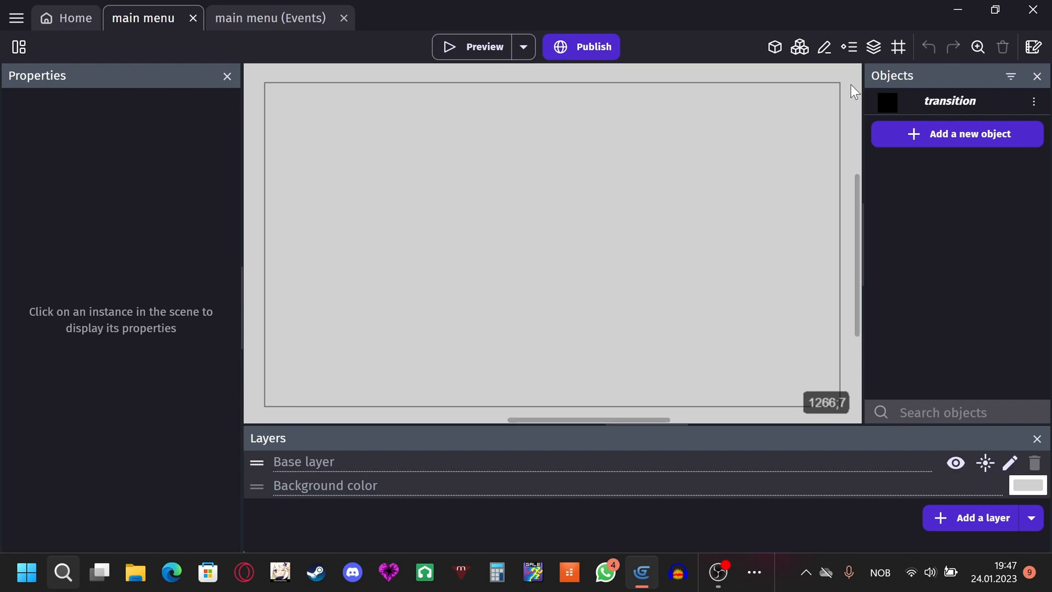
Show the grid in the main menu scene.
click(904, 47)
click(913, 97)
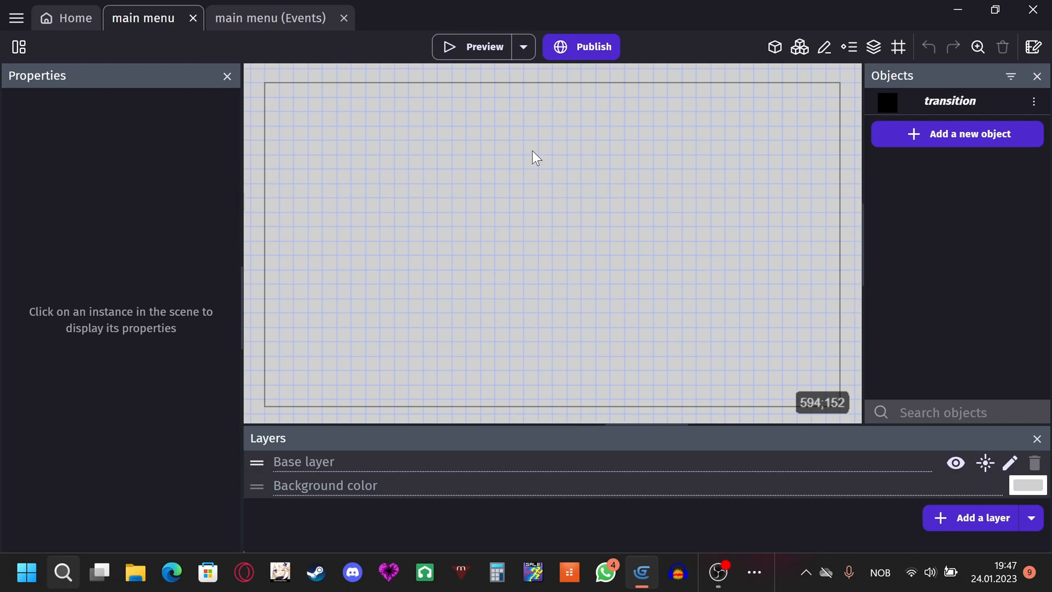
Add a new Sprite object from scratch and name it "background".
click(911, 134)
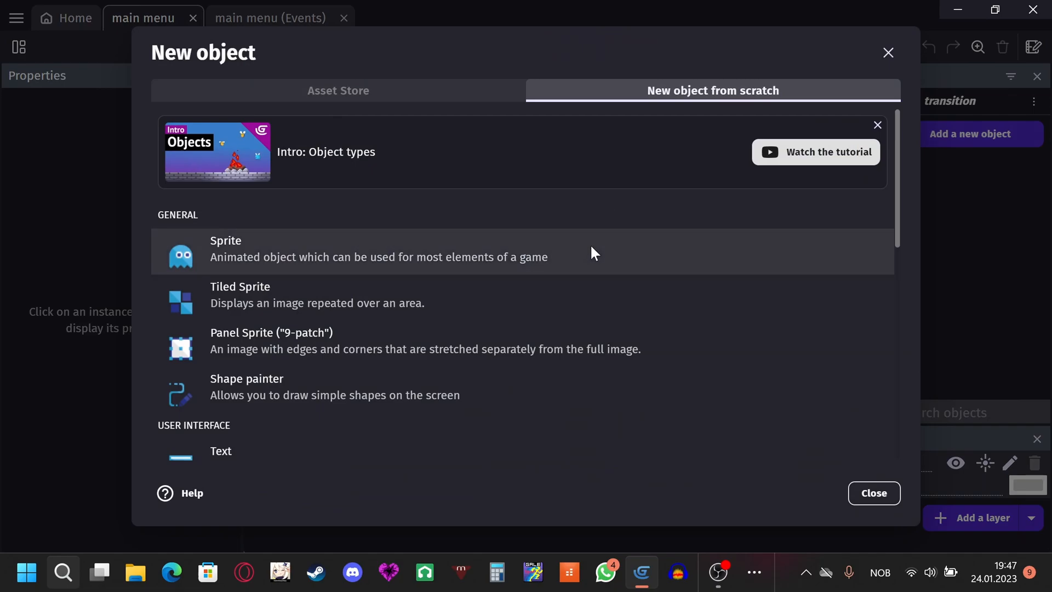
click(870, 492)
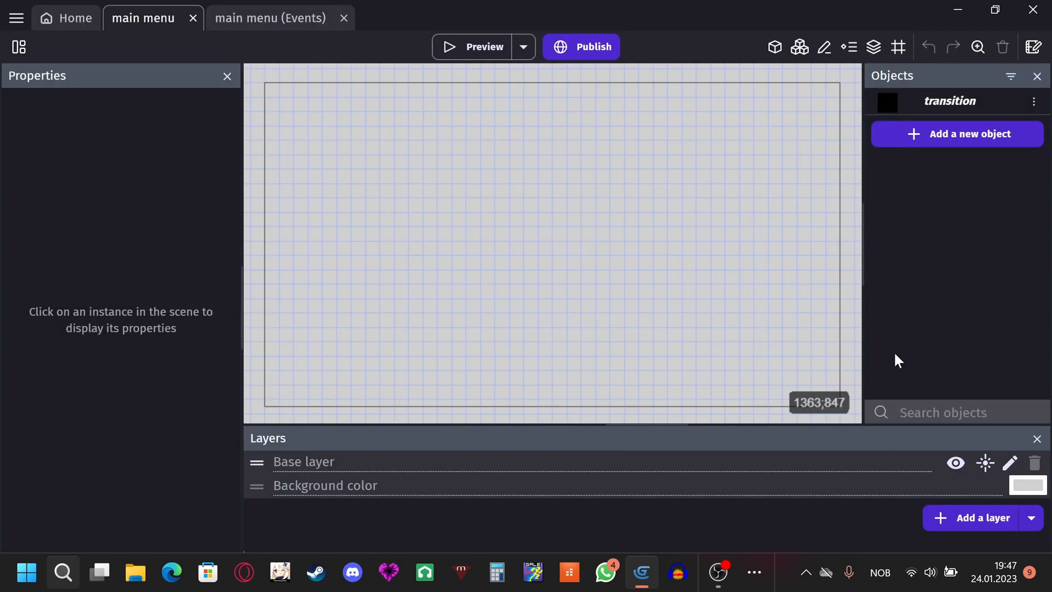
click(948, 133)
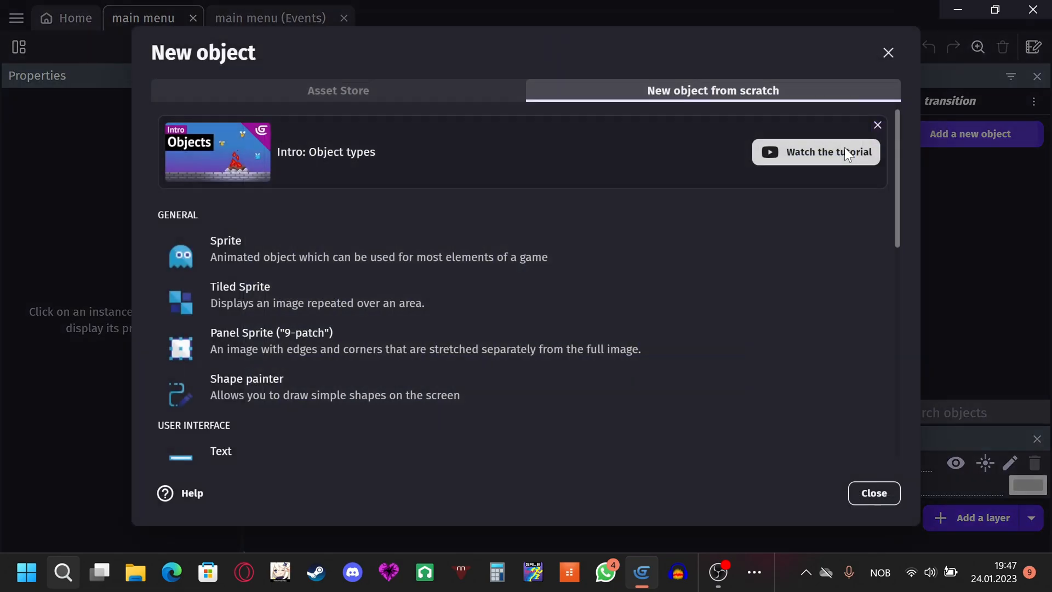
click(583, 242)
double_click(374, 143)
text(background)
click(388, 181)
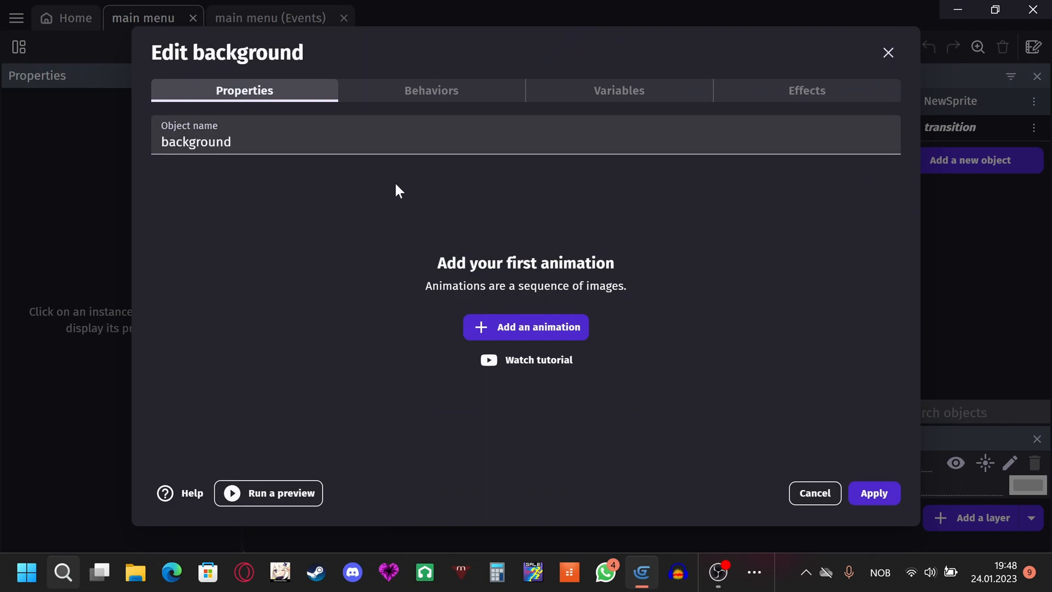
Add an animation named "twitch" with the three green character images to the background object and apply the changes.
click(542, 327)
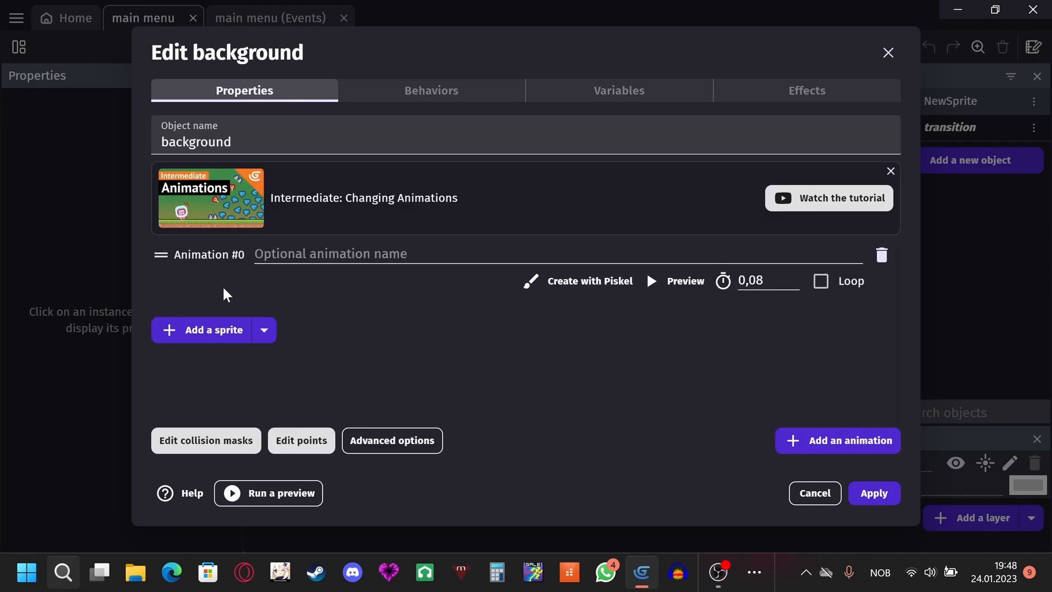
click(212, 331)
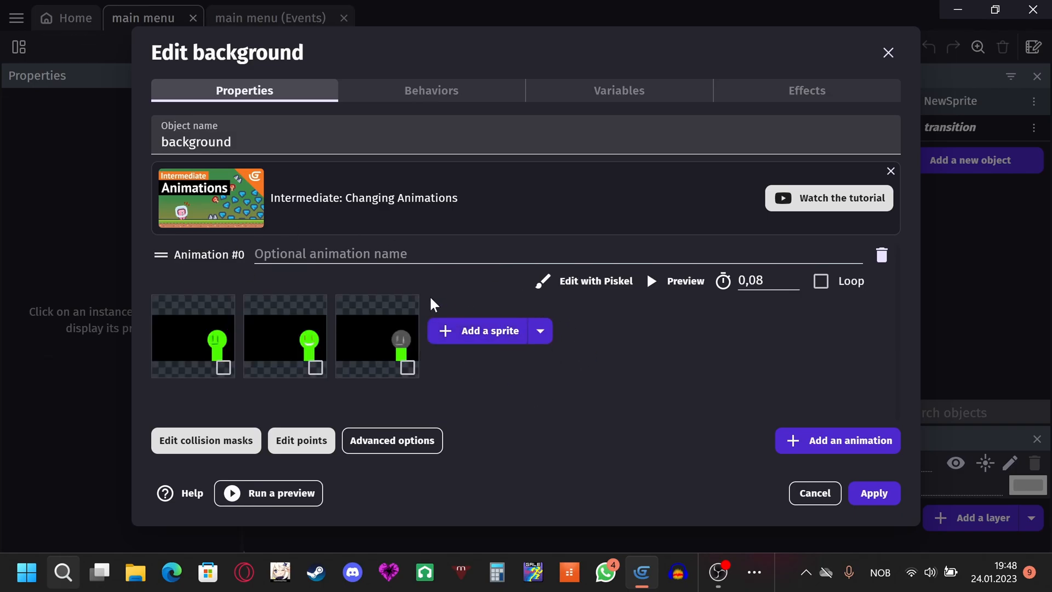
click(466, 257)
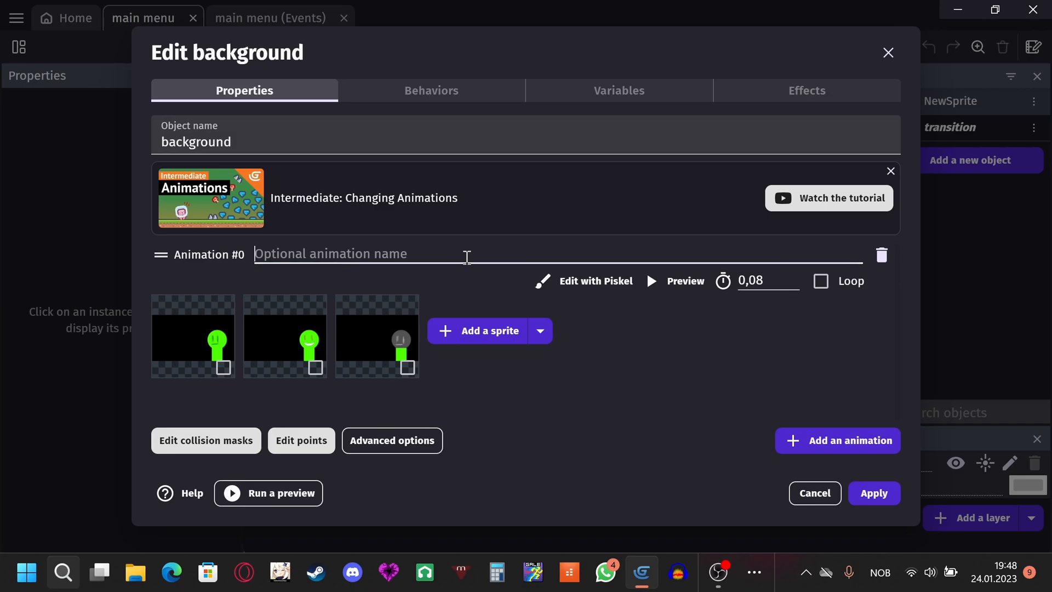
text(twitch)
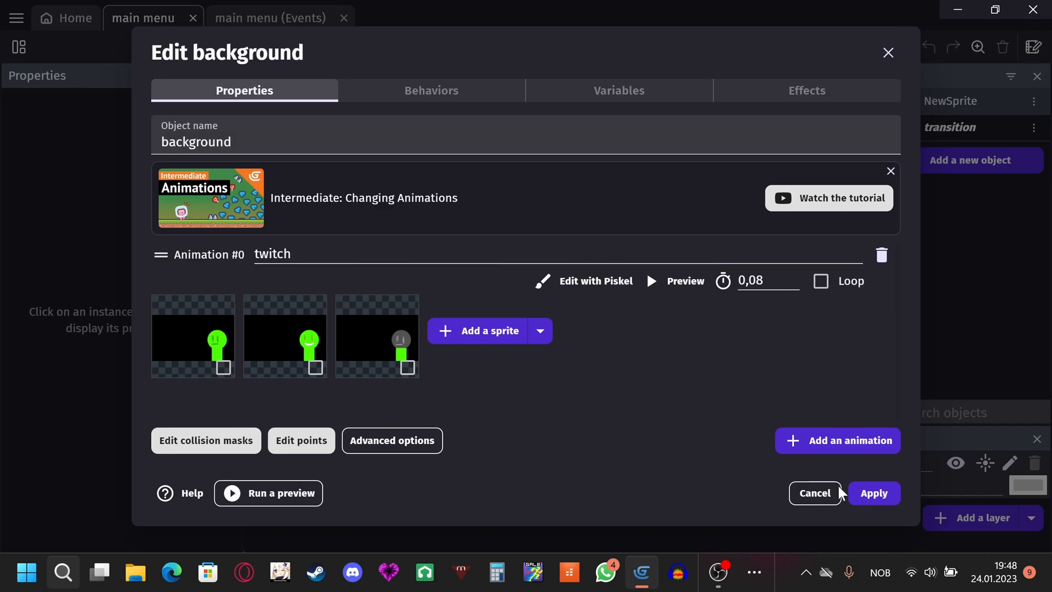
click(872, 493)
Place the background object in the scene so it fills the game frame, and preview the scene.
drag(896, 98, 264, 86)
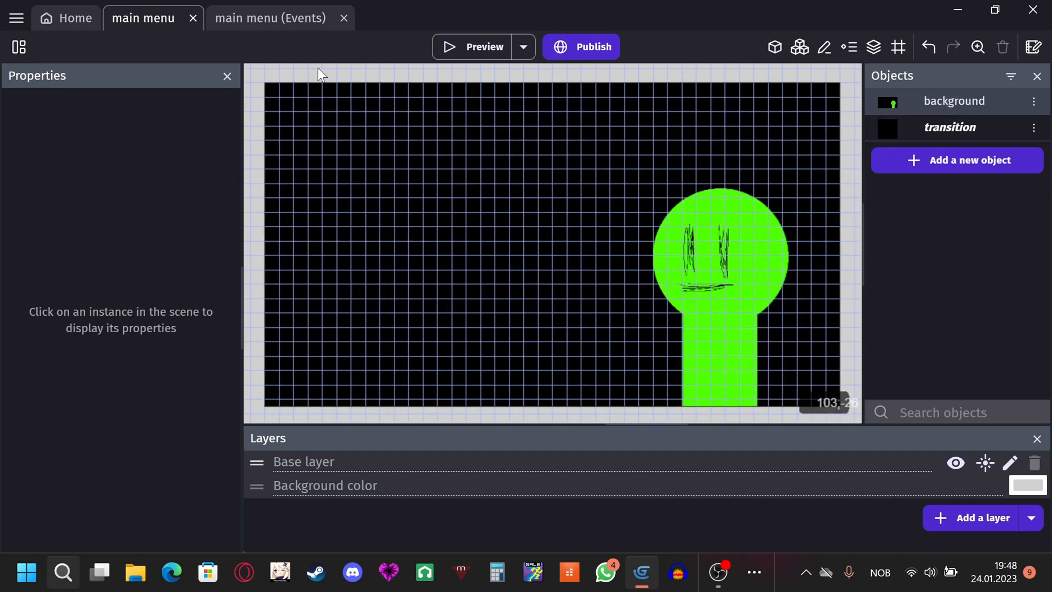
click(492, 57)
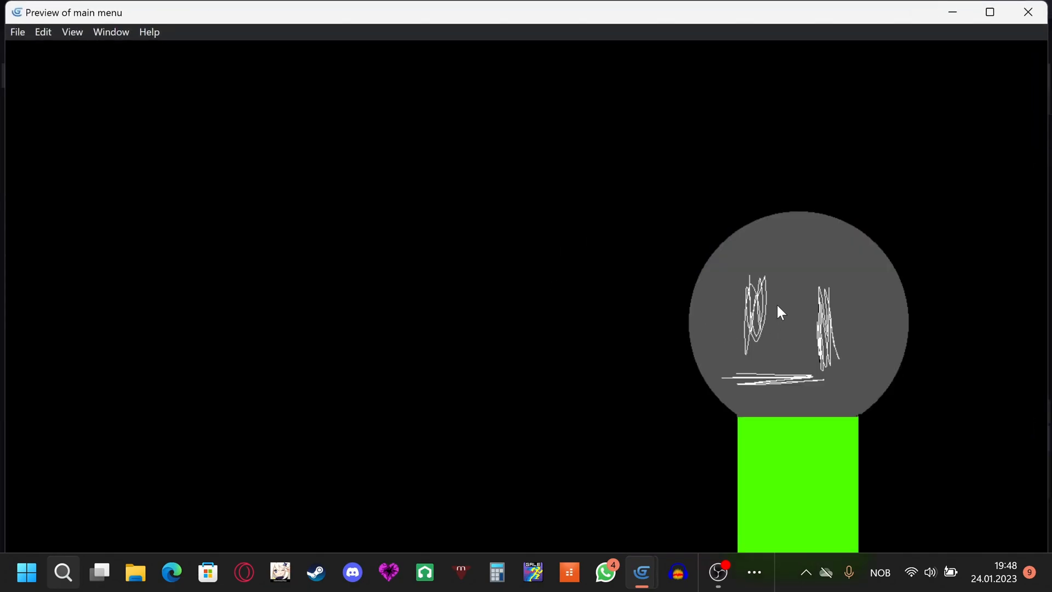
click(991, 13)
click(1031, 9)
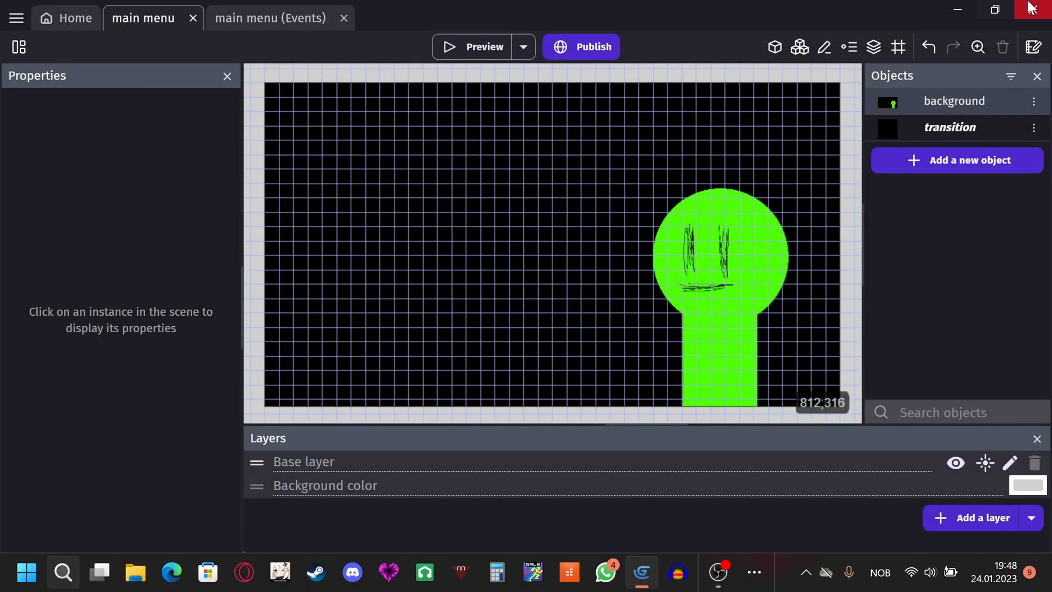
Add an event with the condition "At the beginning of the scene" and remove the extra "Game has just resumed" condition.
click(264, 12)
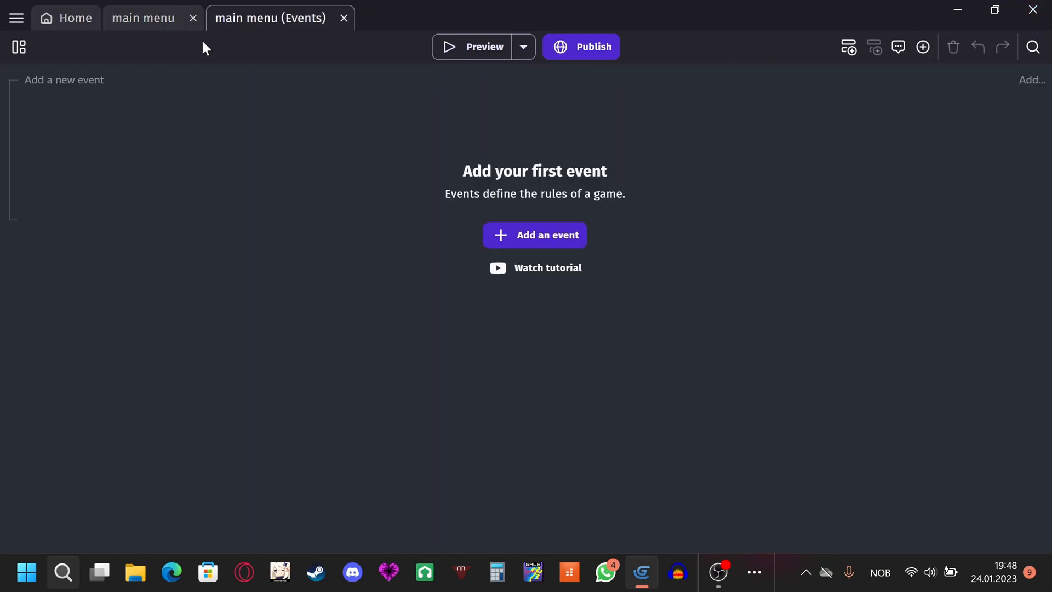
click(96, 83)
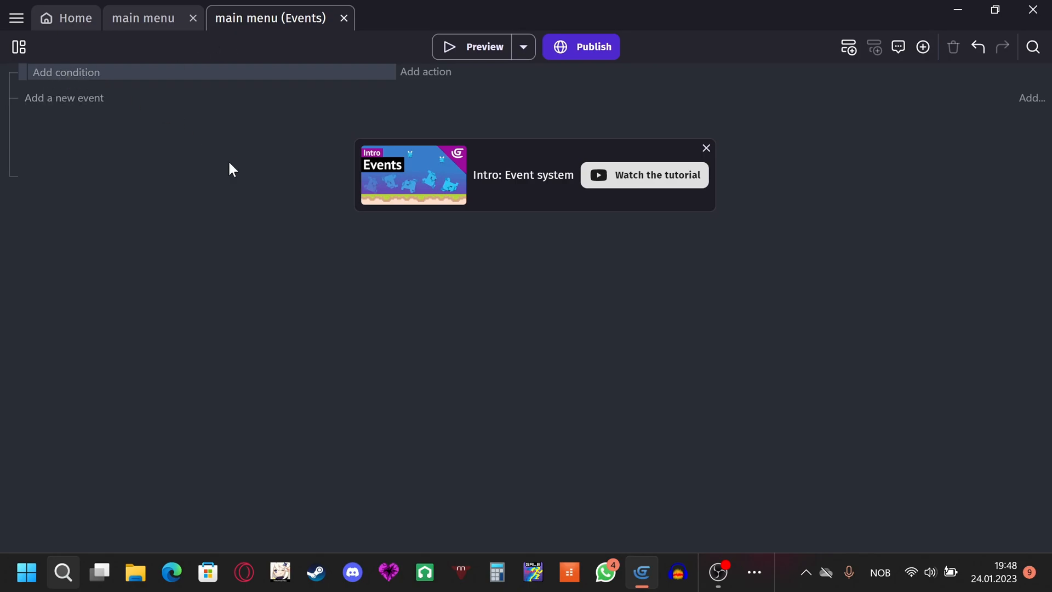
click(90, 74)
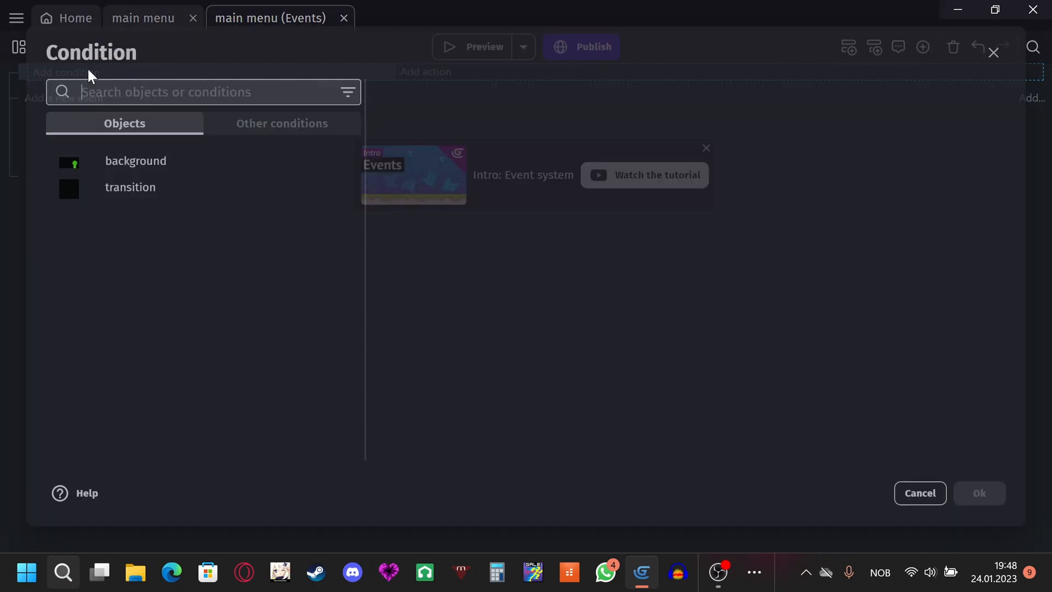
click(237, 122)
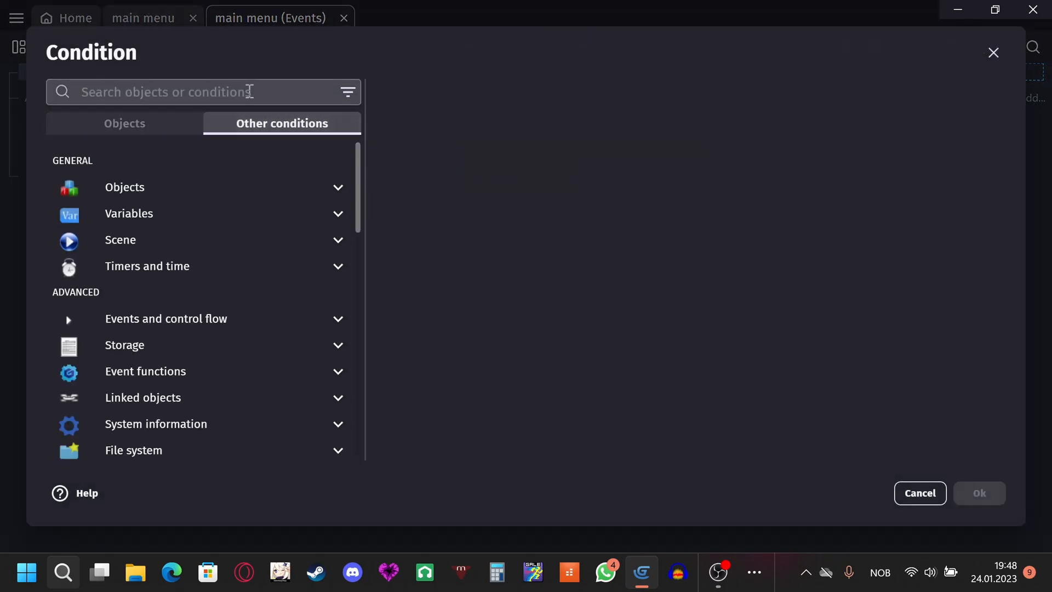
click(244, 238)
click(272, 266)
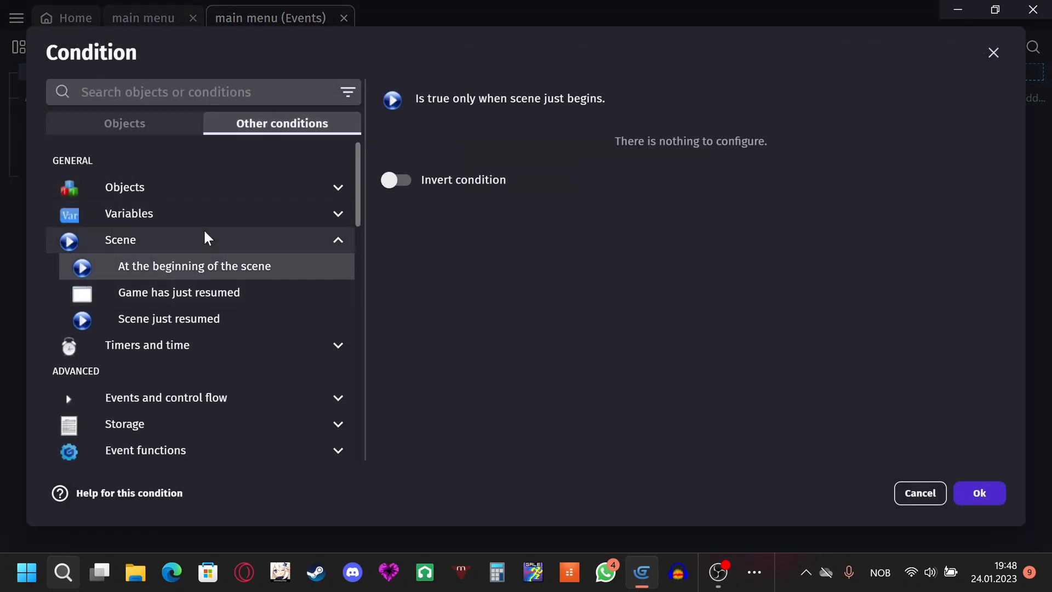
click(995, 495)
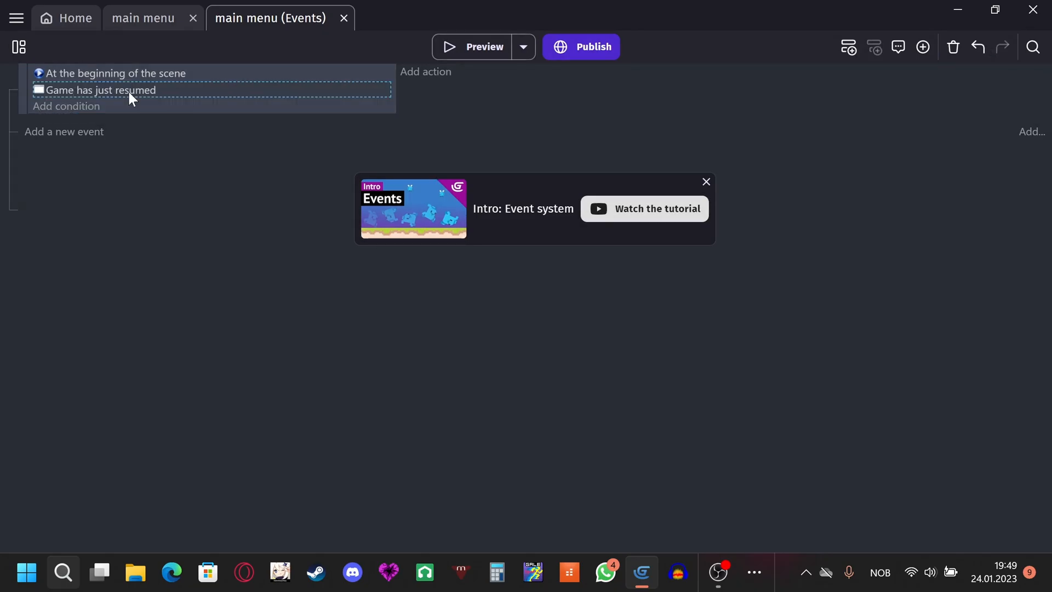
key(Delete)
Add a "Pause the animation" action for the background object to the scene-start event and preview the scene.
click(435, 72)
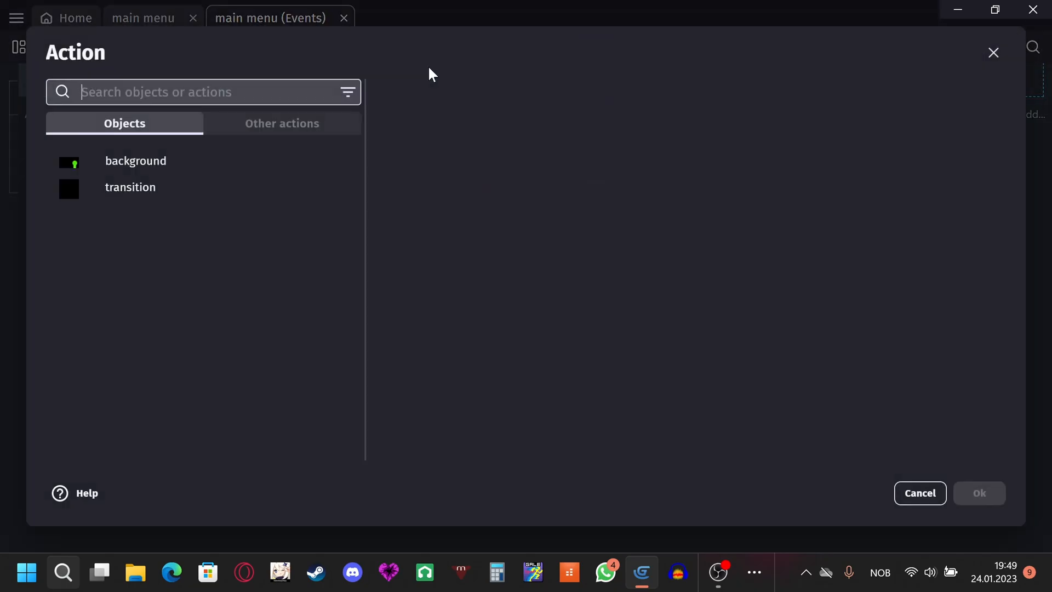
click(908, 493)
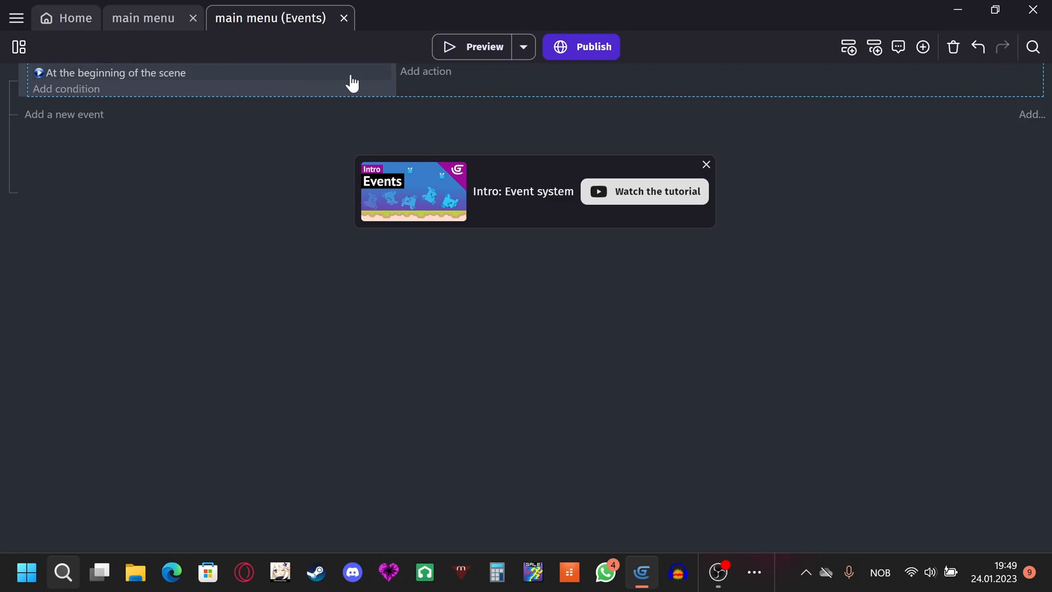
click(422, 75)
click(234, 161)
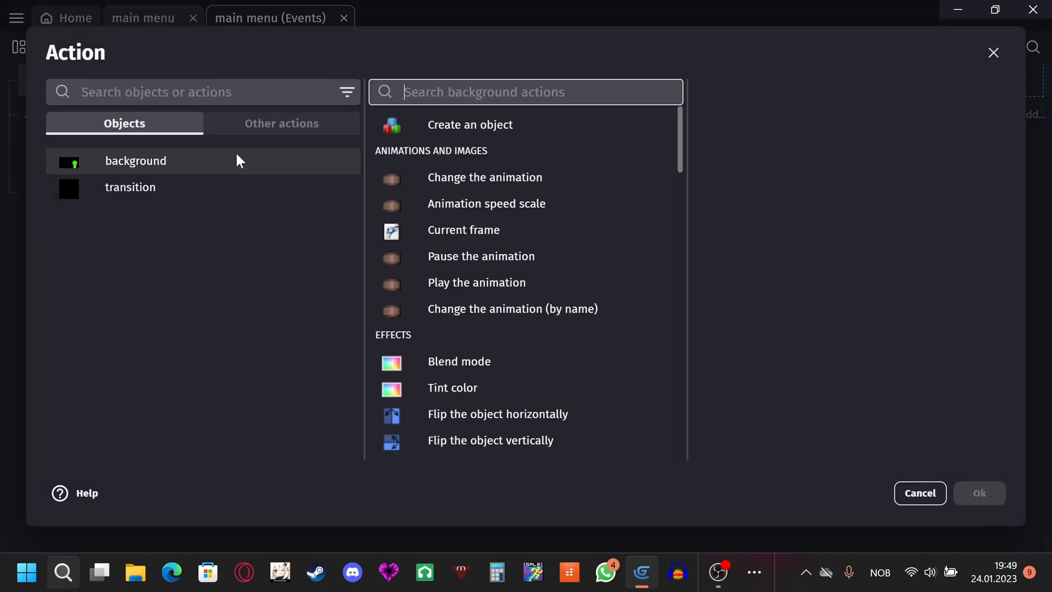
click(510, 265)
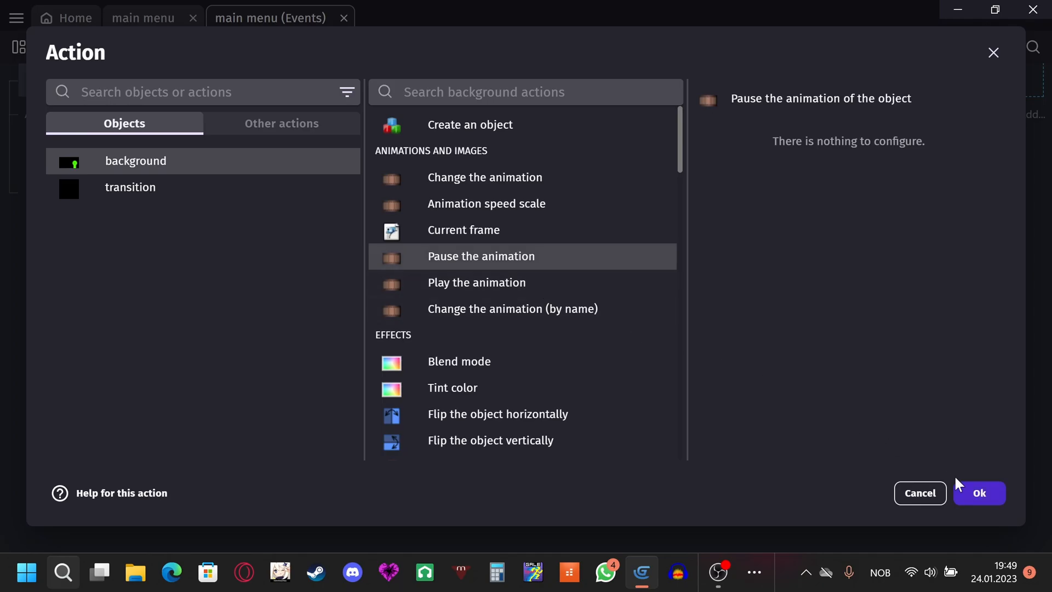
click(978, 493)
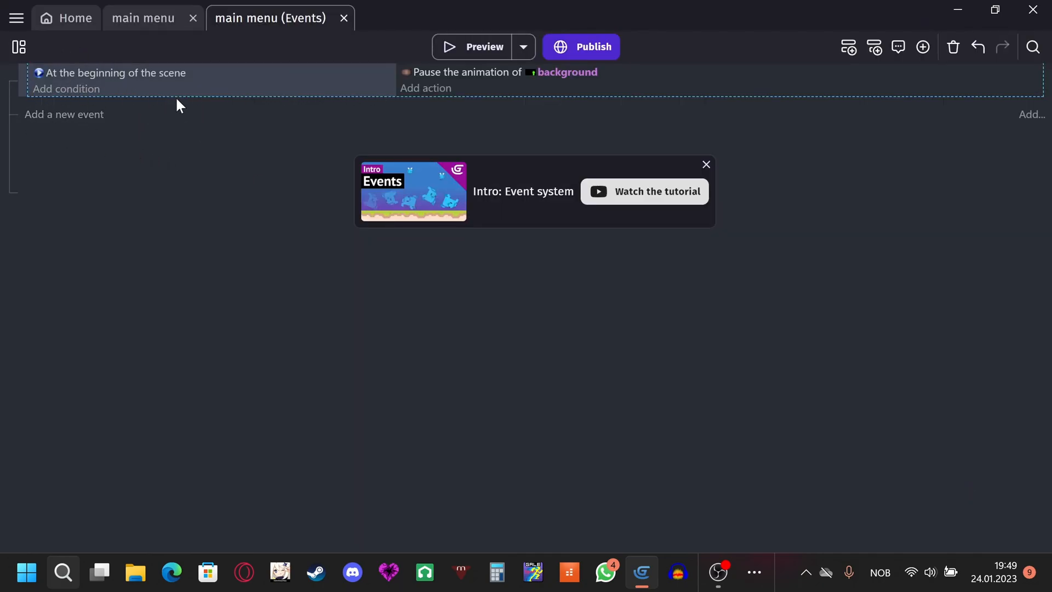
click(446, 39)
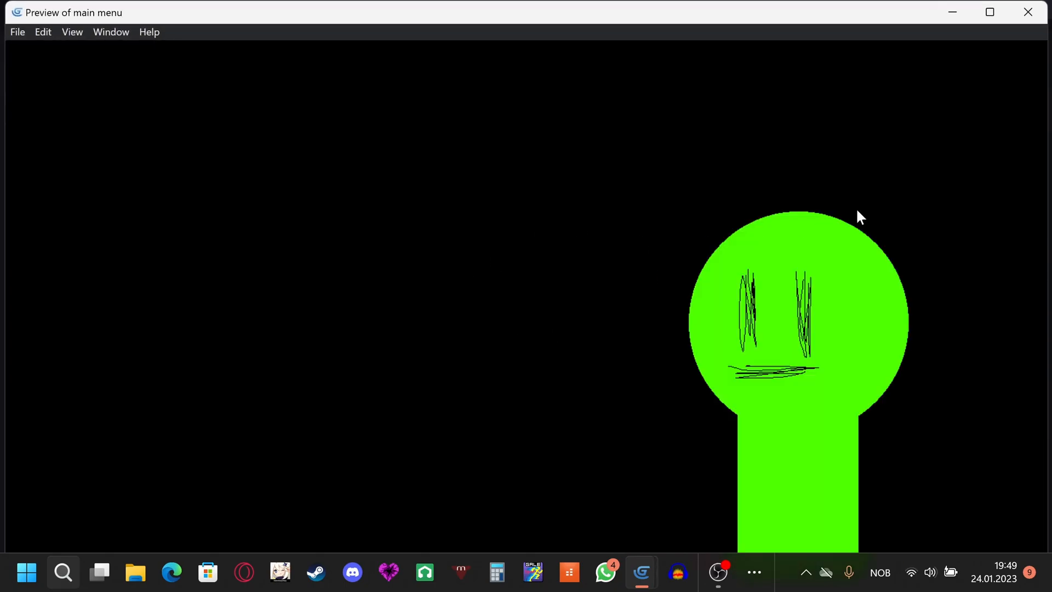
click(953, 12)
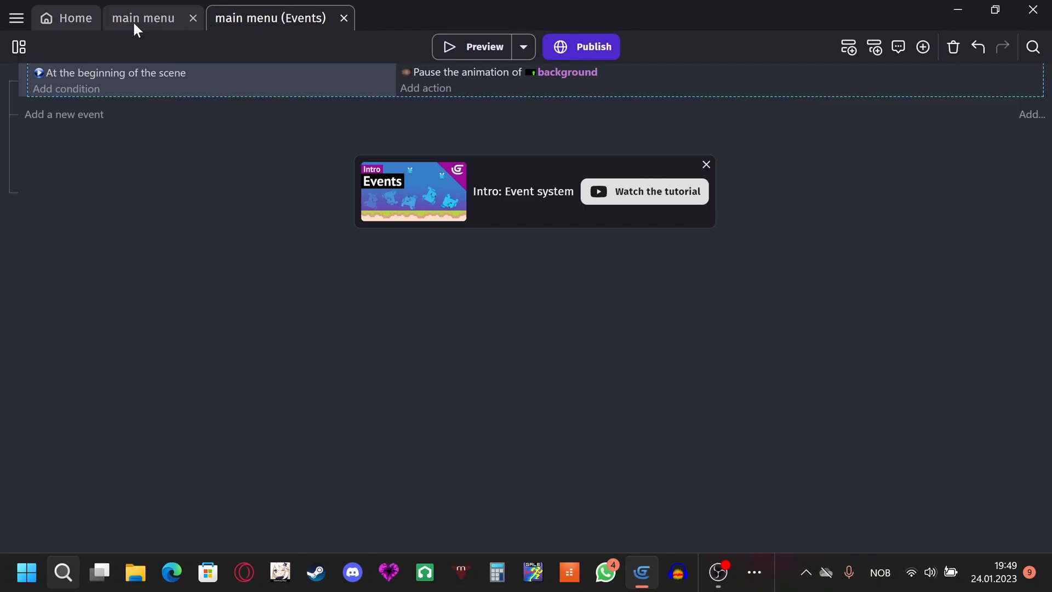
Add an object variable named "which_frame" of type Number to the background object and apply it.
click(136, 20)
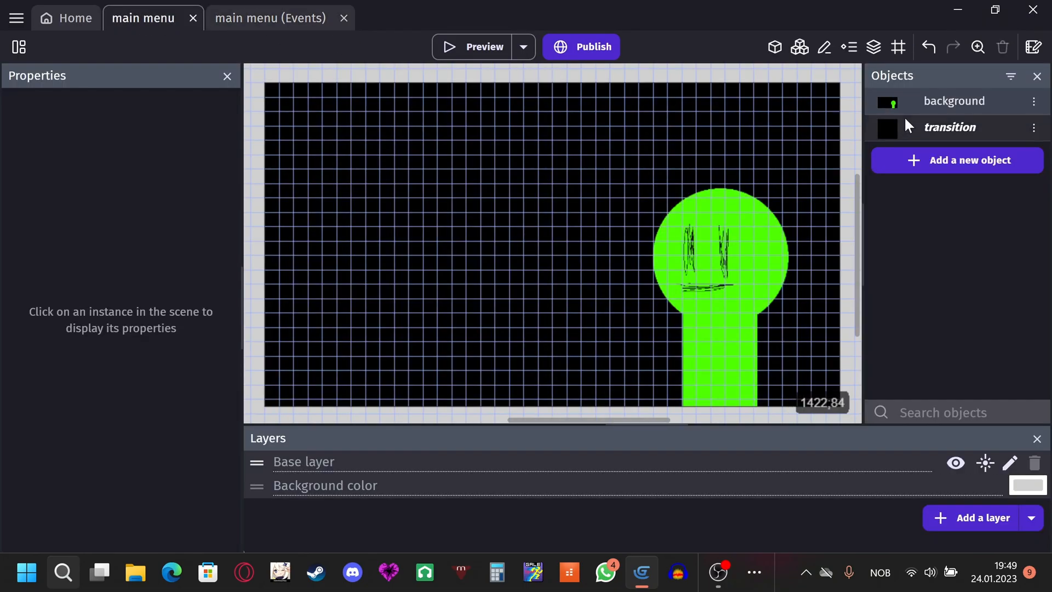
double_click(973, 107)
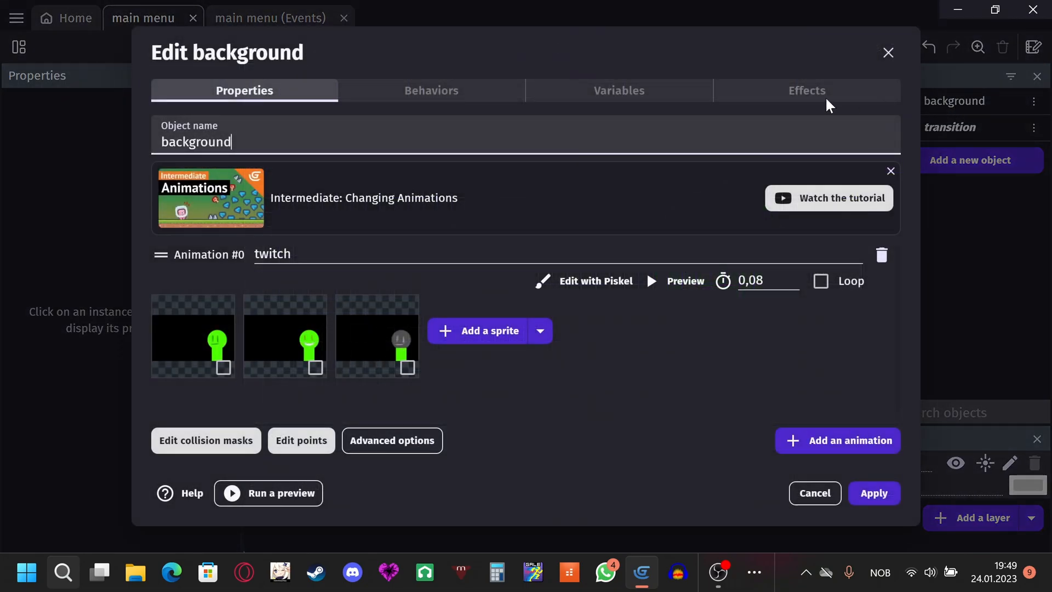
click(616, 86)
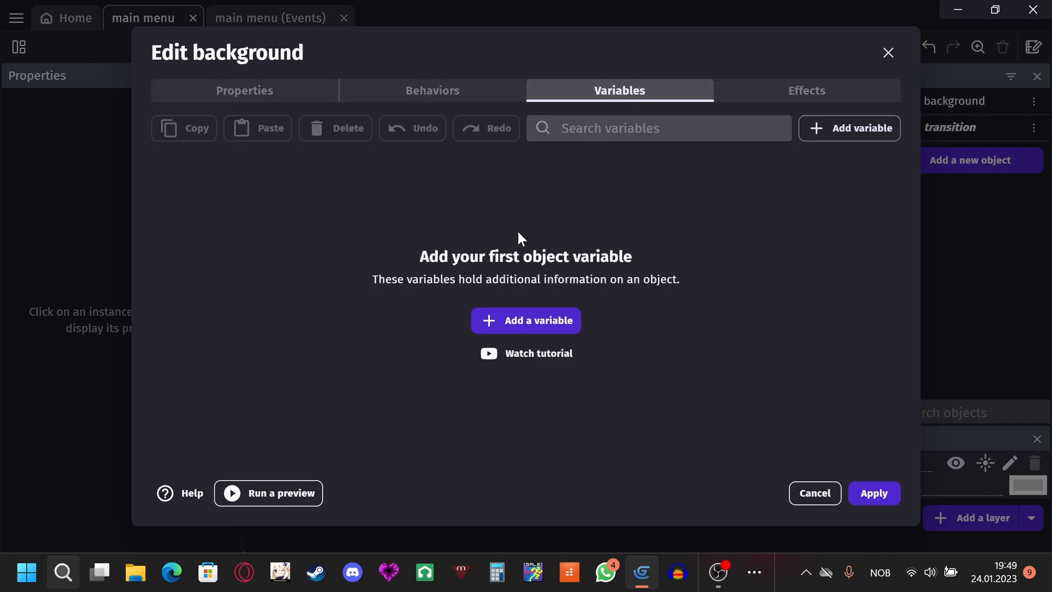
click(520, 321)
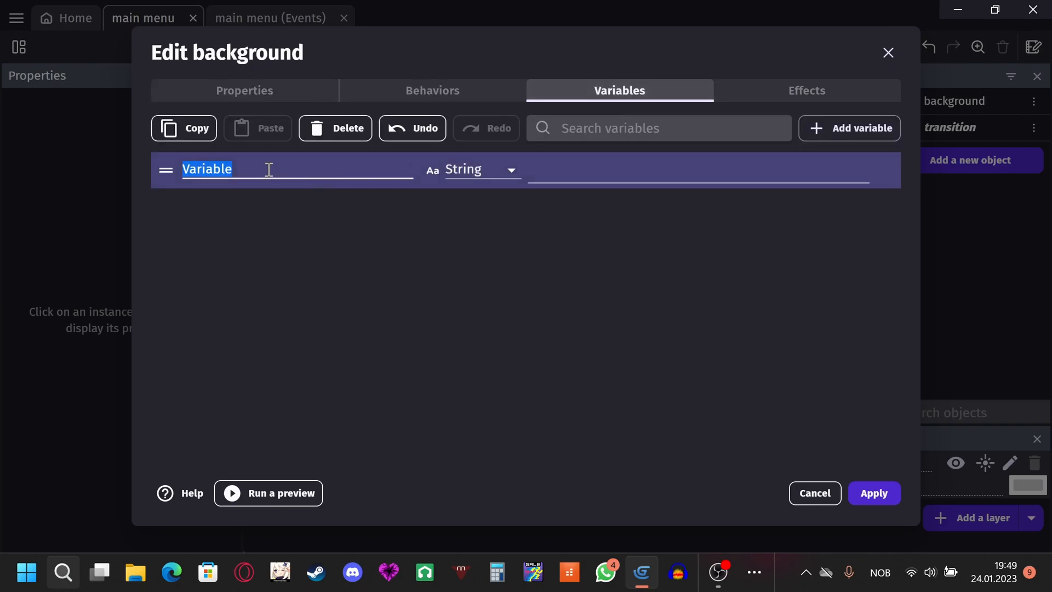
text(W)
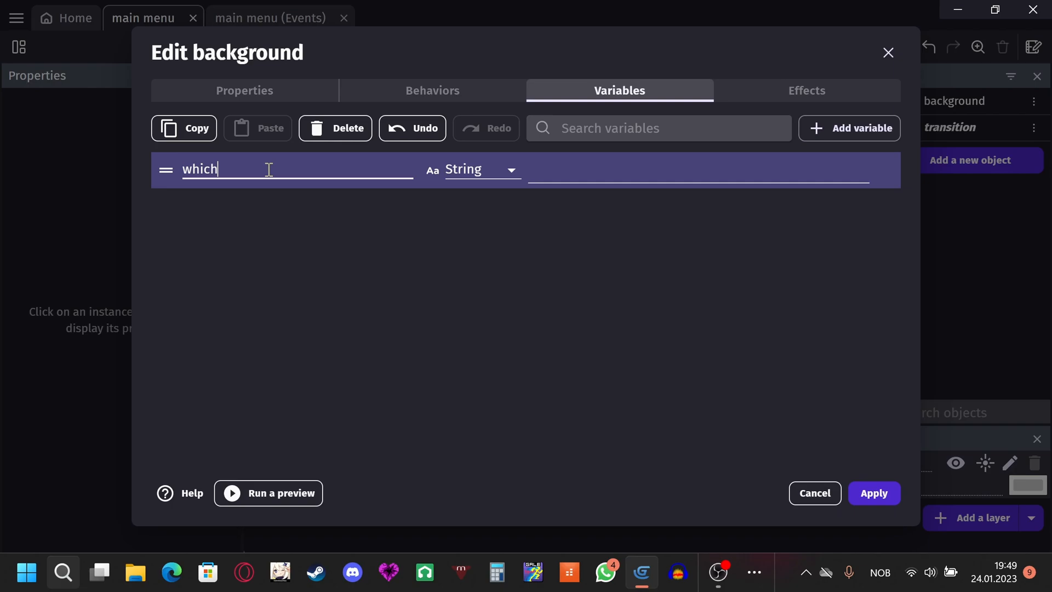
text(hich_frame)
click(463, 179)
click(470, 202)
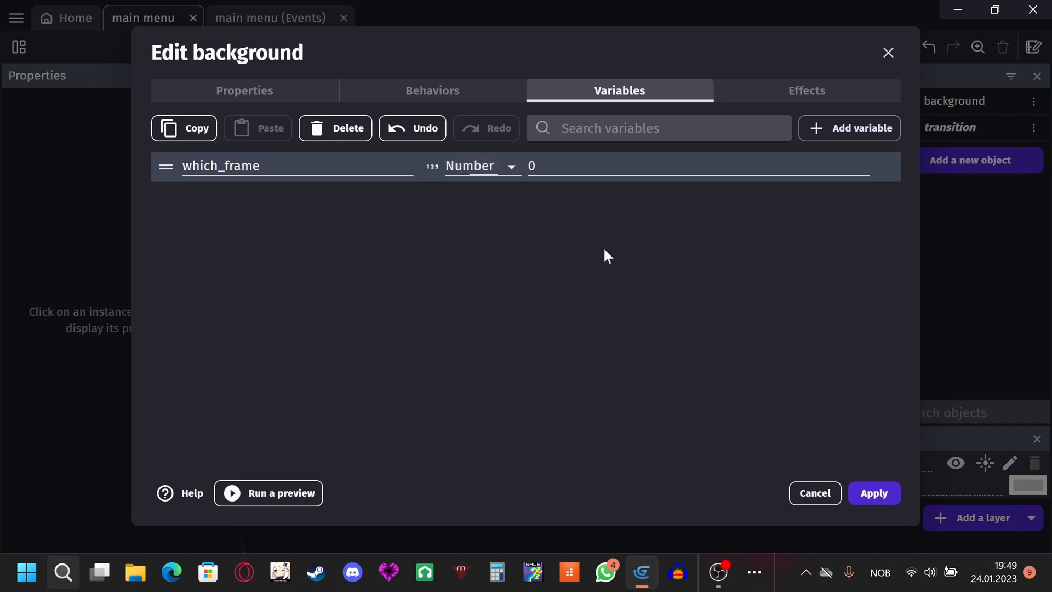
click(875, 490)
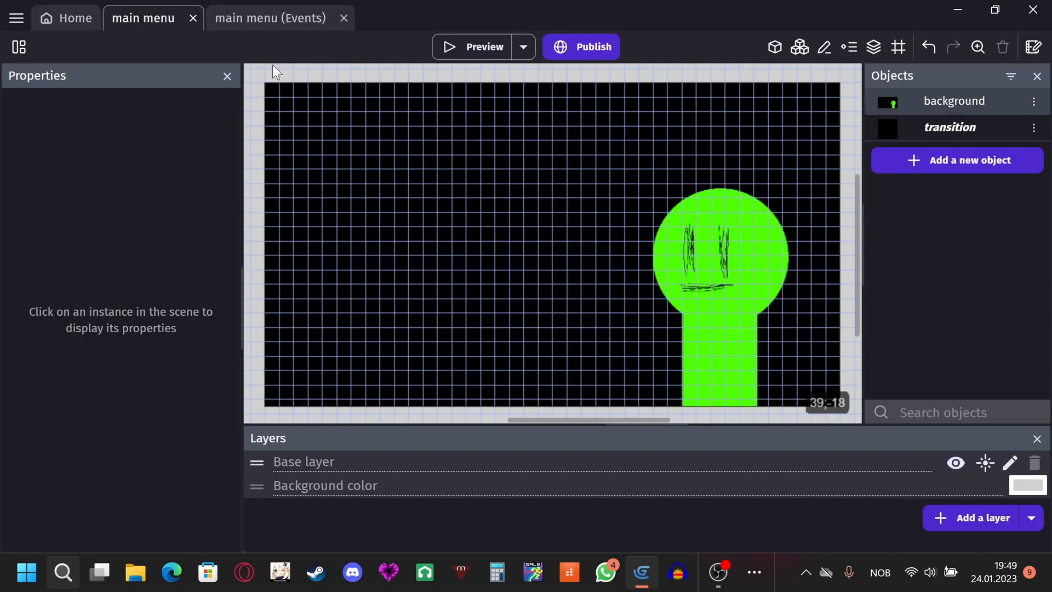
Add an event with the condition that the background object's variable which_frame equals 0.
click(247, 18)
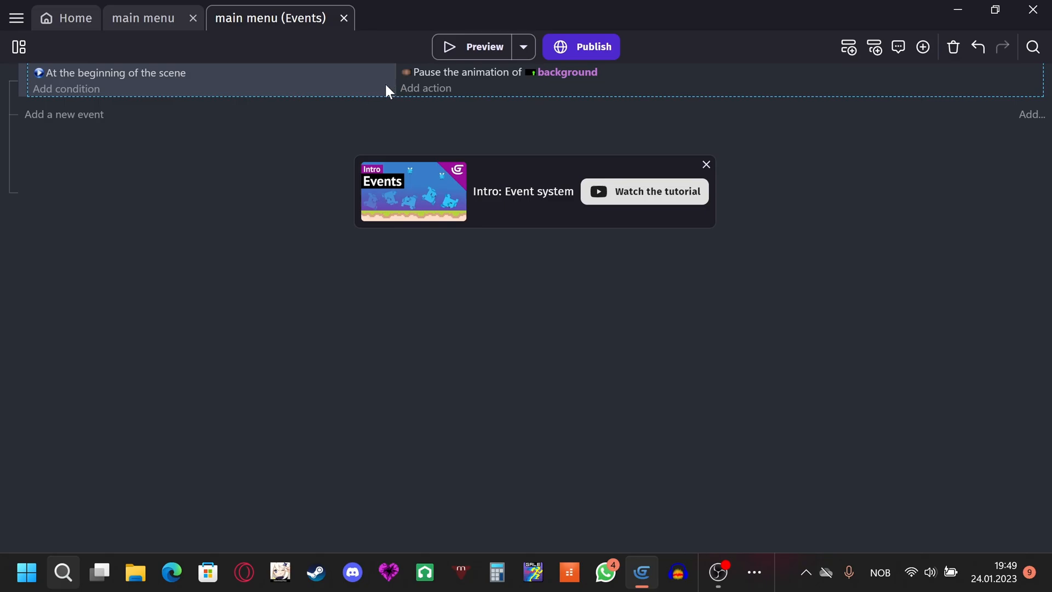
click(49, 114)
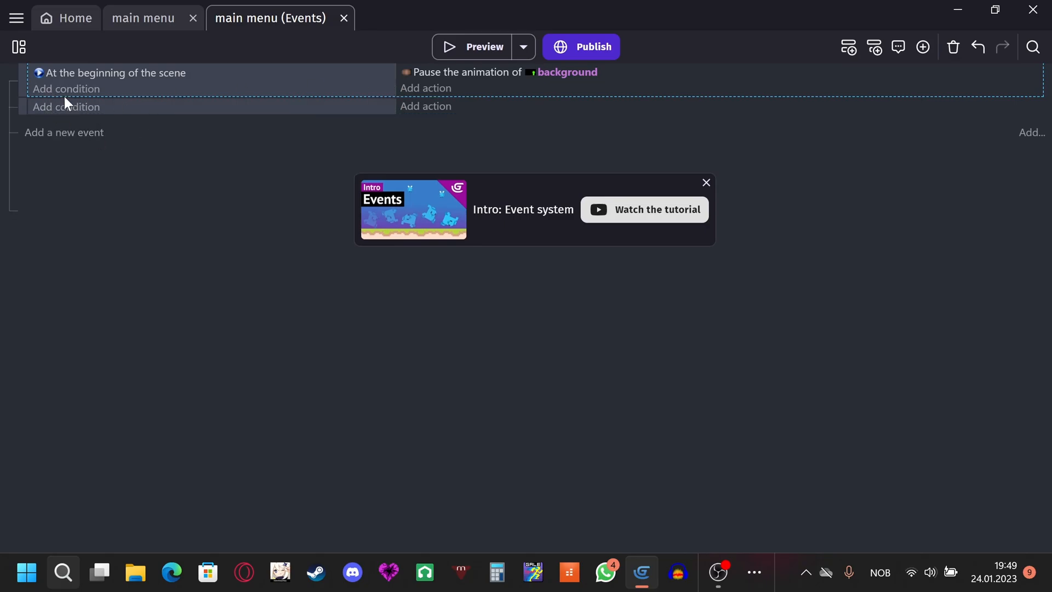
click(66, 106)
click(107, 157)
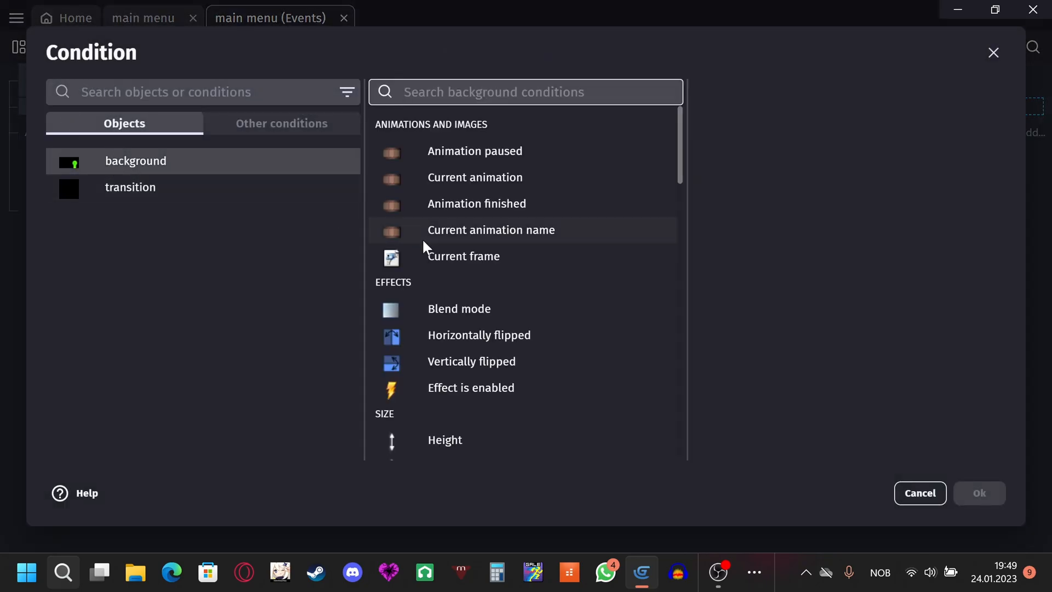
scroll(446, 264, down, 15)
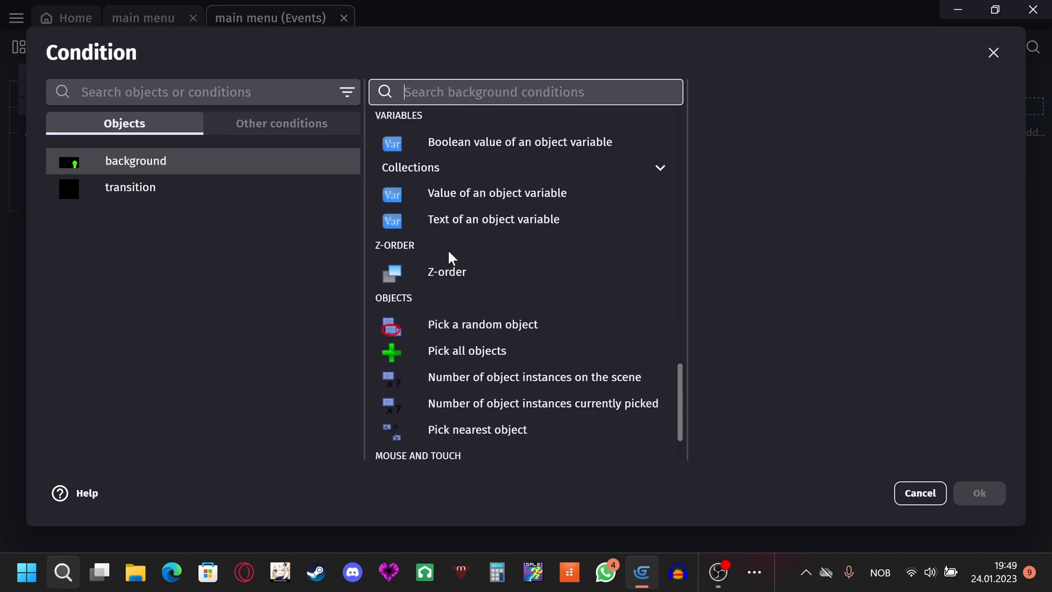
click(479, 192)
click(741, 175)
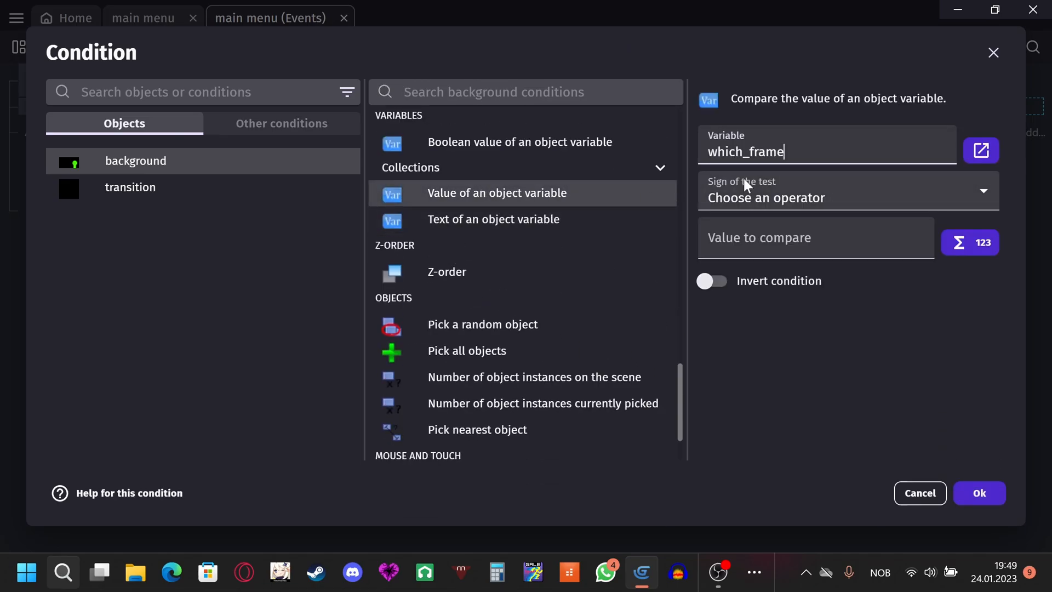
click(740, 177)
click(760, 232)
click(764, 235)
text(0)
click(979, 491)
Add an action to the which_frame event that sets the background object's current animation frame to 0.
click(414, 108)
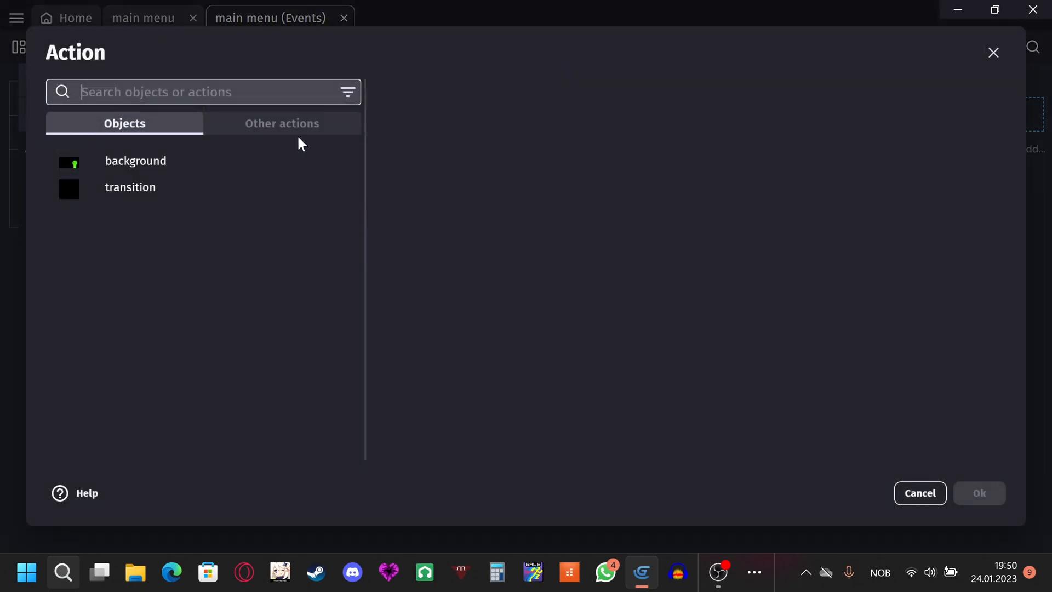
click(257, 131)
click(136, 134)
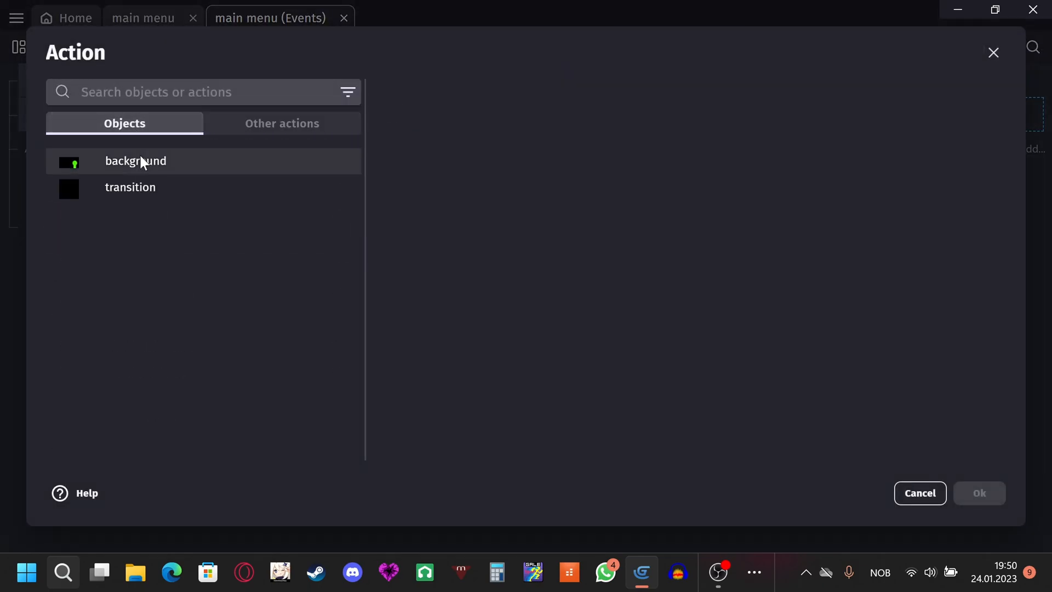
click(140, 162)
click(600, 227)
click(821, 147)
click(723, 186)
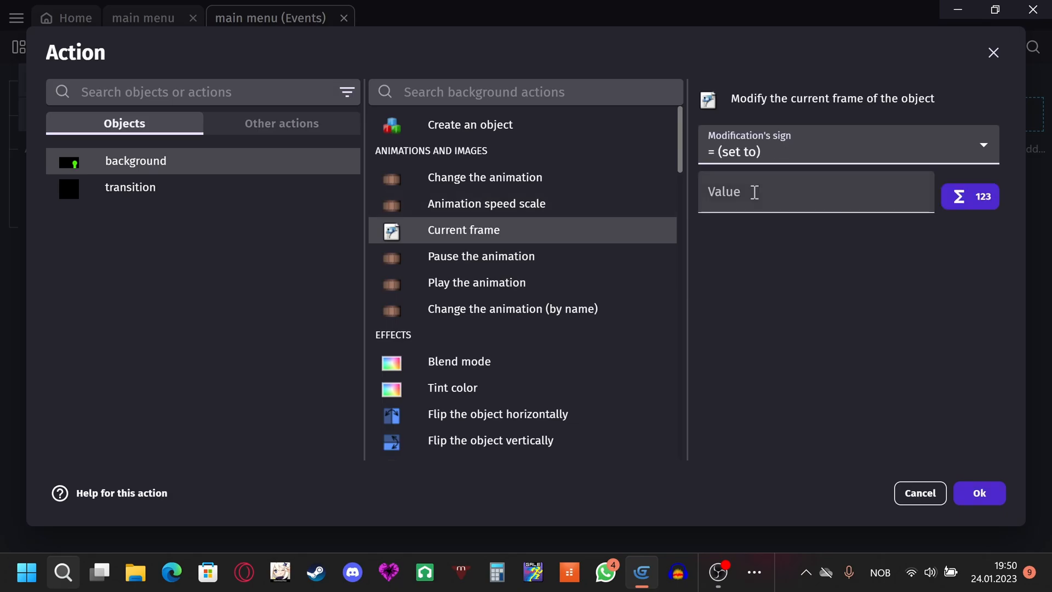
click(755, 191)
text(0)
click(976, 492)
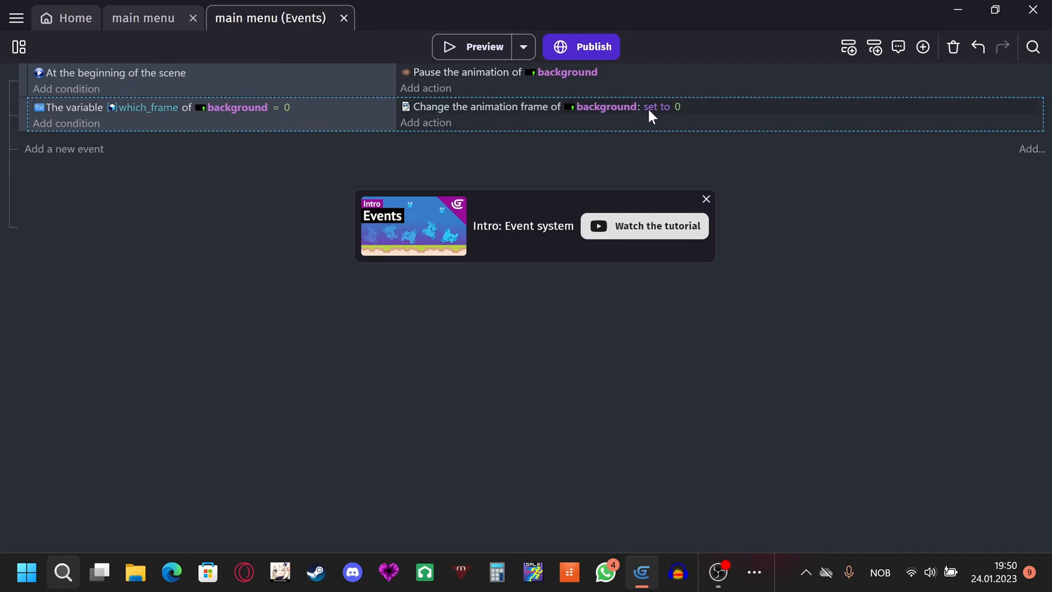
Check the background object's twitch animation frames and paste two copies of the which_frame event below the original.
click(144, 20)
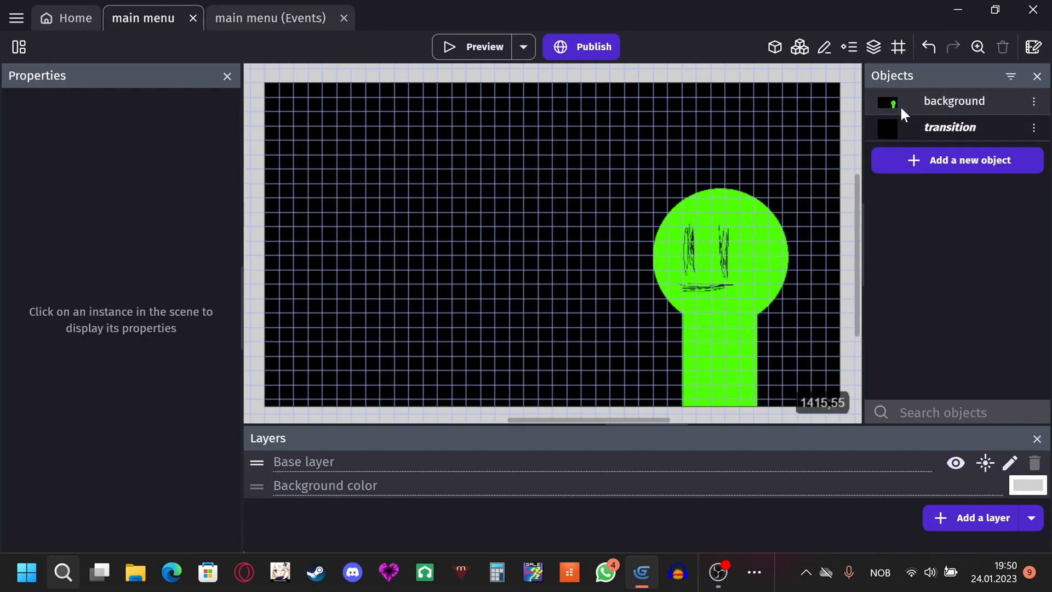
double_click(930, 100)
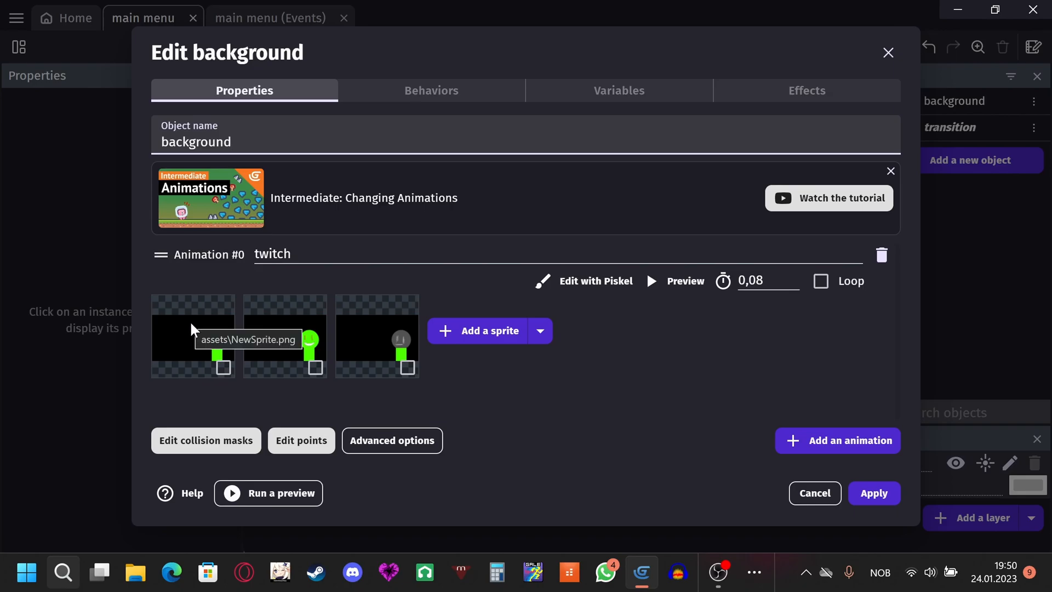
click(873, 493)
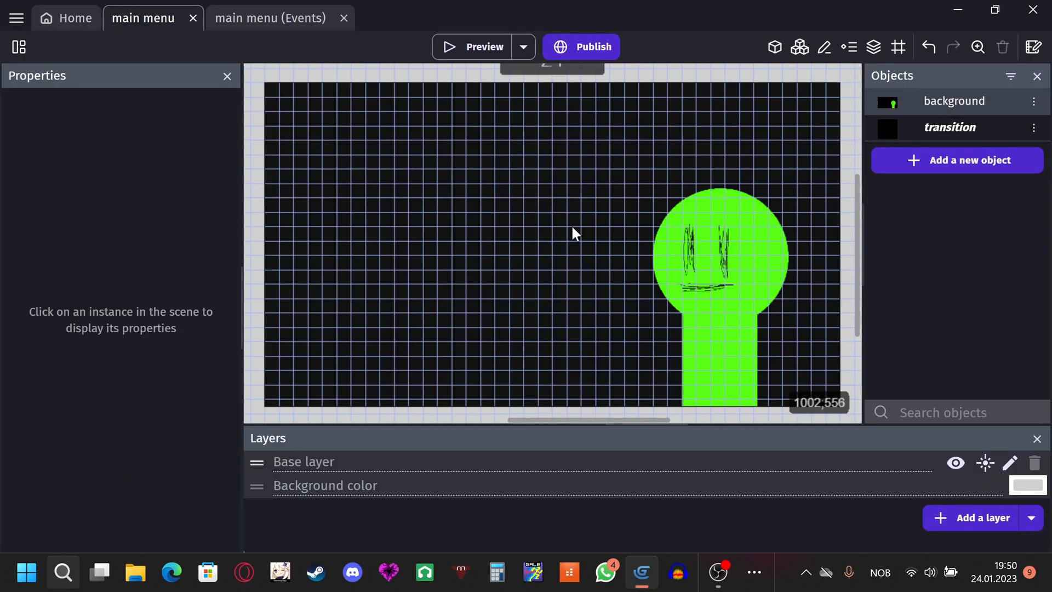
click(262, 18)
key(ctrl+v)
key(ctrl+v)
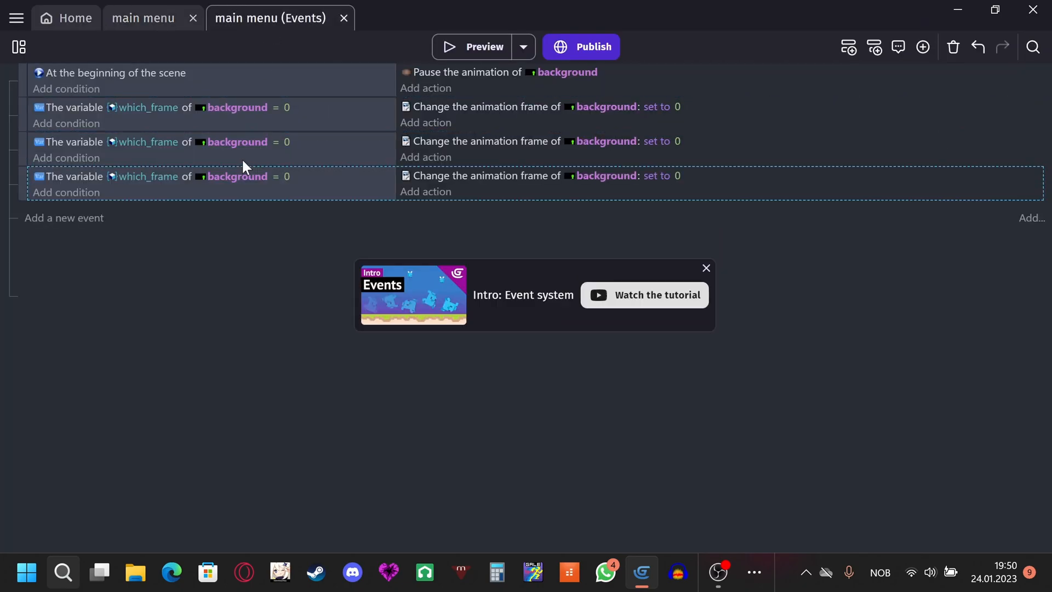
Set the which_frame comparison values of the two copied events to 1 and 2.
click(286, 142)
text(1)
key(Return)
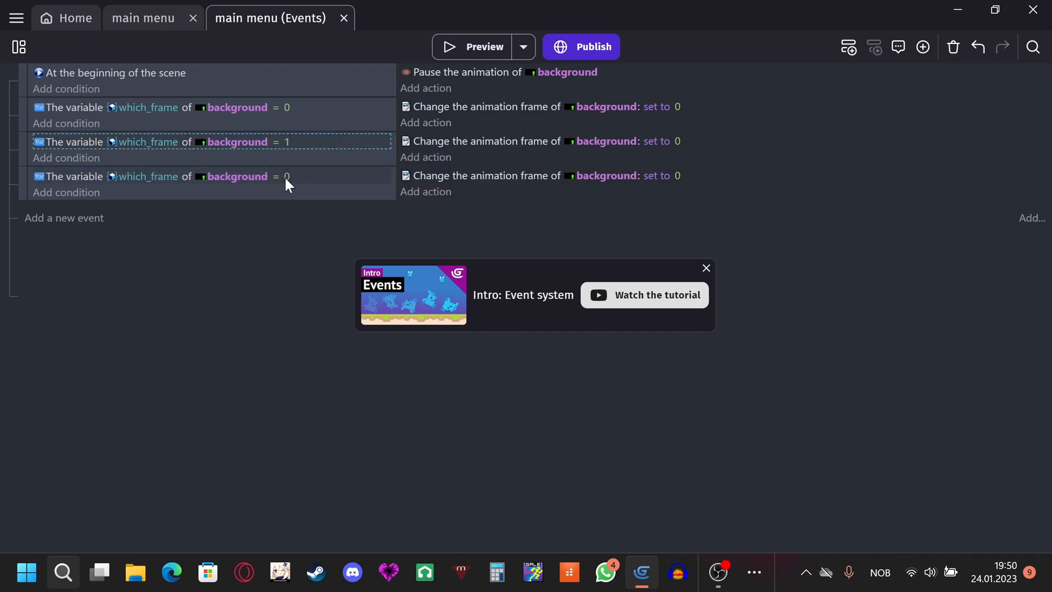
click(286, 184)
text(2)
Set the animation frame actions of the two copied events to frames 1 and 2.
click(679, 141)
text(1)
key(Return)
click(673, 175)
text(3)
key(Return)
click(681, 176)
text(2)
key(Return)
Add a "Trigger once while true" condition to the event where which_frame equals 0.
click(80, 123)
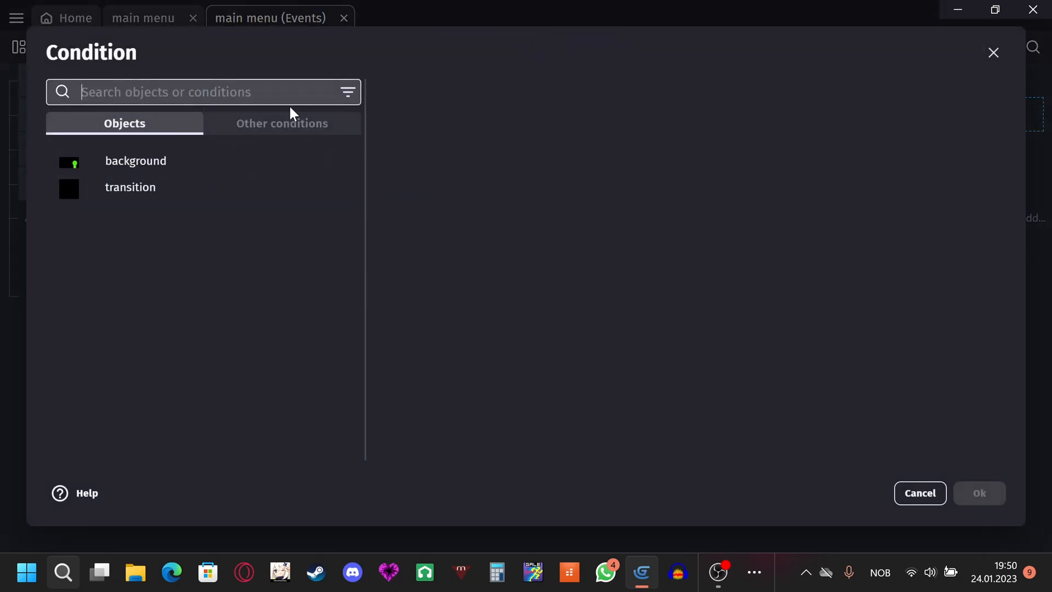
click(280, 123)
click(138, 315)
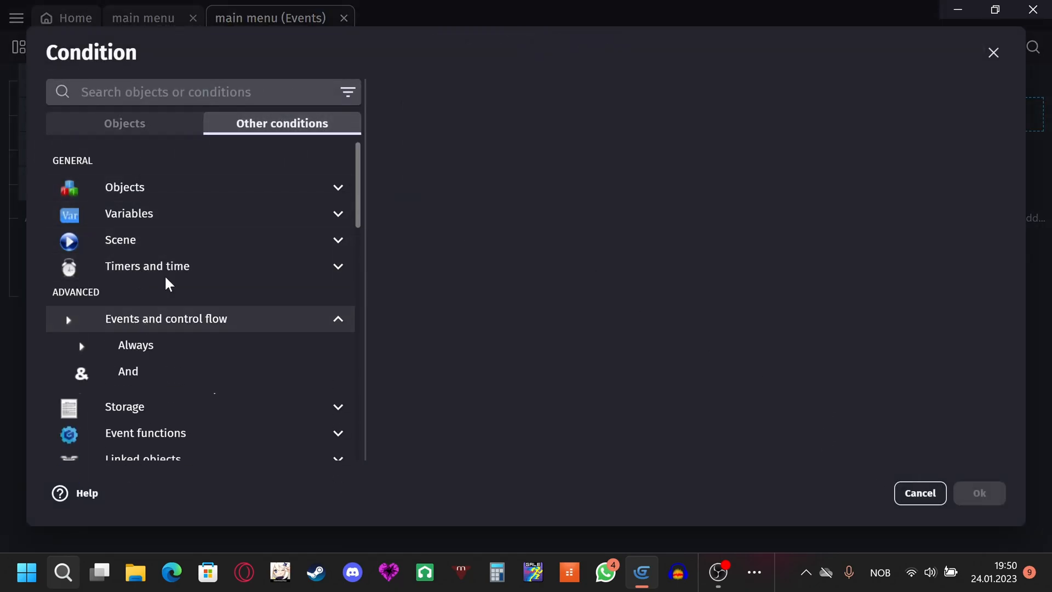
scroll(176, 295, down, 2)
click(192, 396)
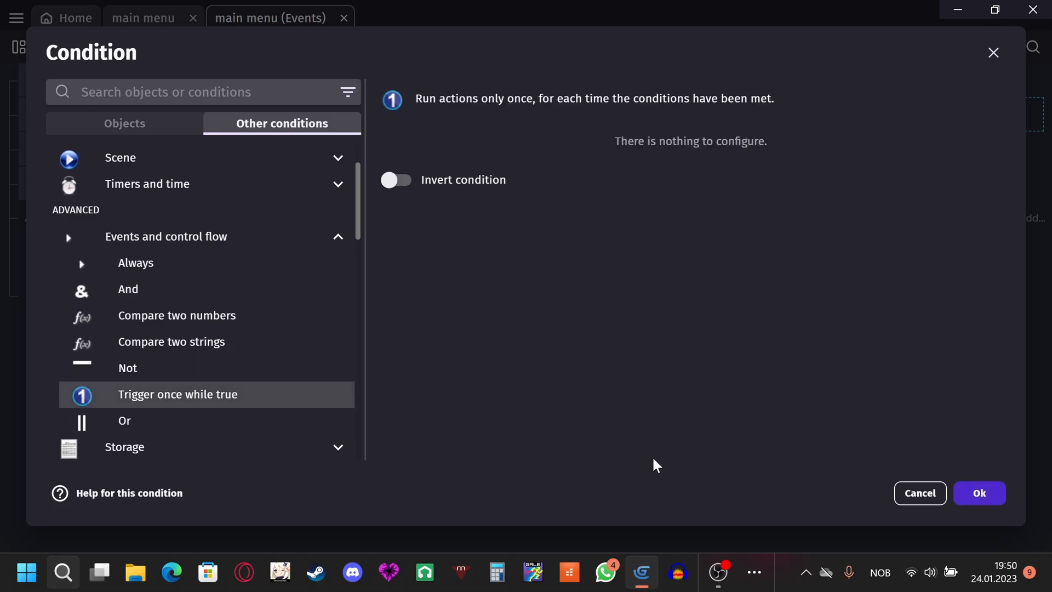
click(980, 499)
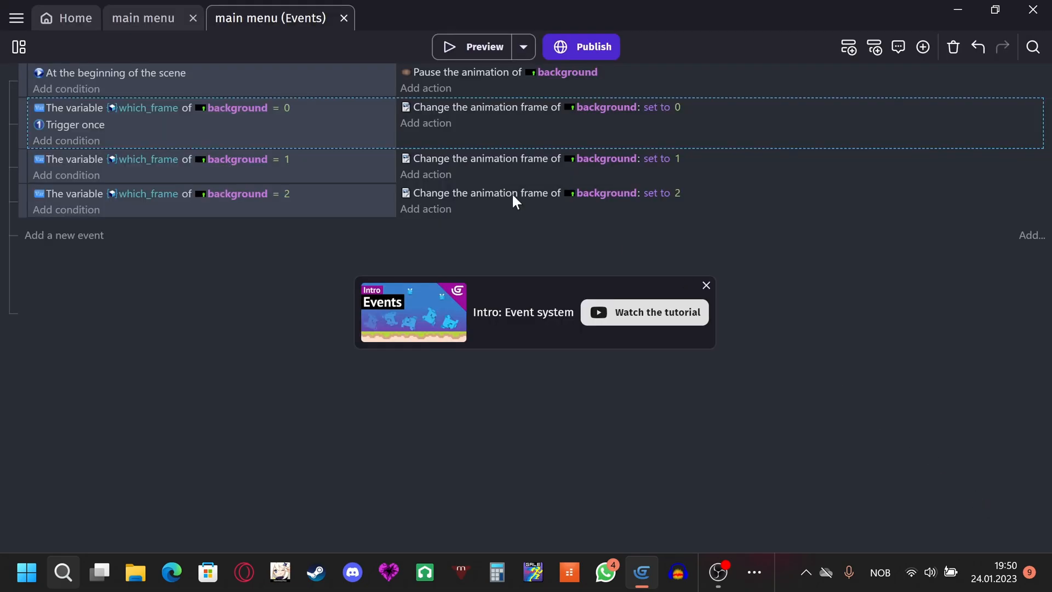
Copy the "Trigger once" condition into the events where which_frame equals 1 and 2.
click(126, 127)
click(125, 186)
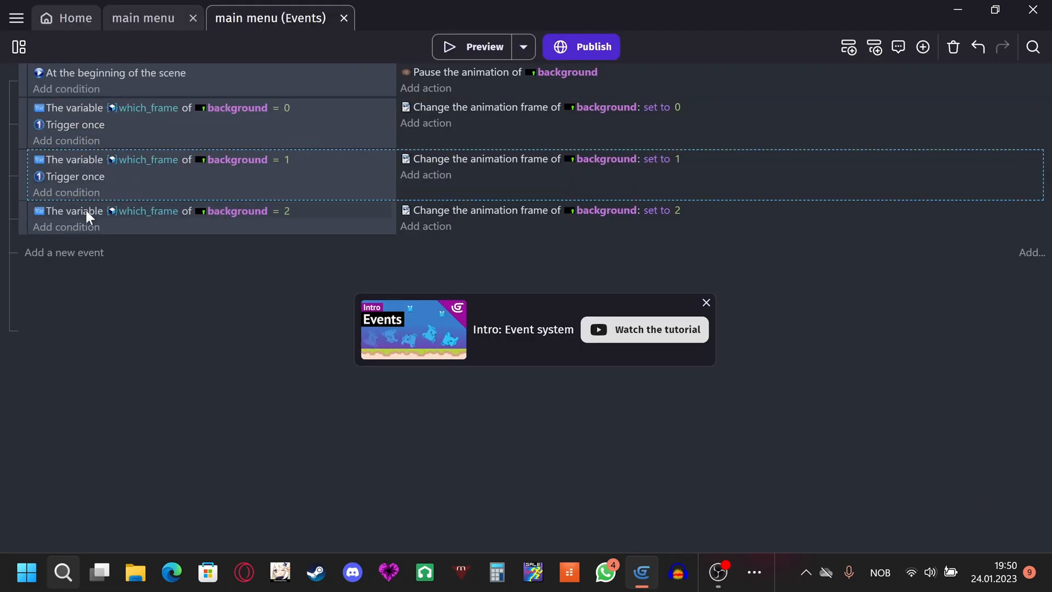
click(110, 228)
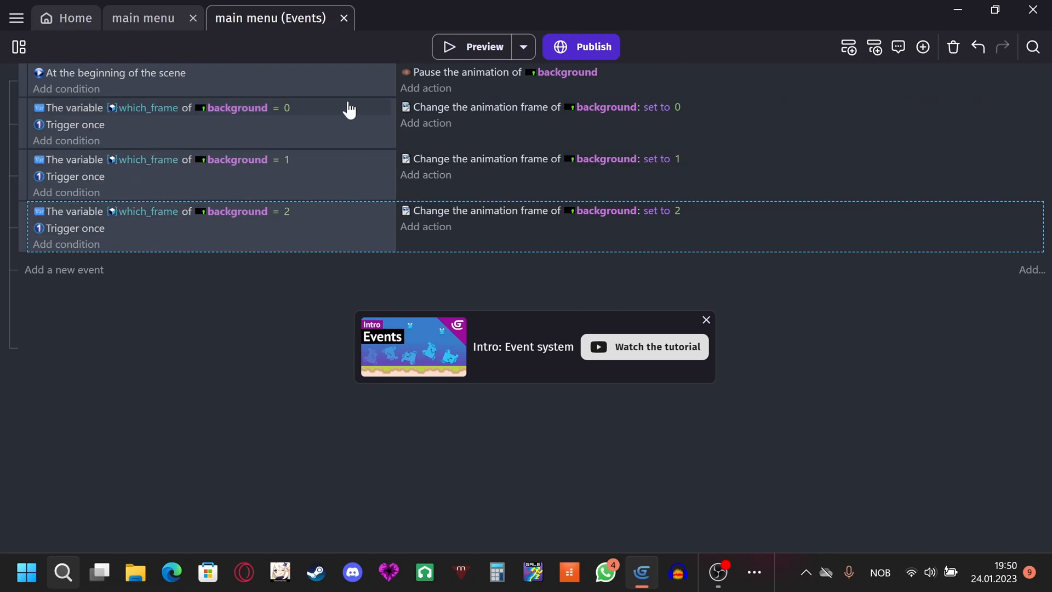
Add an action to the scene-start event that starts or resets a scene timer named "twitch".
click(246, 79)
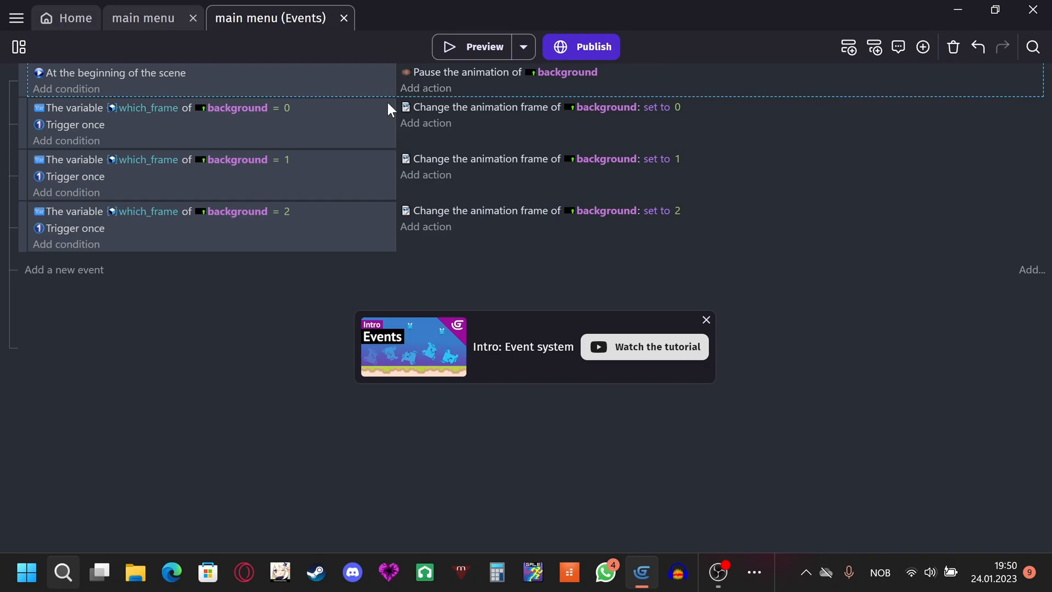
click(437, 89)
click(294, 123)
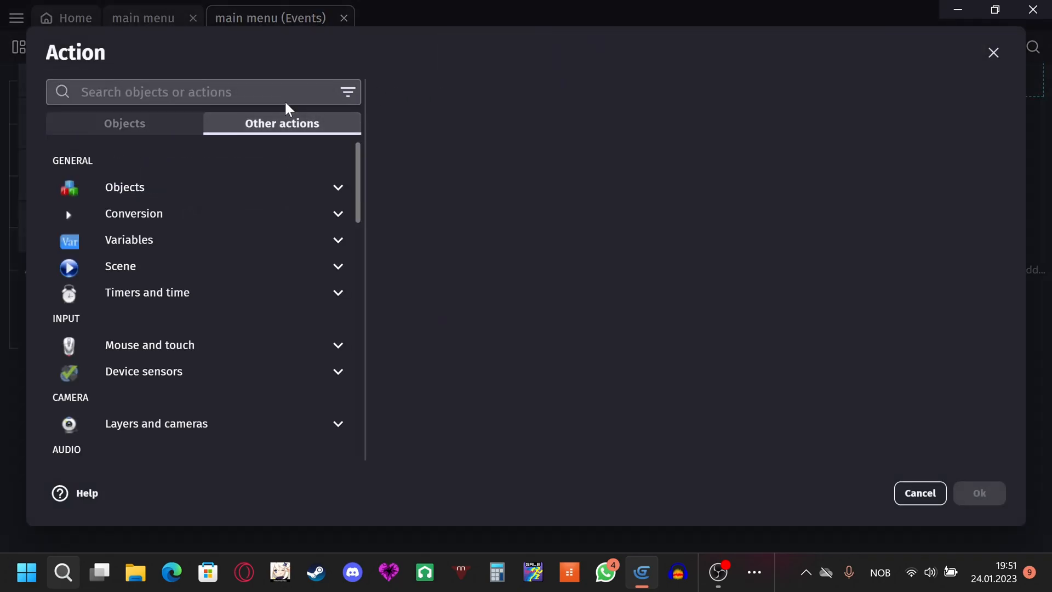
click(201, 290)
scroll(198, 287, down, 3)
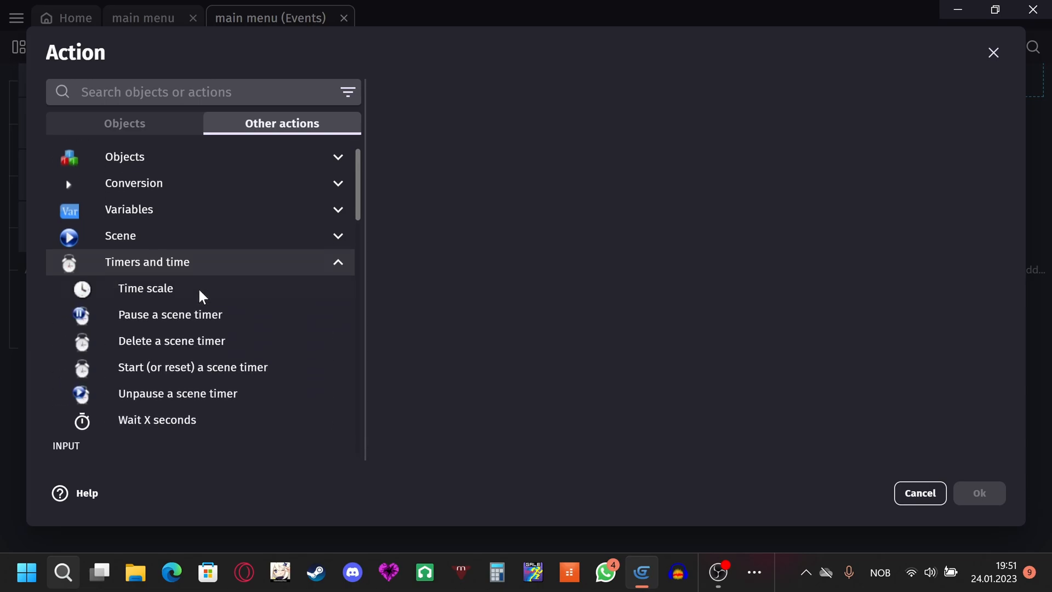
click(202, 314)
text("twitch")
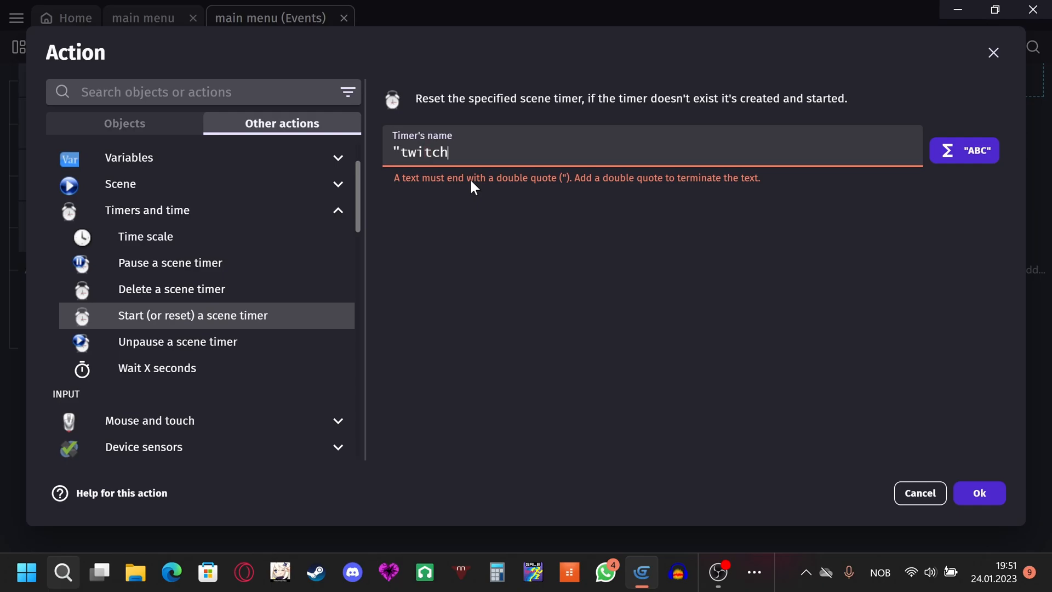
click(978, 493)
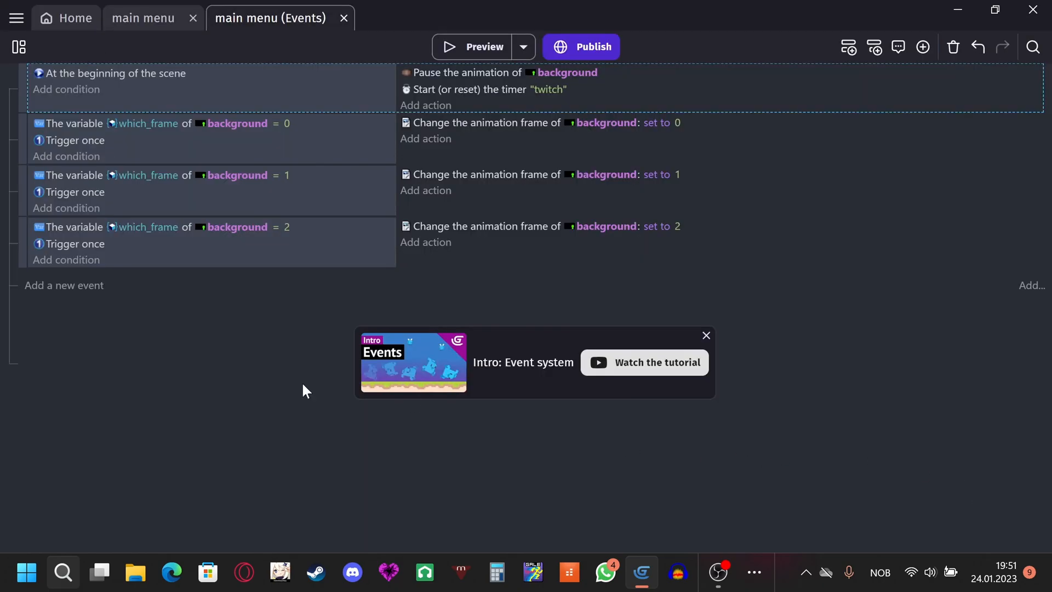
Insert a new event below the scene-start event and give it a "twitch" scene timer condition with the greater than operator.
click(48, 289)
drag(22, 272, 25, 113)
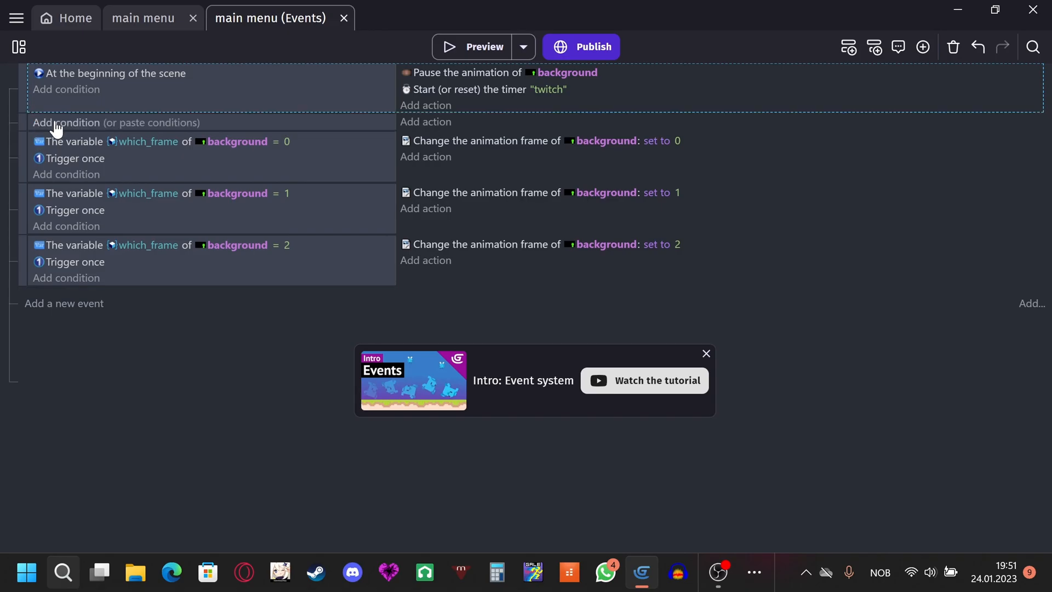
click(57, 123)
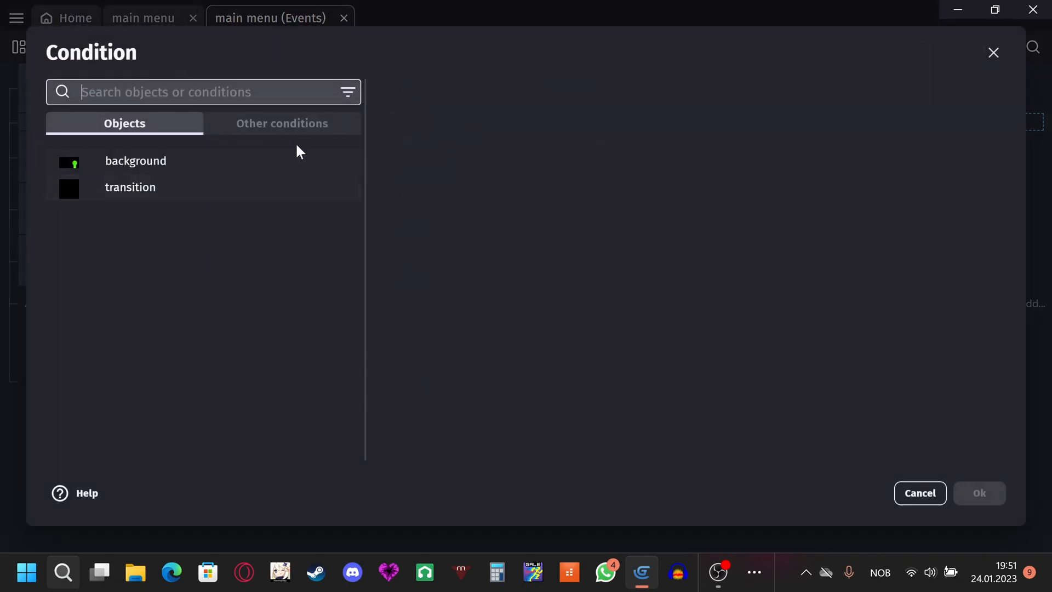
click(299, 126)
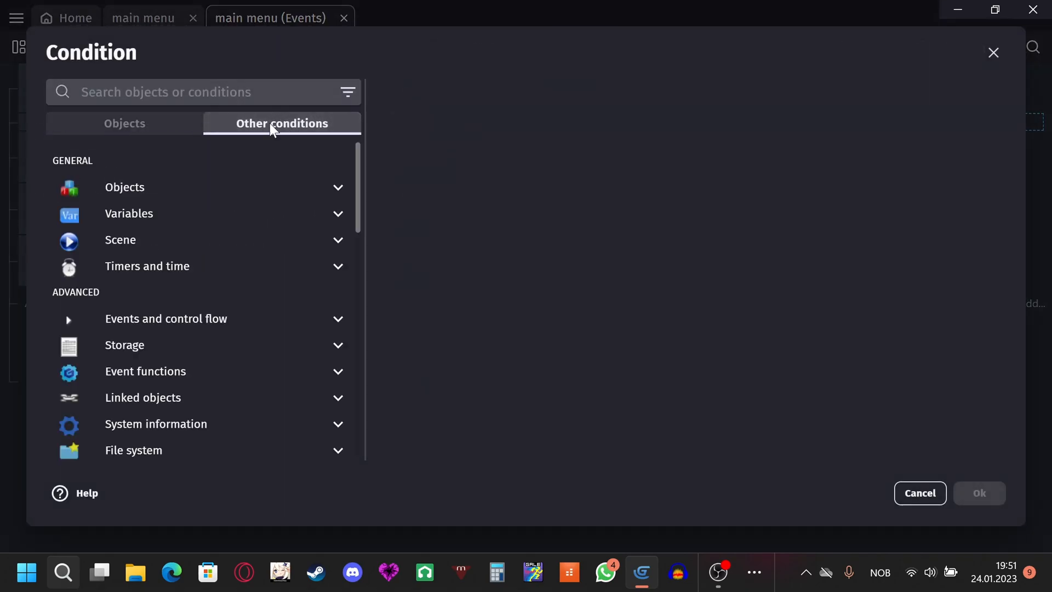
click(227, 266)
click(253, 295)
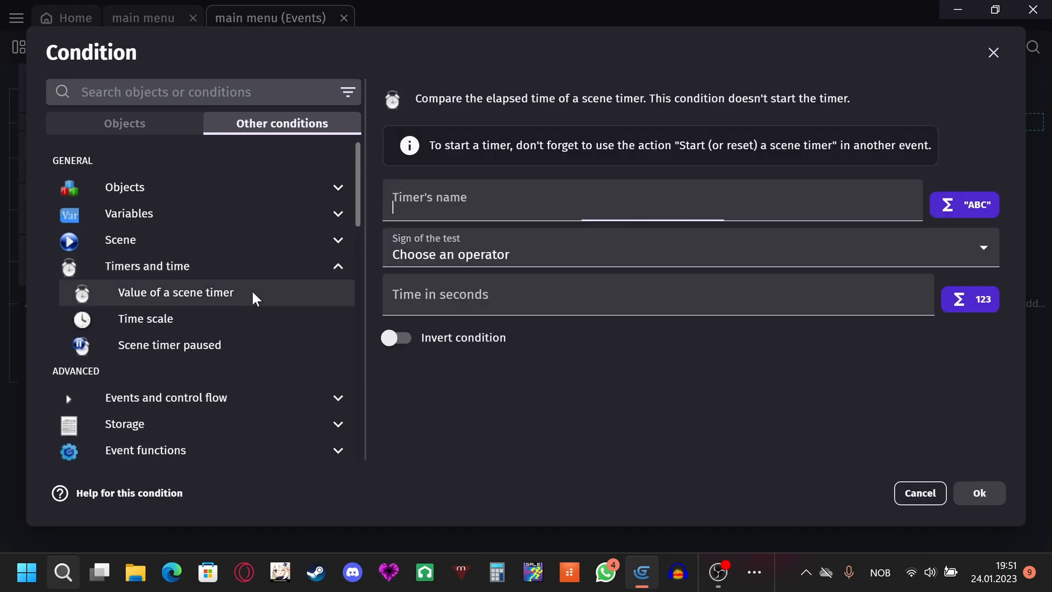
click(477, 211)
click(468, 226)
click(476, 257)
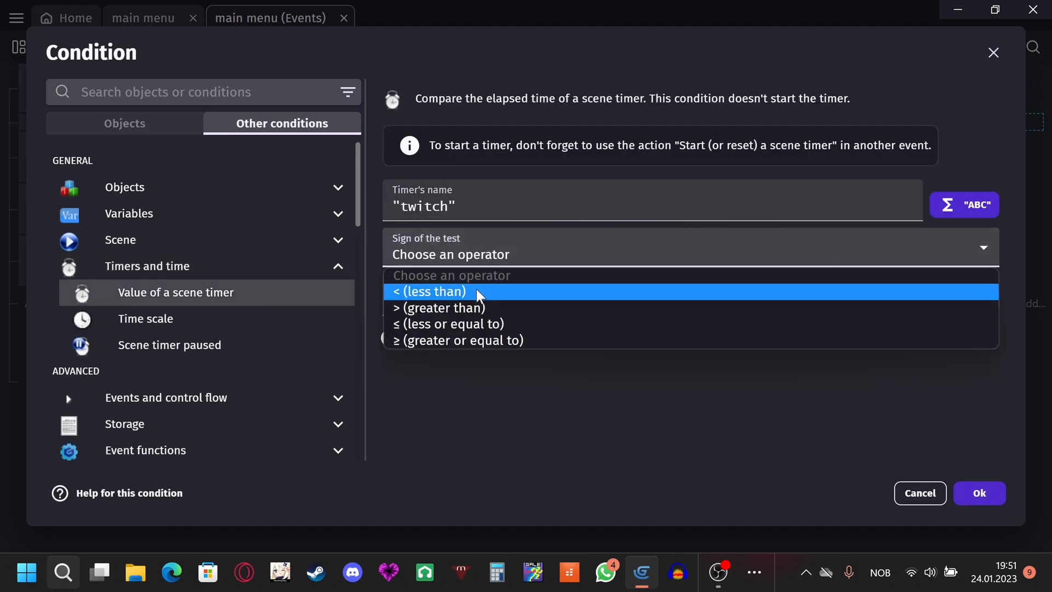
click(491, 309)
Start the "twitch" timer condition's time in seconds with the RandomWithStep function and a minimum value of 1.
click(494, 301)
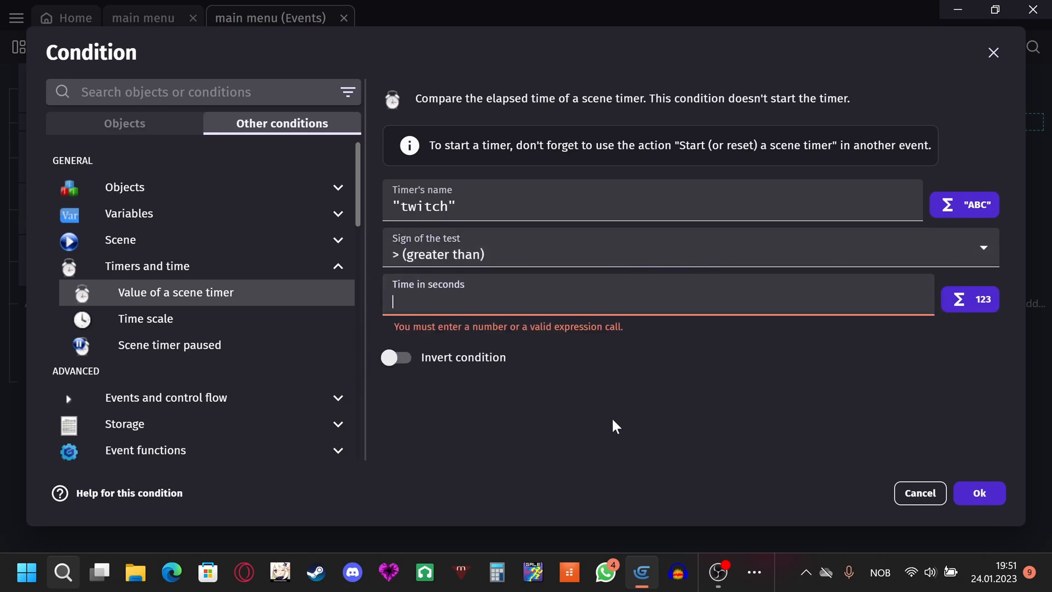
text(5)
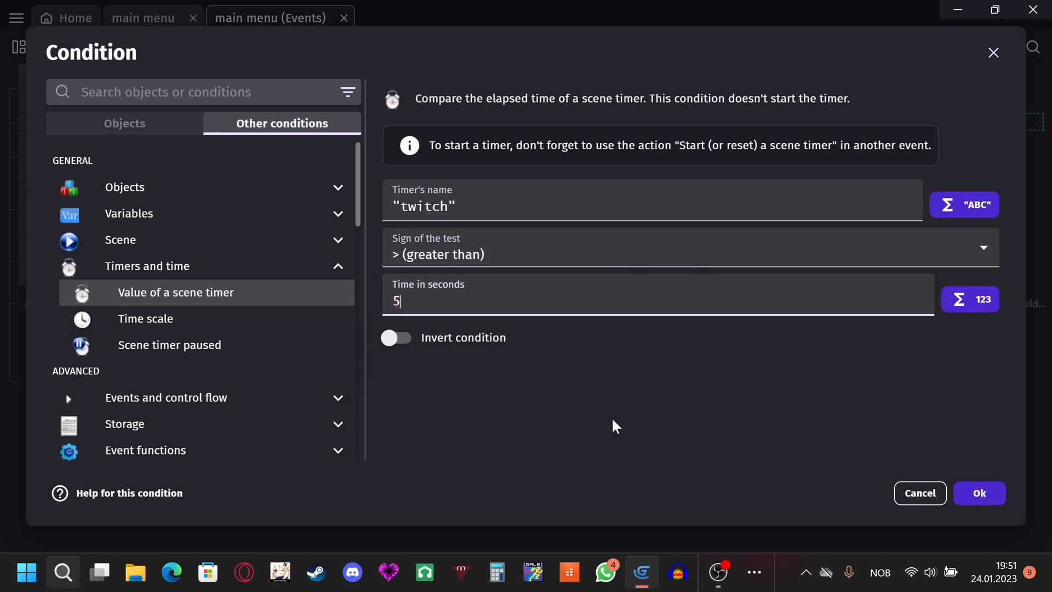
key(BackSpace)
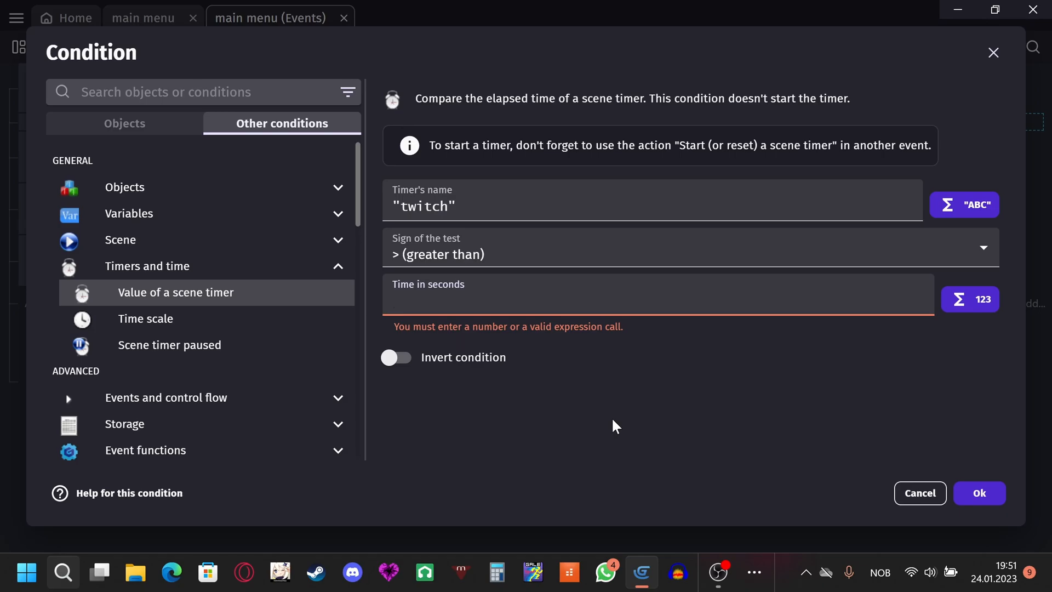
text(Ra)
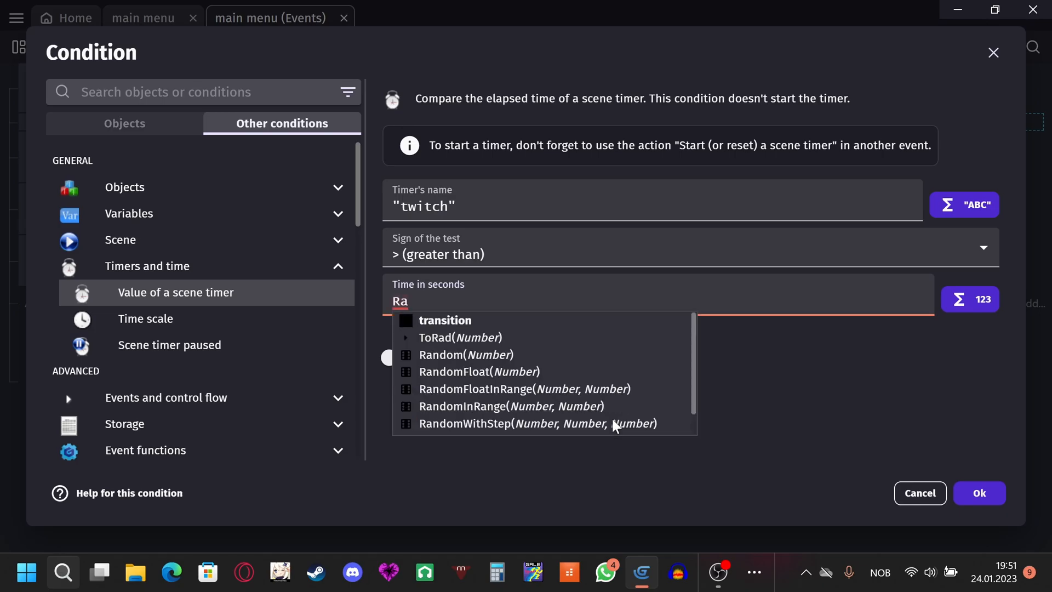
key(BackSpace)
key(BackSpace)
text(random)
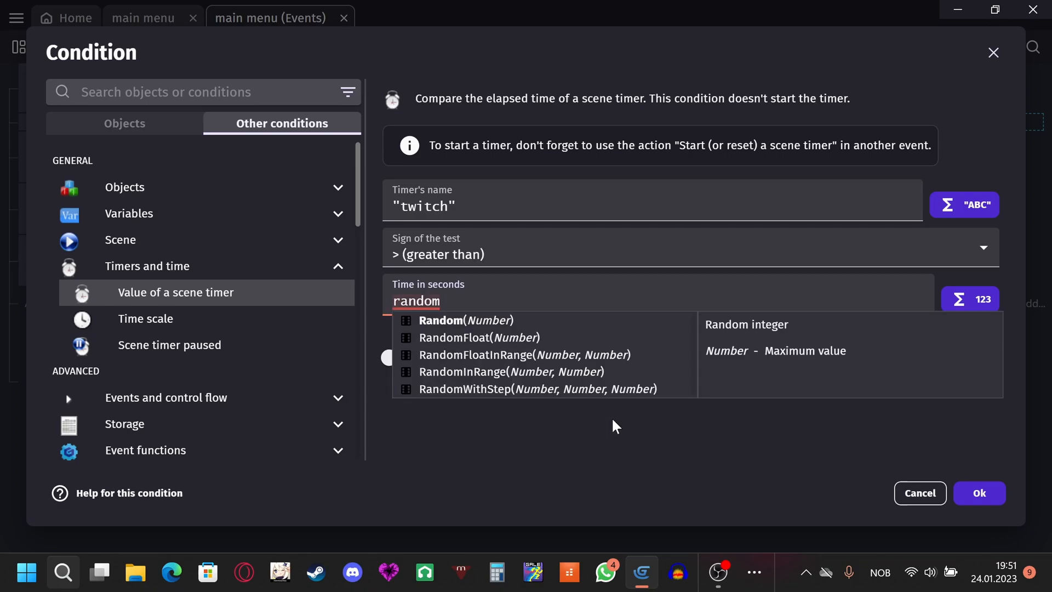
click(478, 390)
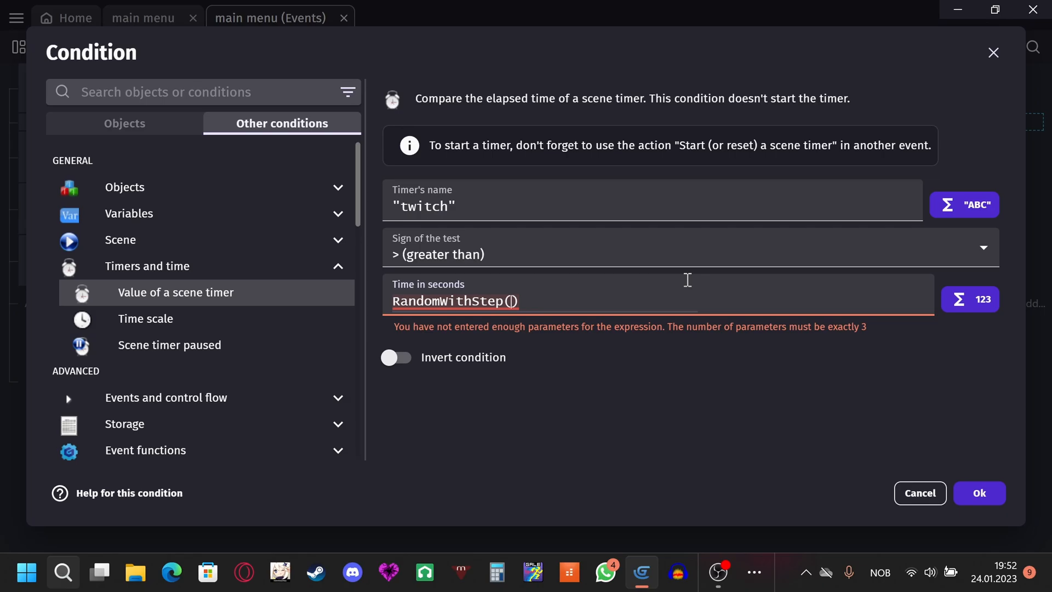
text(1)
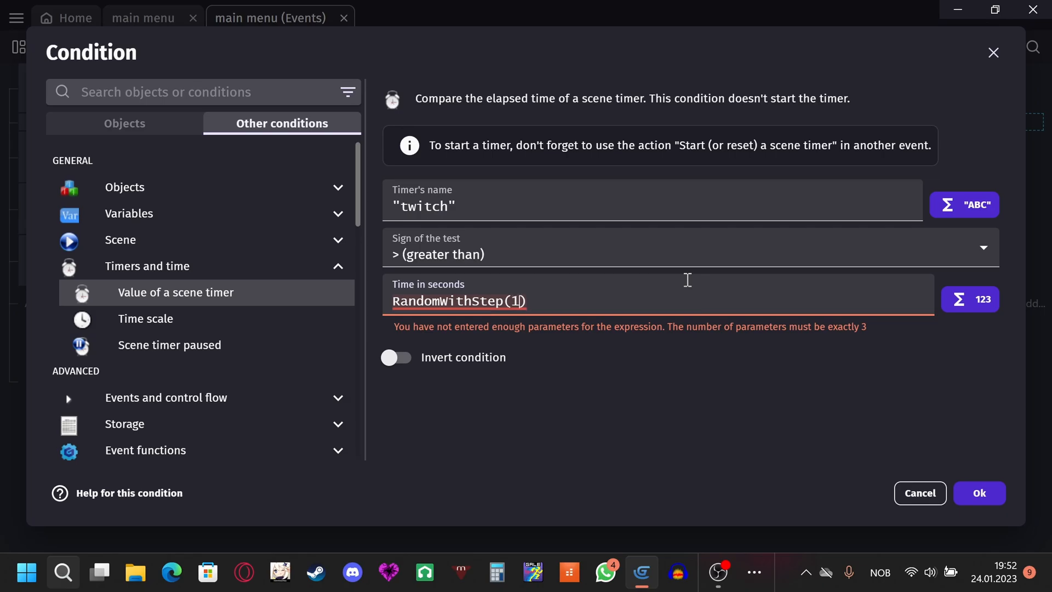
text(,)
Check which parameters RandomWithStep takes in the expression suggestions, and put the partly written expression back in the time value.
key(ctrl+a)
key(ctrl+c)
key(BackSpace)
text(rand)
key(Down)
key(Down)
key(Down)
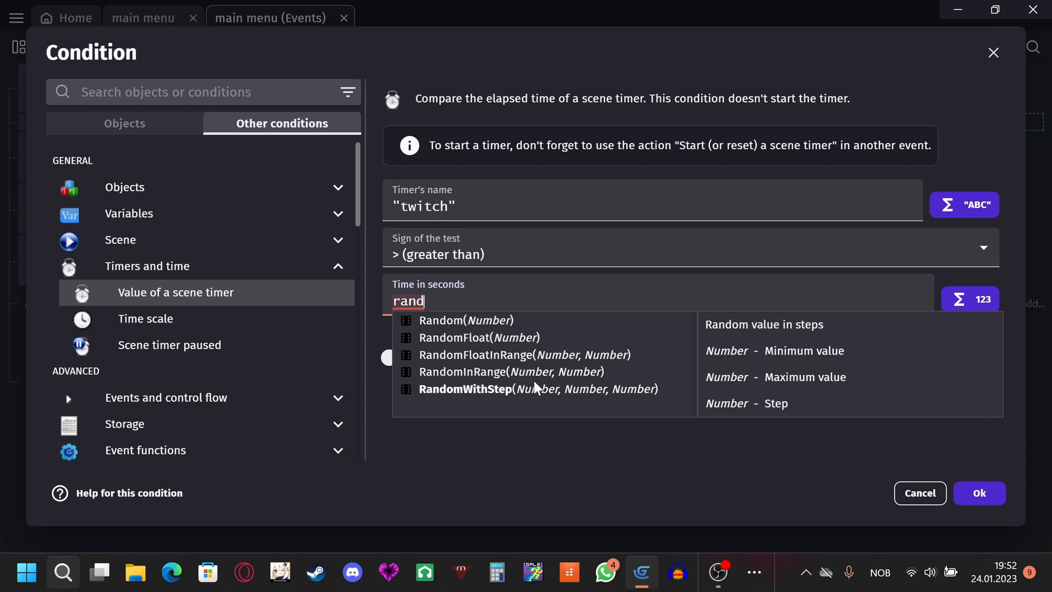
click(814, 462)
double_click(515, 300)
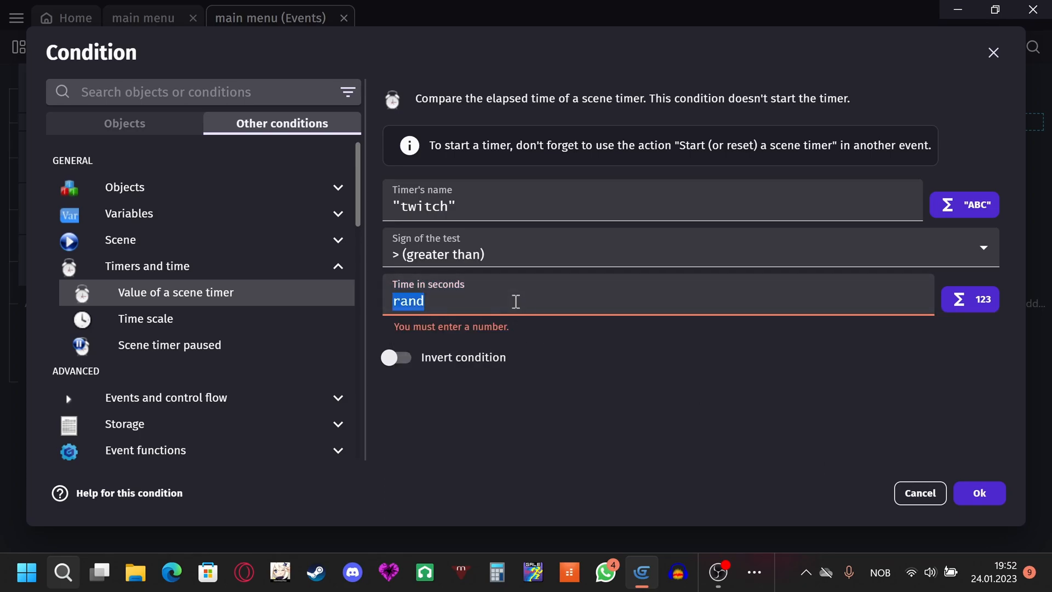
key(ctrl+v)
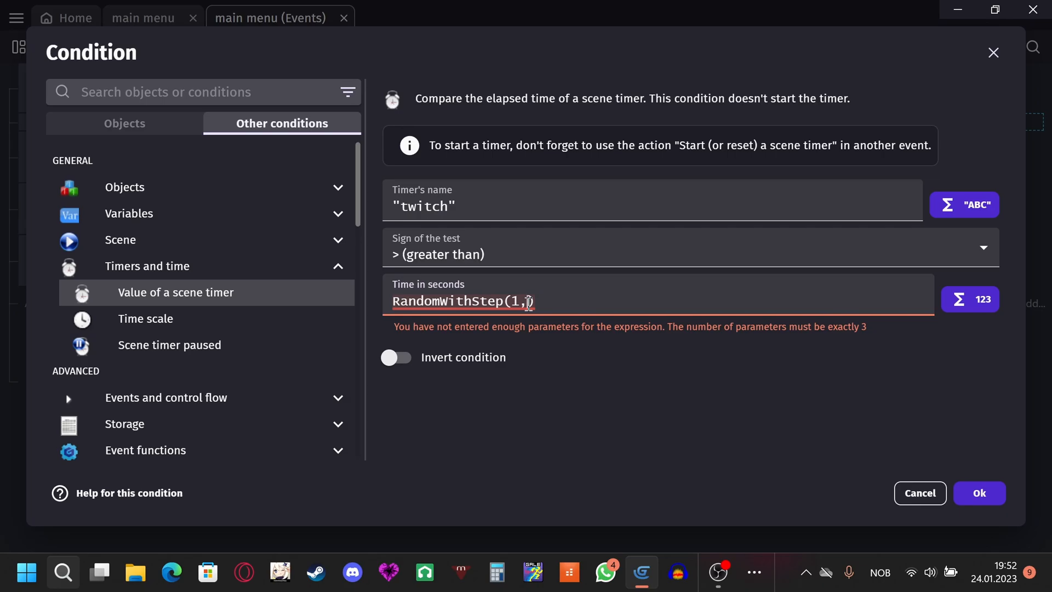
Complete the timer condition's time as RandomWithStep(1,5,0.5) and confirm the condition.
click(528, 301)
text(5)
key(BackSpace)
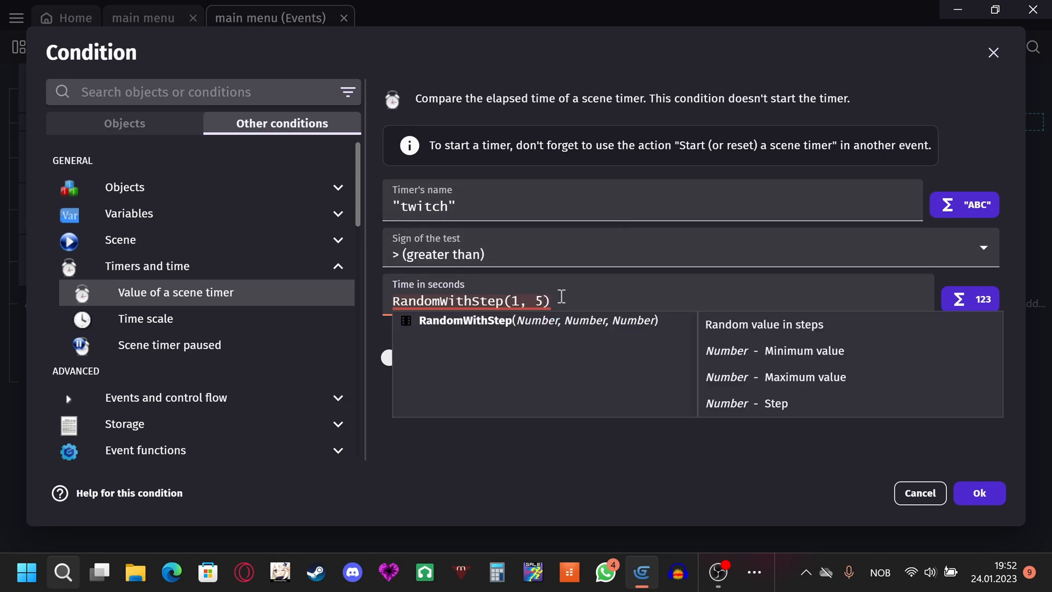
key(BackSpace)
key(Left)
key(Right)
key(Left)
key(Right)
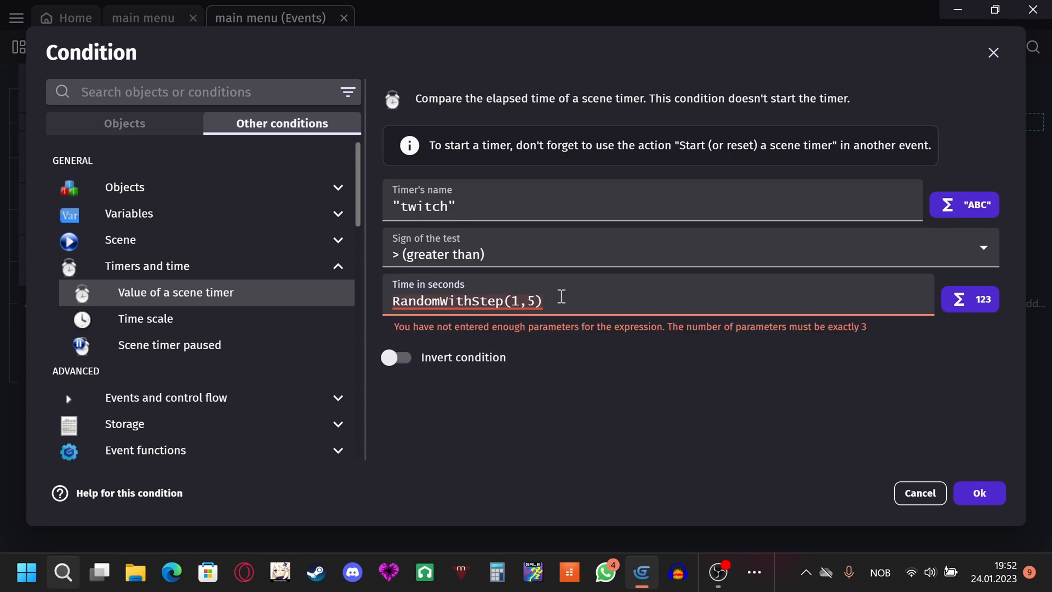
text(0.5)
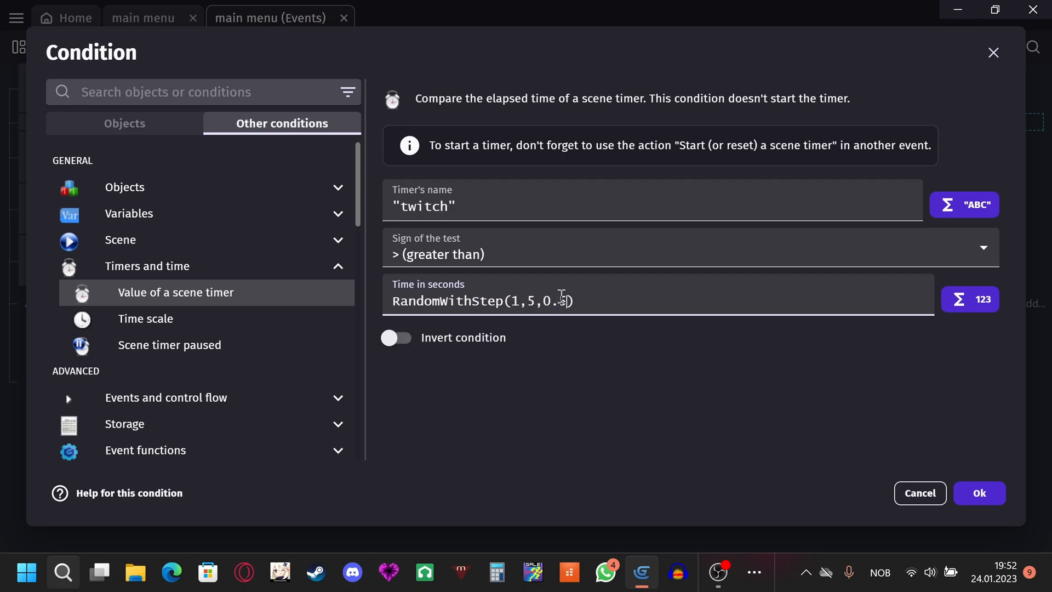
click(612, 392)
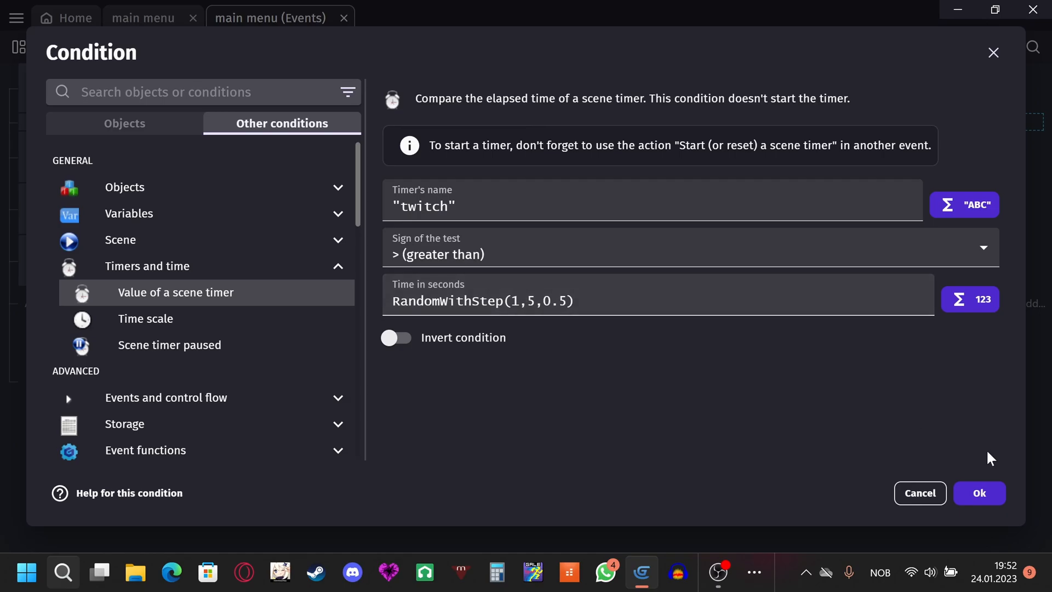
click(978, 493)
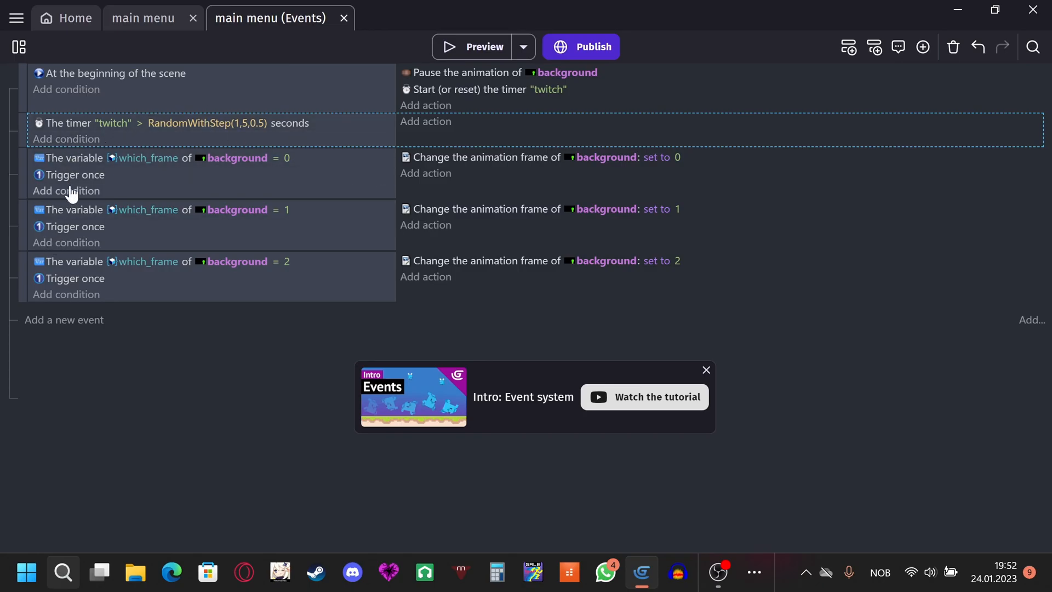
Copy the "Trigger once" condition from the which_frame equals 0 event into the "twitch" timer event.
click(50, 173)
drag(50, 173, 126, 140)
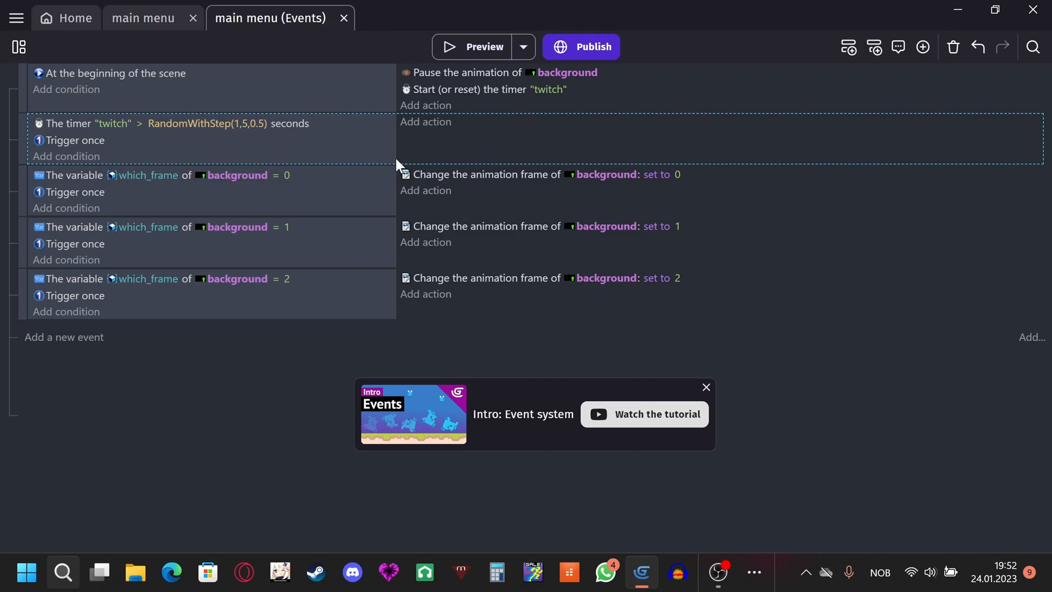
Add an action to the "twitch" timer event that modifies the background's current frame with the set to operator.
click(429, 122)
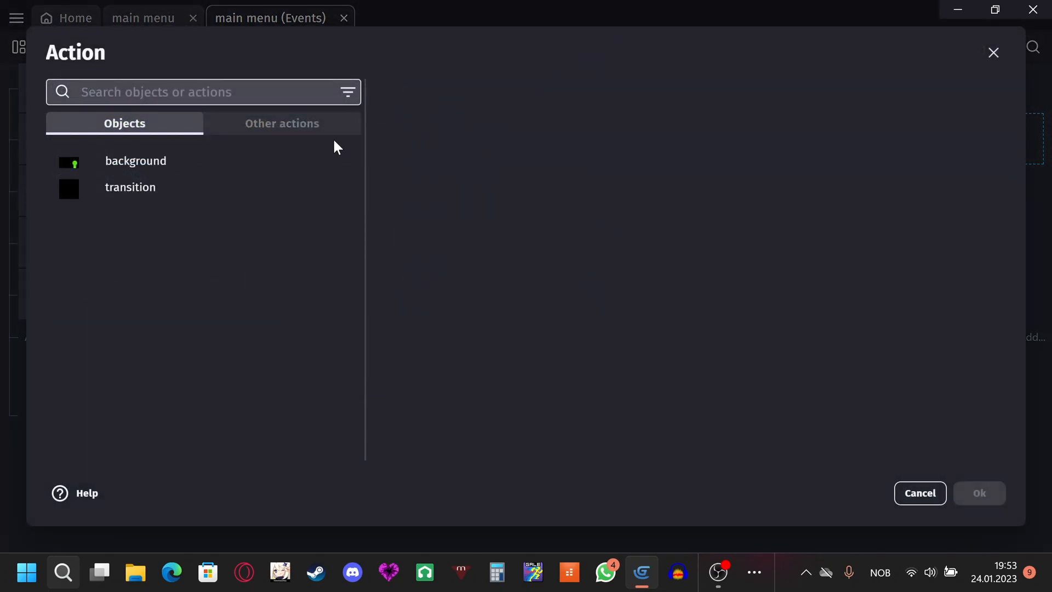
click(294, 123)
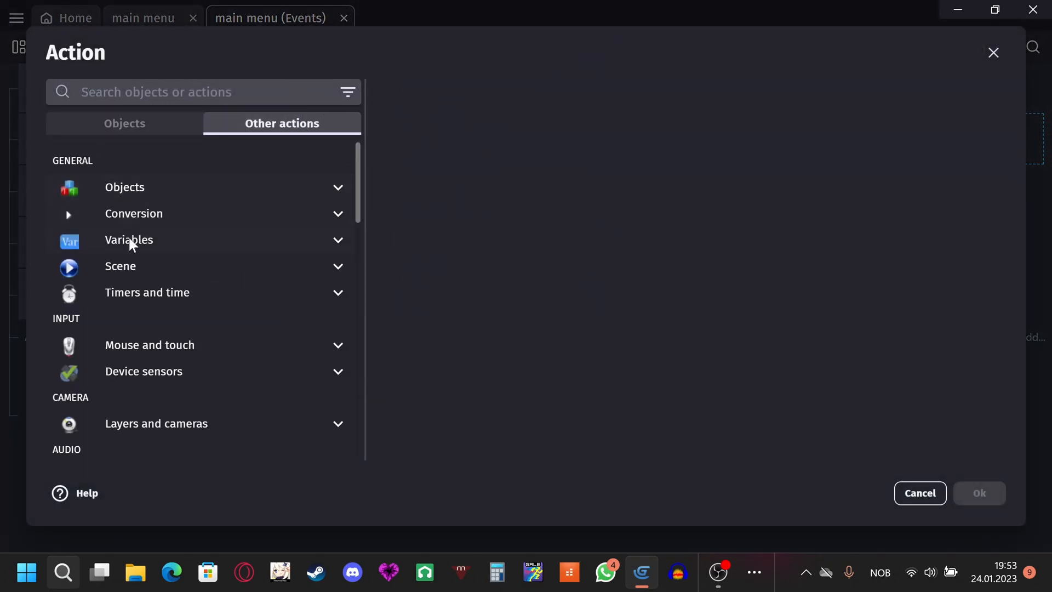
click(158, 295)
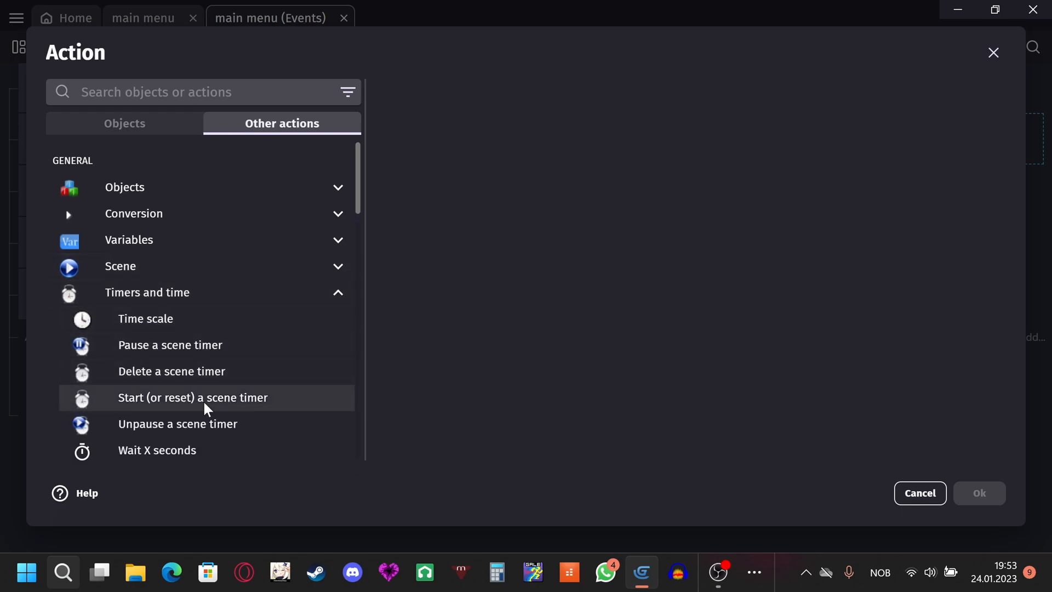
click(154, 132)
click(163, 164)
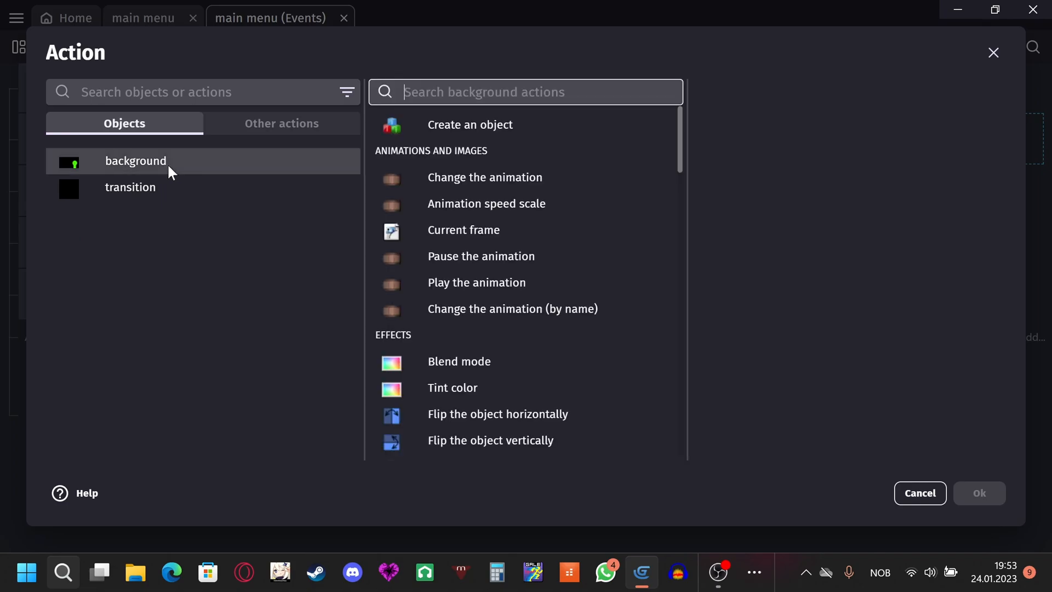
click(478, 230)
click(758, 153)
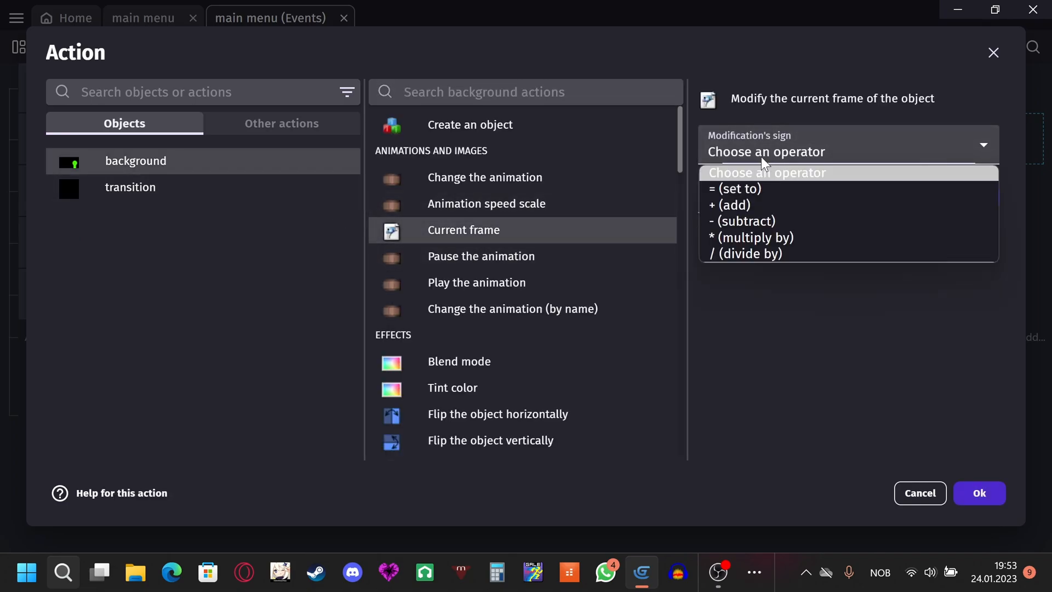
click(765, 184)
click(767, 184)
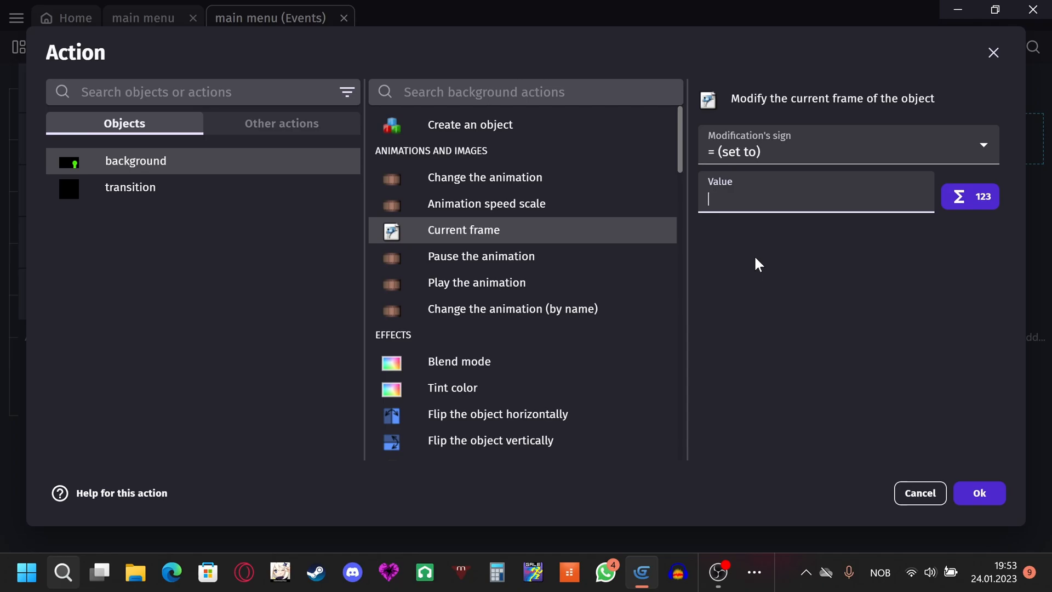
Set the background's current frame value to RandomInRange(0,2) and confirm the action.
text(R)
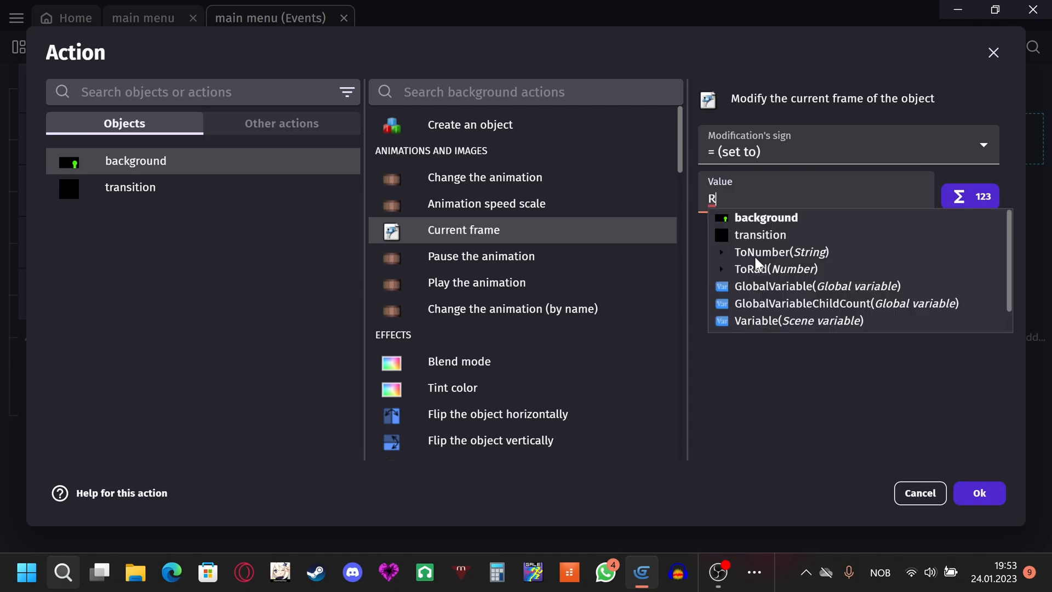
text(andom)
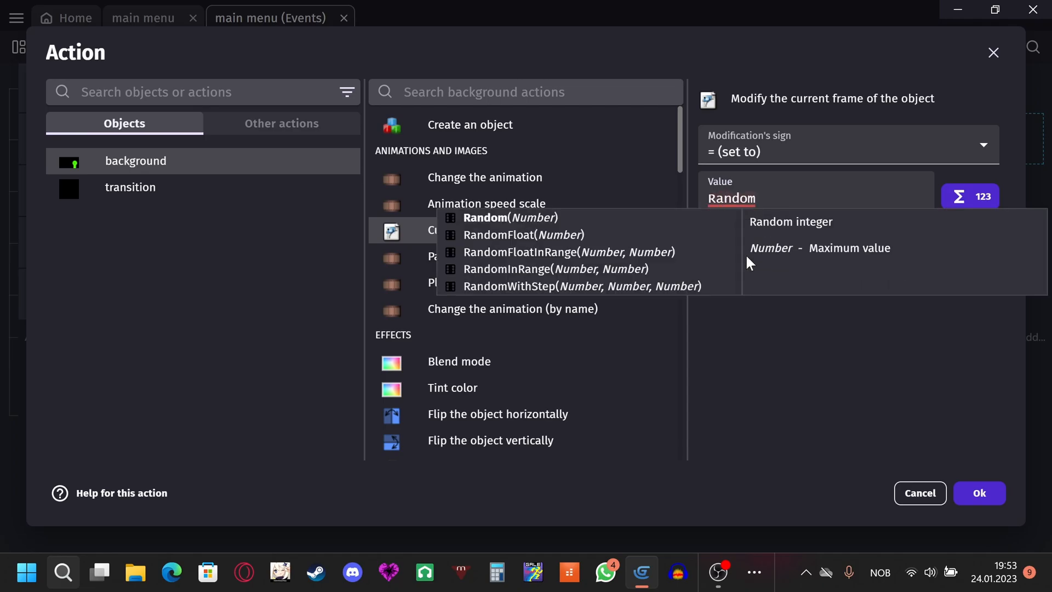
click(627, 267)
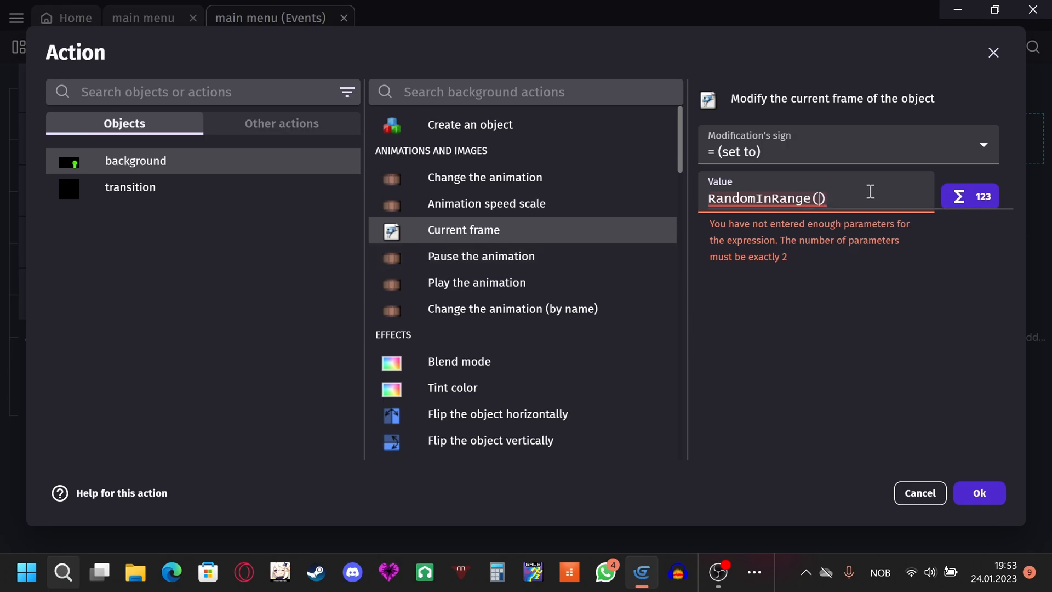
text(0,2)
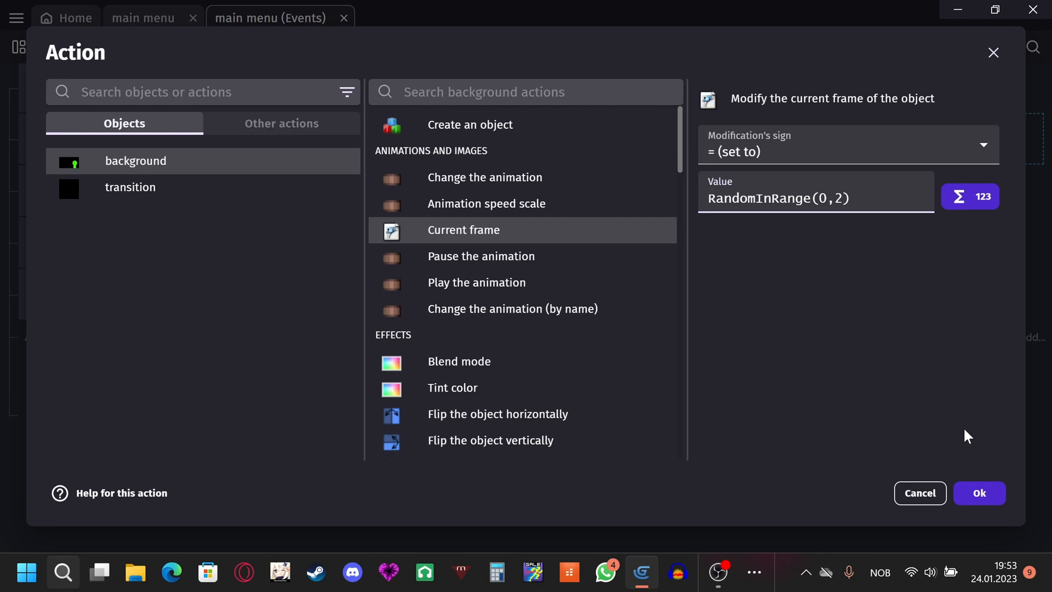
double_click(823, 198)
click(829, 201)
drag(834, 200, 845, 200)
click(840, 200)
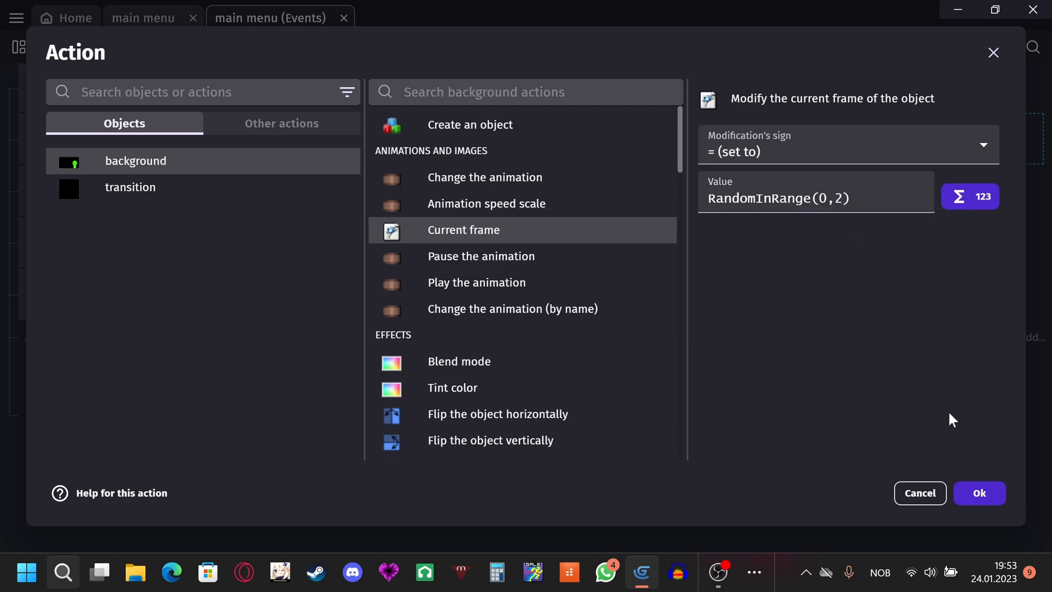
click(978, 495)
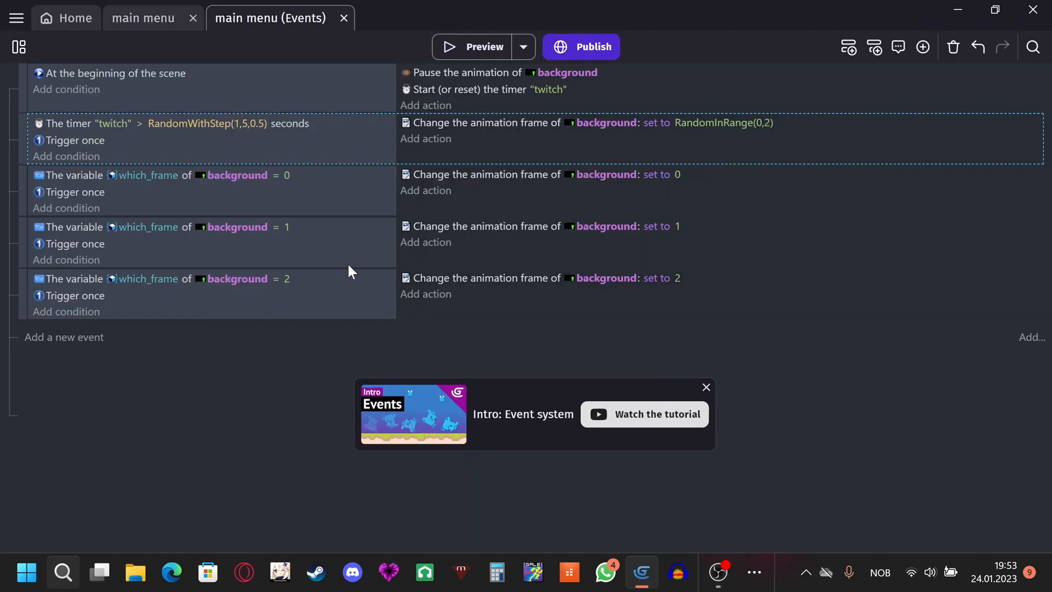
Copy the action that starts or resets the "twitch" timer from the scene-start event into the "twitch" timer event.
click(453, 84)
key(ctrl+c)
click(464, 140)
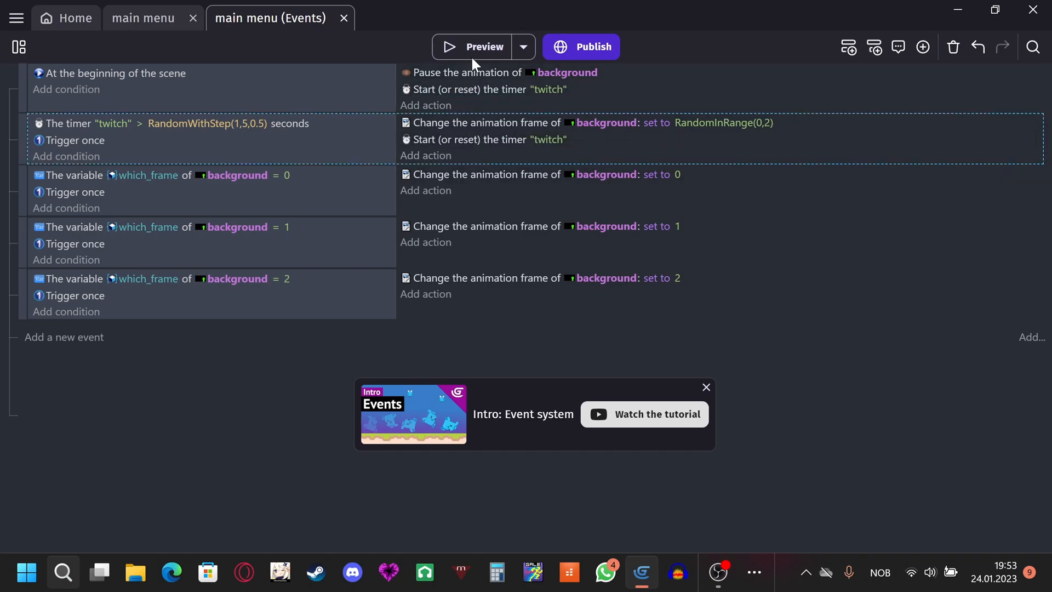
Preview the main menu scene in a maximized window to check the background's twitching, and close the preview.
click(475, 48)
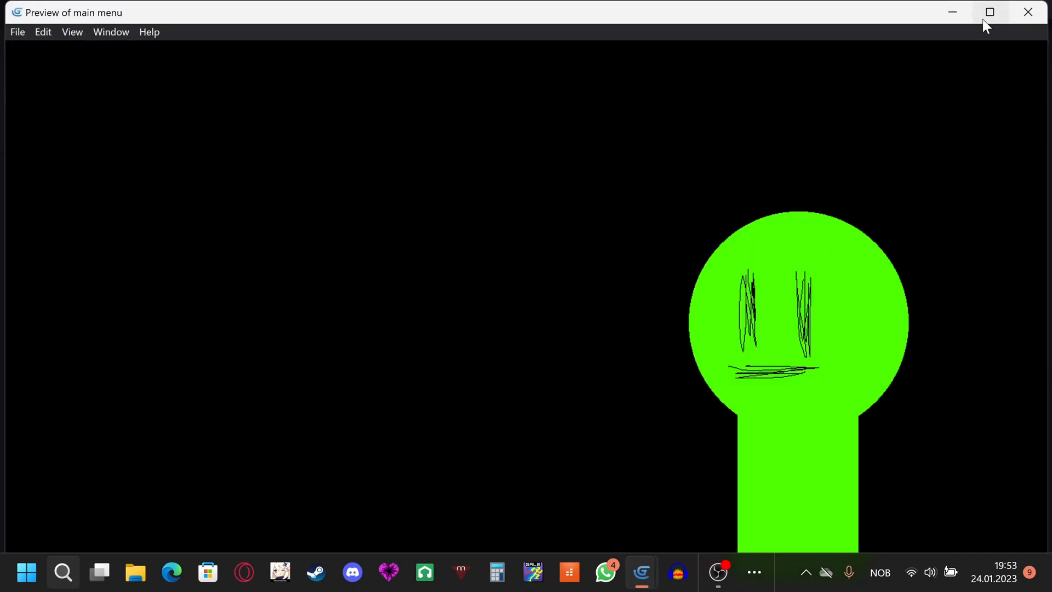
click(983, 20)
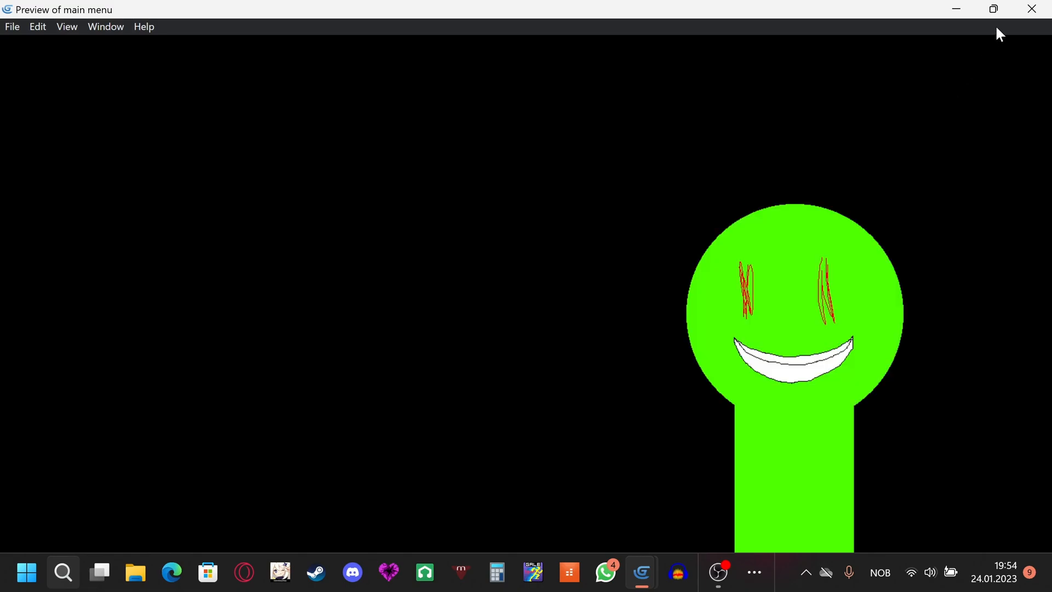
click(1029, 10)
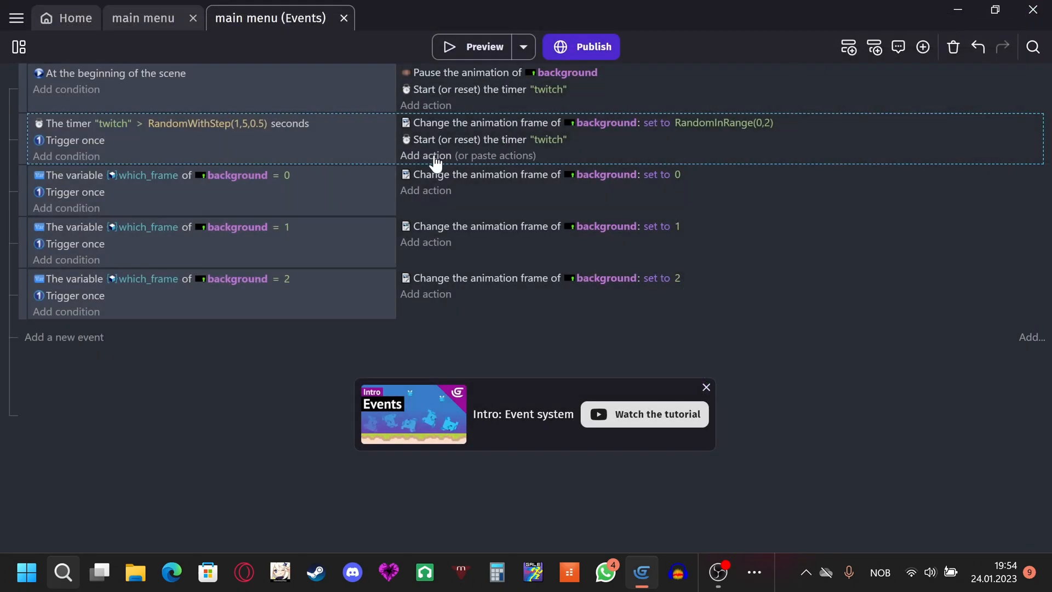
Copy the "twitch" timer reset action into the three events where which_frame equals 0, 1 and 2.
click(464, 139)
click(480, 191)
click(457, 244)
click(463, 295)
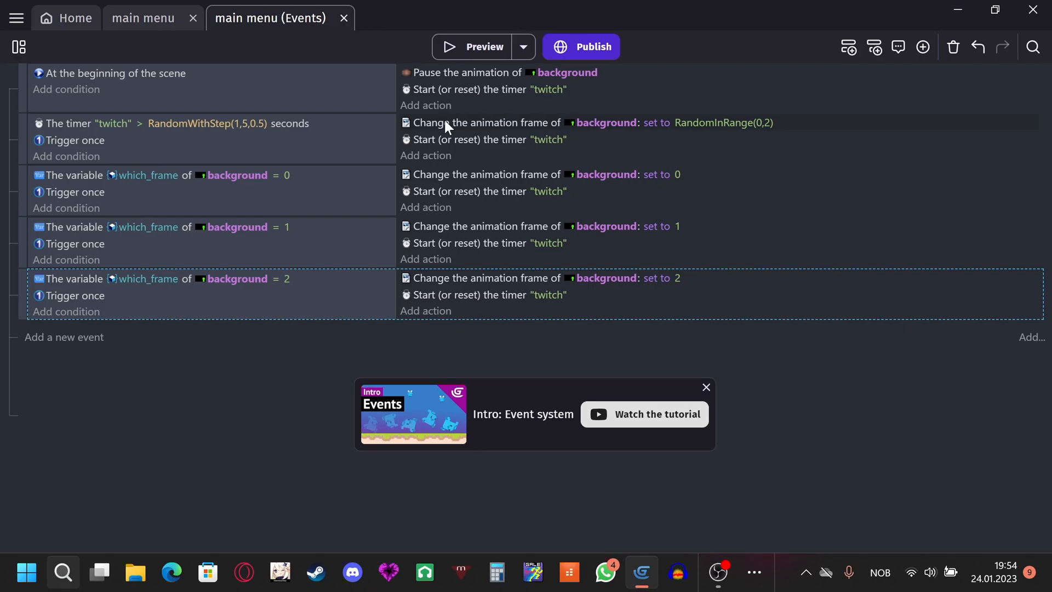
Add a Wait X seconds action of 0.25 to the "twitch" timer event, between the frame change and the timer reset.
click(445, 155)
click(356, 125)
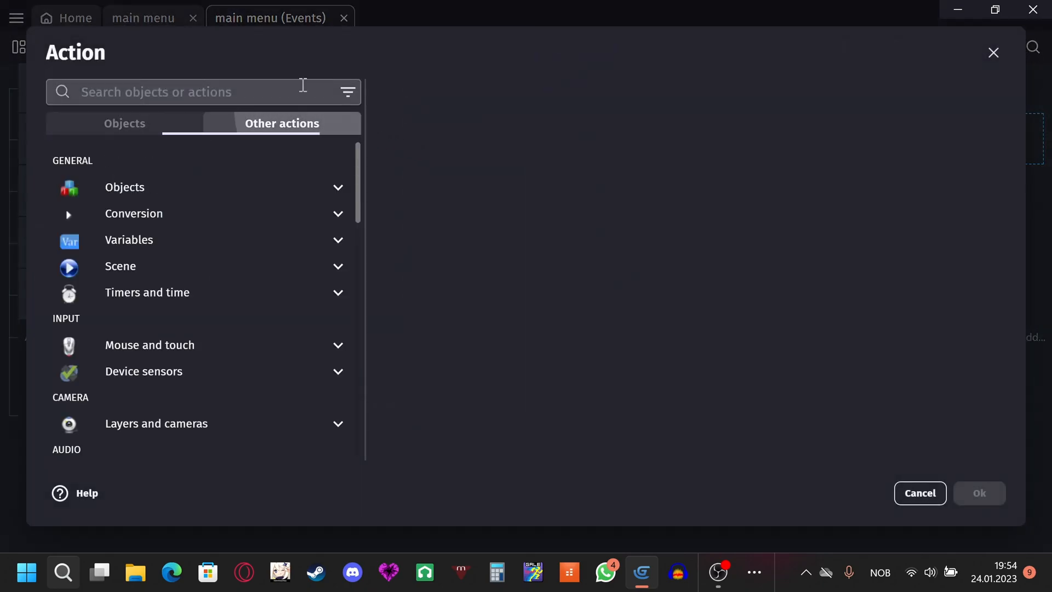
click(171, 289)
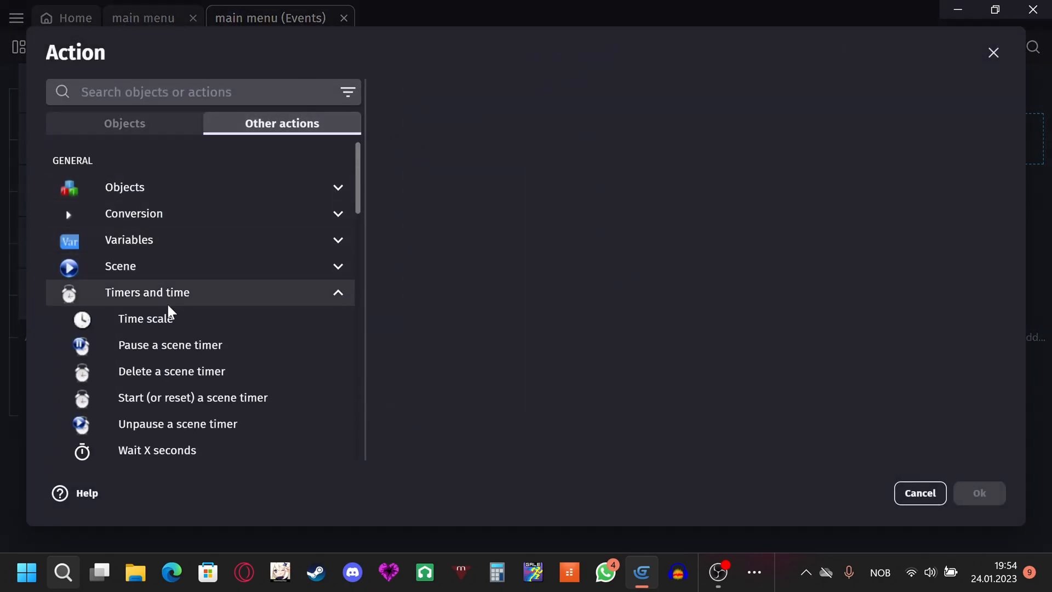
scroll(170, 328, down, 2)
click(169, 367)
text(0.1)
key(BackSpace)
text(25)
click(981, 491)
drag(439, 156, 429, 132)
Copy the 0.25-second wait into the three which_frame events, directly before each "twitch" timer reset.
click(435, 206)
key(ctrl+v)
click(434, 272)
key(ctrl+v)
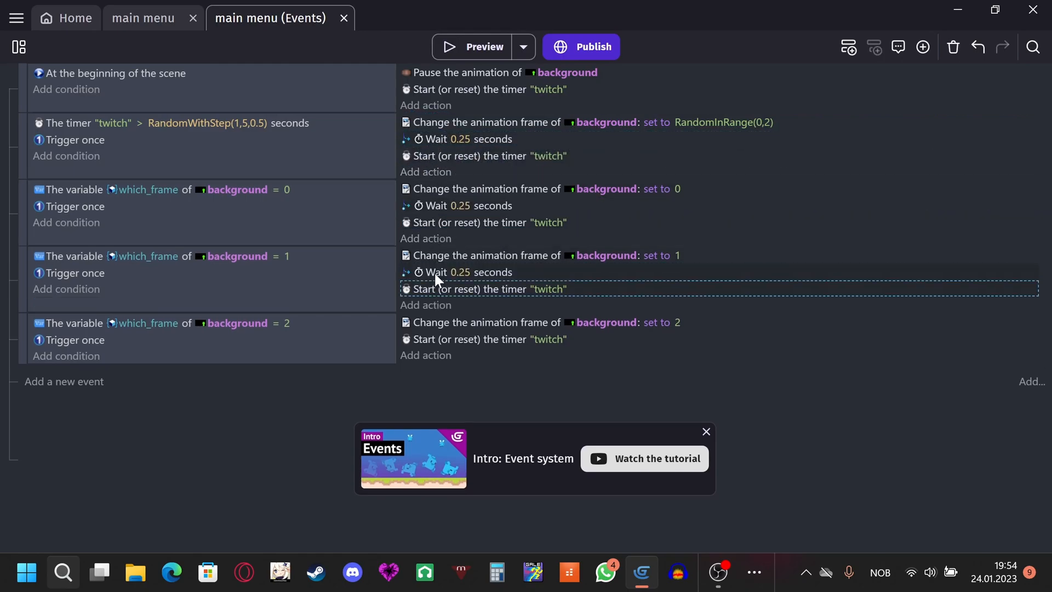
click(430, 338)
key(ctrl+v)
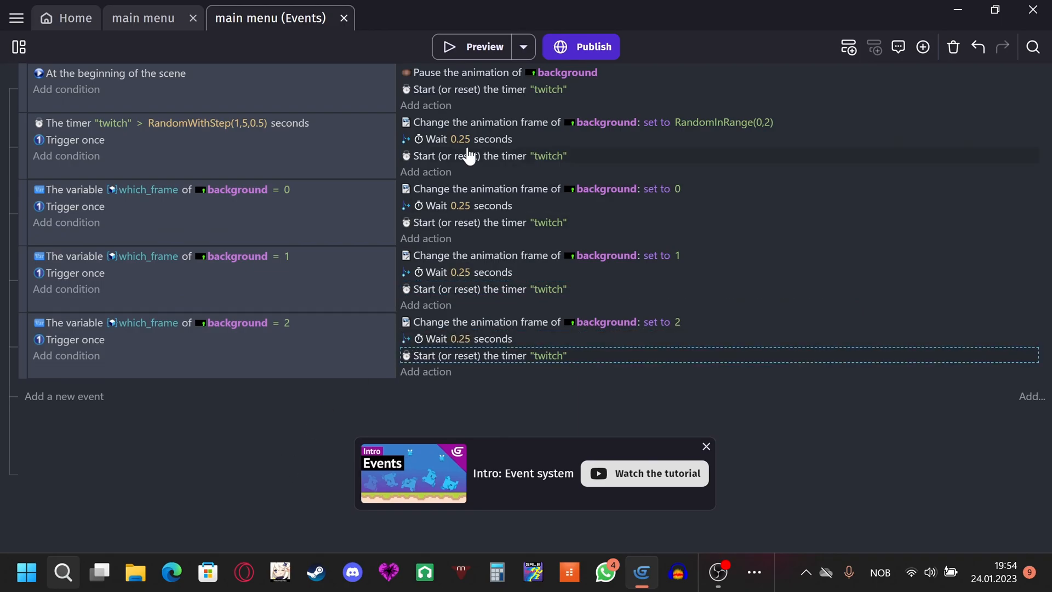
Copy the RandomInRange(0,2) frame change to just before the timer reset in the "twitch" timer event and all three which_frame events.
click(456, 120)
click(432, 156)
key(ctrl+v)
click(432, 237)
key(ctrl+v)
click(425, 323)
key(ctrl+v)
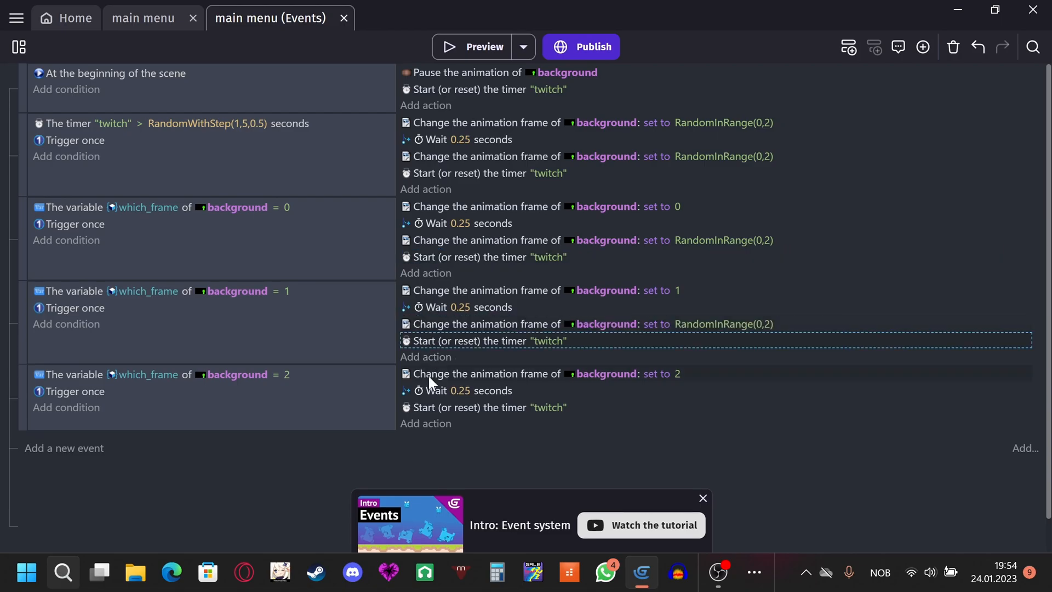
click(421, 407)
key(ctrl+v)
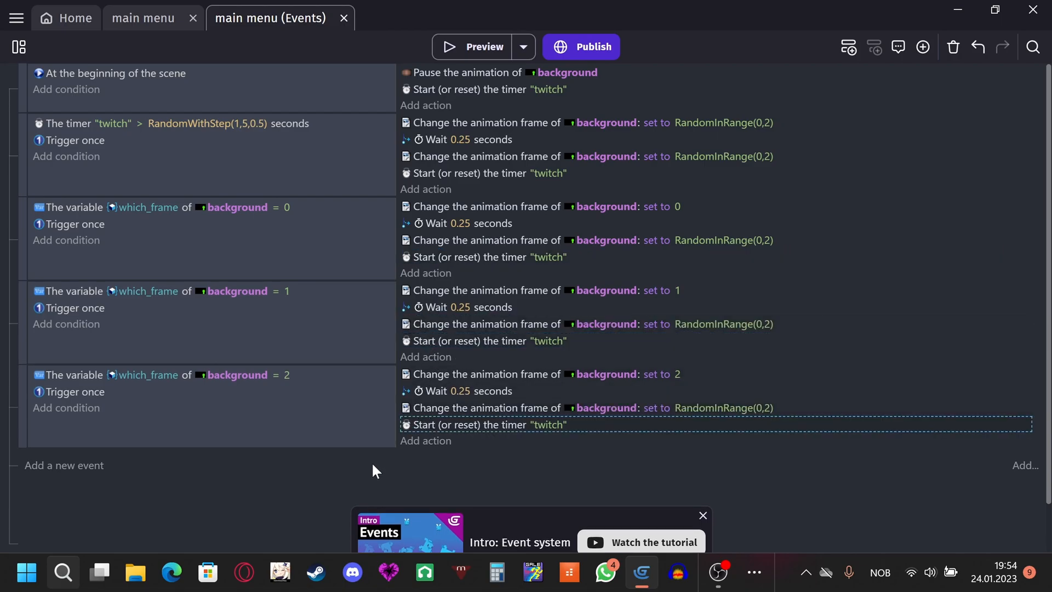
Copy the 0.25-second wait again to directly before the timer reset in all four twitching events.
click(436, 390)
key(ctrl+c)
click(438, 422)
key(ctrl+v)
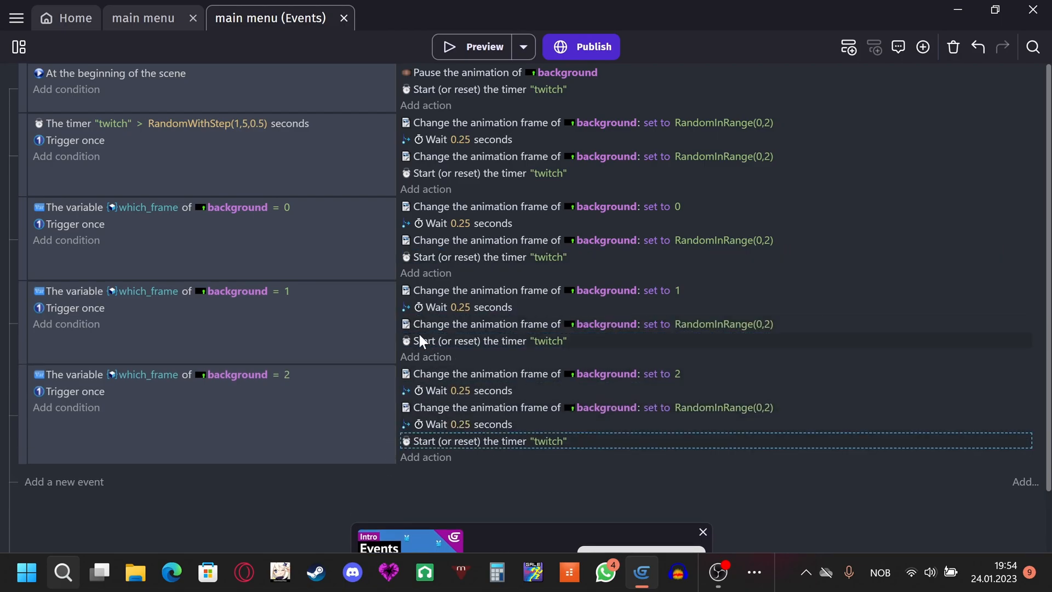
click(423, 340)
key(ctrl+v)
click(425, 257)
key(ctrl+v)
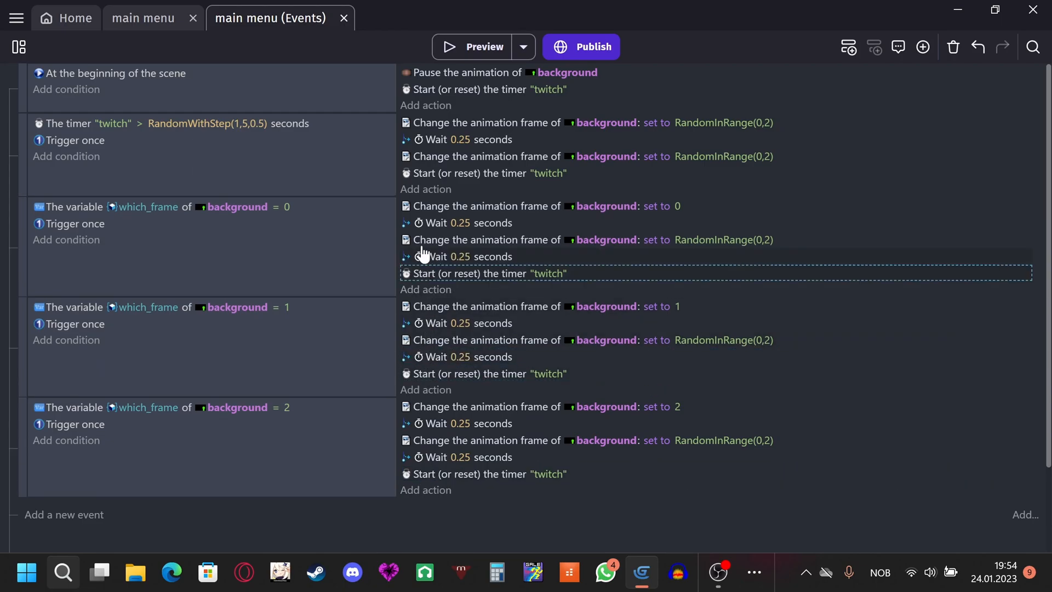
click(428, 174)
key(ctrl+v)
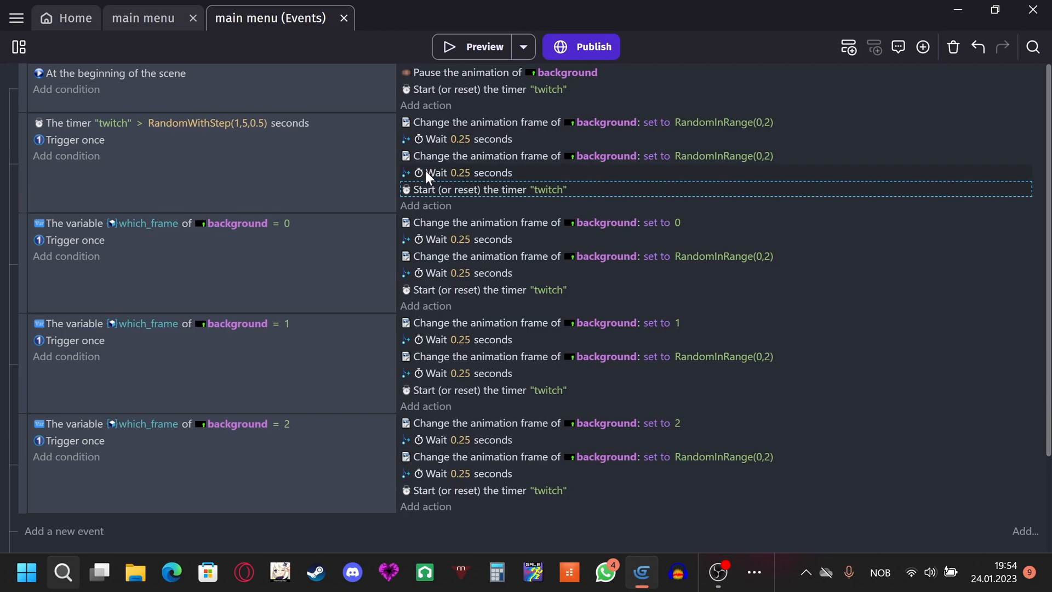
Paste another background frame change into the "twitch" timer event, set it to 0, and place it before the timer reset.
click(482, 206)
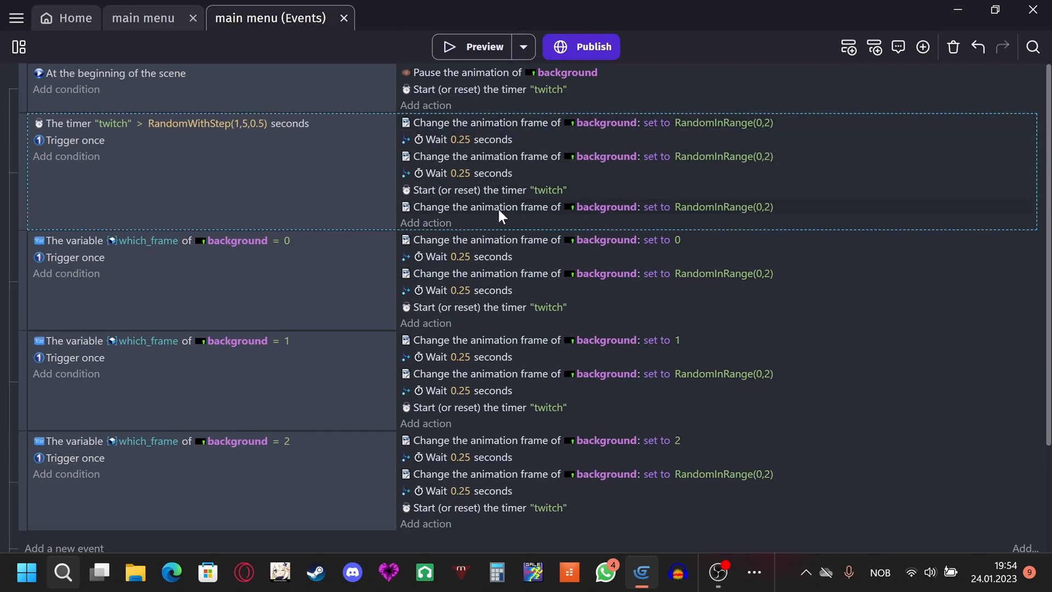
click(726, 207)
text(0)
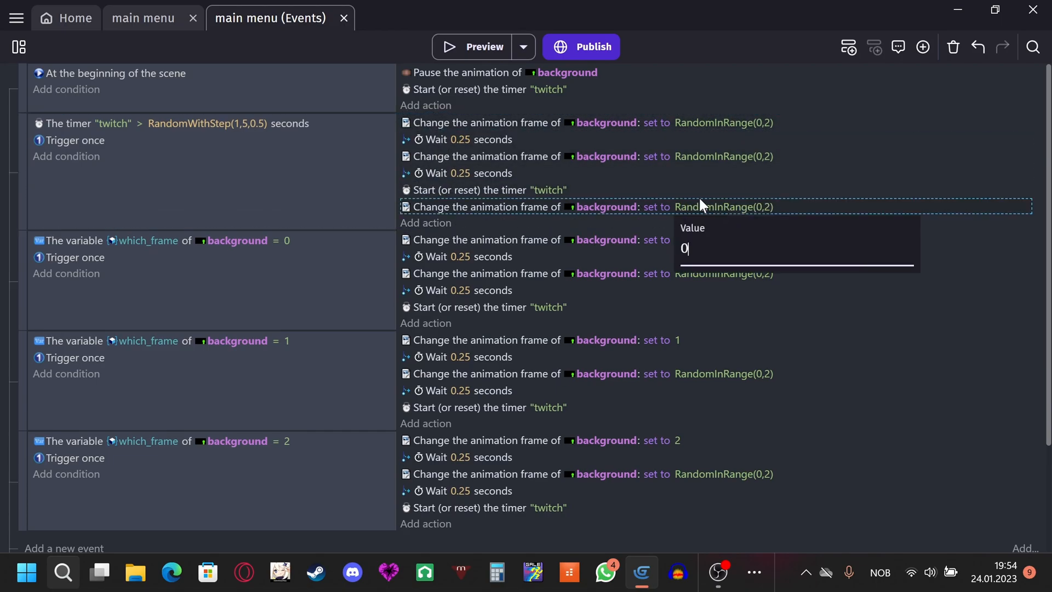
drag(478, 216, 476, 187)
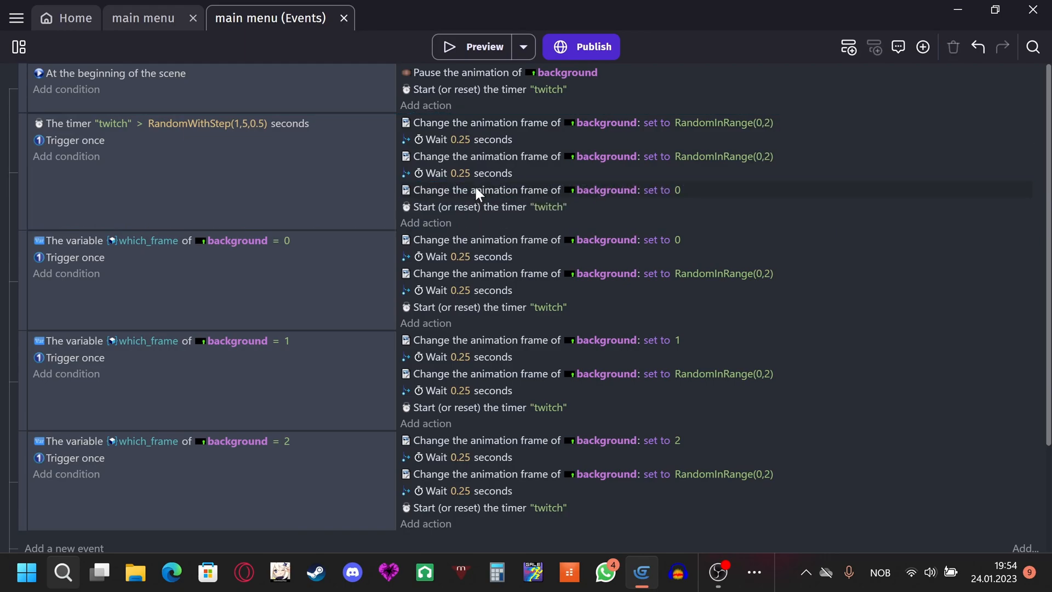
Copy the set-to-0 frame change into the three which_frame events, directly before each timer reset.
click(429, 502)
key(ctrl+v)
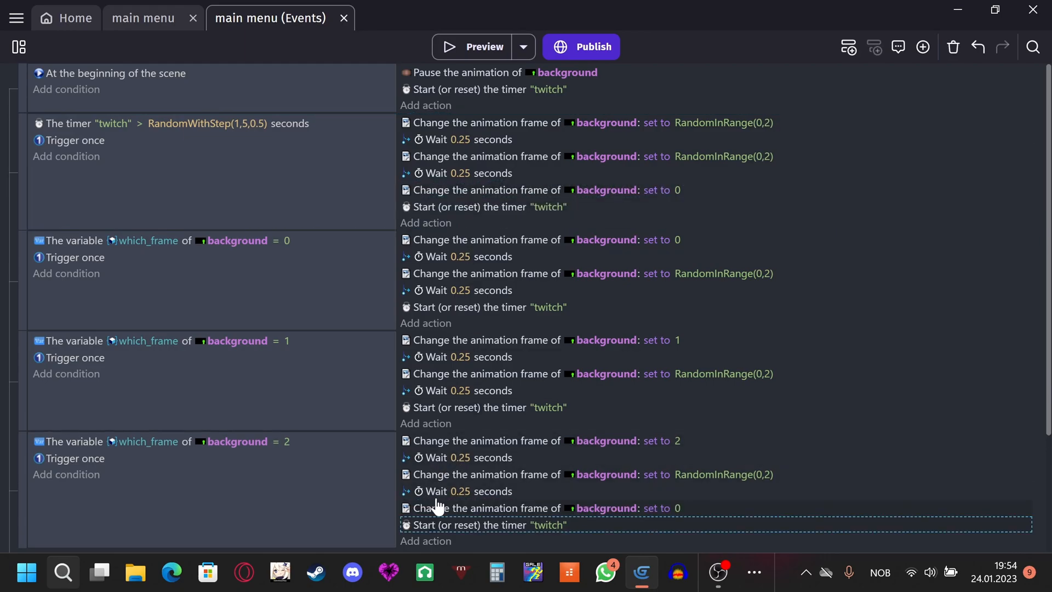
click(438, 406)
key(ctrl+v)
click(448, 308)
key(ctrl+v)
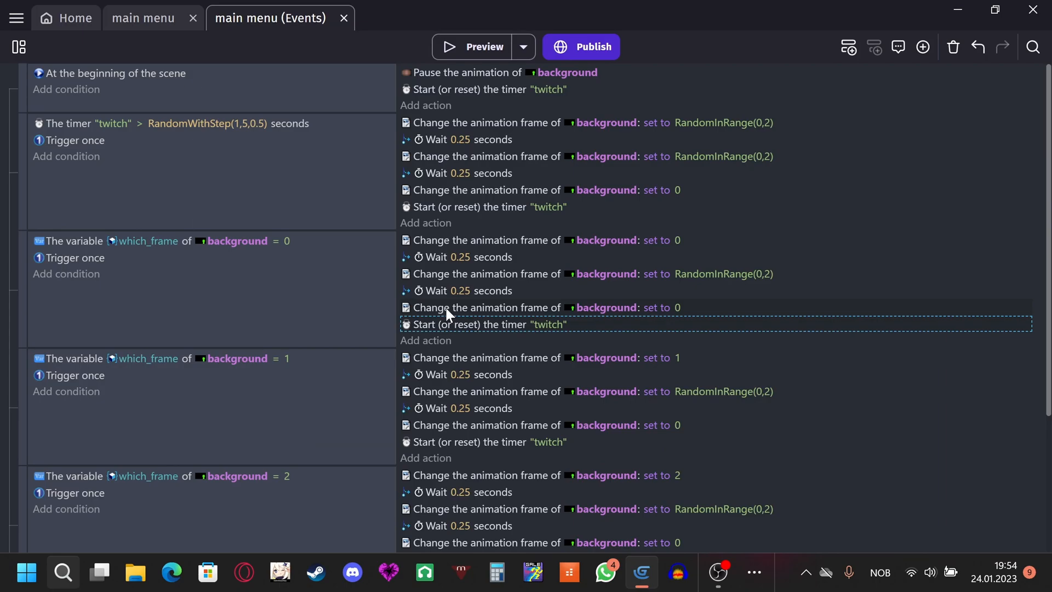
Review the sequence of frame changes and waits in the which_frame equals 0 event.
scroll(19, 314, down, 3)
scroll(350, 281, up, 3)
click(297, 220)
click(305, 316)
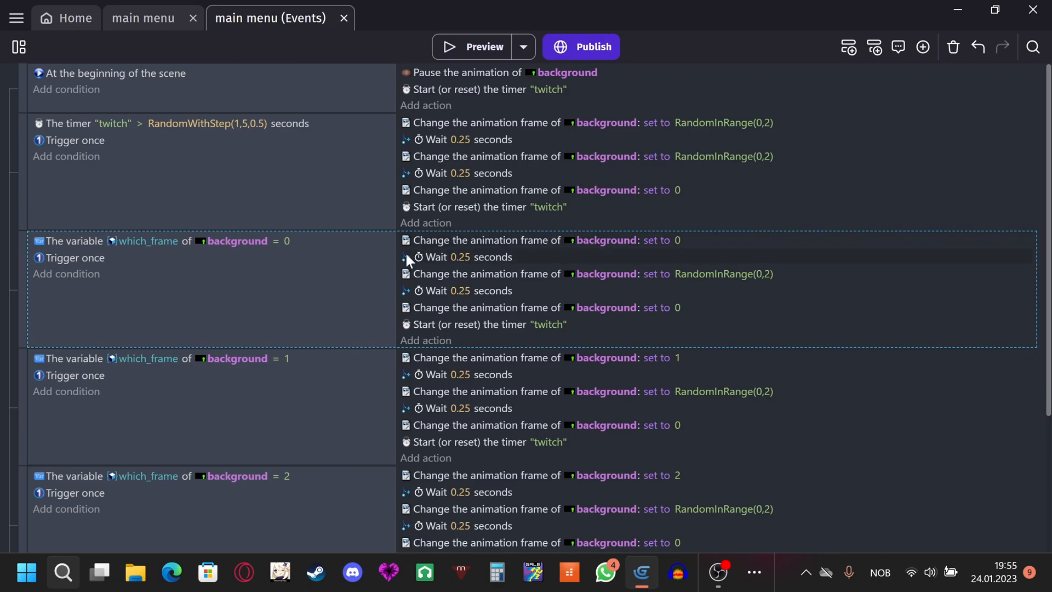
click(437, 243)
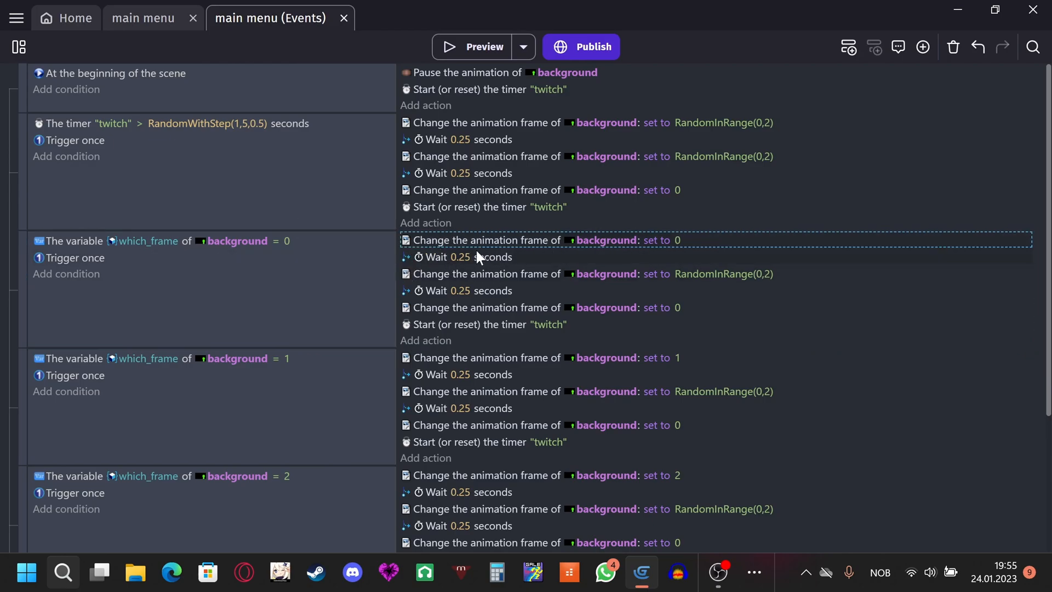
click(438, 261)
click(726, 271)
click(488, 297)
click(493, 304)
Preview the scene in a maximized window to check the multi-step twitching, and close the preview.
click(482, 47)
click(989, 13)
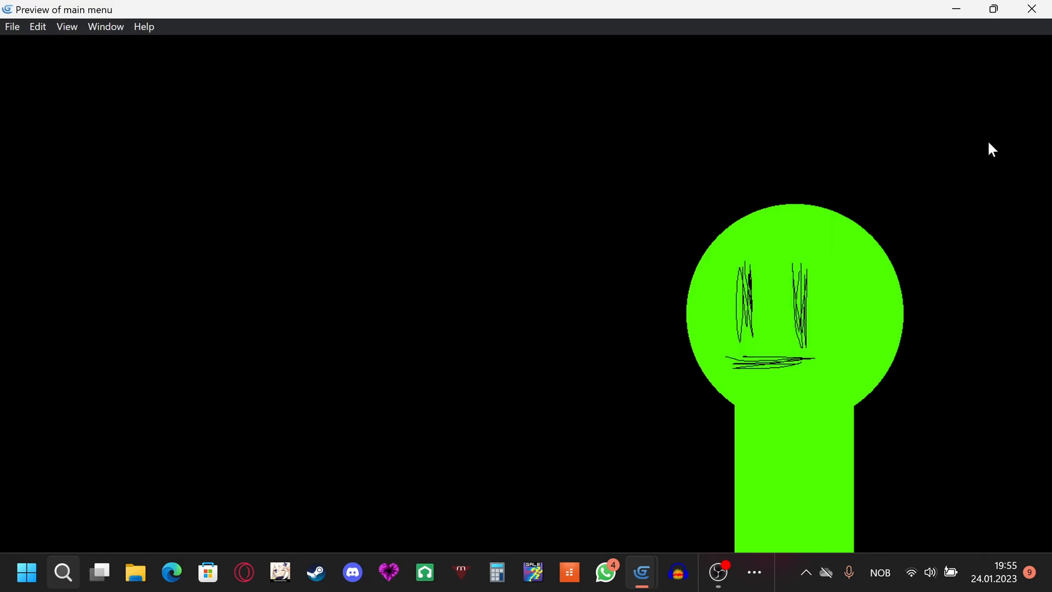
click(1032, 9)
Add an event group named "twitch" below the last event.
scroll(63, 163, down, 3)
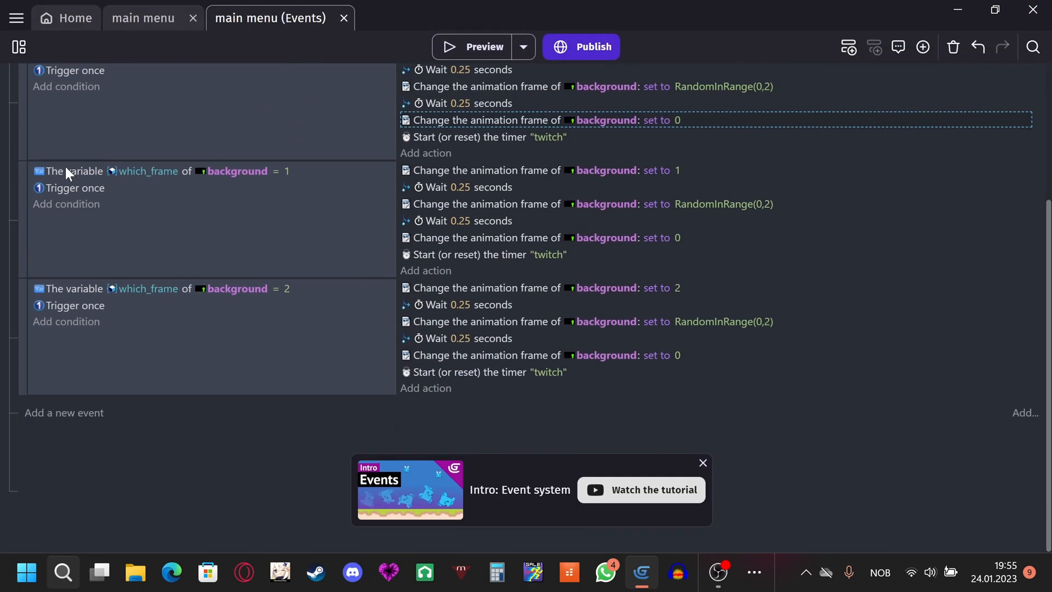
right_click(73, 410)
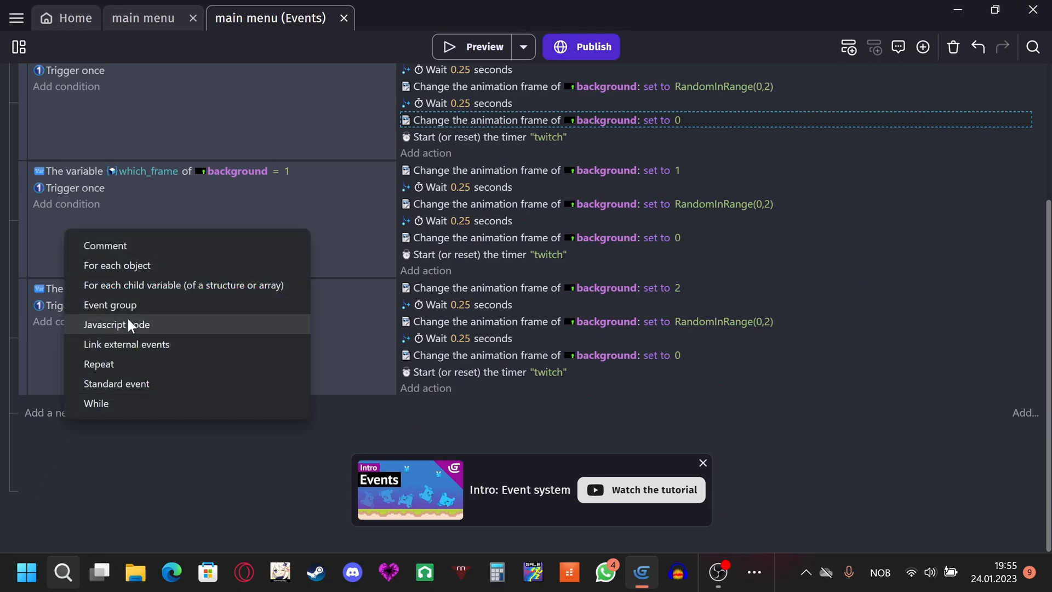
click(118, 305)
text(twitching)
key(BackSpace)
key(BackSpace)
key(BackSpace)
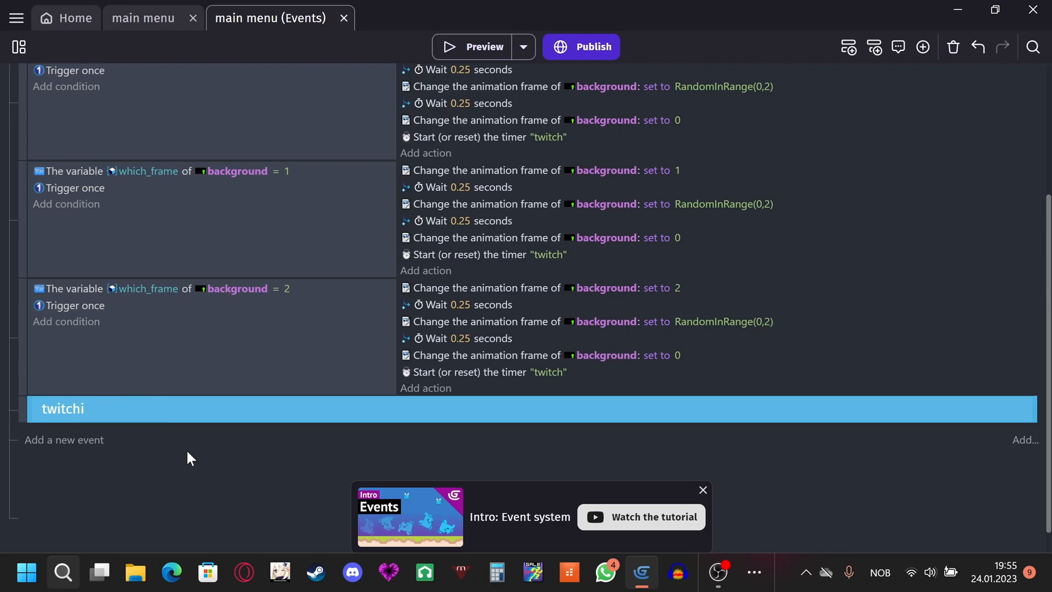
key(Return)
Add a comment event below the twitch group reading "this twitches your character".
right_click(65, 441)
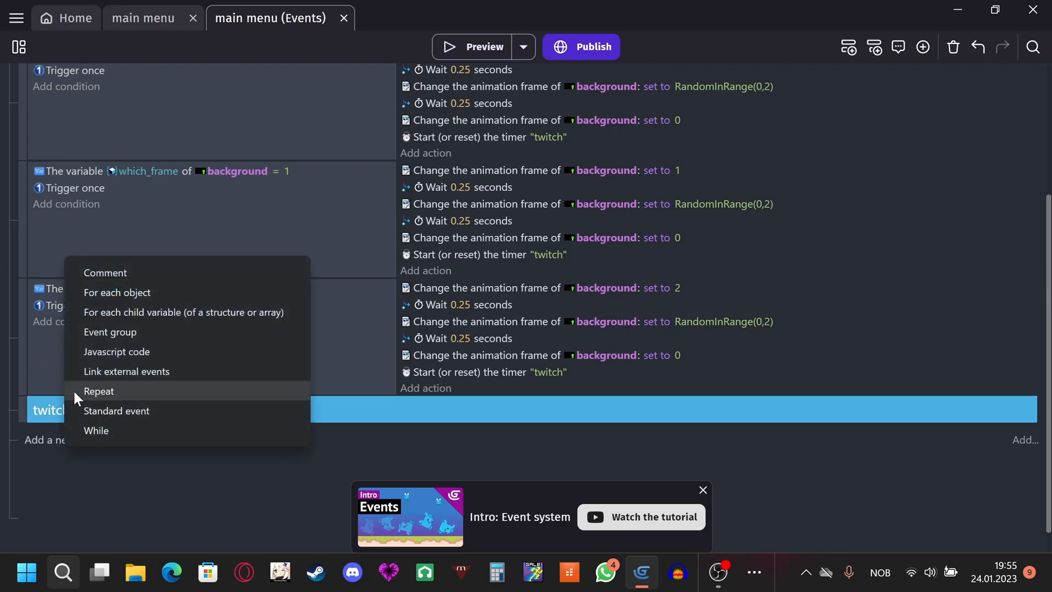
click(99, 271)
click(135, 439)
text(t)
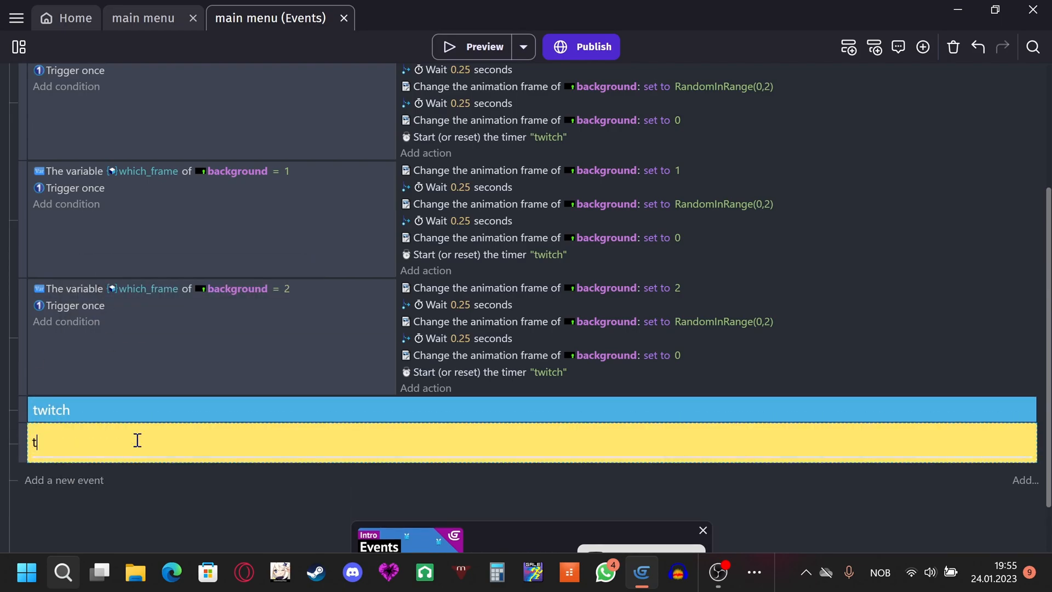
text(his twitches your character)
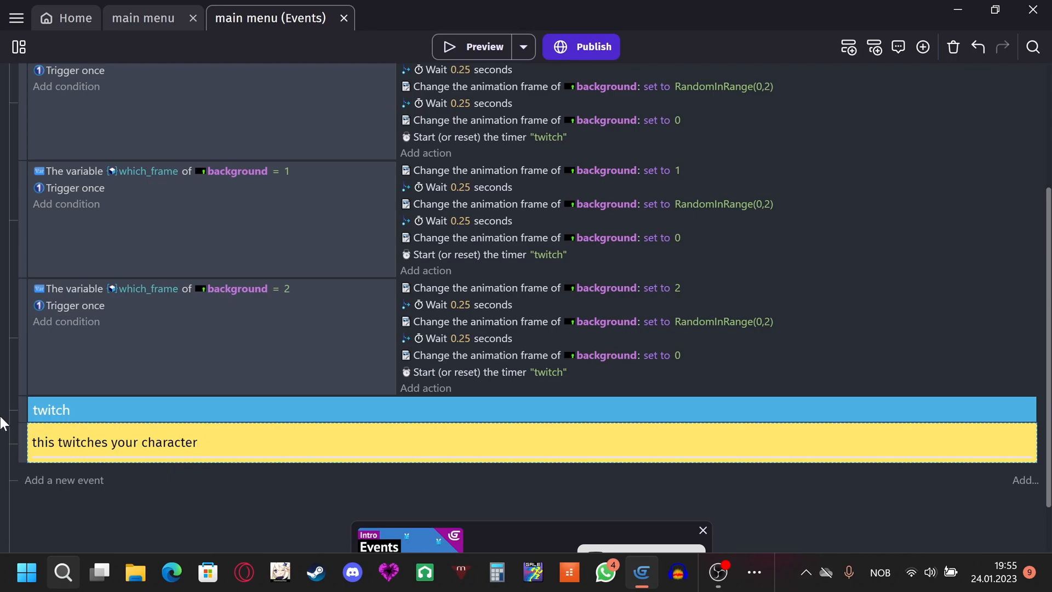
Move the comment, the "twitch" timer event, the three which_frame events and the scene-start event into the twitch group.
click(4, 428)
drag(22, 435, 45, 387)
scroll(9, 263, up, 4)
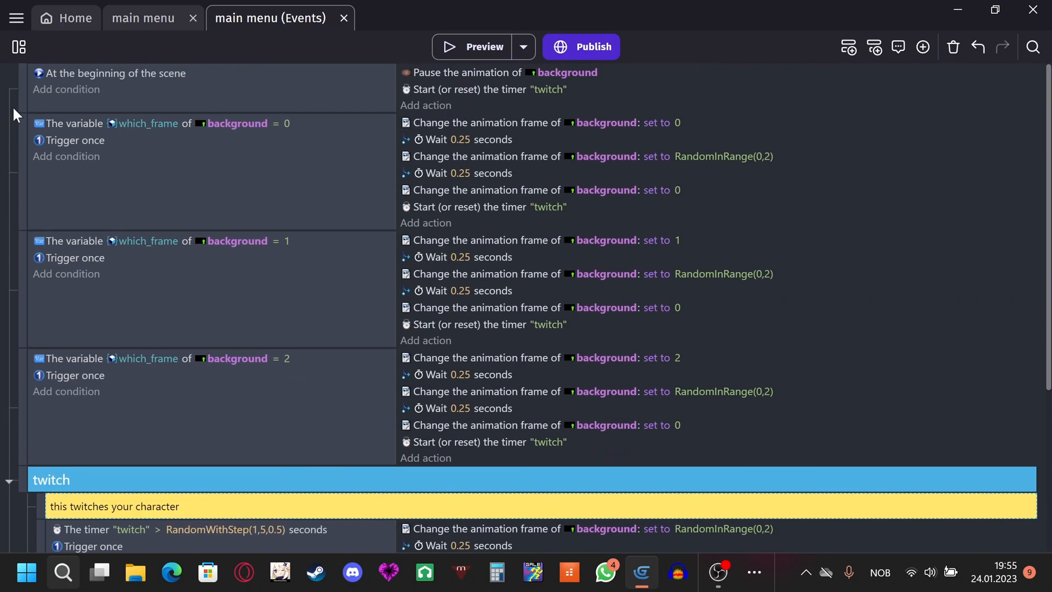
drag(17, 131, 38, 490)
scroll(2, 340, up, 2)
drag(20, 159, 41, 459)
scroll(38, 209, up, 3)
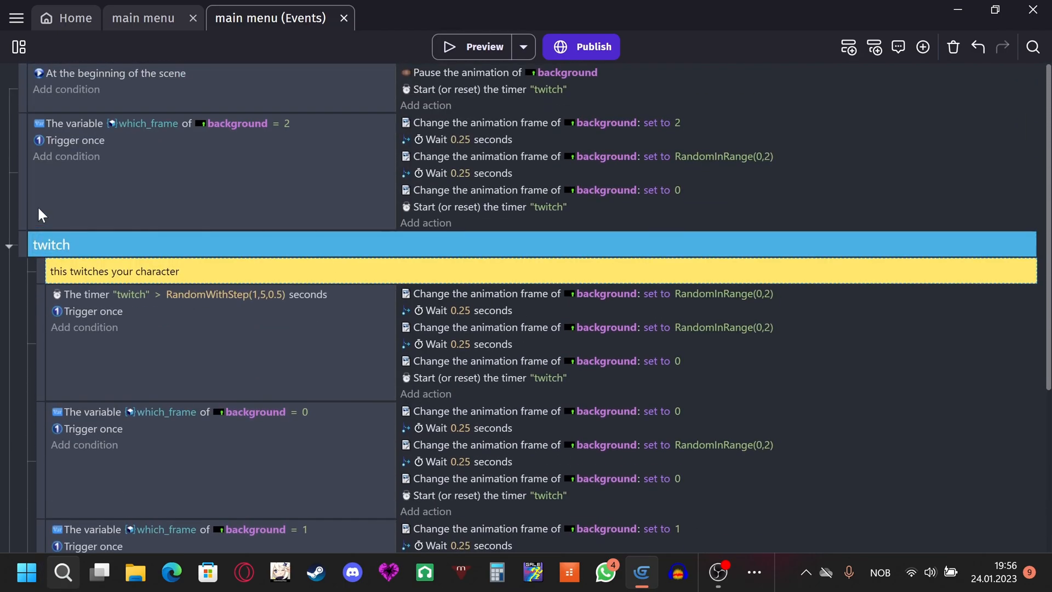
drag(17, 172, 44, 459)
scroll(150, 351, up, 3)
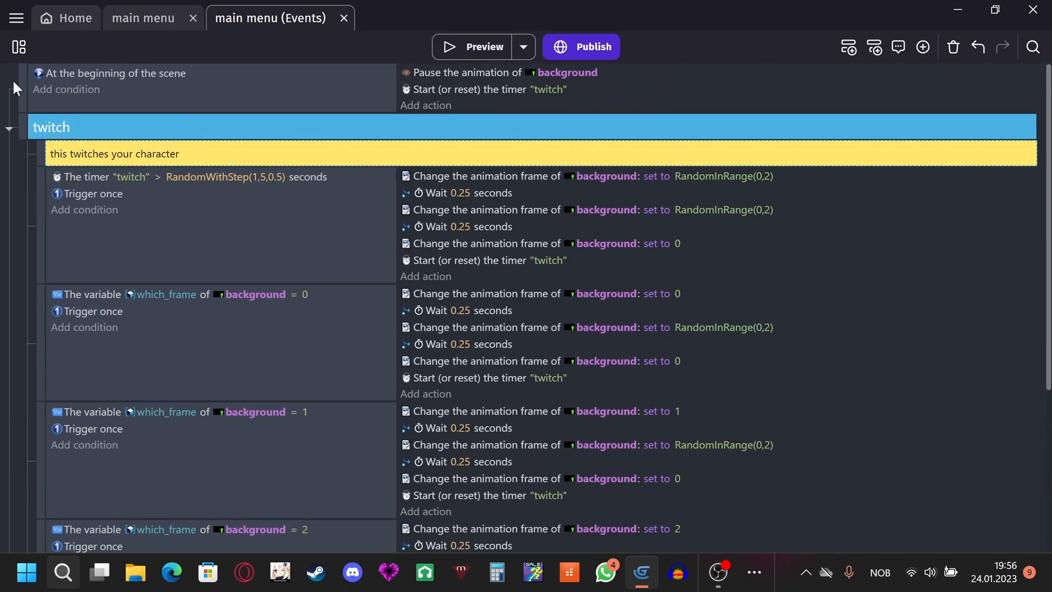
drag(43, 154, 47, 160)
Collapse the twitch event group, toggling it a few times to demonstrate folding.
click(9, 80)
click(9, 79)
click(9, 80)
click(10, 79)
click(10, 80)
Preview the main menu maximized to verify the grouped events still twitch the background, and close the preview.
click(478, 47)
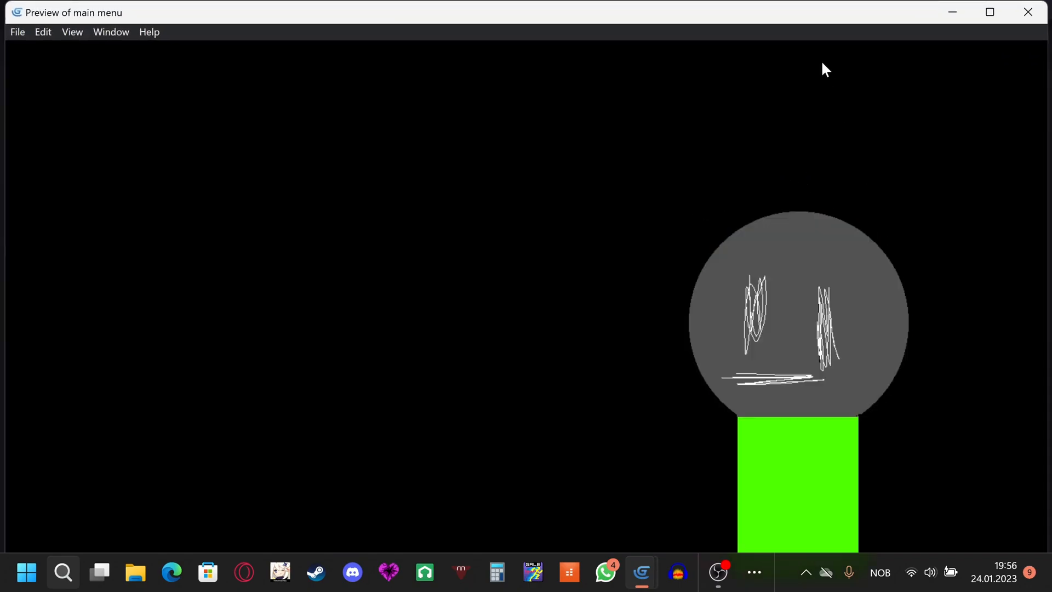
click(993, 14)
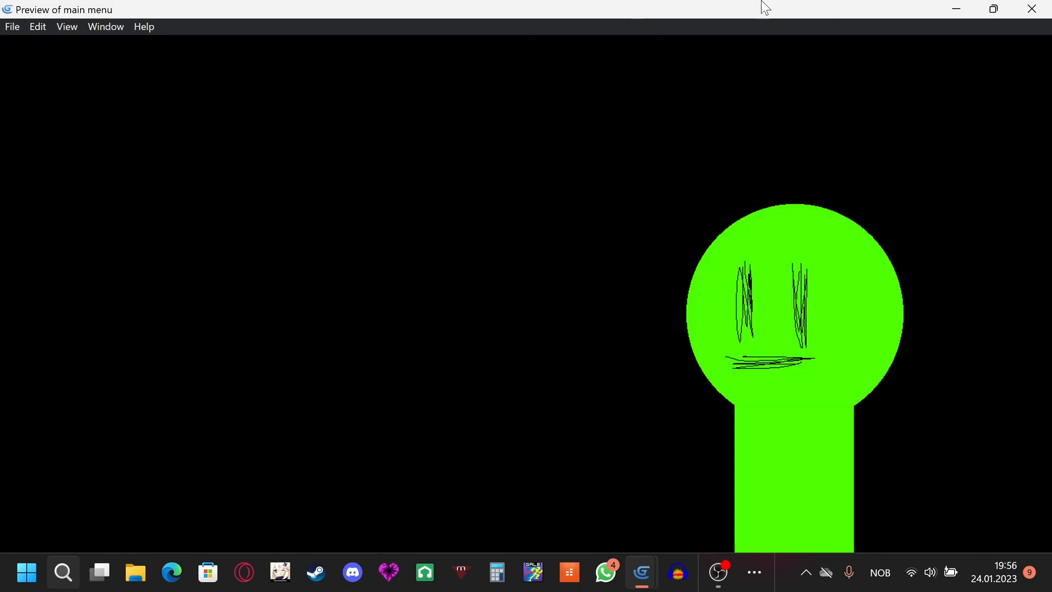
click(1032, 9)
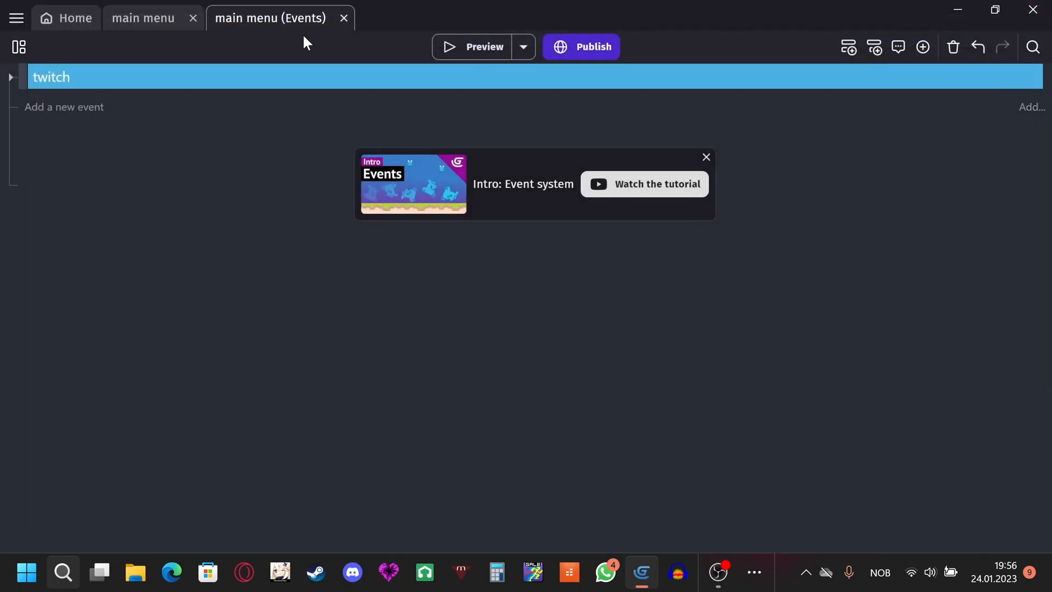
Add a new Text object named "title" to the main menu scene.
click(120, 15)
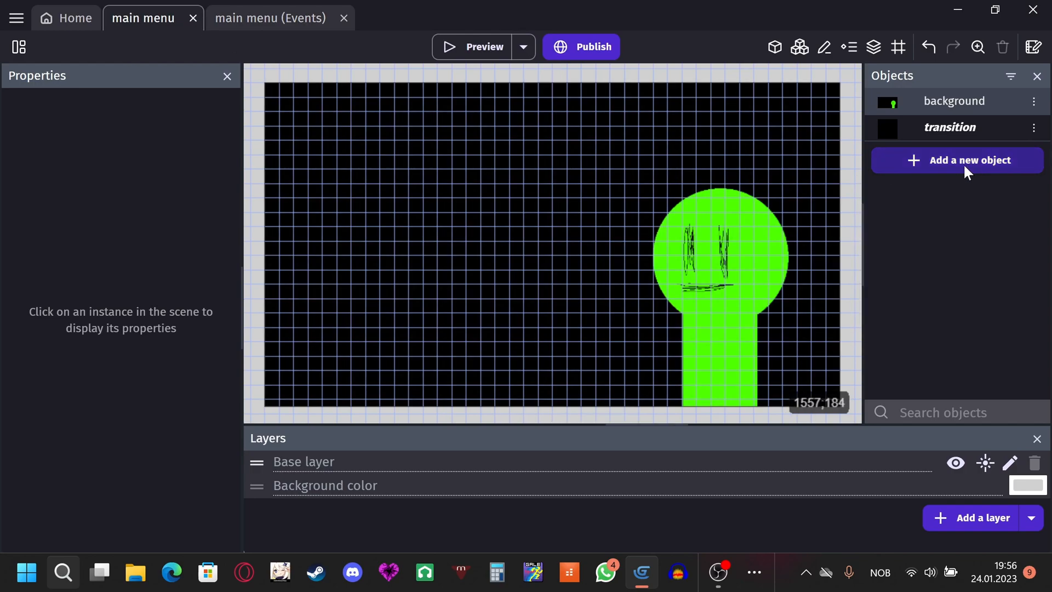
click(962, 163)
scroll(252, 331, down, 2)
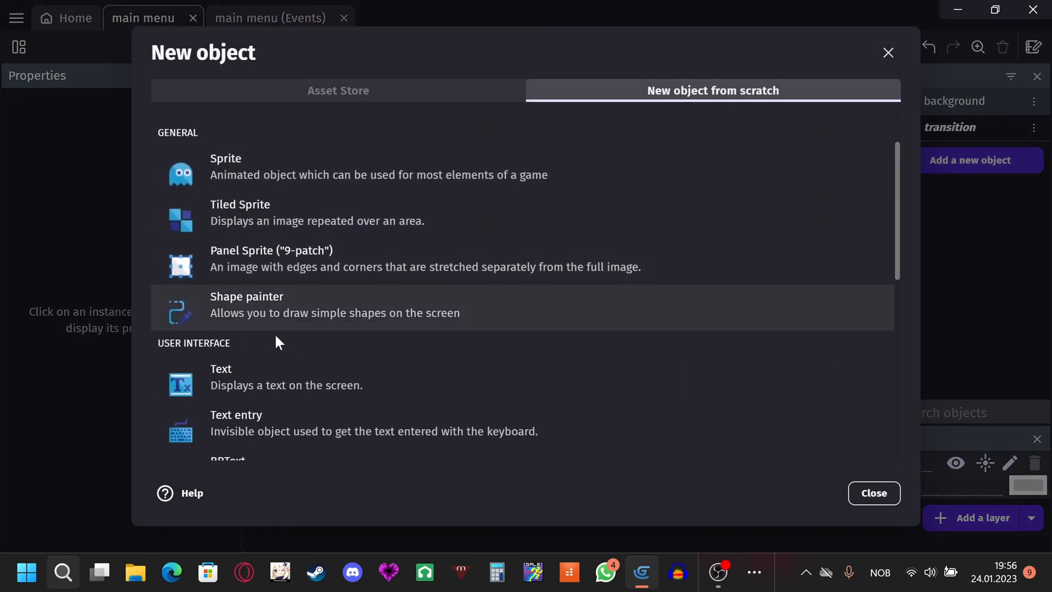
click(321, 377)
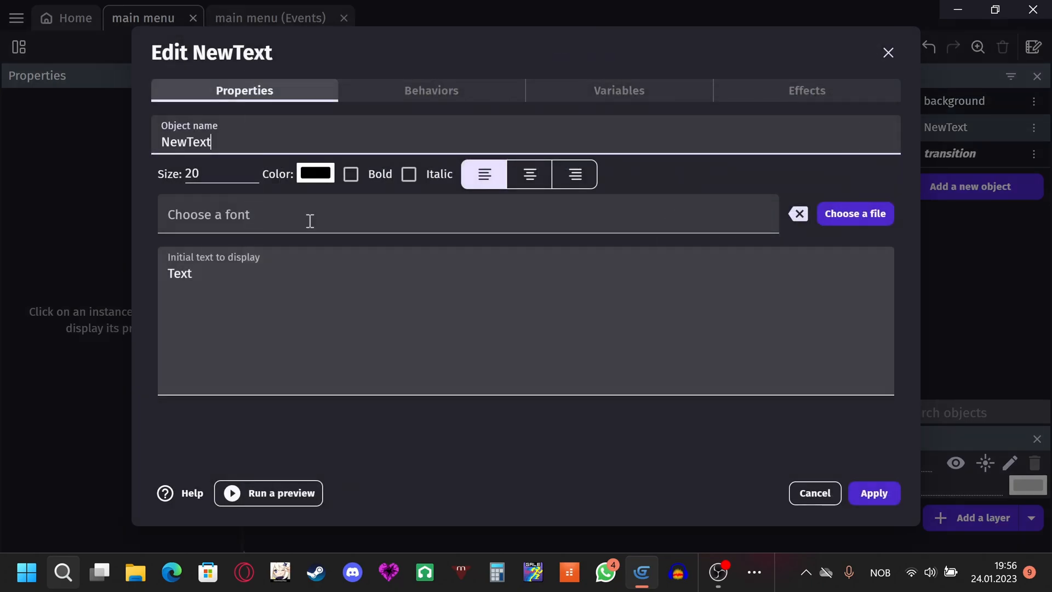
double_click(278, 138)
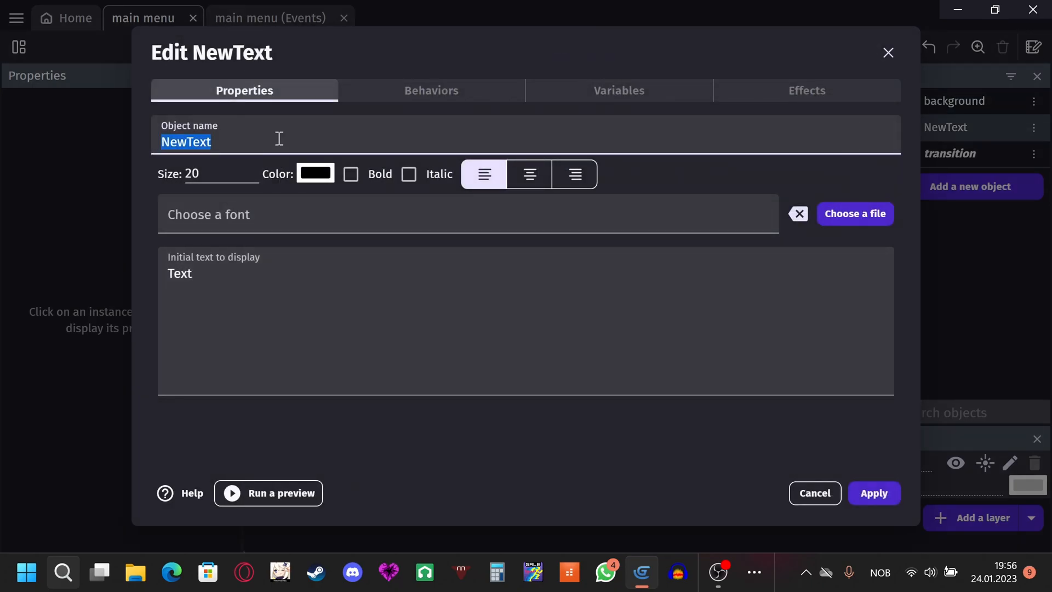
text(title)
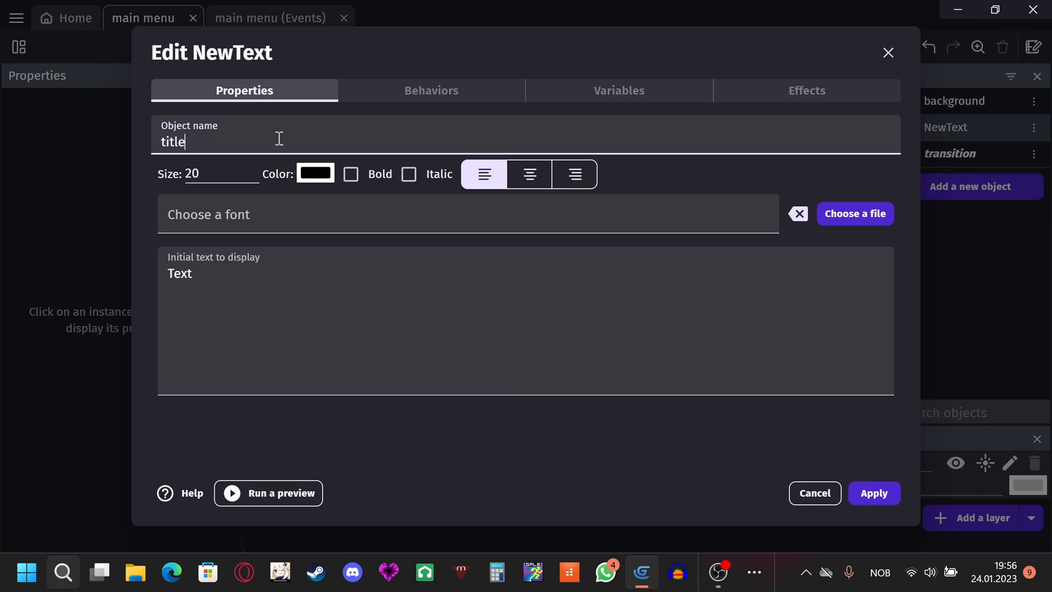
Format the title text as white, size 70, with the OpenSansCondensed-Light.ttf font copied into the project folder.
click(317, 173)
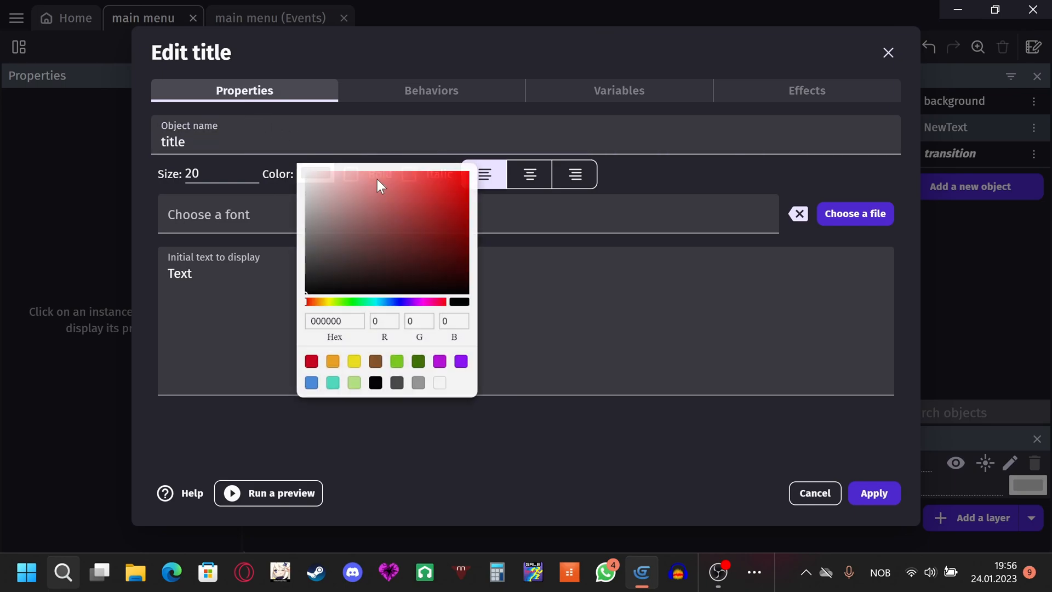
click(438, 383)
click(240, 178)
double_click(240, 176)
text(7)
click(268, 215)
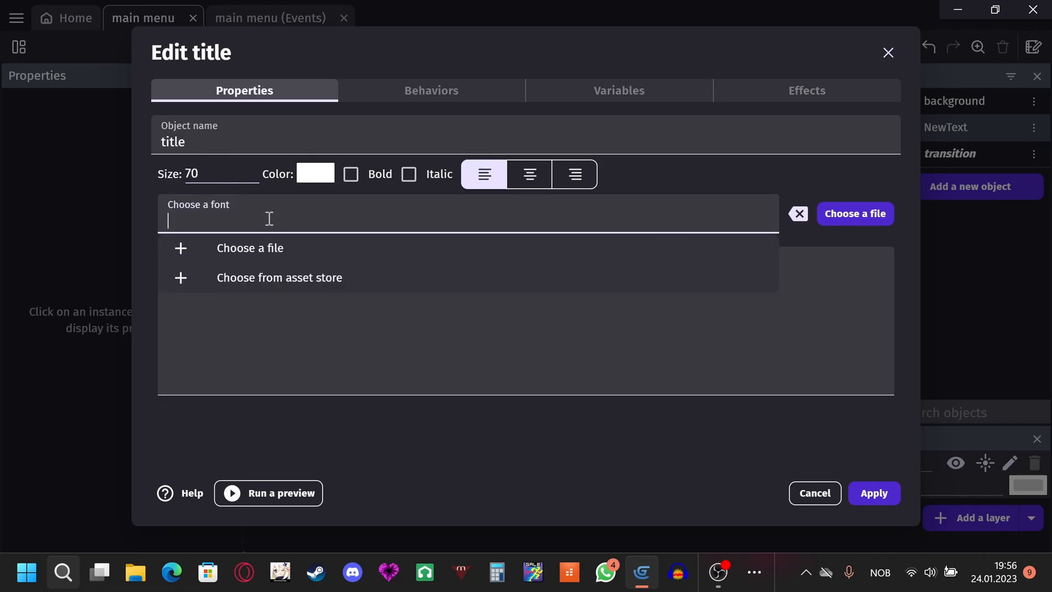
click(296, 248)
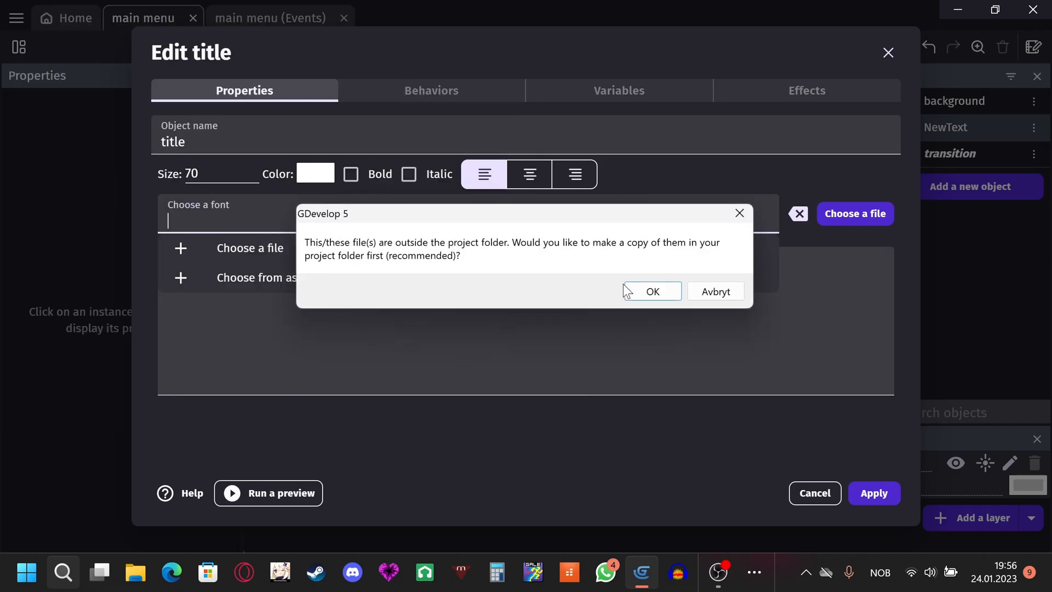
click(661, 290)
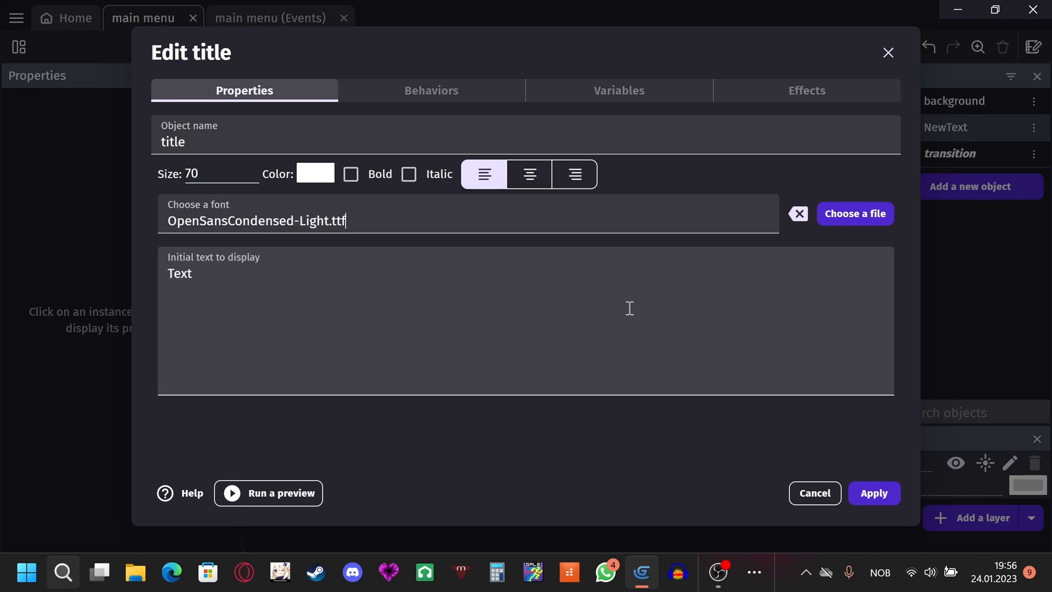
Set the title's initial text to "Five", "Nights", "at" and "[charcater name]" on four separate lines.
click(407, 301)
key(ctrl+a)
text(Five )
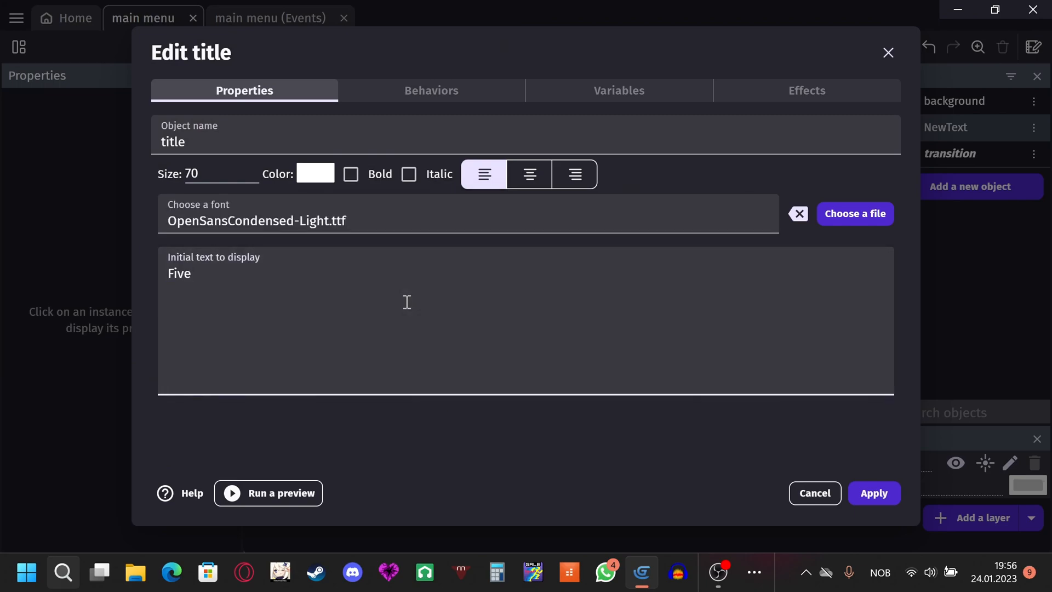
text(Night)
text(charcater)
text( naem)
key(BackSpace)
key(BackSpace)
text(me)
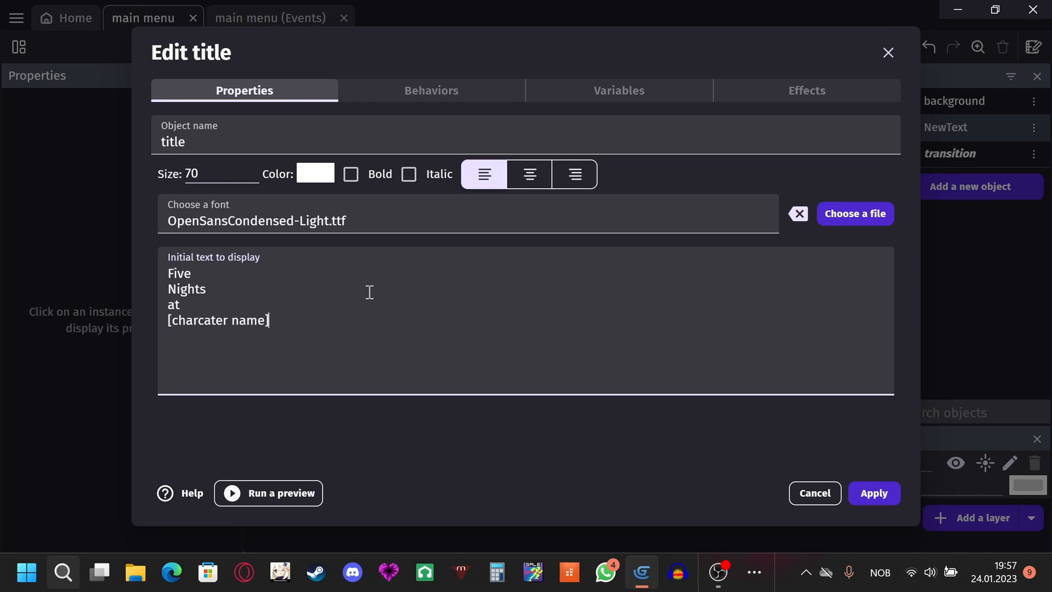
Apply the title object's settings and place the title in the upper-left corner of the scene.
mouse_move(167, 317)
mouse_down()
mouse_move(299, 328)
mouse_move(146, 320)
mouse_up()
click(275, 318)
drag(167, 320, 285, 318)
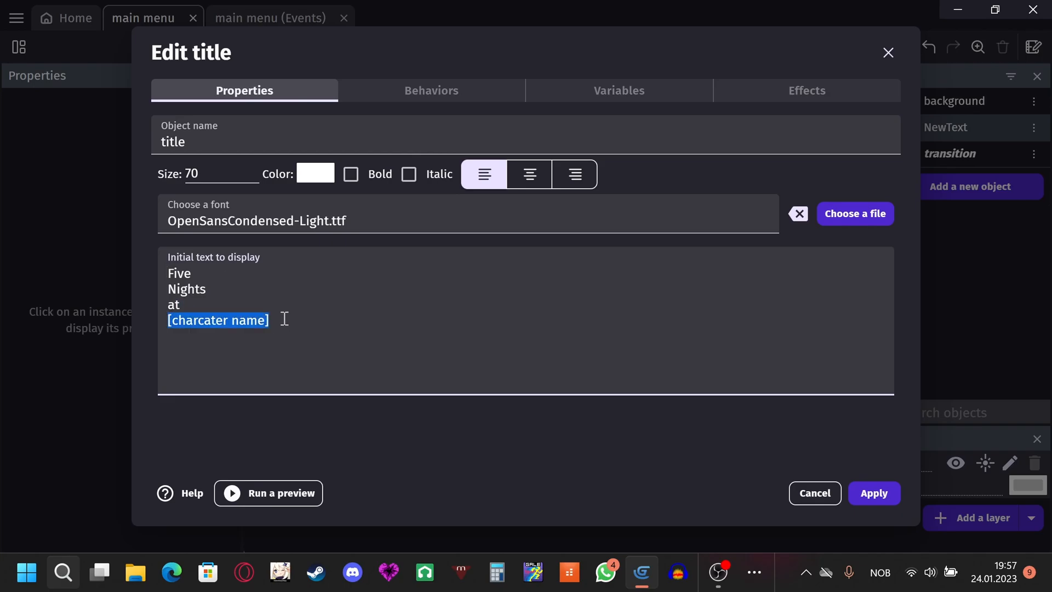
click(894, 500)
drag(889, 130, 284, 97)
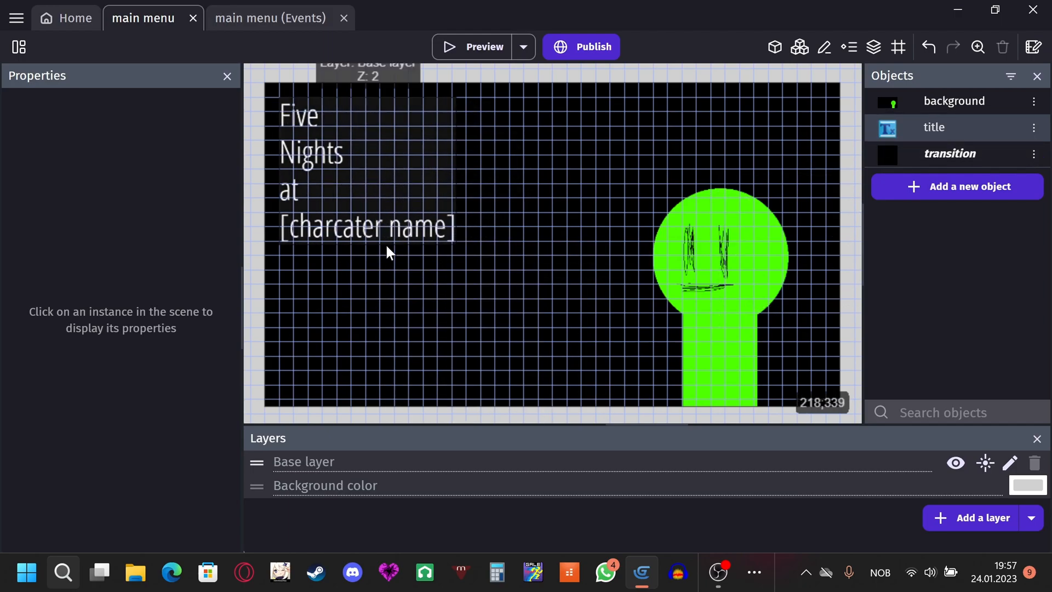
Set the title object's text size to 100.
double_click(888, 129)
double_click(186, 176)
text(100)
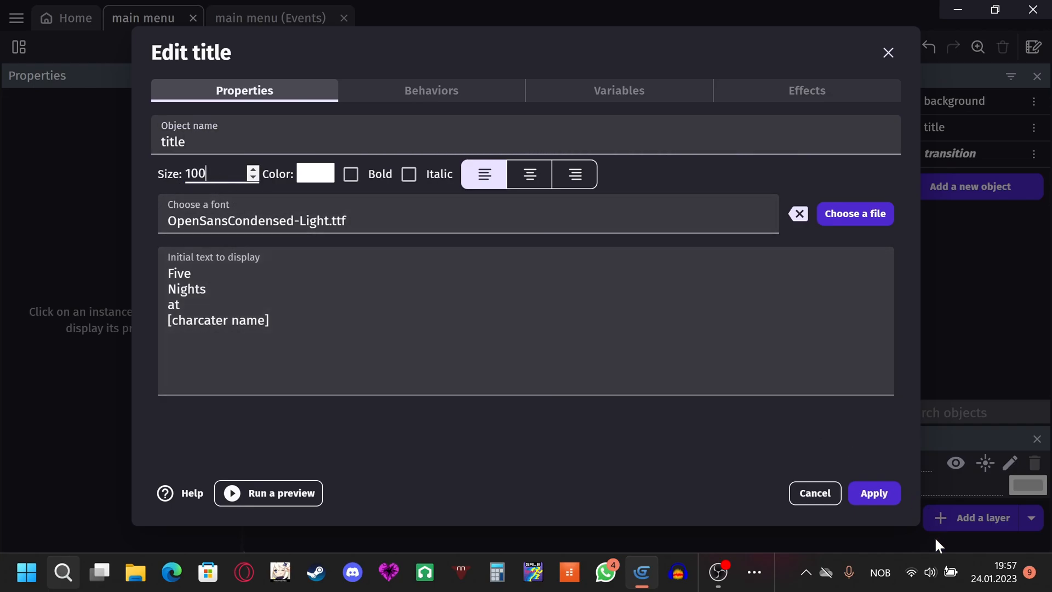
click(890, 495)
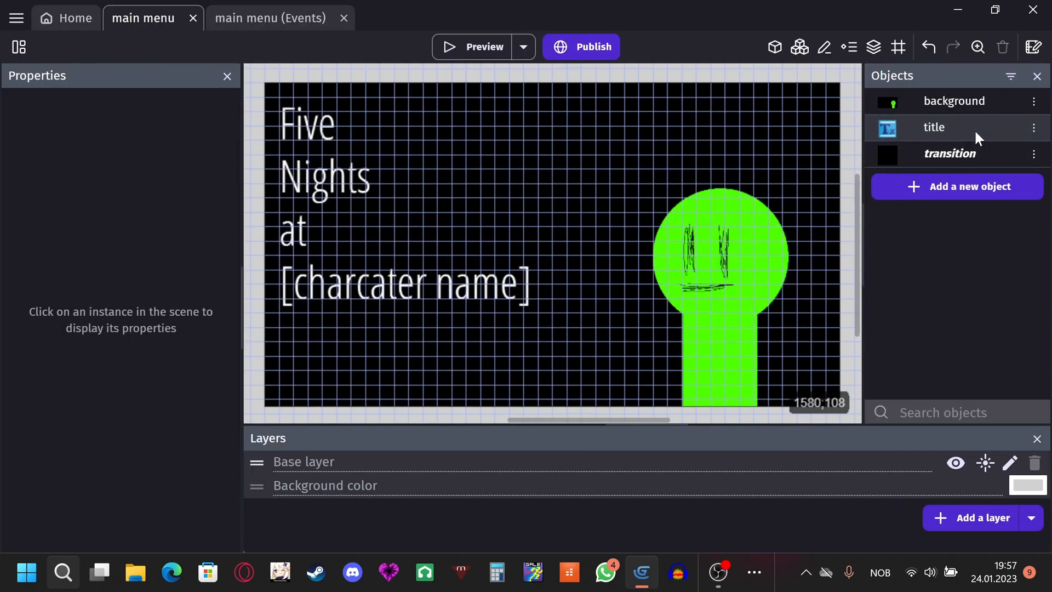
Set the title object's text size to 80.
double_click(932, 130)
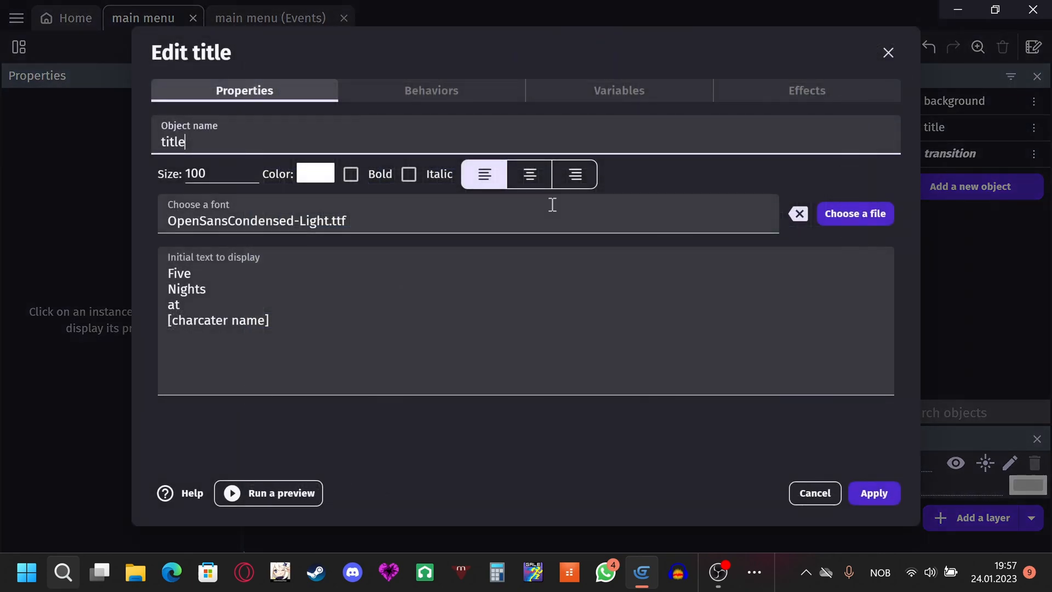
double_click(215, 183)
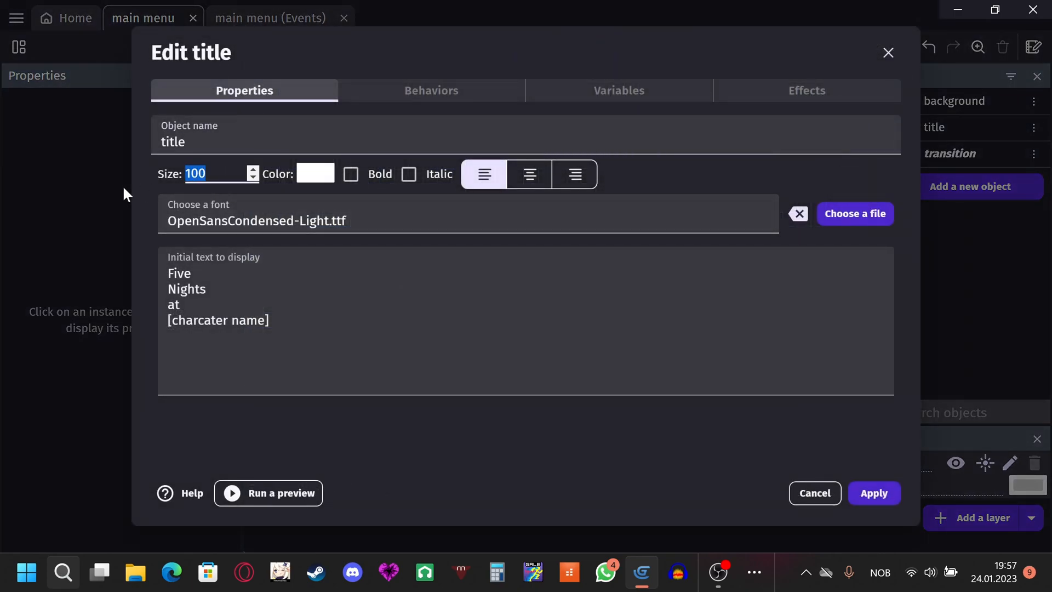
text(80)
click(873, 492)
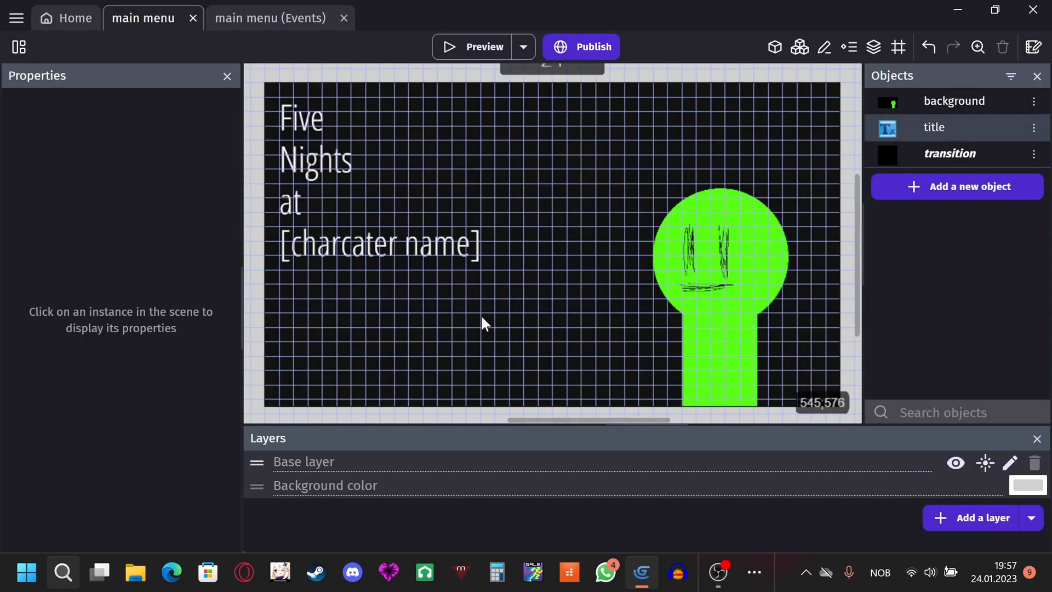
Preview the main menu maximized to check the title text, and close the preview.
click(457, 48)
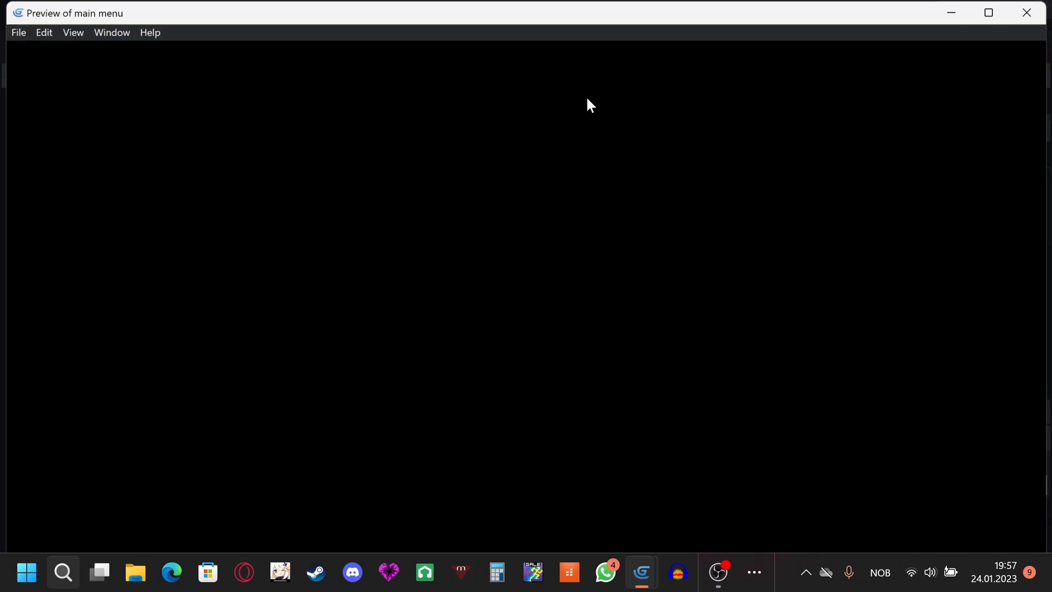
click(988, 13)
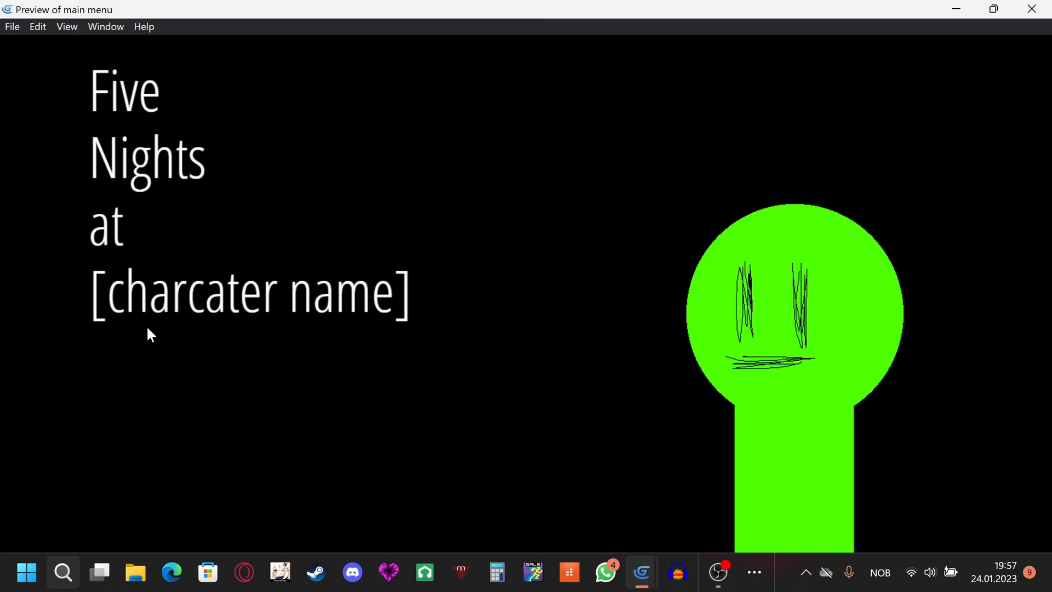
click(1032, 9)
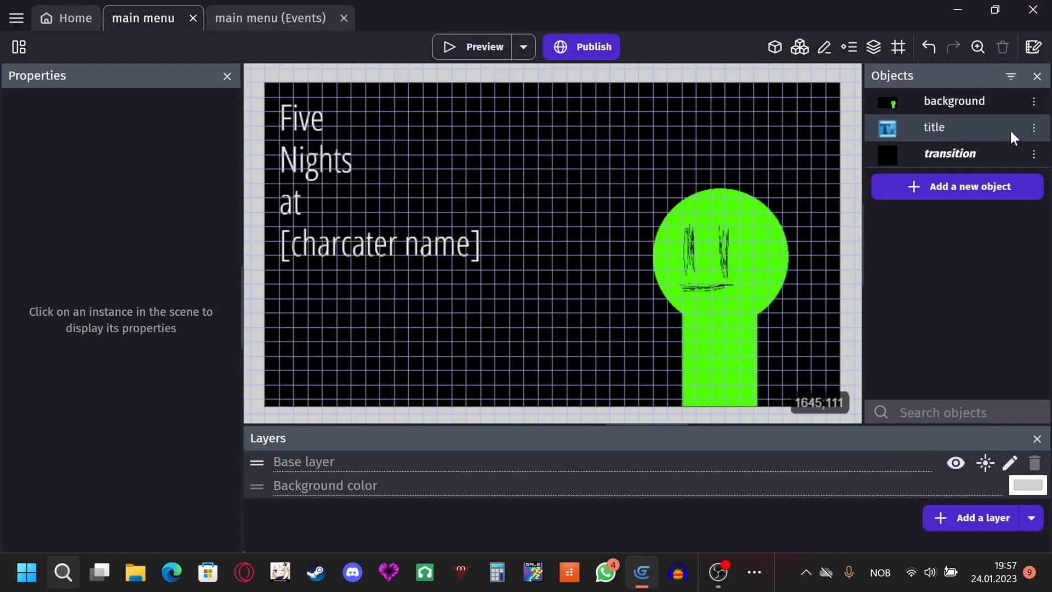
Add a new Text object named "play" with white text.
click(991, 185)
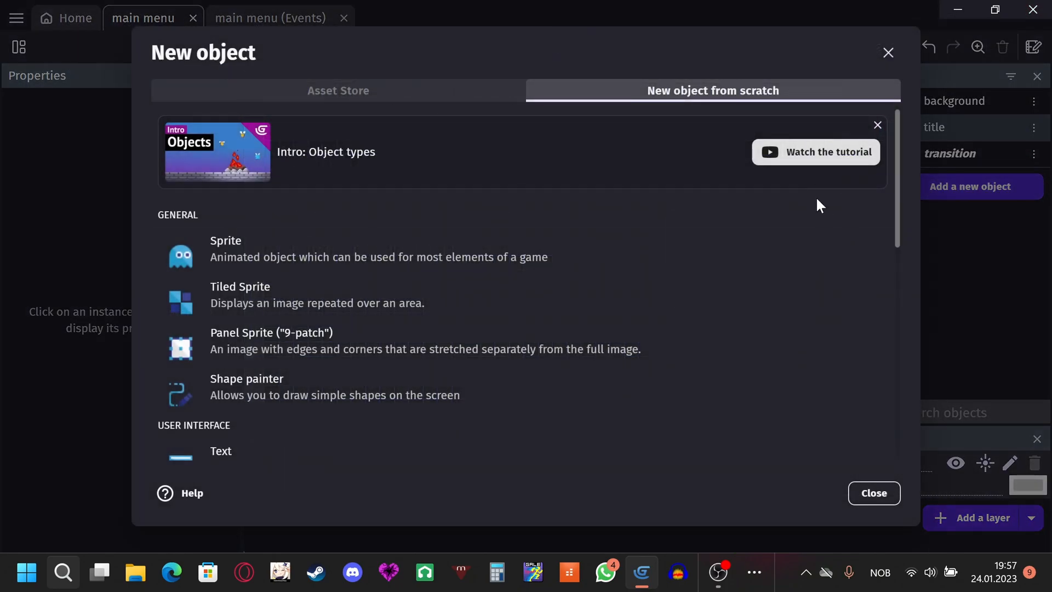
scroll(320, 329, down, 2)
click(317, 373)
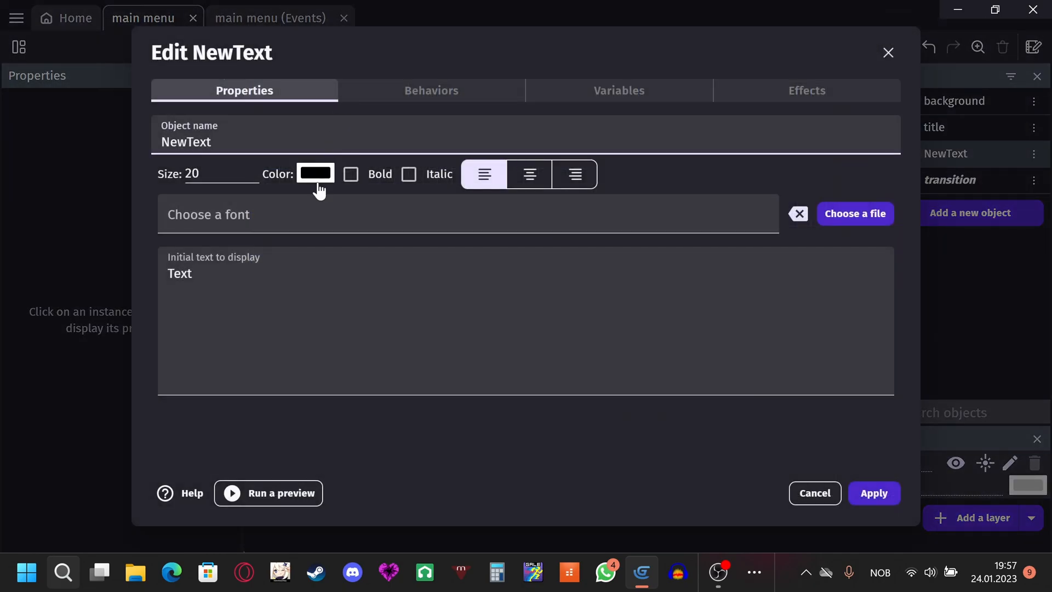
click(317, 178)
click(445, 384)
click(452, 401)
double_click(280, 134)
text(play)
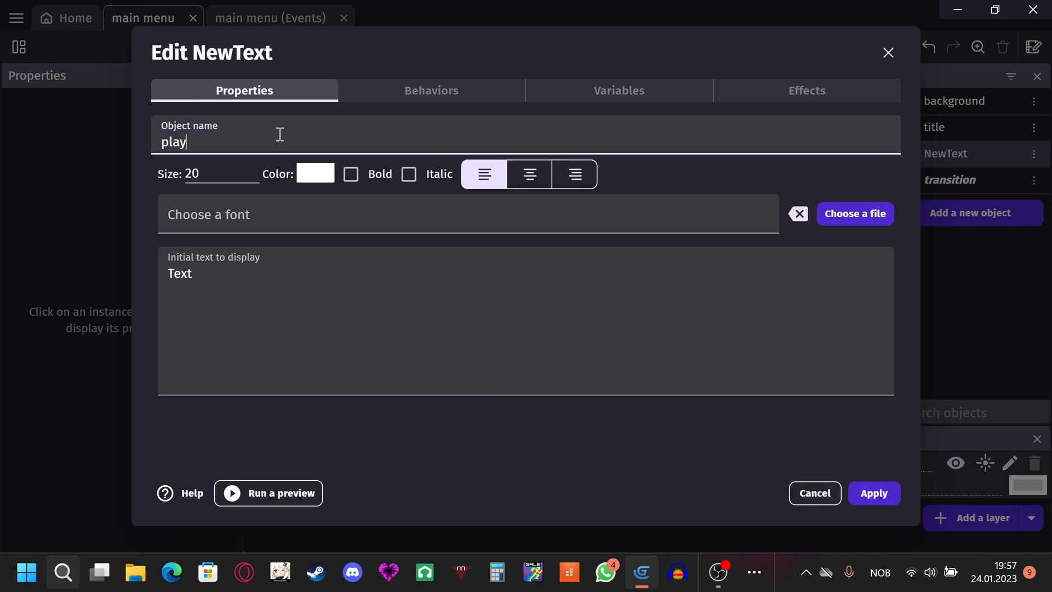
Give the play object the OpenSansCondensed-Light.ttf font and the initial text "Play".
click(265, 213)
click(286, 317)
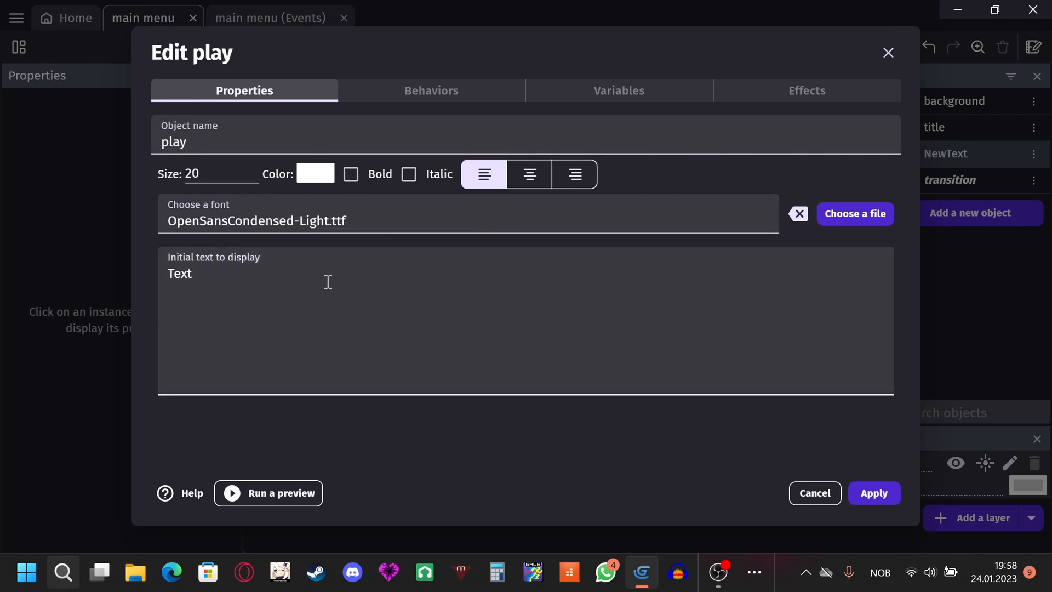
key(ctrl+a)
text(Play)
click(487, 419)
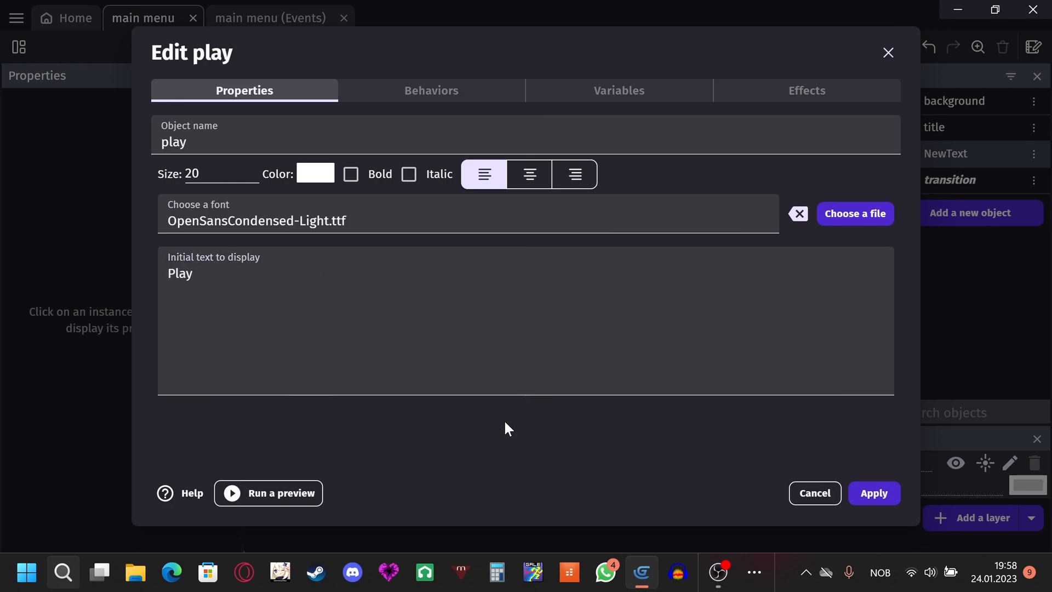
click(877, 496)
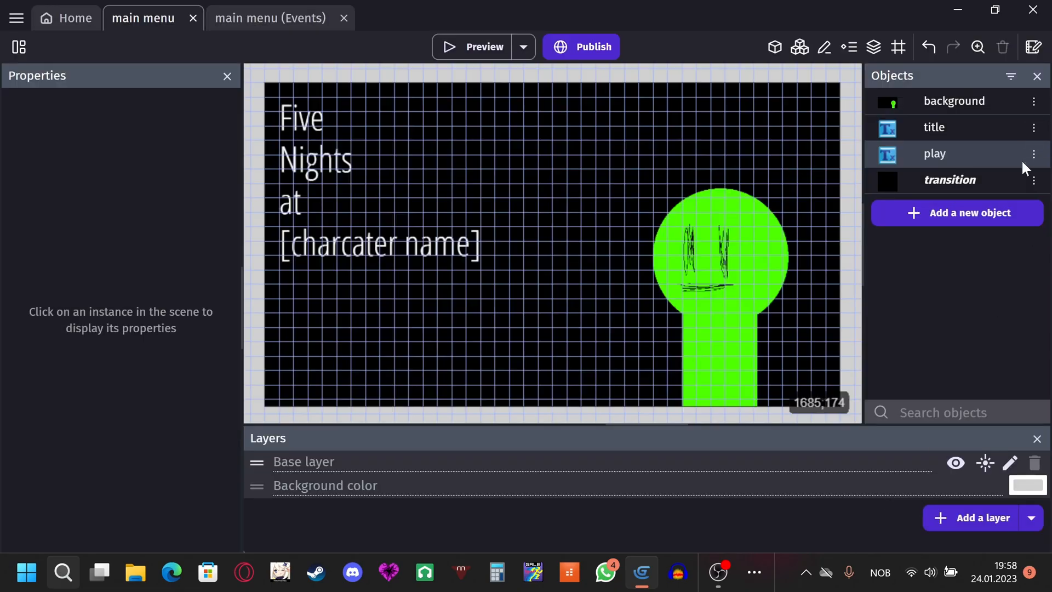
Place the play text below the title at X 32, Y 448, aligned with the title's left edge.
drag(974, 152, 236, 303)
drag(315, 284, 283, 278)
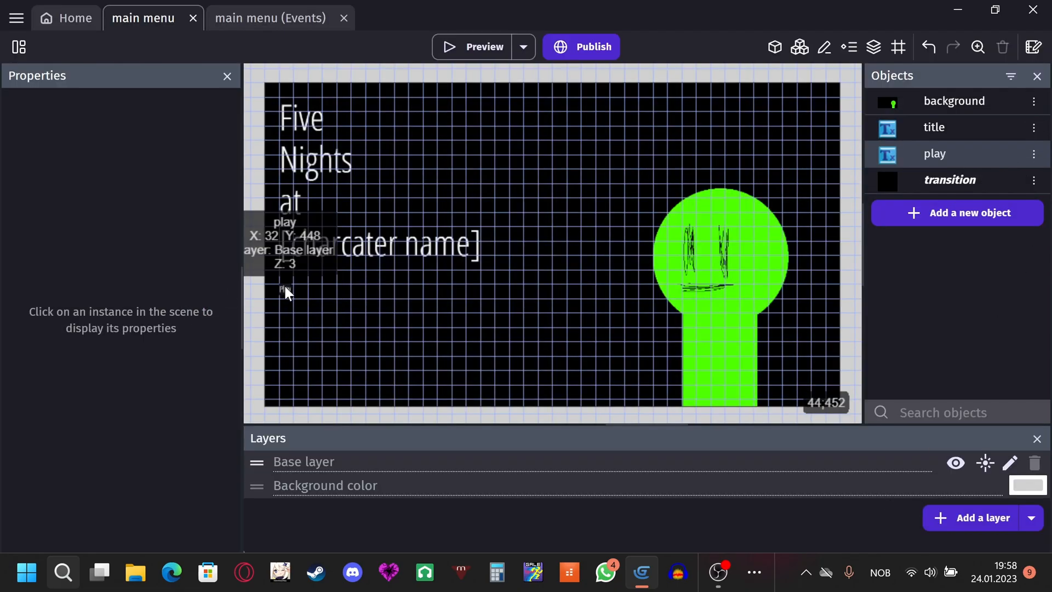
click(283, 285)
Set the play object's text size to 60 and widen its instance in the scene to 192.
double_click(938, 160)
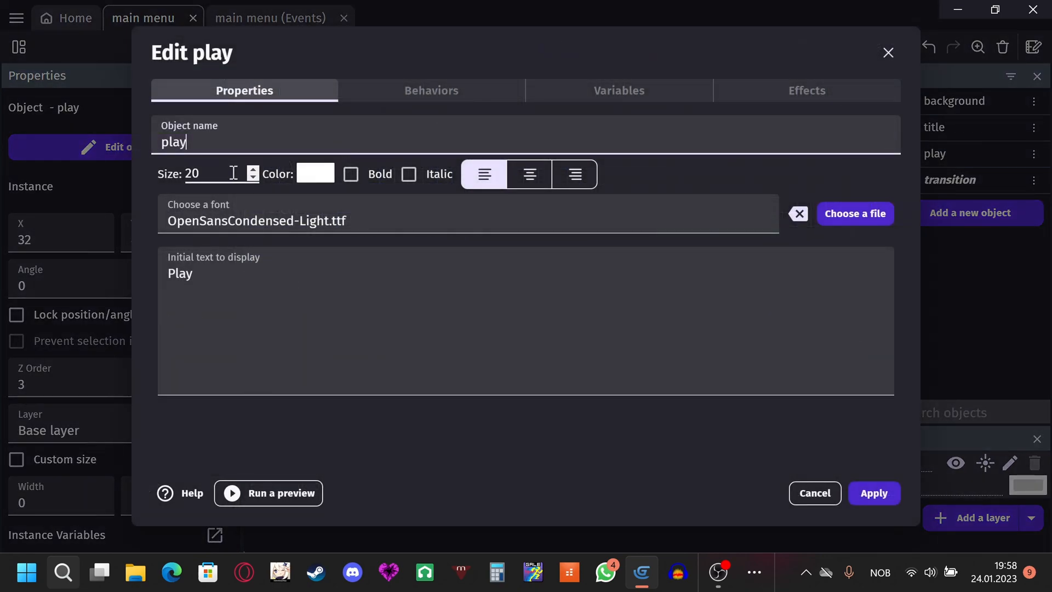
text(60)
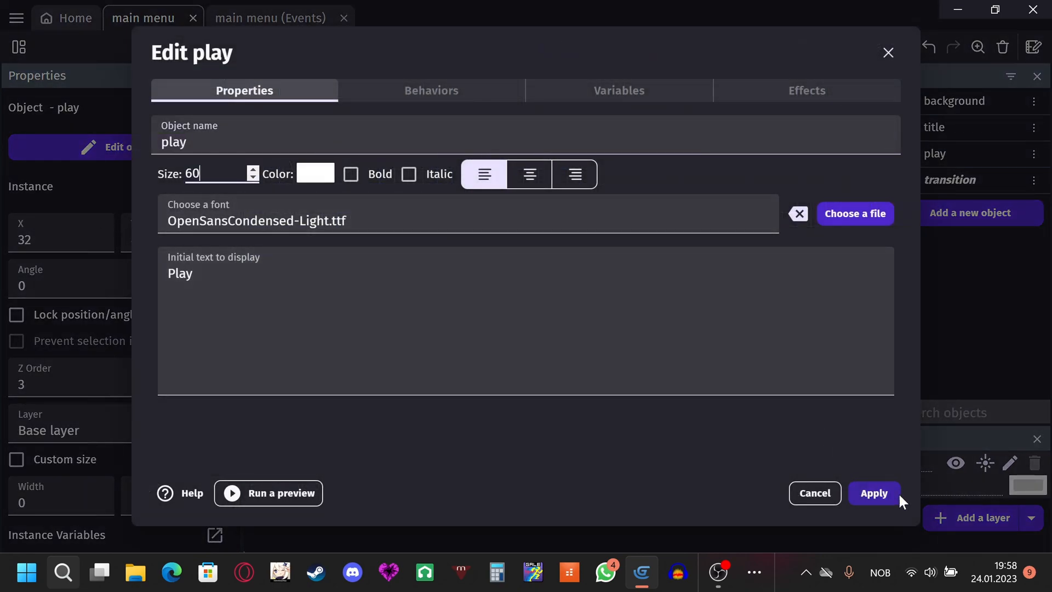
click(883, 493)
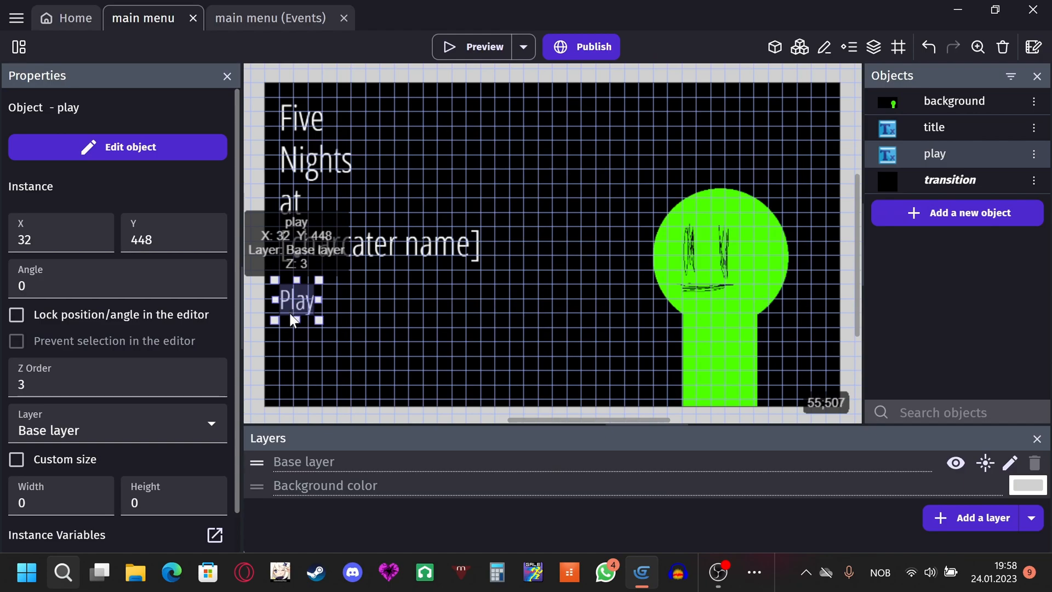
drag(319, 299, 385, 302)
Duplicate the play object and name the copy "exit".
click(1033, 154)
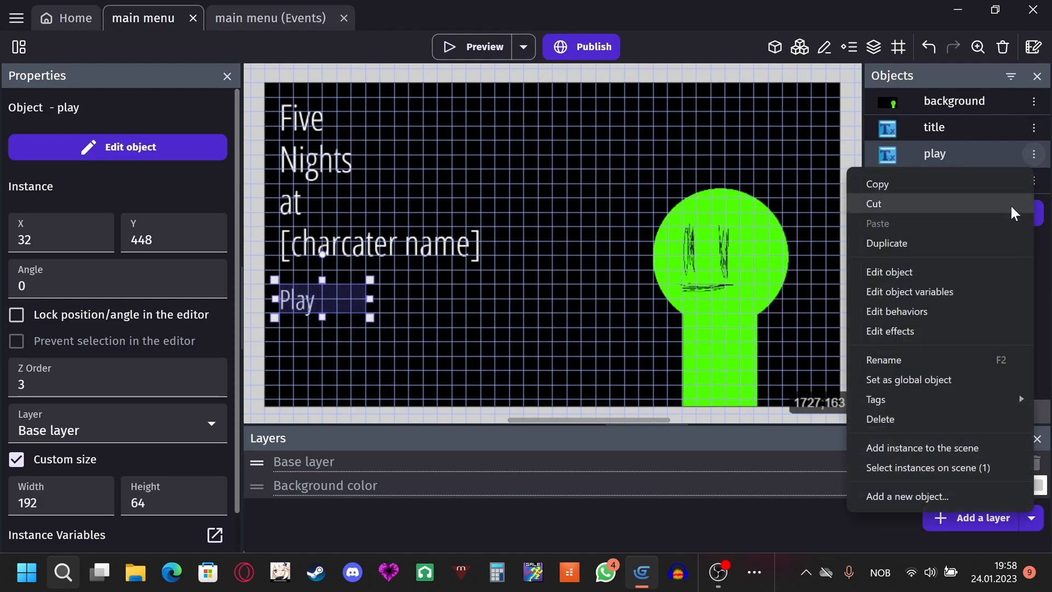
click(987, 237)
key(ctrl+a)
text(exit)
key(Return)
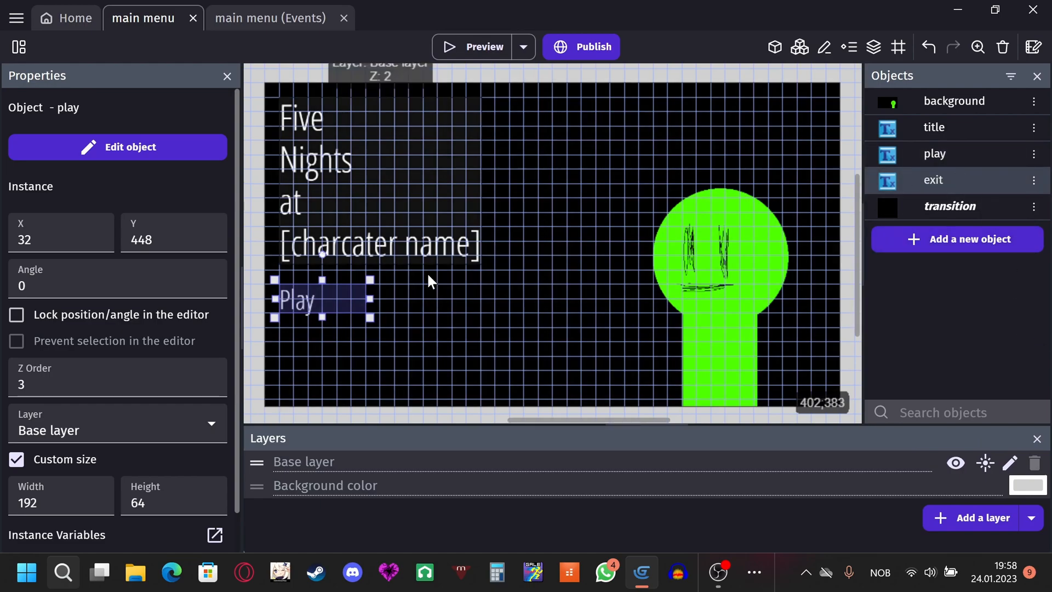
Change the exit object's text to "Exit" and place it directly below Play at X 32, Y 512.
double_click(934, 176)
click(294, 276)
key(ctrl+a)
text(E)
click(640, 522)
click(868, 492)
drag(953, 192, 327, 347)
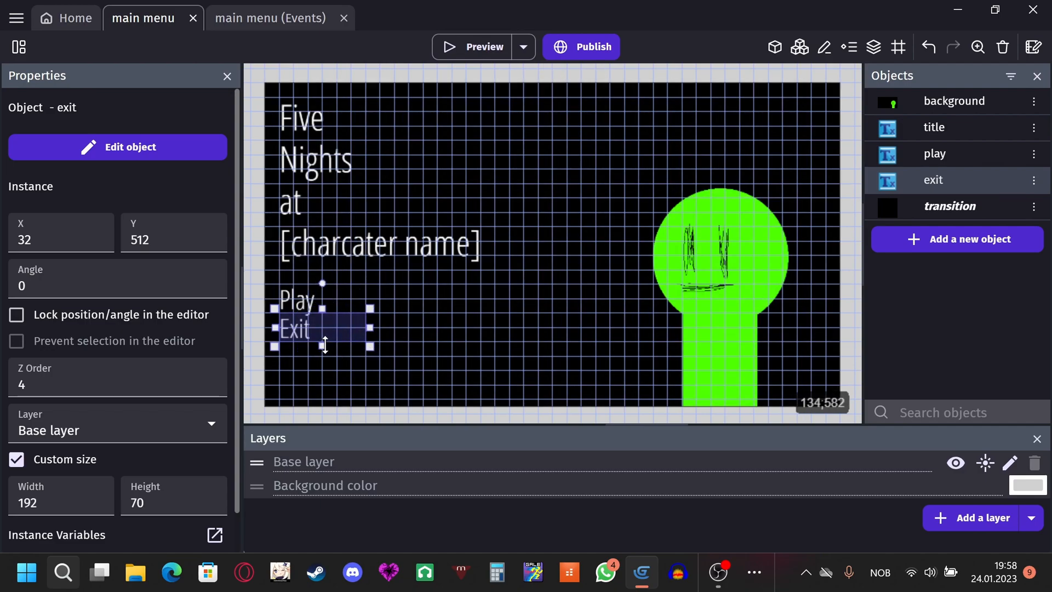
click(350, 408)
Preview the main menu to check the Play and Exit texts below the title.
click(474, 53)
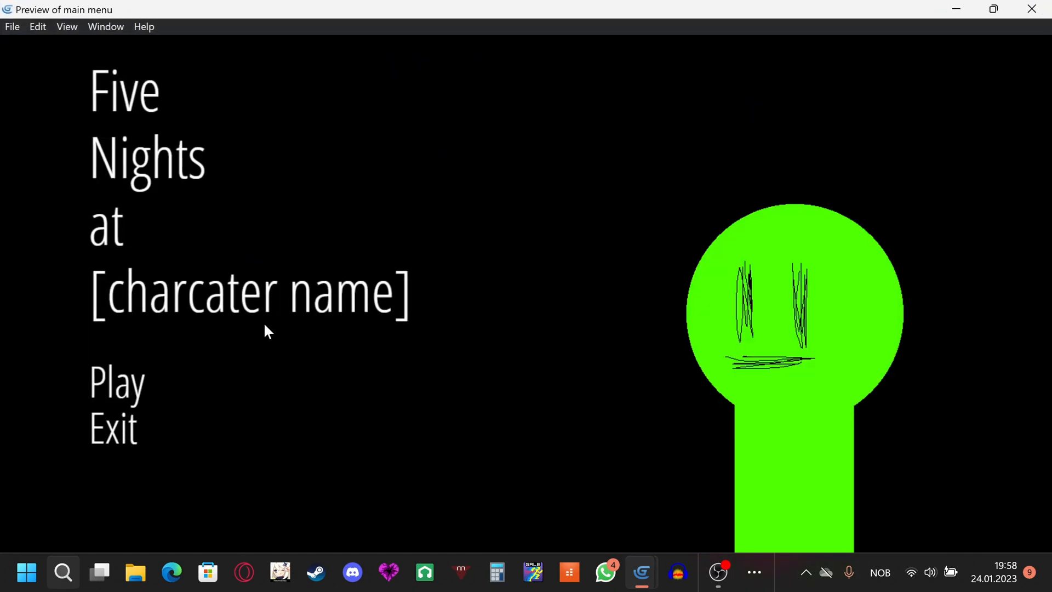
Move the Exit text lower in the scene to leave a gap below Play, and preview the menu.
click(1032, 9)
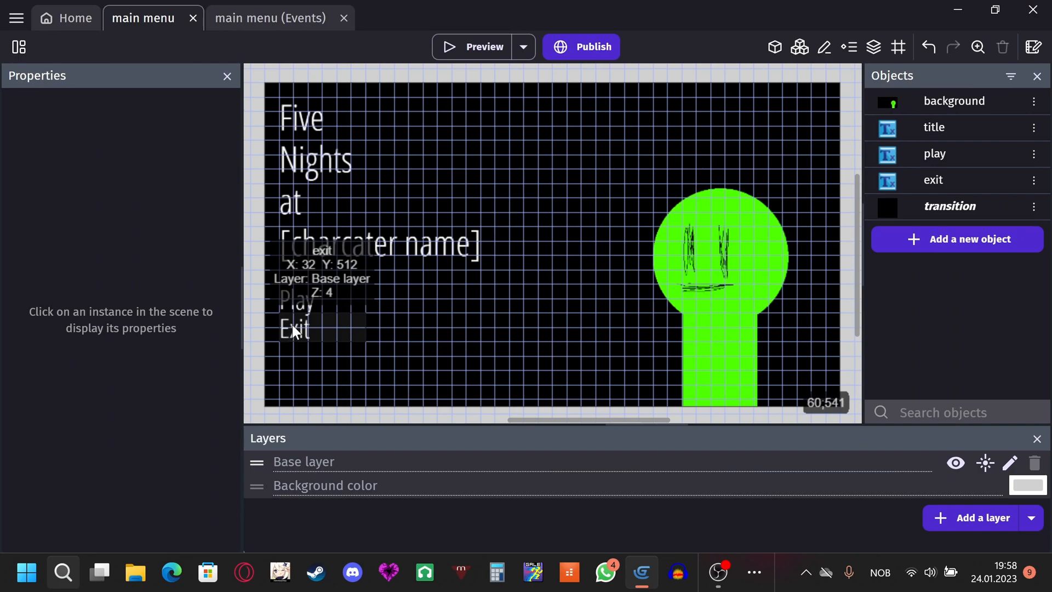
click(292, 331)
drag(293, 337, 292, 338)
click(454, 48)
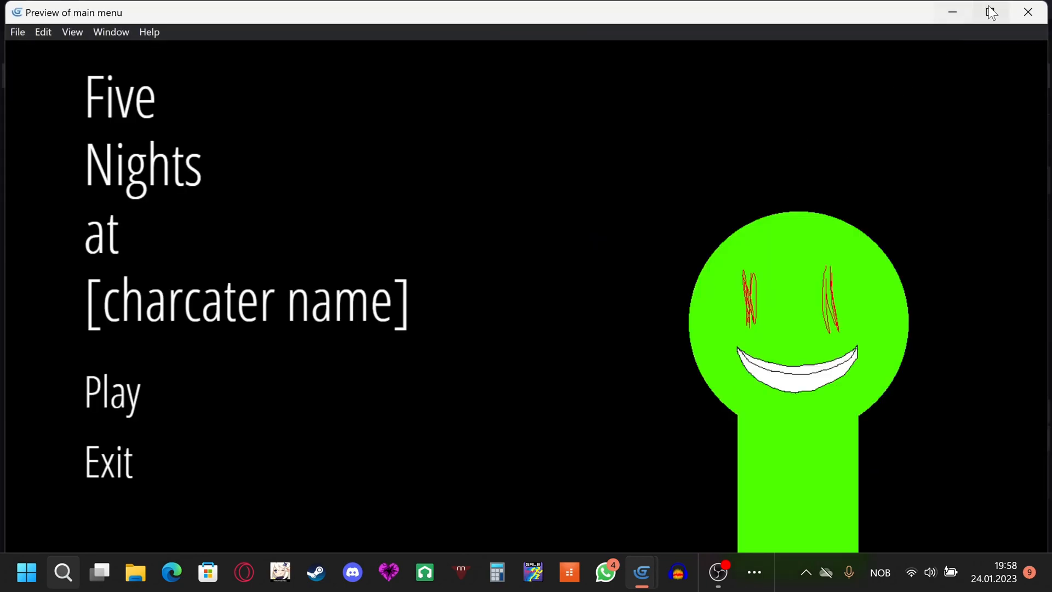
click(140, 387)
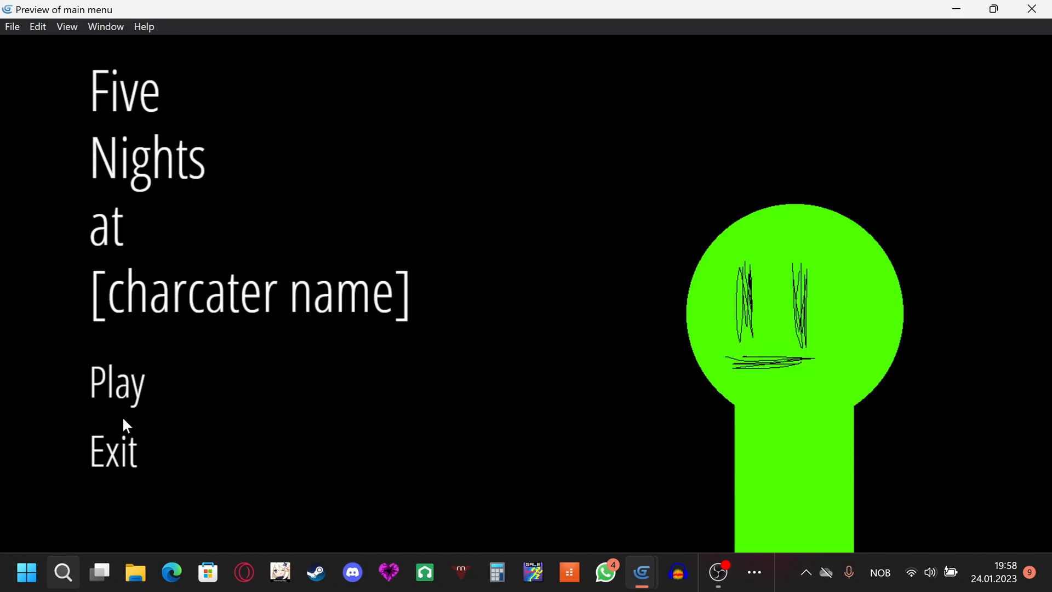
click(1031, 8)
Add an event to the main menu events with the condition "The cursor/touch is on play", and preview the scene.
click(230, 21)
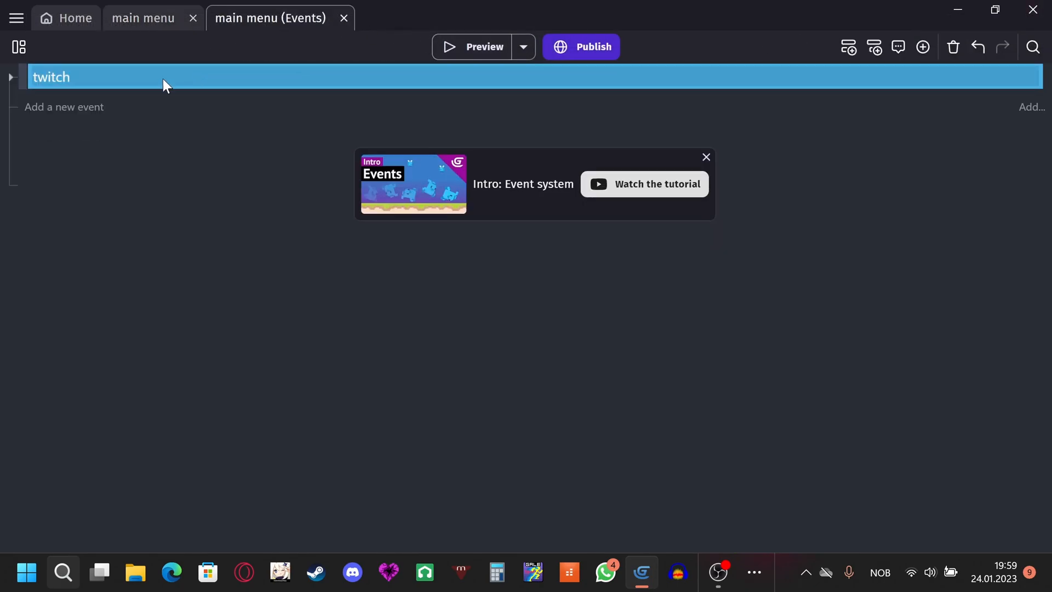
click(66, 108)
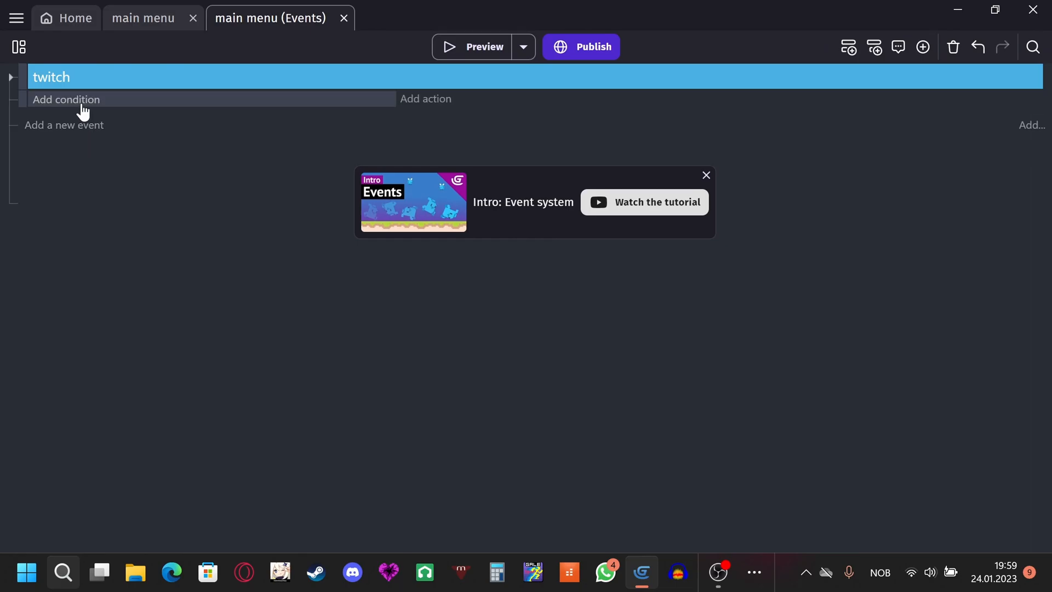
click(83, 108)
click(120, 217)
scroll(539, 251, down, 10)
scroll(525, 285, down, 8)
scroll(482, 408, down, 3)
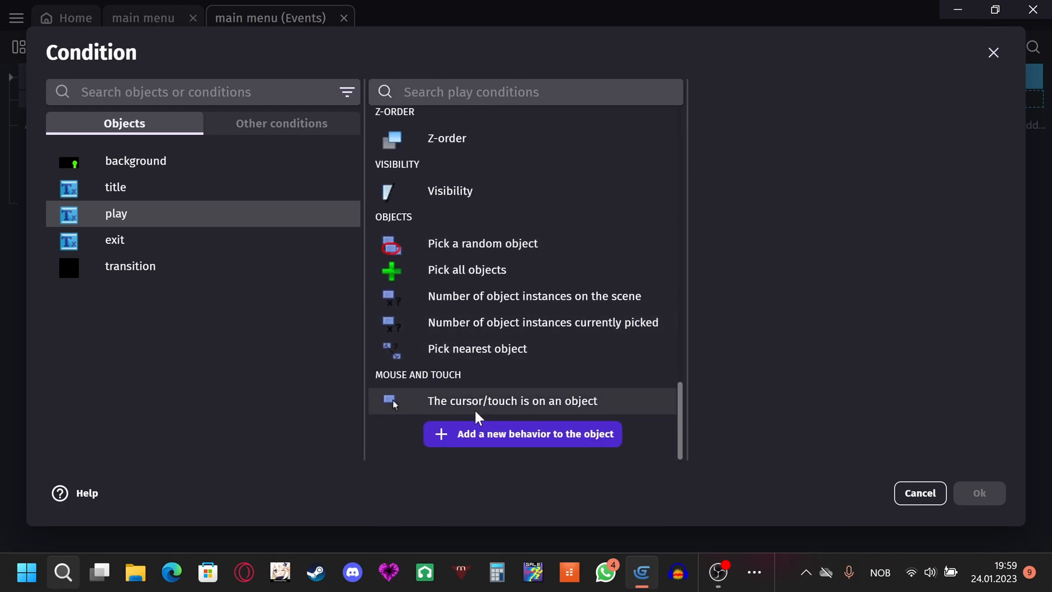
click(474, 411)
click(978, 493)
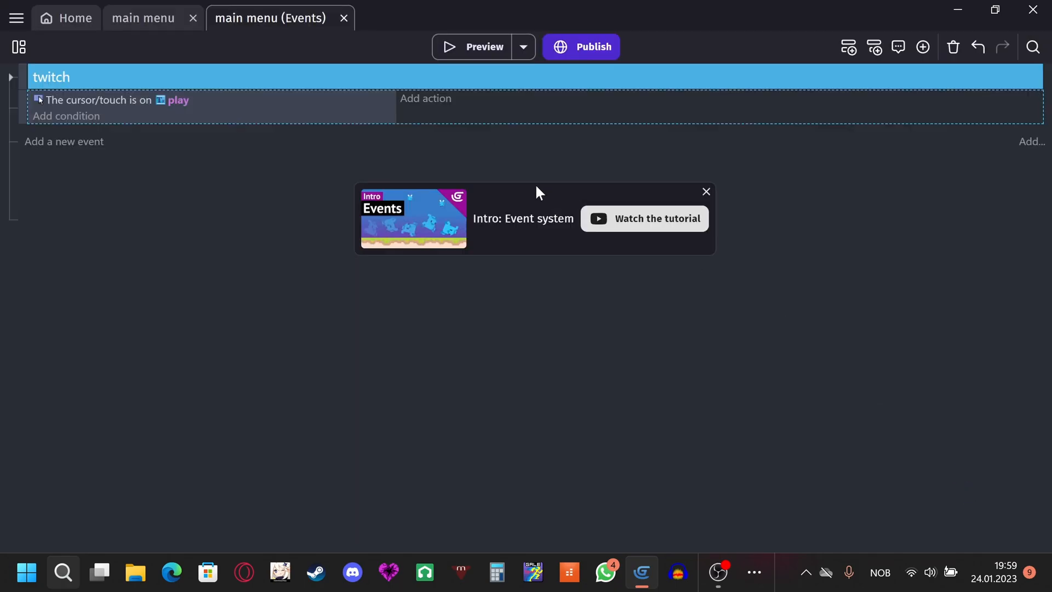
click(475, 43)
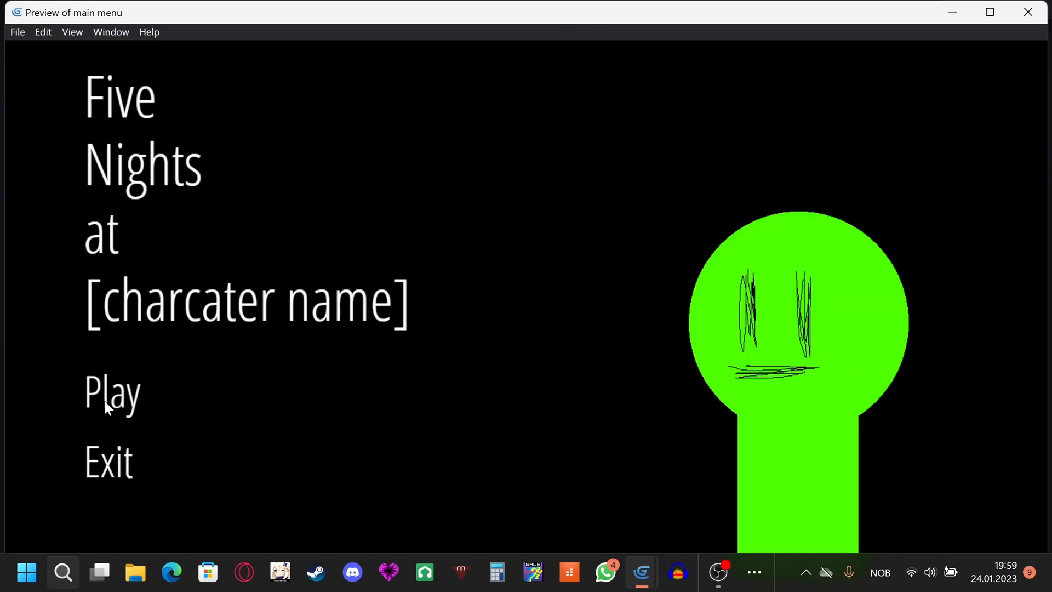
click(1028, 12)
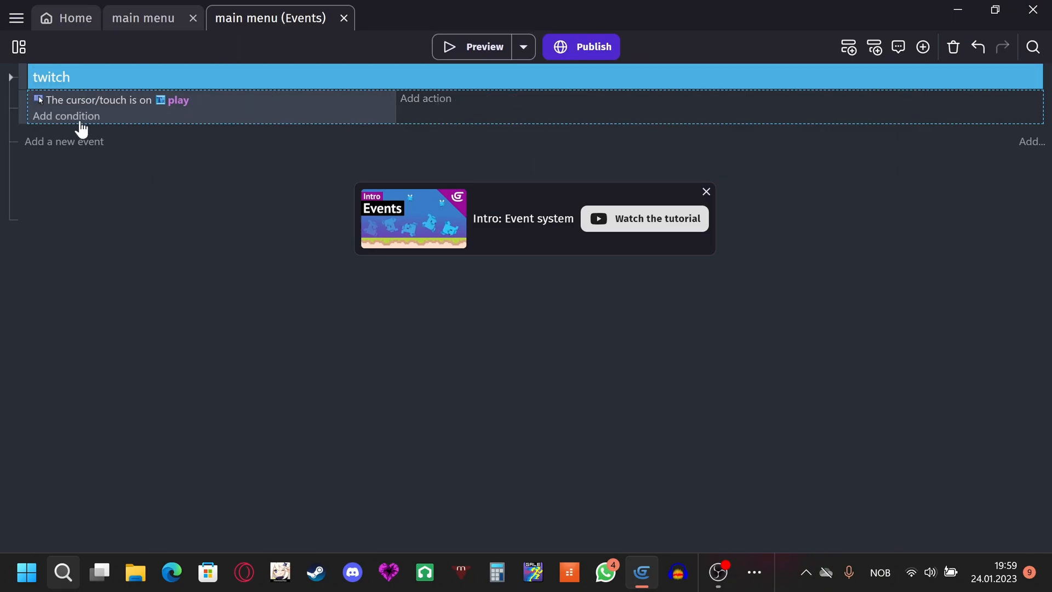
Add a Trigger once condition to the play hover event.
click(76, 116)
click(213, 130)
click(171, 319)
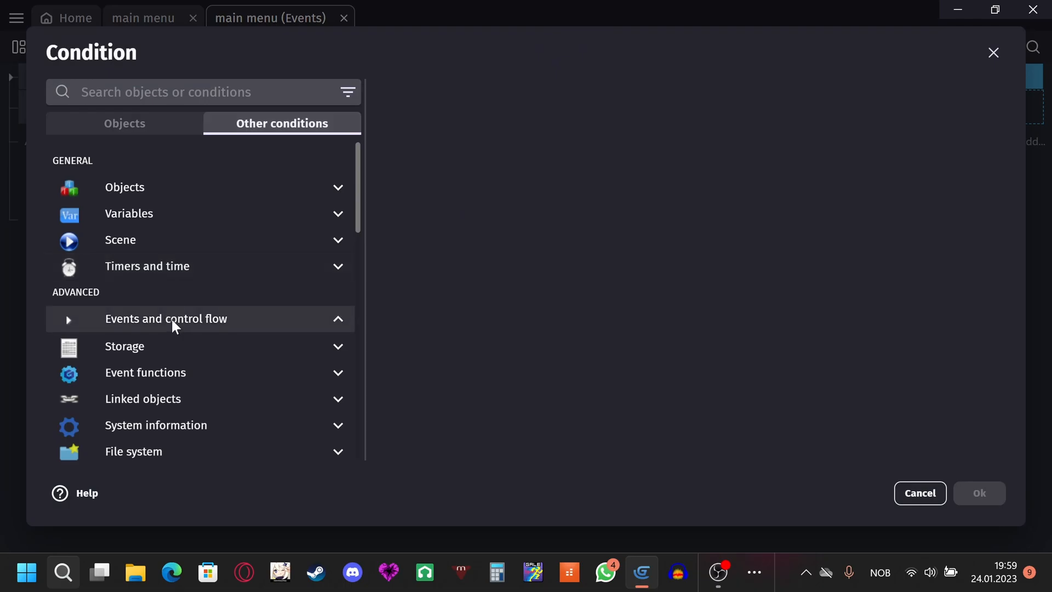
scroll(146, 275, down, 3)
click(171, 314)
click(979, 493)
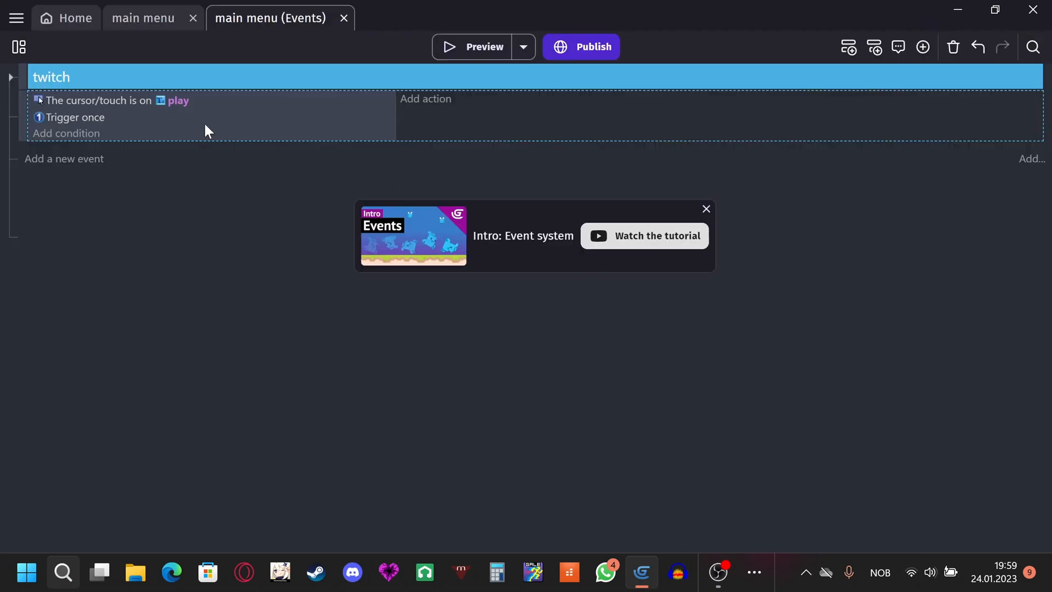
Add an action to the play hover event that sets the play object's text to ">>>"+"Play".
click(425, 107)
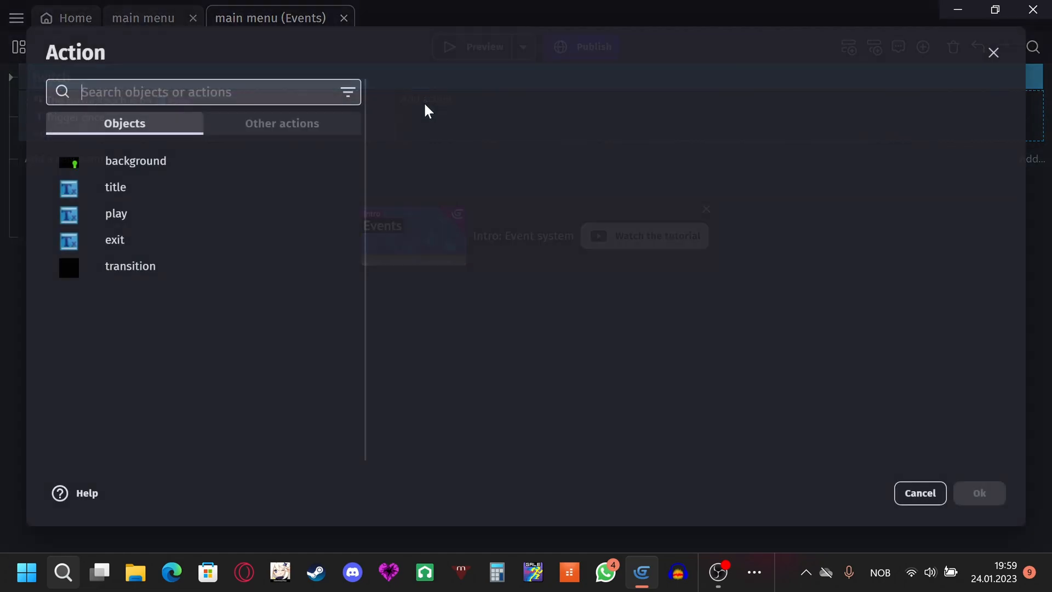
click(190, 210)
click(463, 155)
click(745, 149)
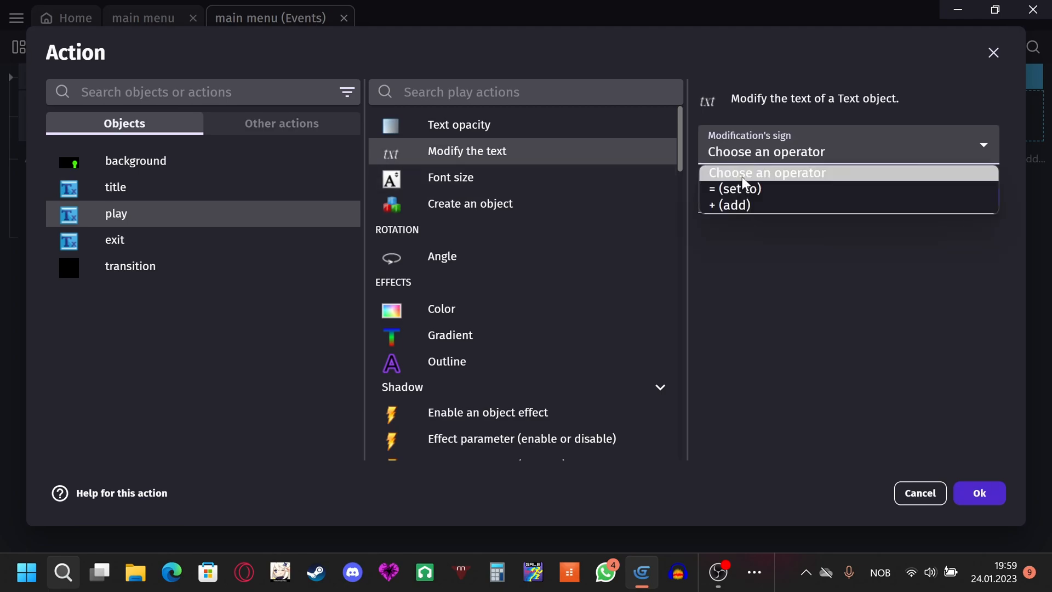
click(745, 187)
click(745, 186)
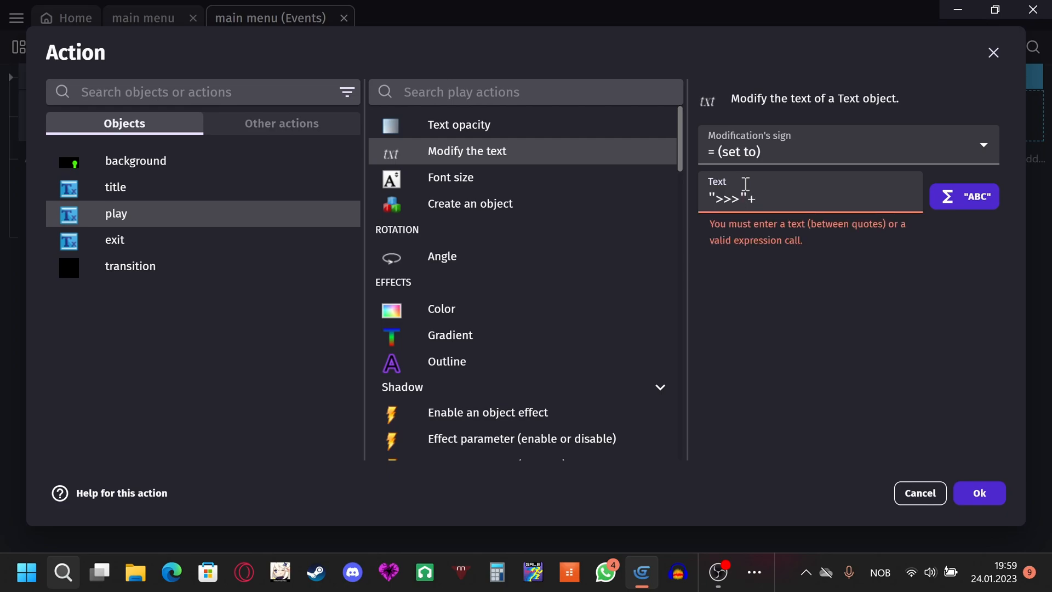
text(")
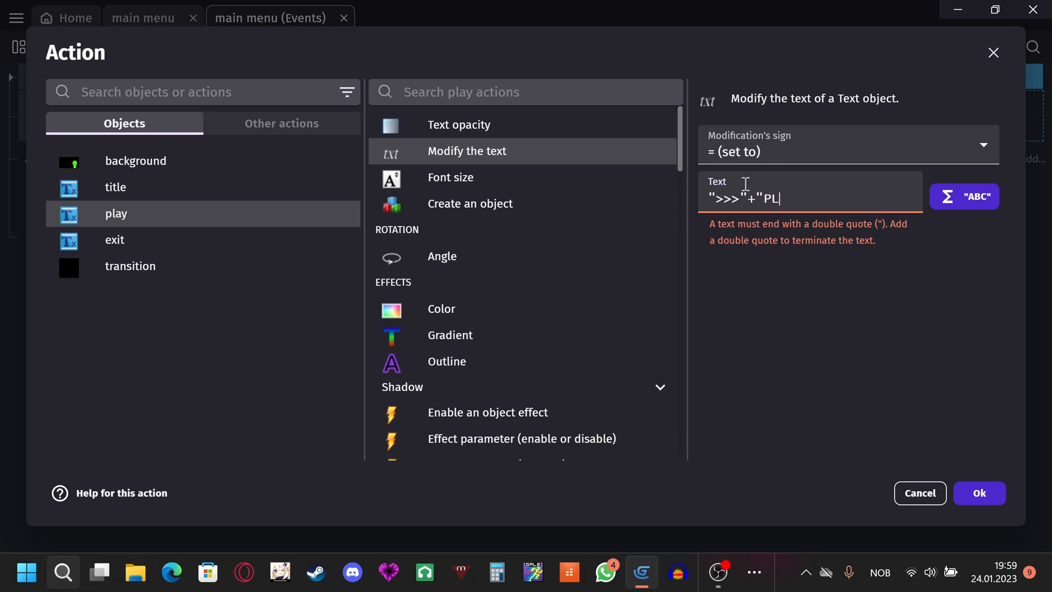
text(Play")
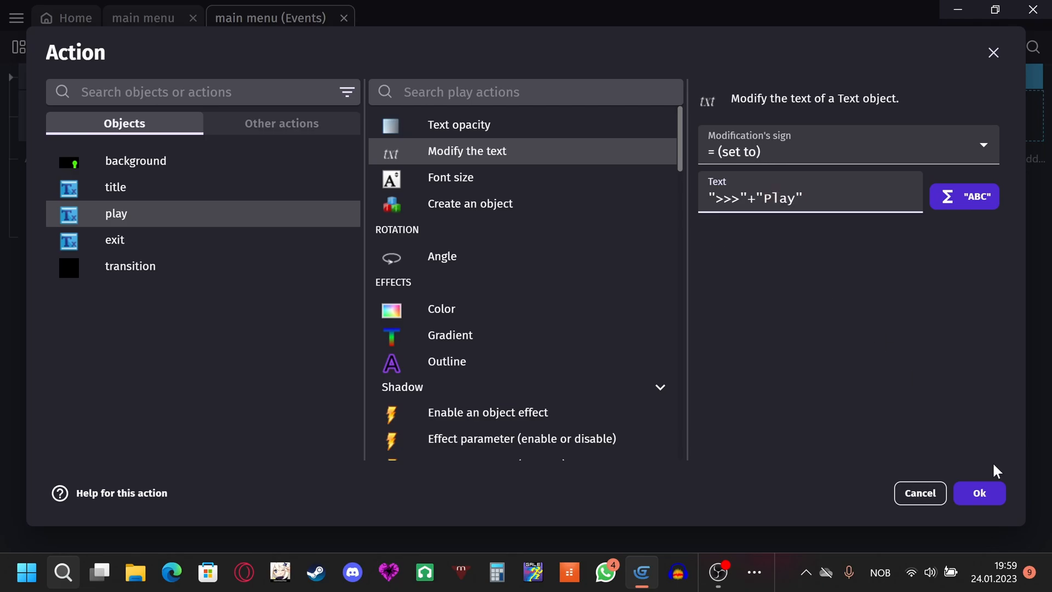
click(993, 499)
Preview the main menu and check the Play text's reaction to the cursor.
click(481, 58)
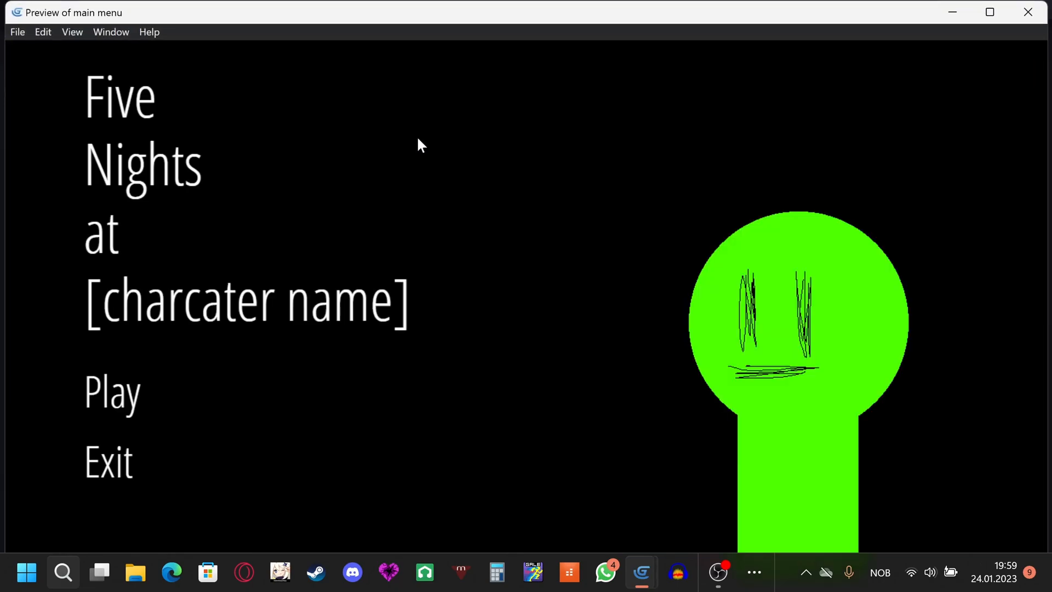
mouse_move(141, 382)
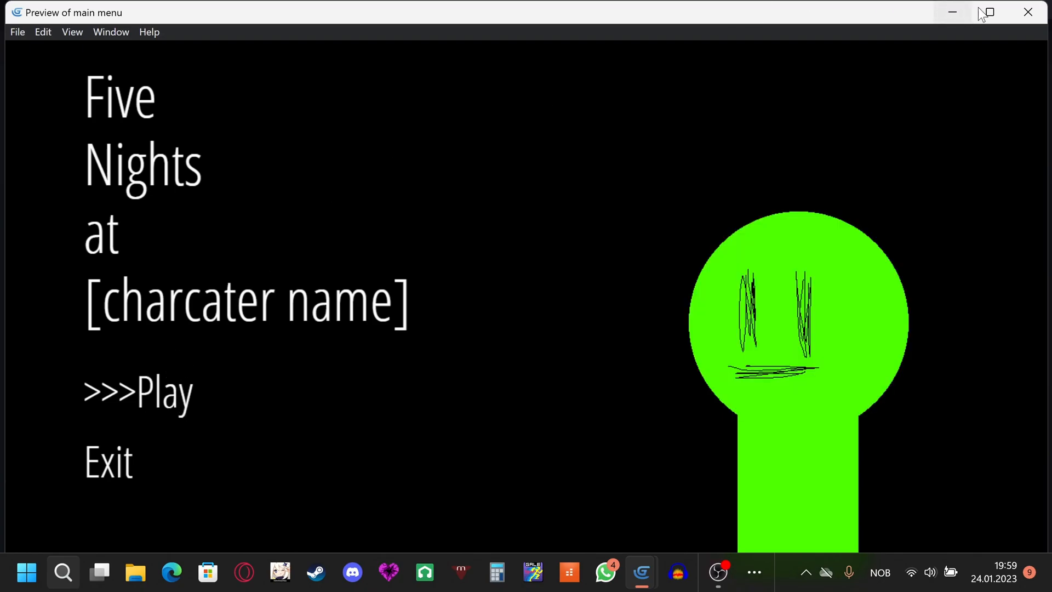
click(1026, 16)
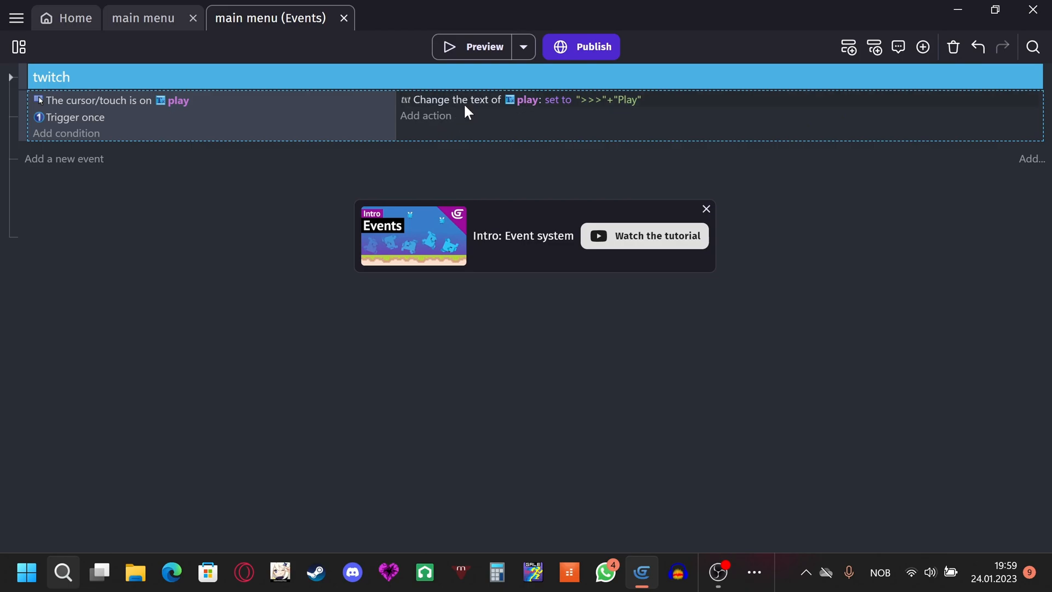
Try the play hover event without its Trigger once condition in a preview, and undo the deletion.
click(87, 118)
key(Delete)
click(490, 49)
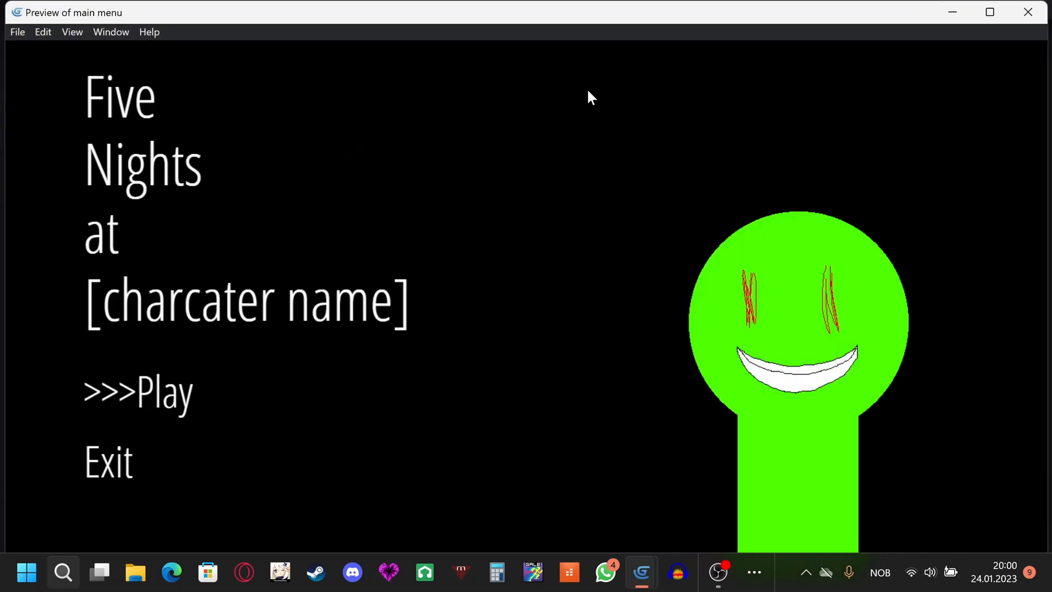
click(1028, 12)
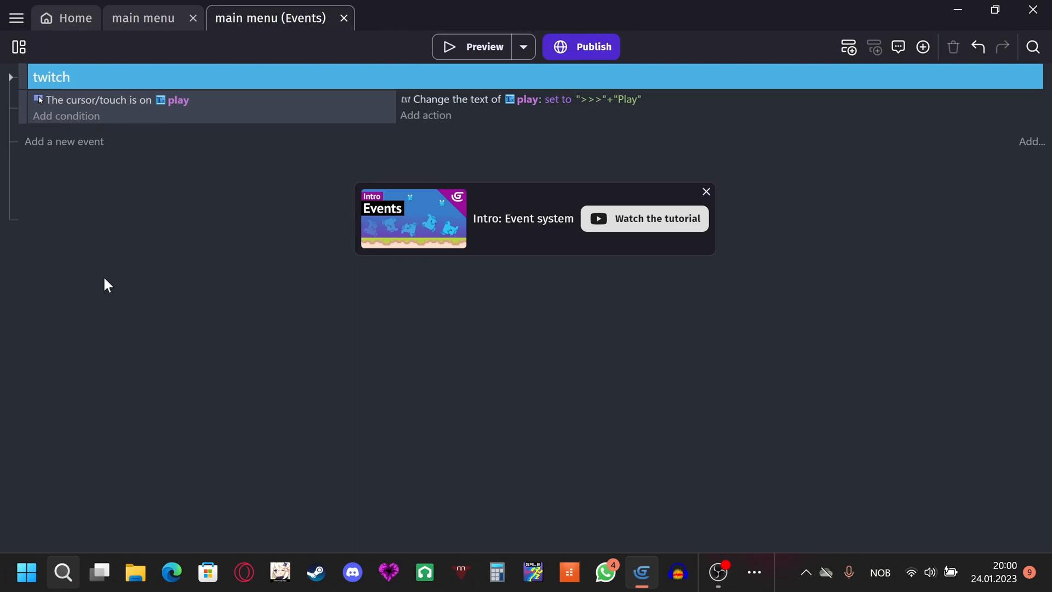
key(ctrl+z)
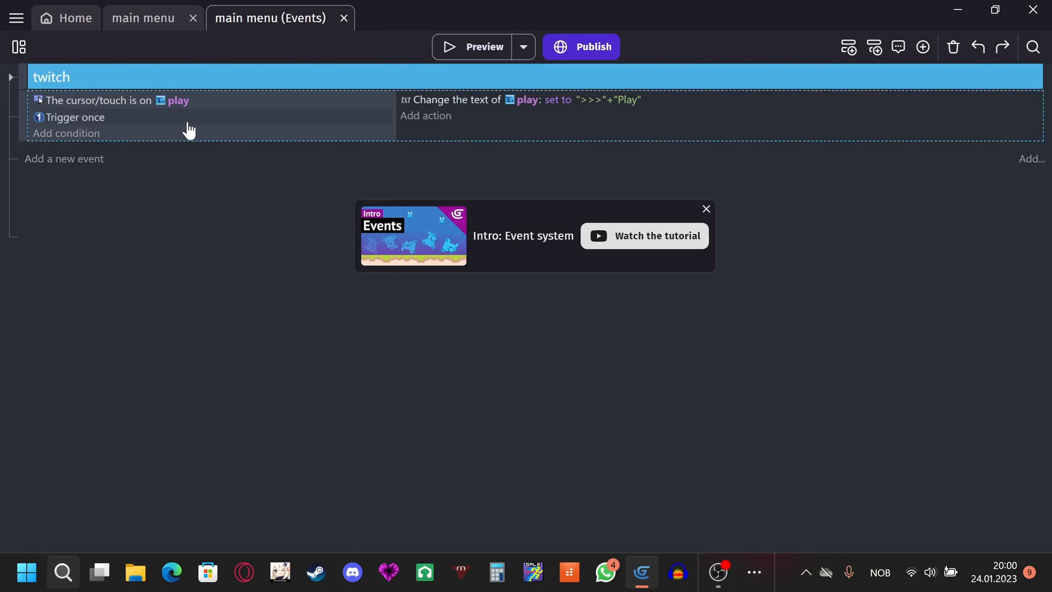
Duplicate the play hover event and invert the copy's cursor-on-play condition.
key(ctrl+c)
key(ctrl+v)
right_click(94, 151)
click(159, 296)
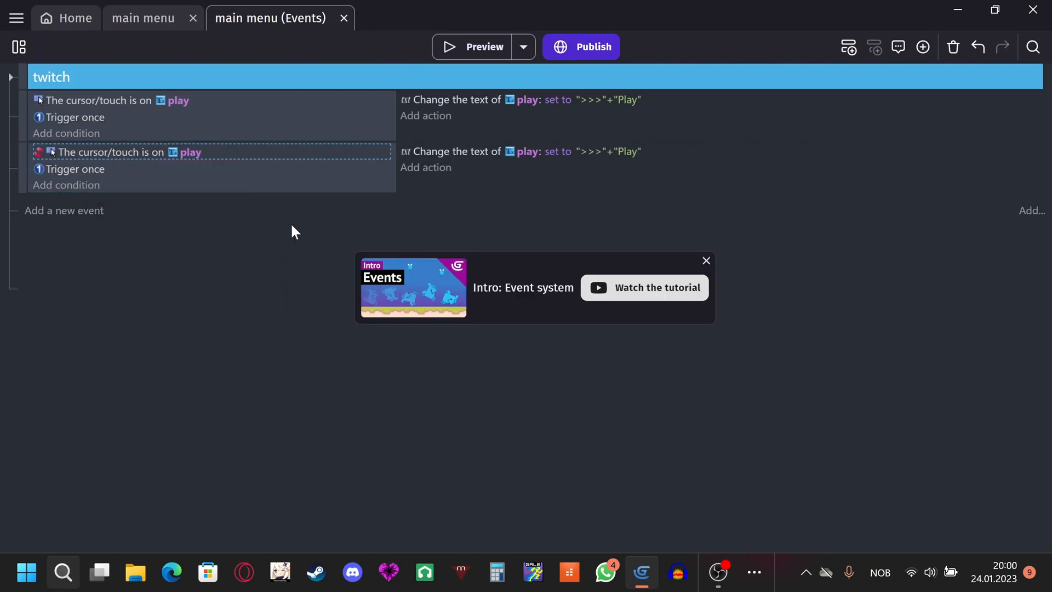
Set the inverted event's text value to "Play" and preview the hover effect on the Play option.
click(584, 150)
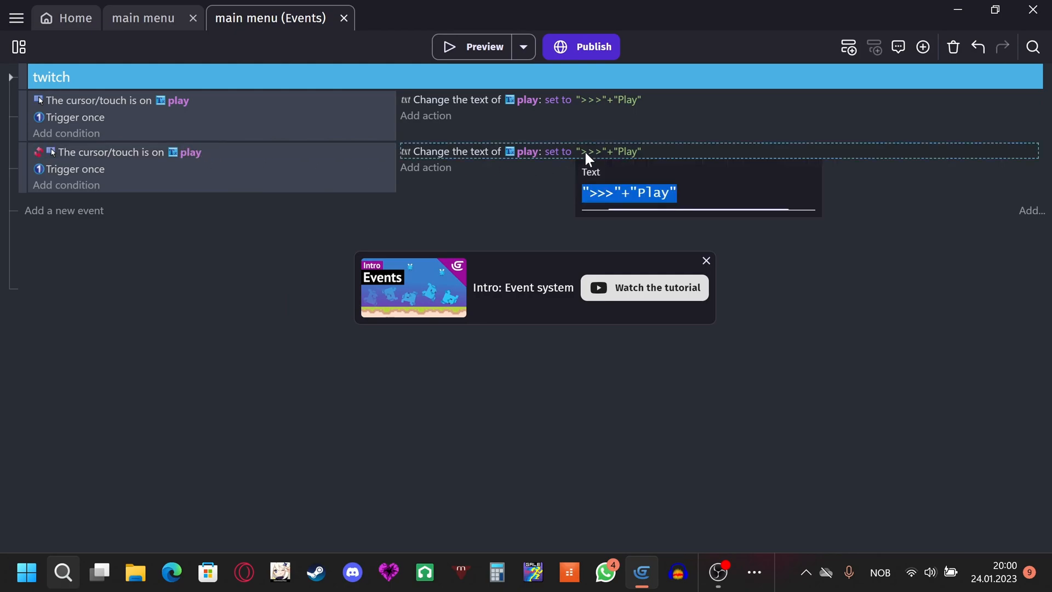
text("Plsy")
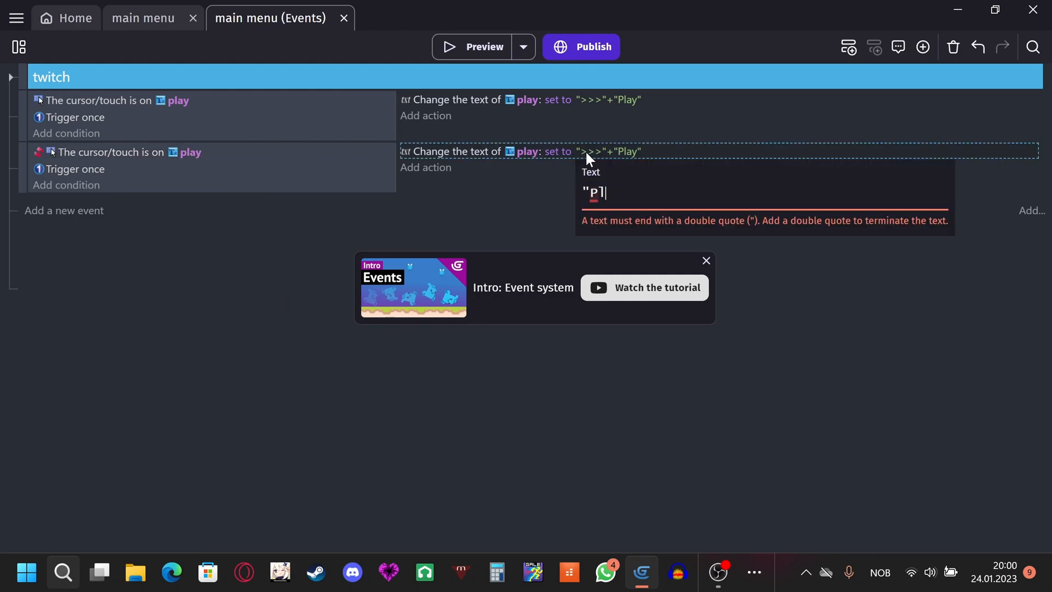
key(BackSpace)
key(BackSpace)
text(ay)
click(121, 235)
click(466, 46)
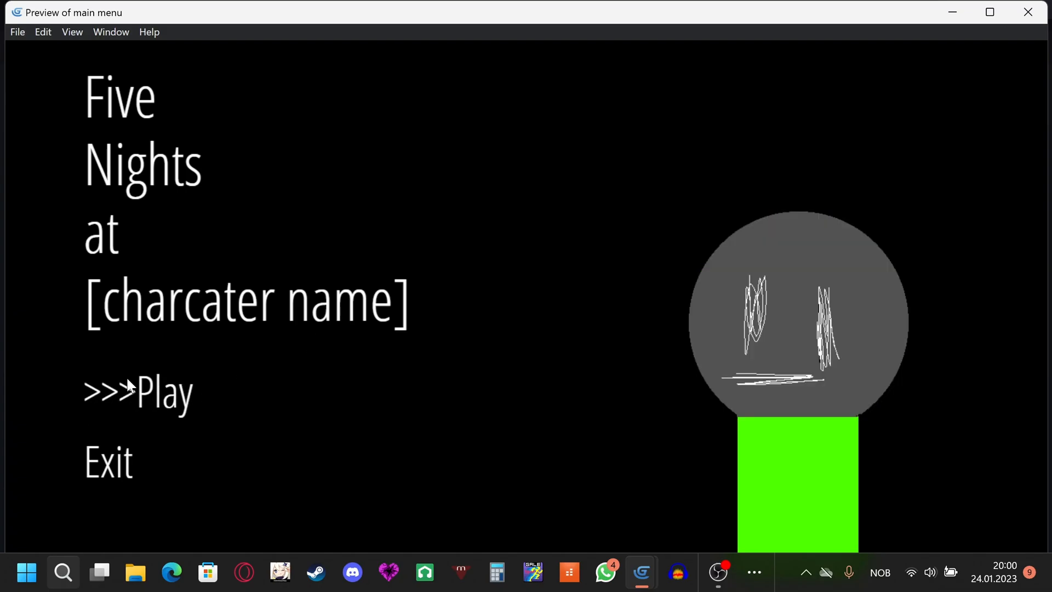
click(1027, 12)
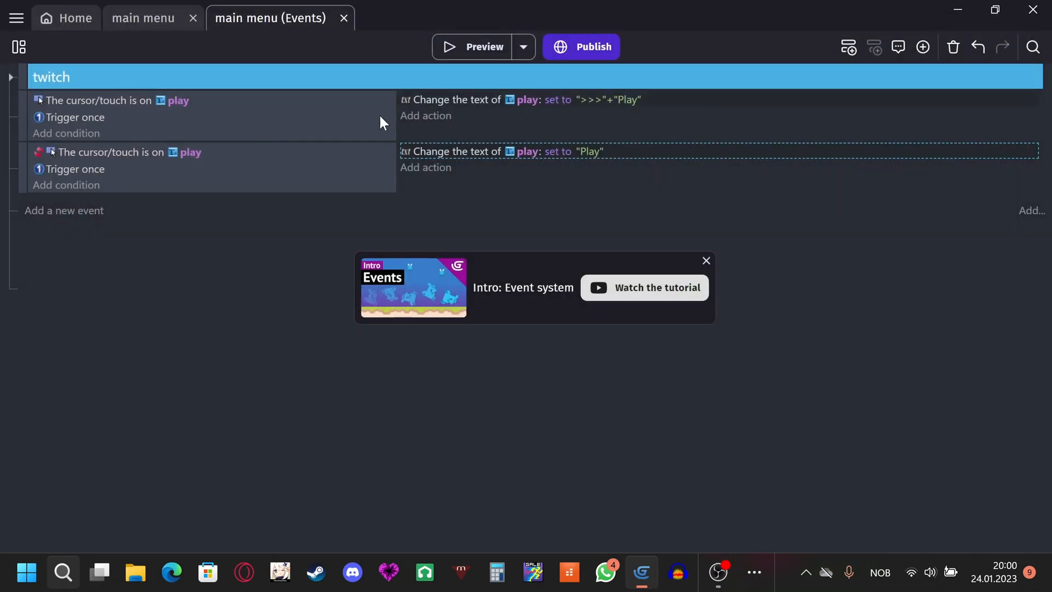
Duplicate the first play hover event, move the copy to the end of the list, and change its condition's object to exit.
click(255, 129)
key(ctrl+c)
key(ctrl+v)
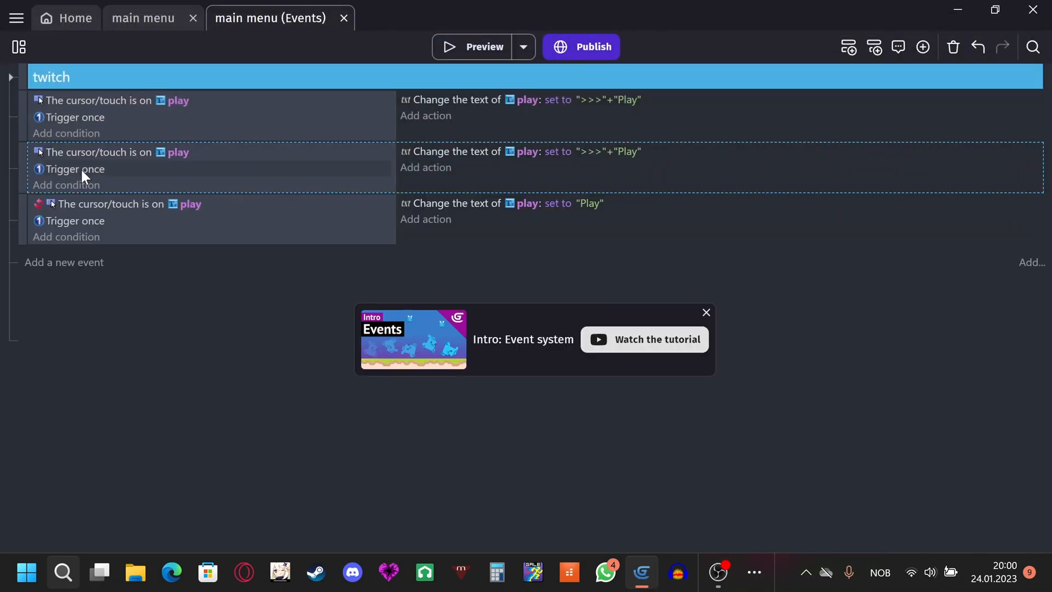
drag(25, 164, 21, 236)
click(178, 204)
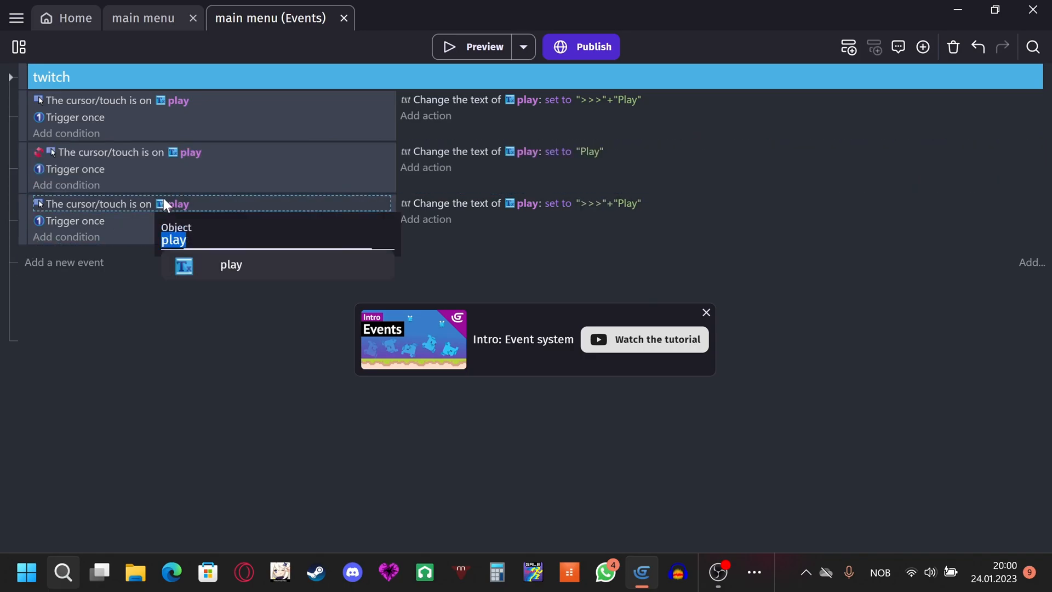
key(BackSpace)
click(237, 351)
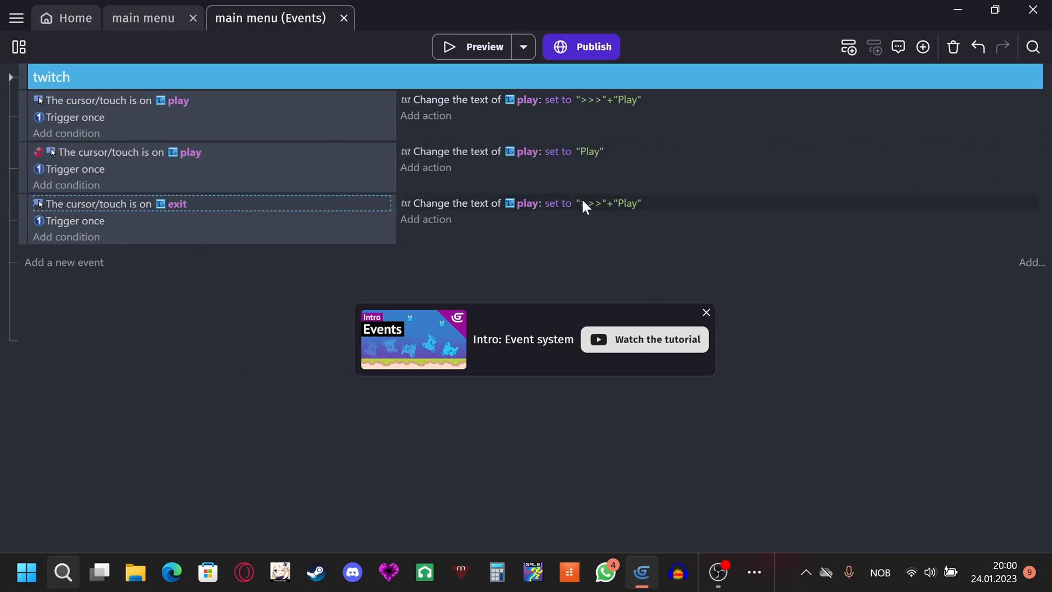
Set the text value in the exit hover event's action to ">>>"+"Exit".
click(618, 202)
click(673, 247)
key(BackSpace)
key(BackSpace)
key(BackSpace)
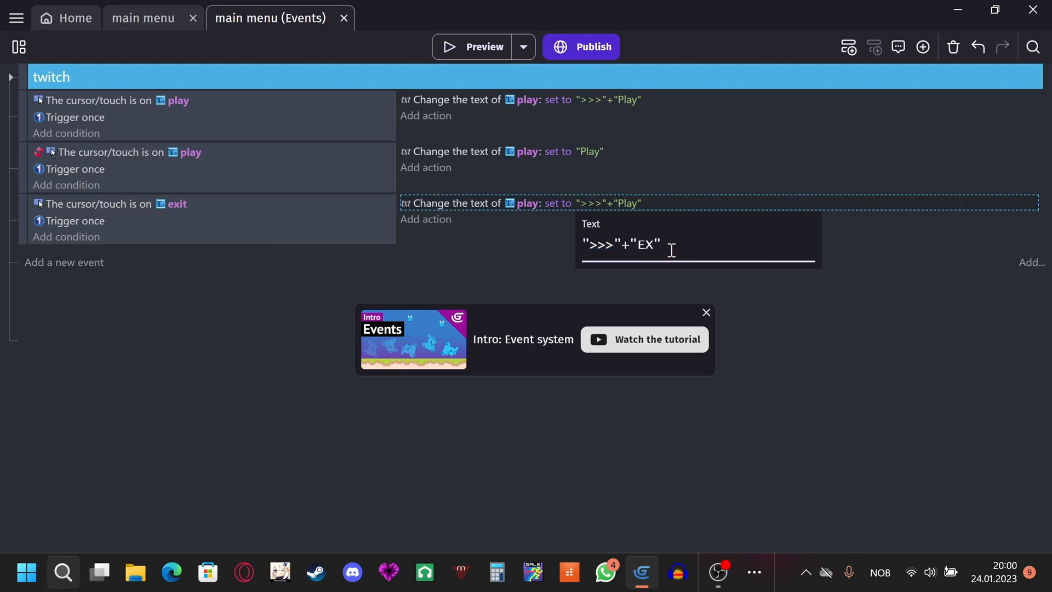
text(Exit)
click(108, 319)
Duplicate the inverted play event, move the copy below the exit hover event, and change its condition's object to exit.
click(166, 185)
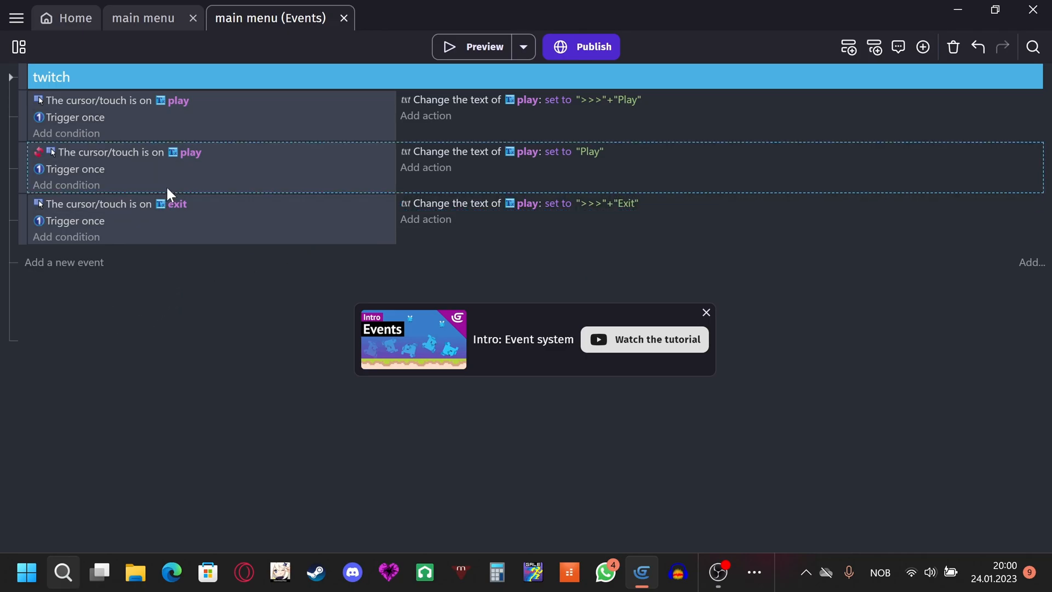
key(ctrl+c)
key(ctrl+v)
drag(20, 213, 30, 280)
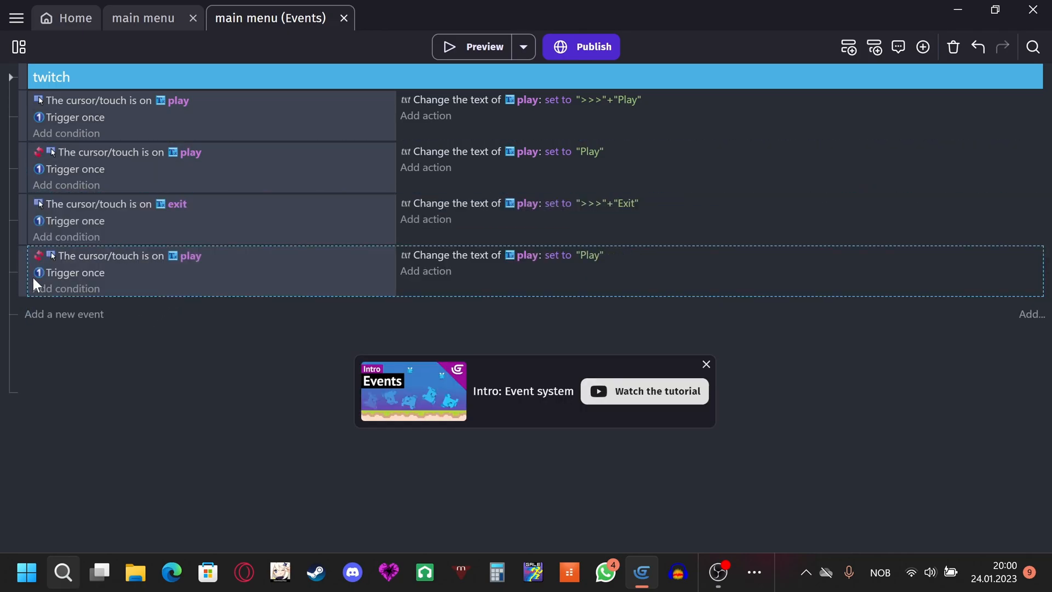
click(190, 255)
text(e)
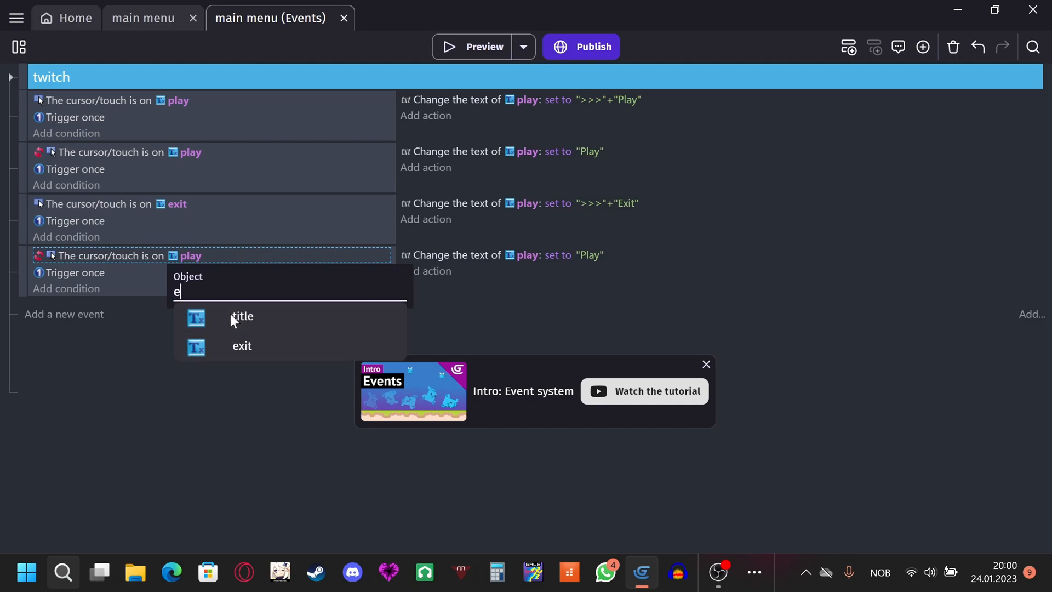
click(242, 345)
Set the text value in the inverted exit event's action to "Exit" and preview the main menu.
click(600, 254)
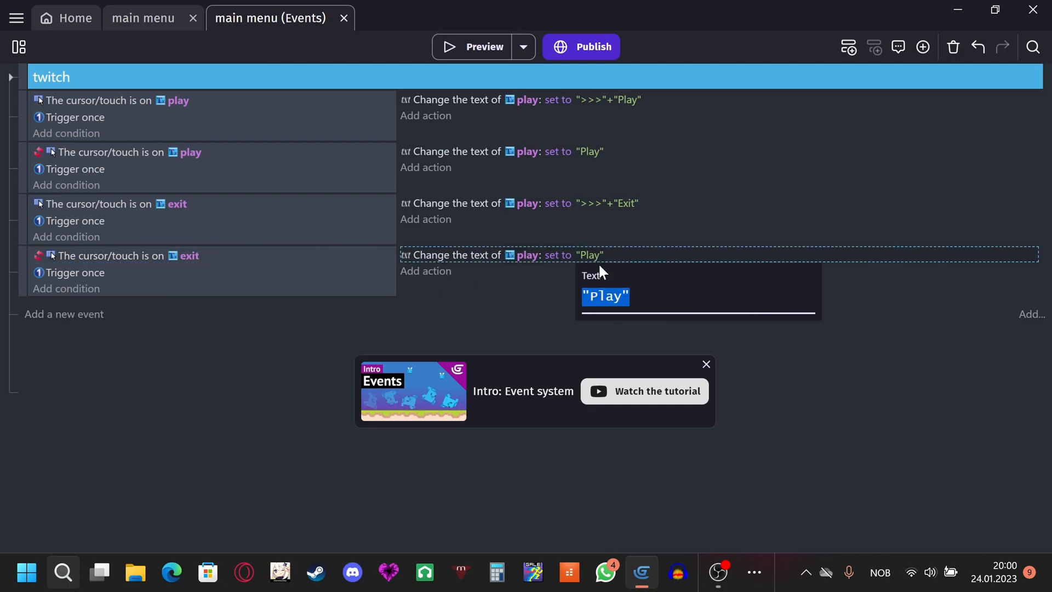
text("Exit")
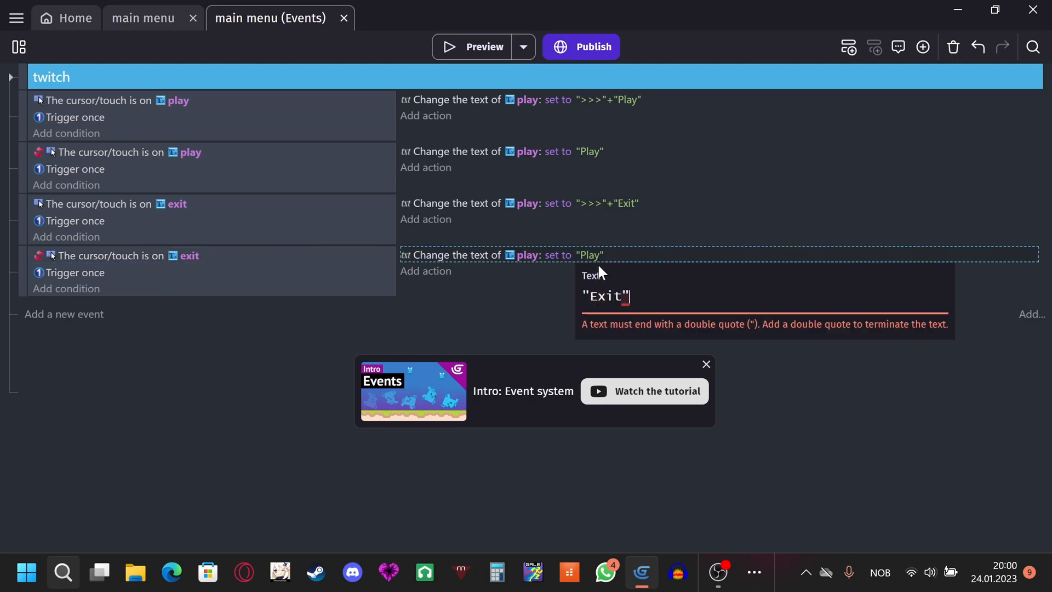
key(Return)
click(459, 48)
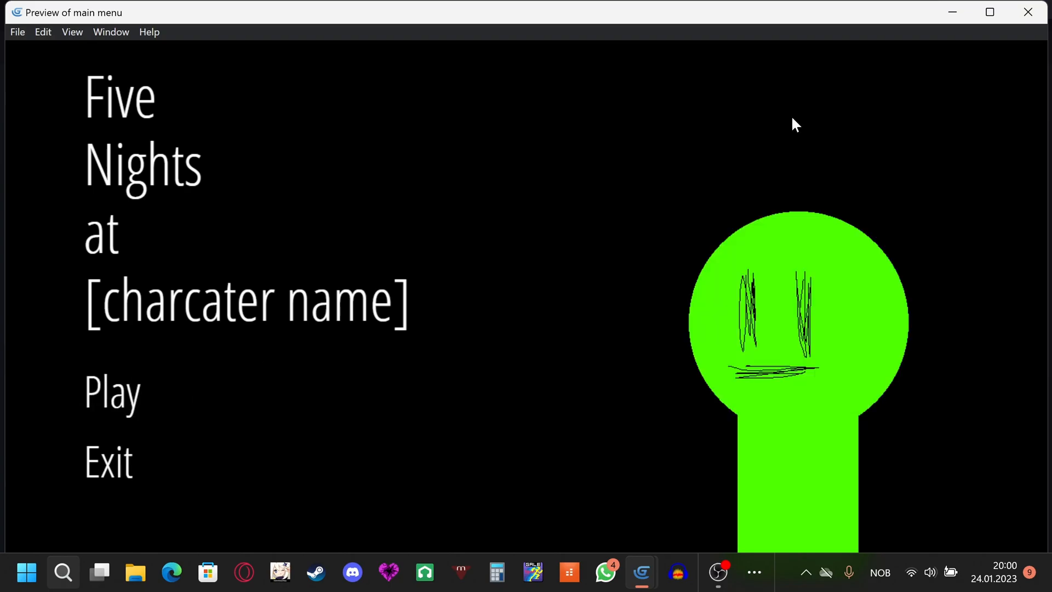
click(1027, 12)
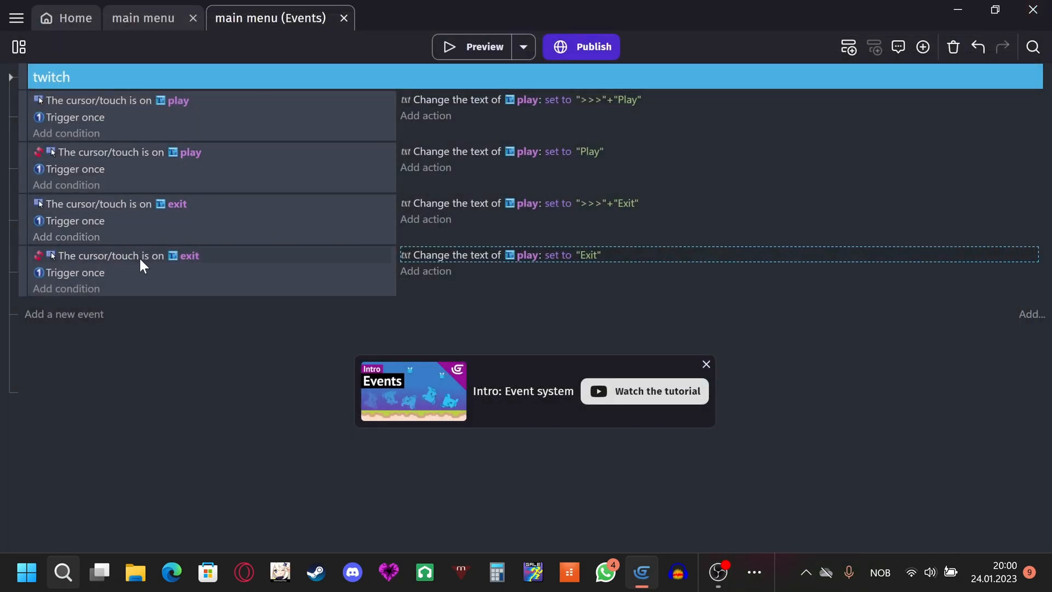
Change the object to exit in the text actions of both exit events and preview the Exit hover effect.
click(525, 203)
key(BackSpace)
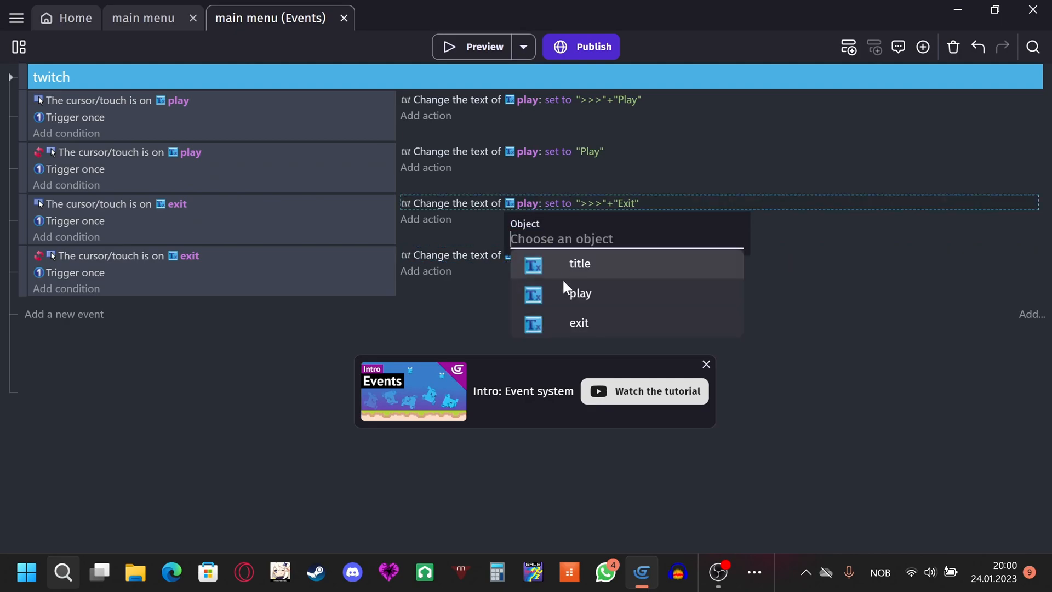
click(567, 320)
click(532, 251)
click(531, 253)
click(531, 264)
click(532, 256)
key(BackSpace)
click(567, 368)
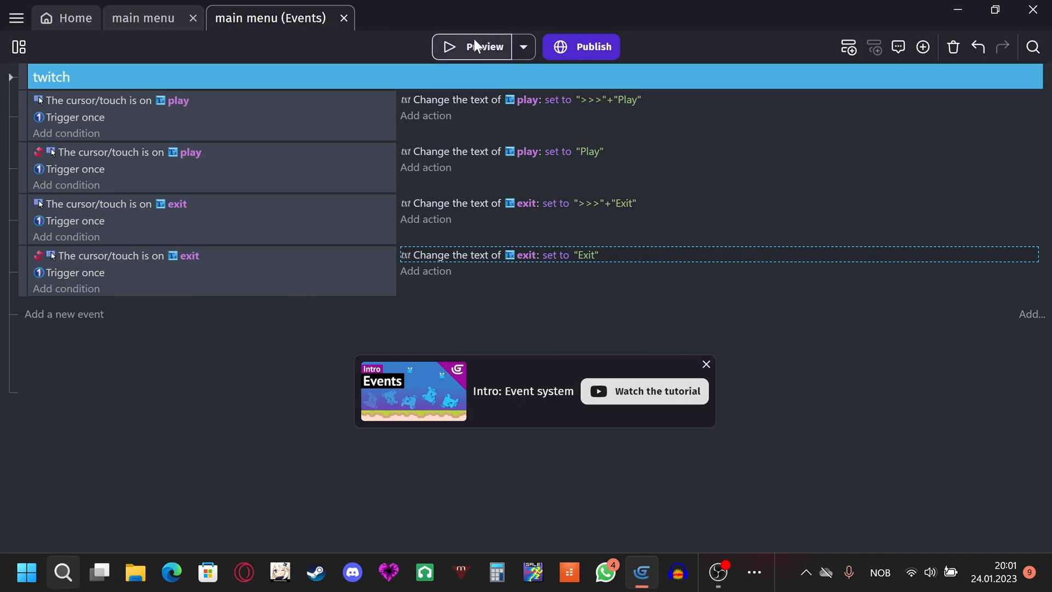
click(476, 43)
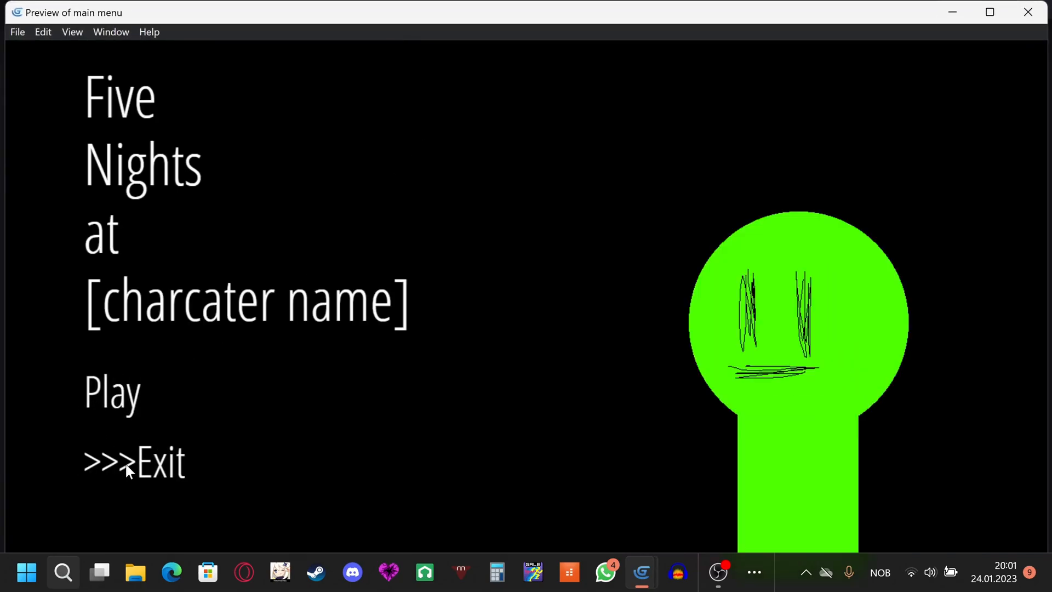
click(1028, 12)
right_click(64, 313)
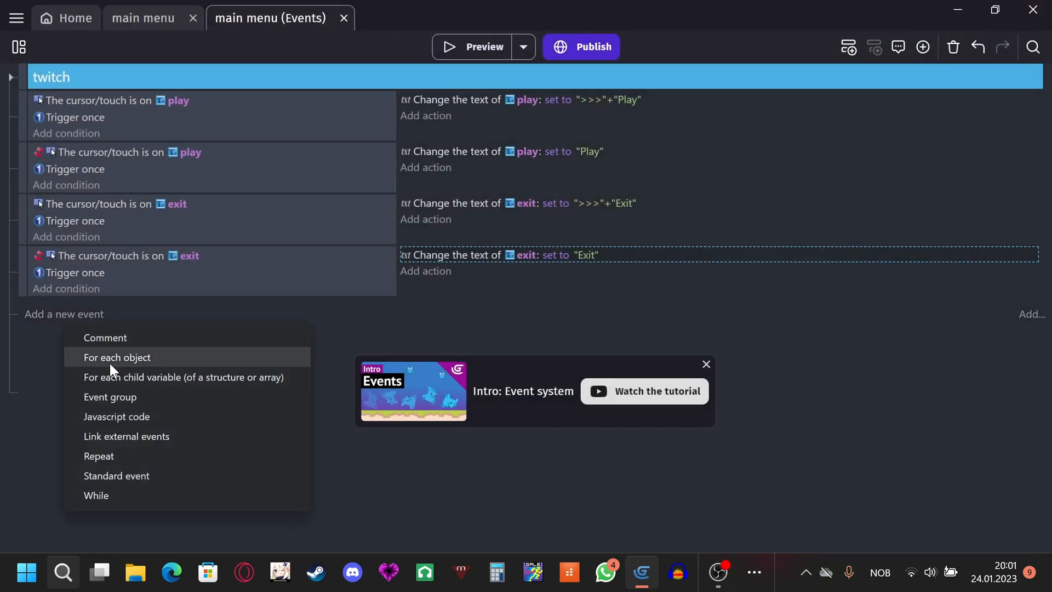
click(110, 360)
key(ctrl+z)
Add an event group named "buttons" and move it directly below the twitch group.
right_click(77, 313)
click(112, 393)
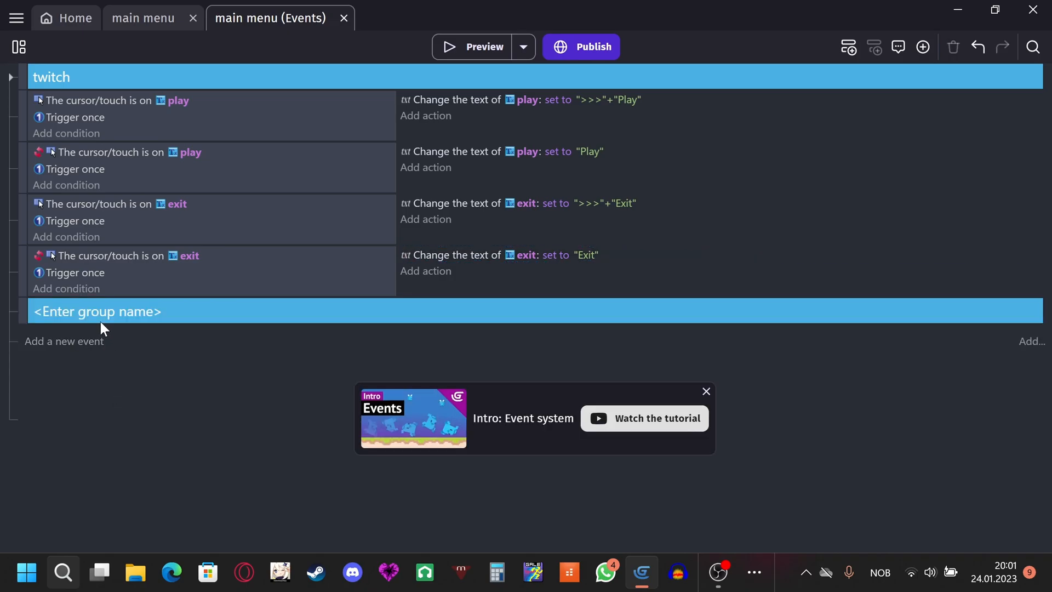
text(buttons)
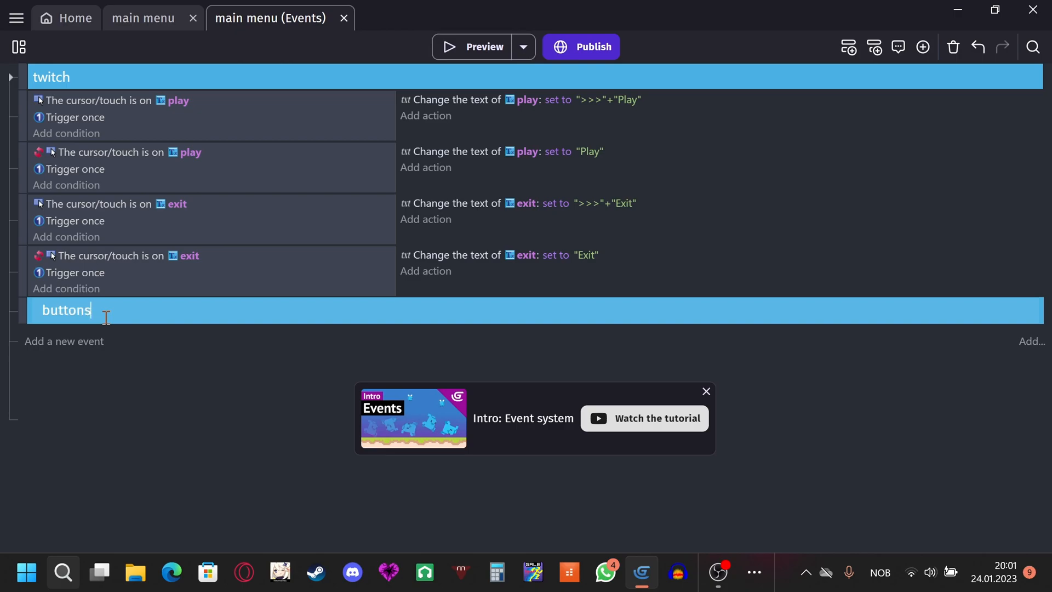
click(202, 393)
drag(23, 310, 26, 101)
Add the comment "this makes the main menu buttons work" and move it inside the buttons group.
right_click(66, 339)
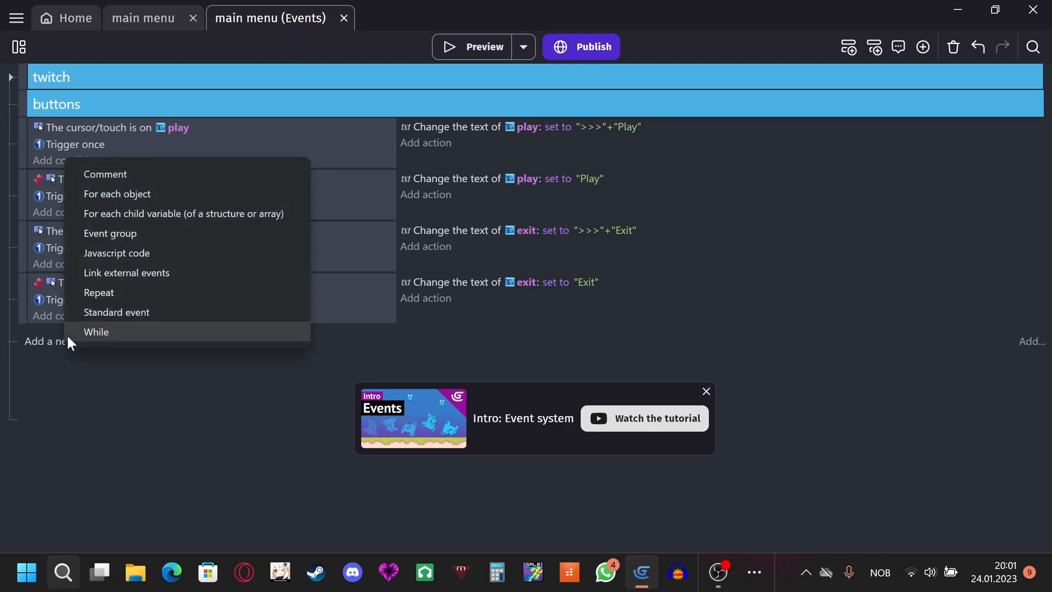
click(116, 175)
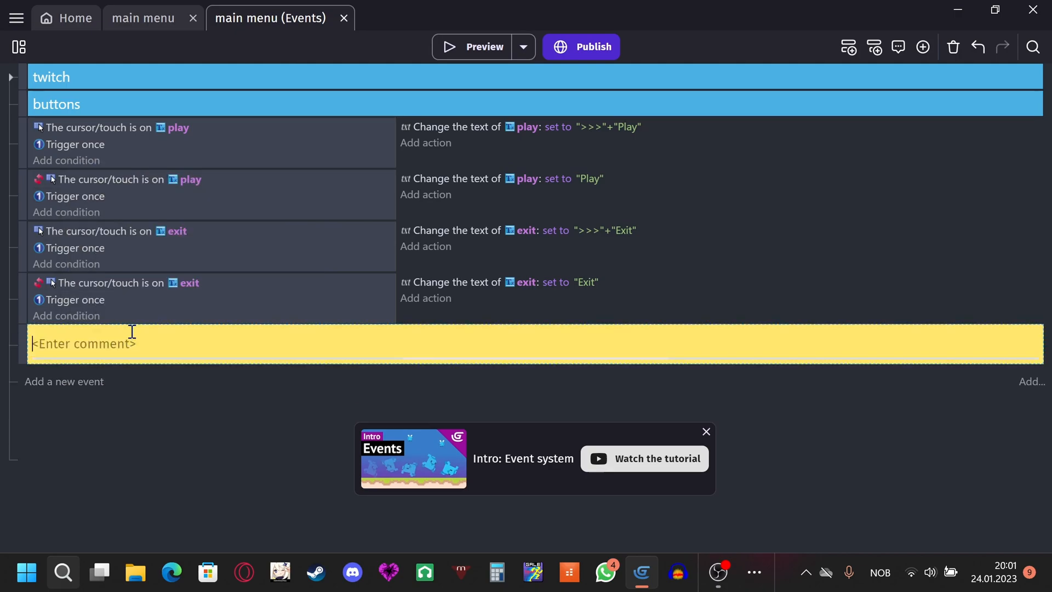
text(this makes the main menu buttons wor)
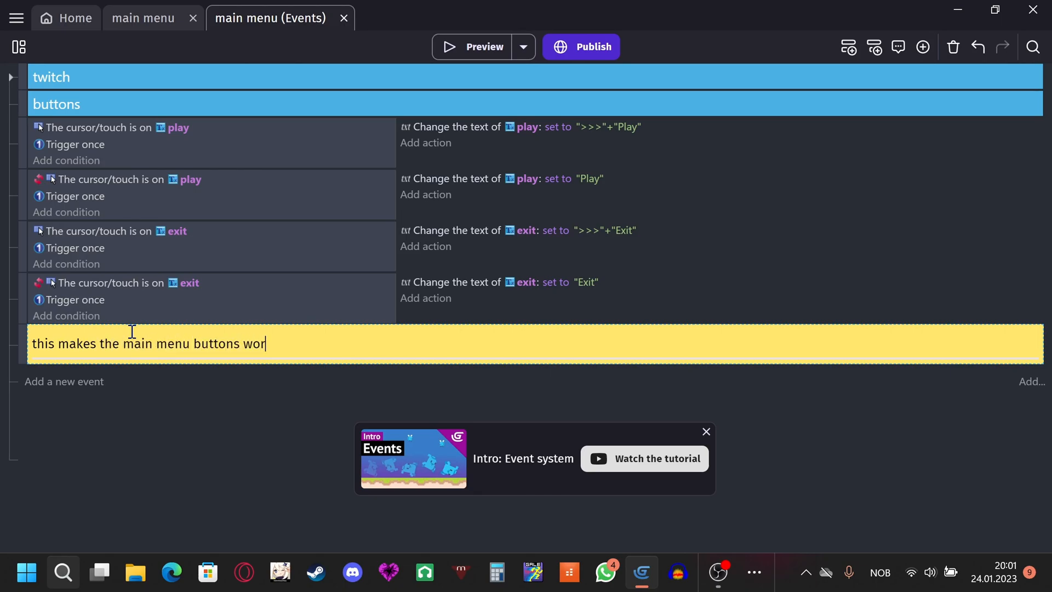
drag(14, 325, 41, 109)
Nest the four play and exit hover events inside the buttons group, below the comment.
drag(24, 155, 47, 141)
drag(27, 206, 47, 196)
drag(23, 263, 44, 253)
drag(23, 313, 51, 343)
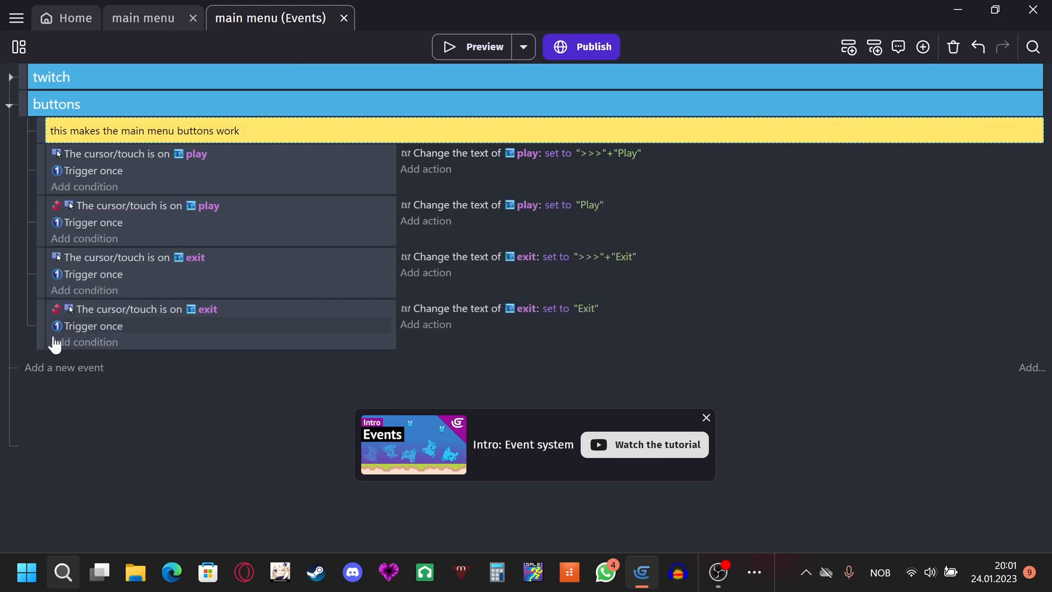
Add a "play" comment and place it above the play hover events in the buttons group.
right_click(66, 371)
click(106, 200)
click(173, 357)
text(pl)
click(153, 460)
drag(10, 352, 50, 153)
Add an "exit" comment above the exit hover events in the buttons group and preview the menu's hover effects.
right_click(87, 383)
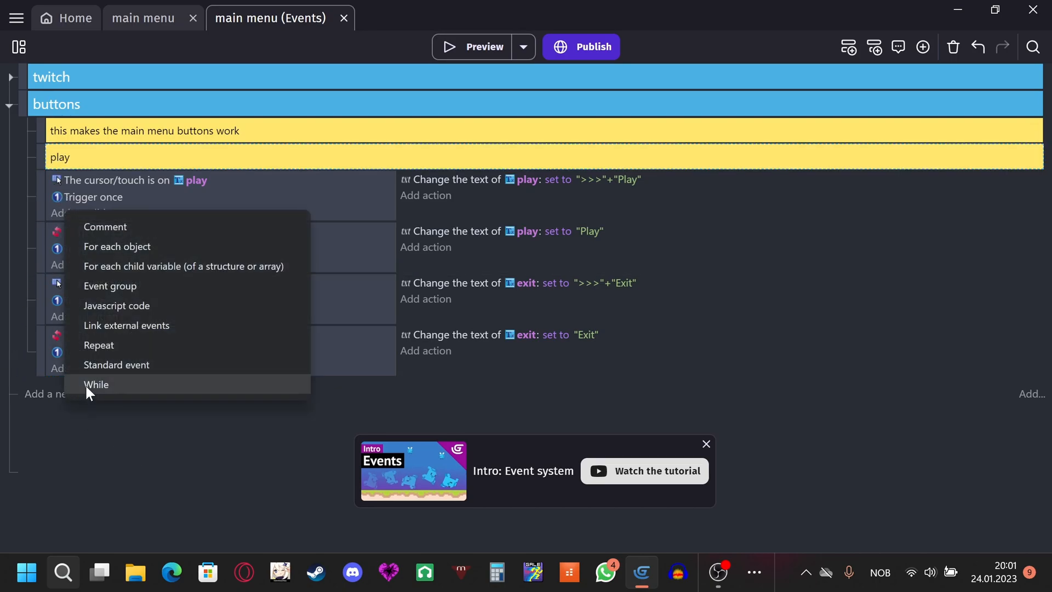
click(128, 223)
text(exit)
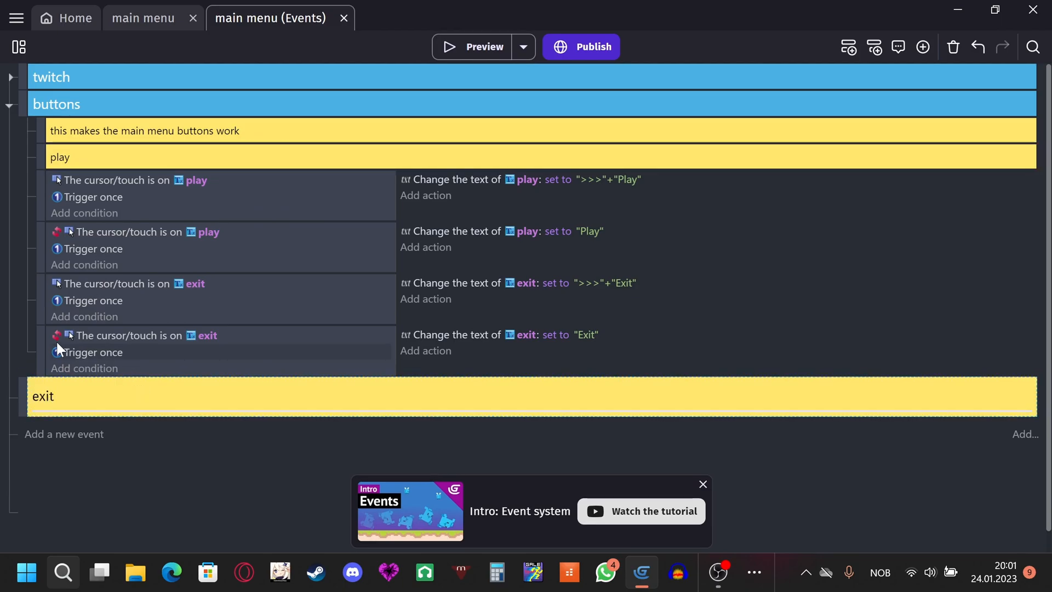
click(27, 386)
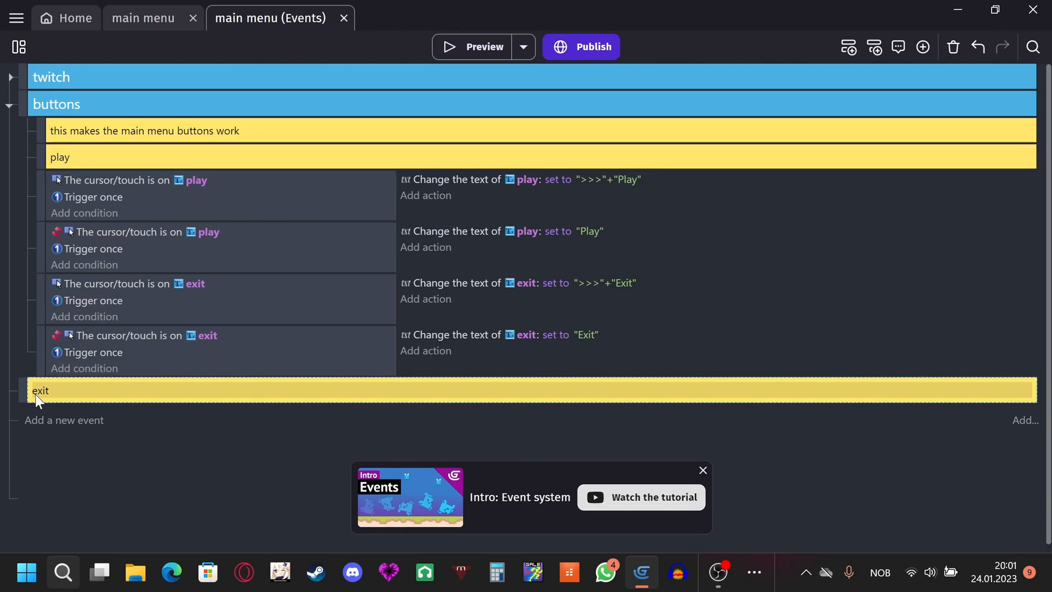
drag(27, 386, 51, 263)
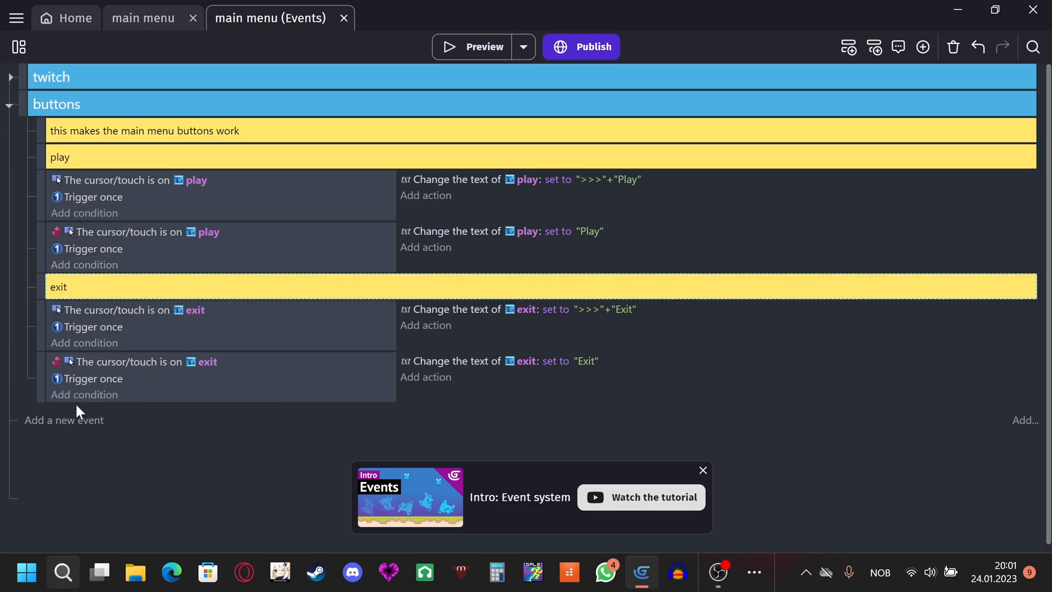
click(475, 46)
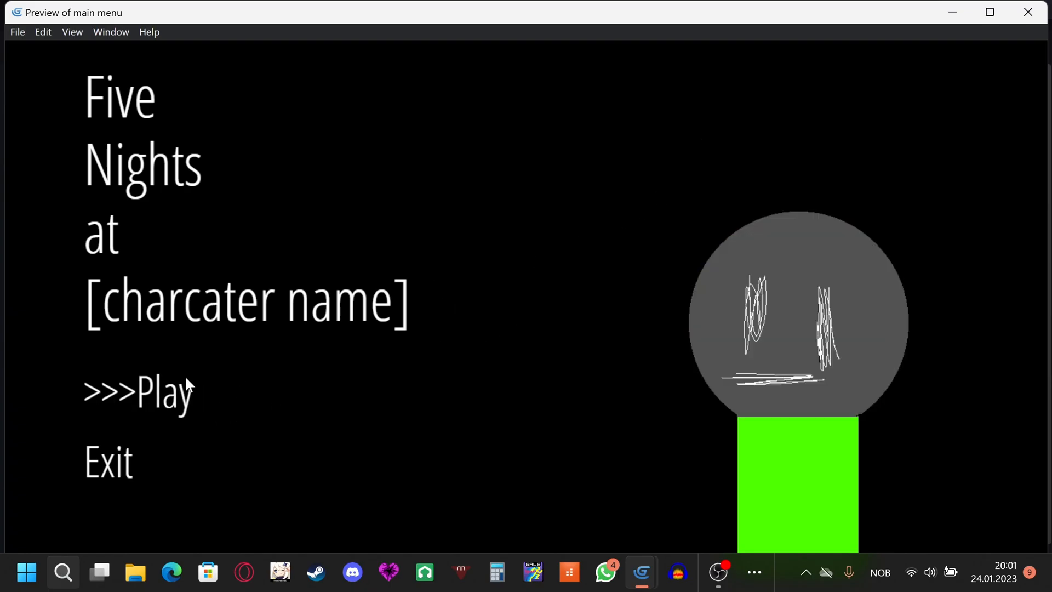
click(1028, 11)
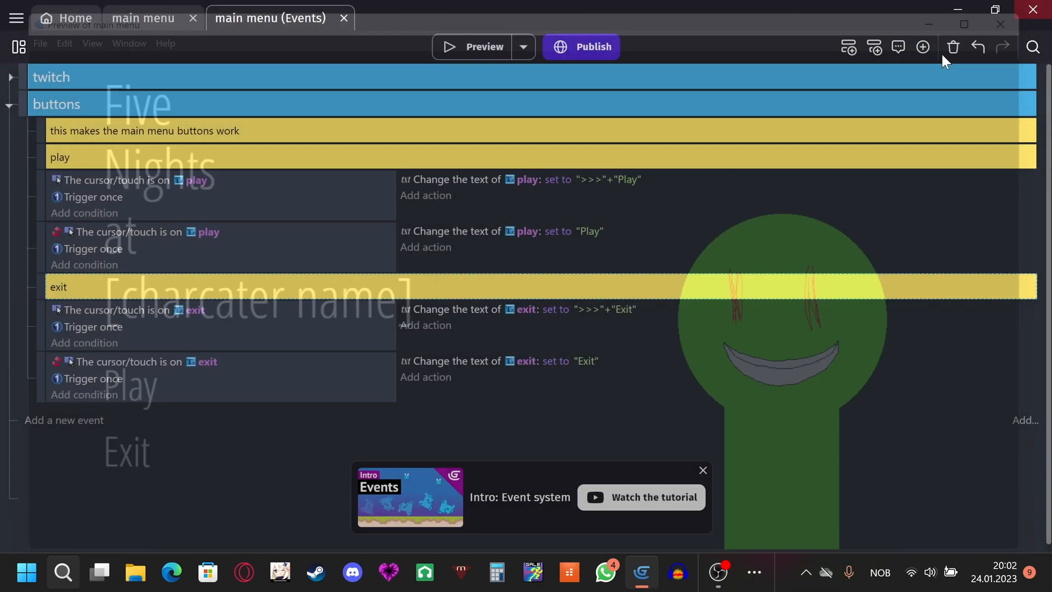
Duplicate the first play hover event, move the copy below the inverted play event, and delete the copy's text action.
click(244, 218)
key(ctrl+c)
key(ctrl+v)
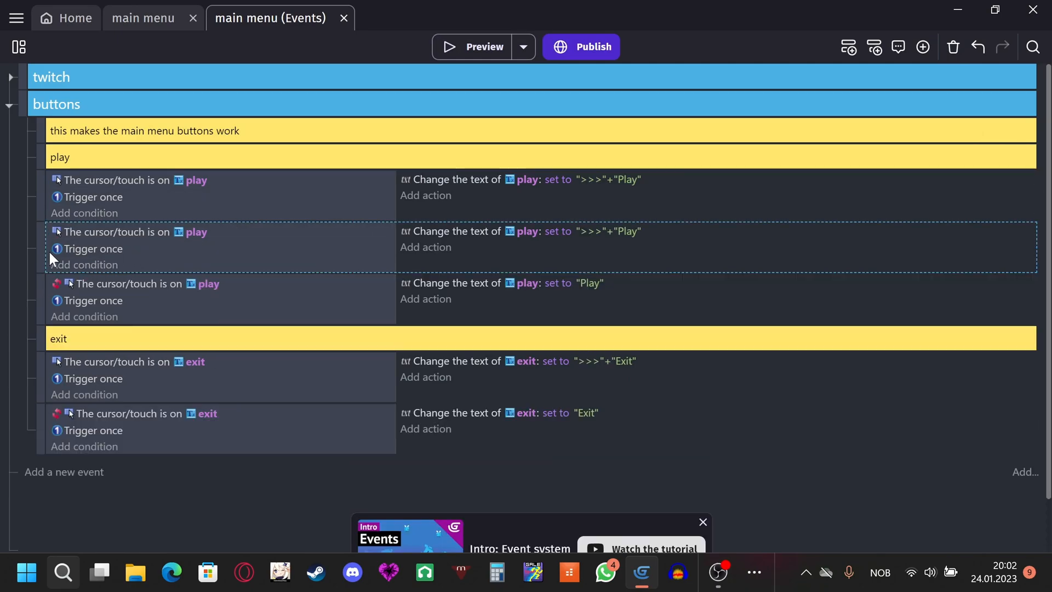
drag(42, 248, 44, 310)
click(412, 284)
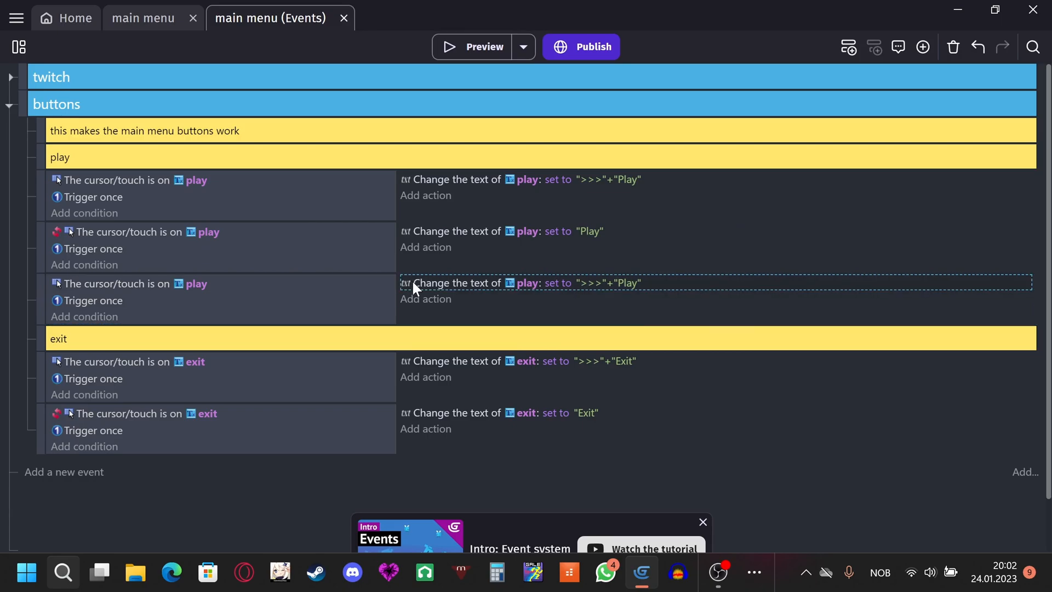
key(Delete)
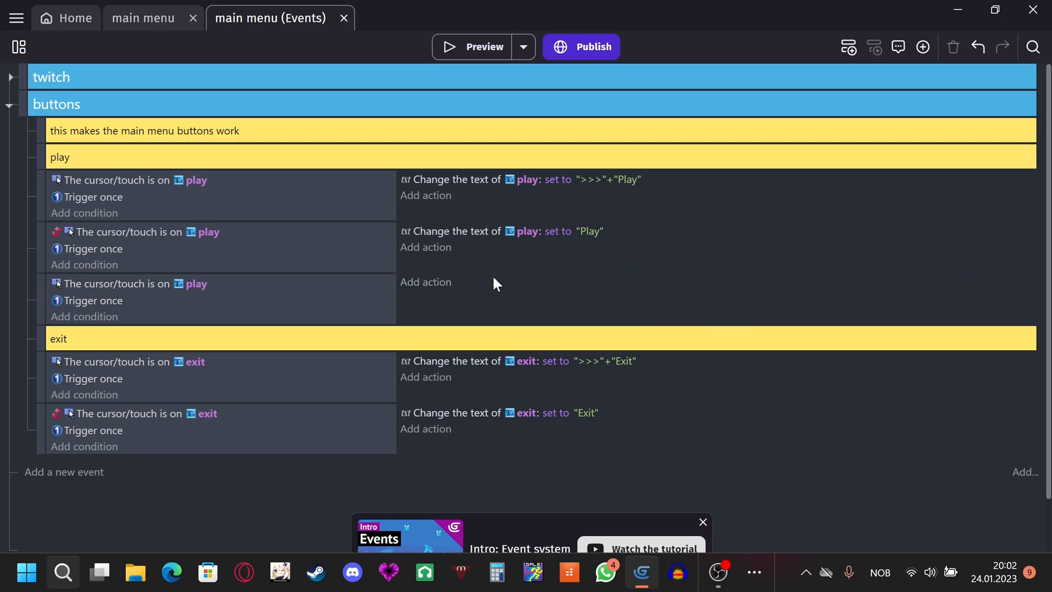
Add a Change the scene action to the duplicated play event with "game" as the new scene.
click(416, 283)
click(262, 124)
click(164, 266)
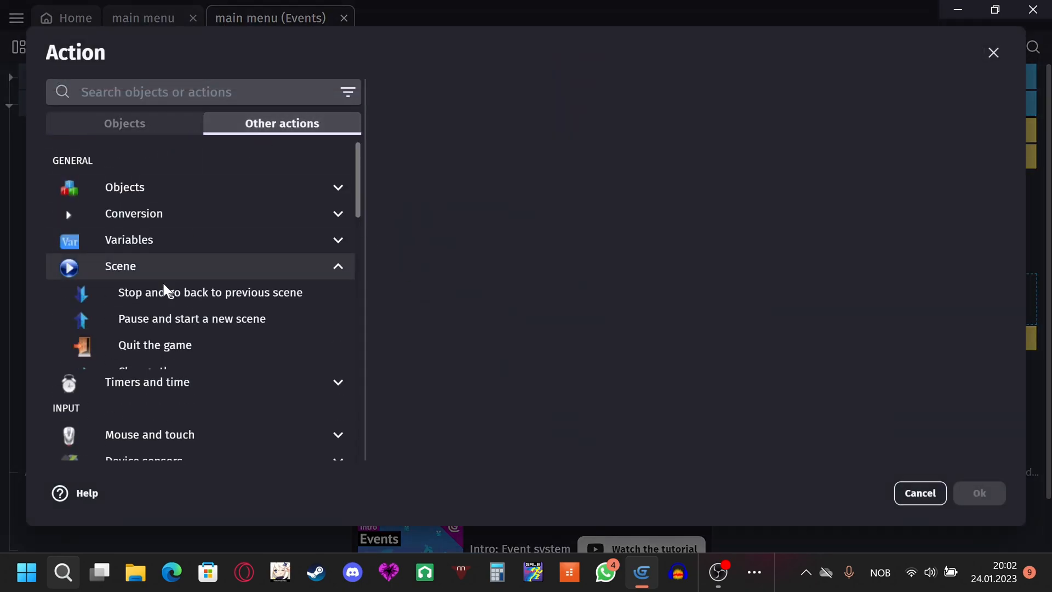
click(164, 370)
click(438, 238)
click(425, 281)
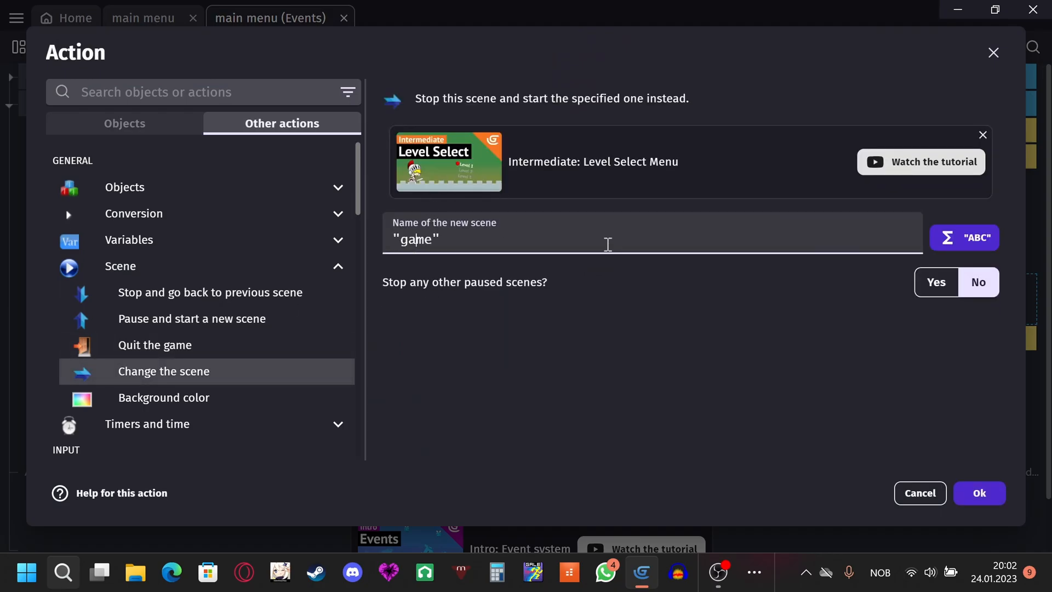
click(979, 492)
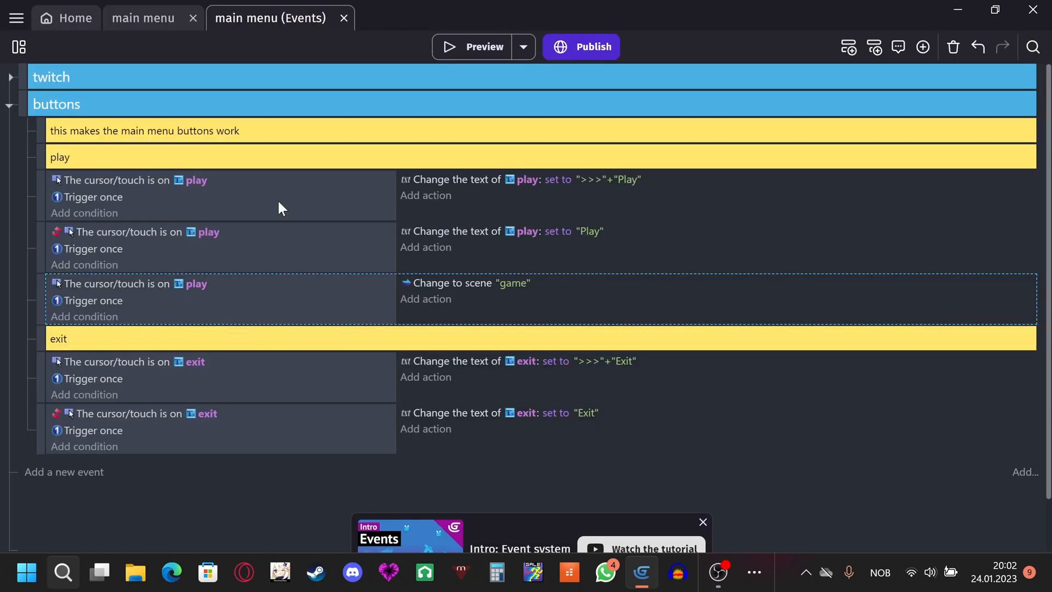
Add a Mouse button released condition for the Left (primary) button to the scene-change event, above Trigger once.
click(104, 315)
click(282, 123)
scroll(169, 282, down, 3)
scroll(172, 263, up, 2)
click(156, 291)
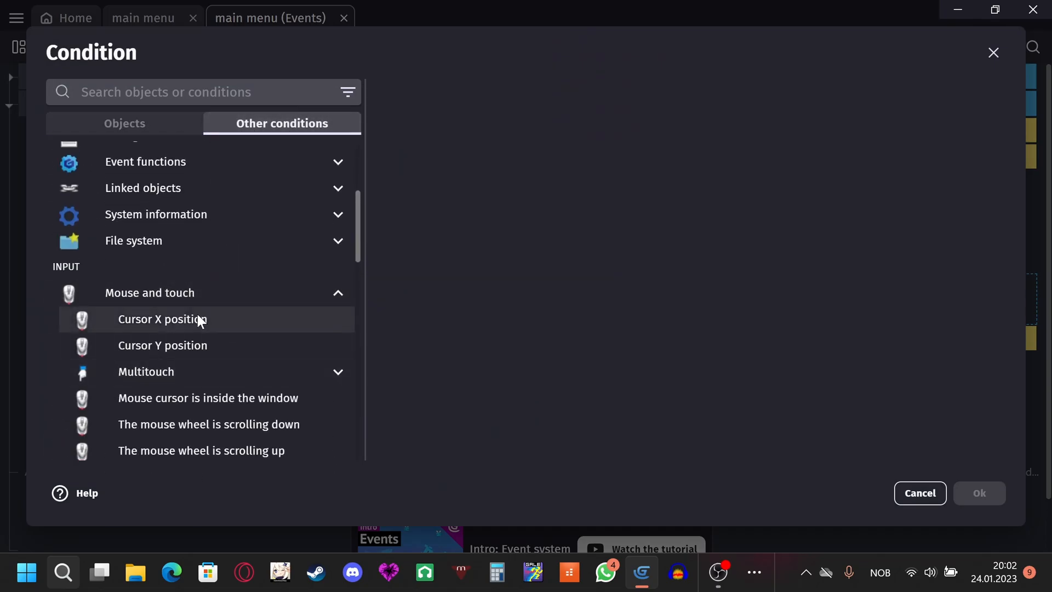
scroll(214, 356, down, 3)
click(228, 405)
click(436, 152)
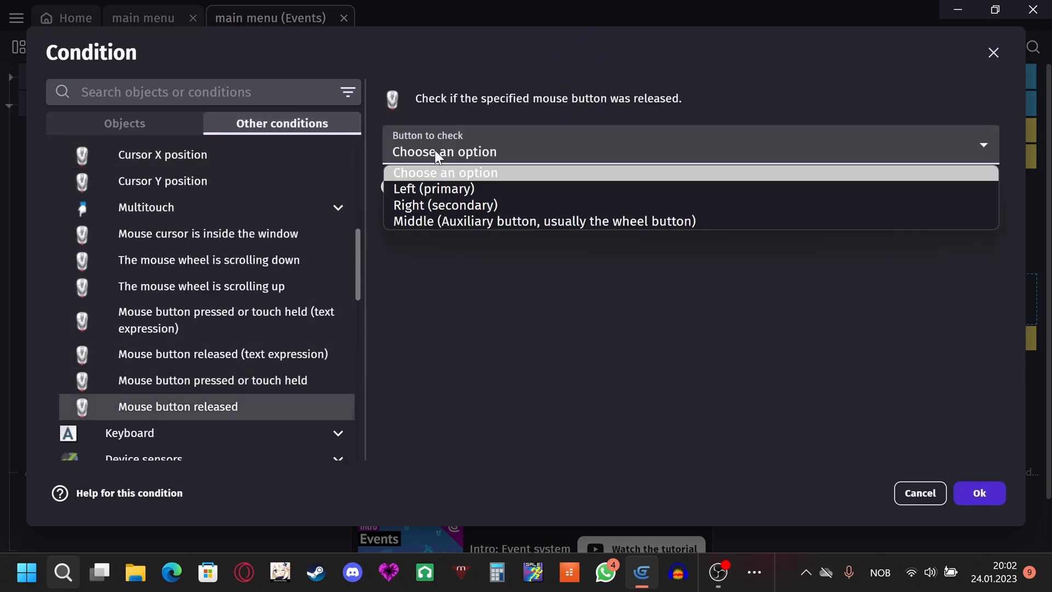
click(454, 188)
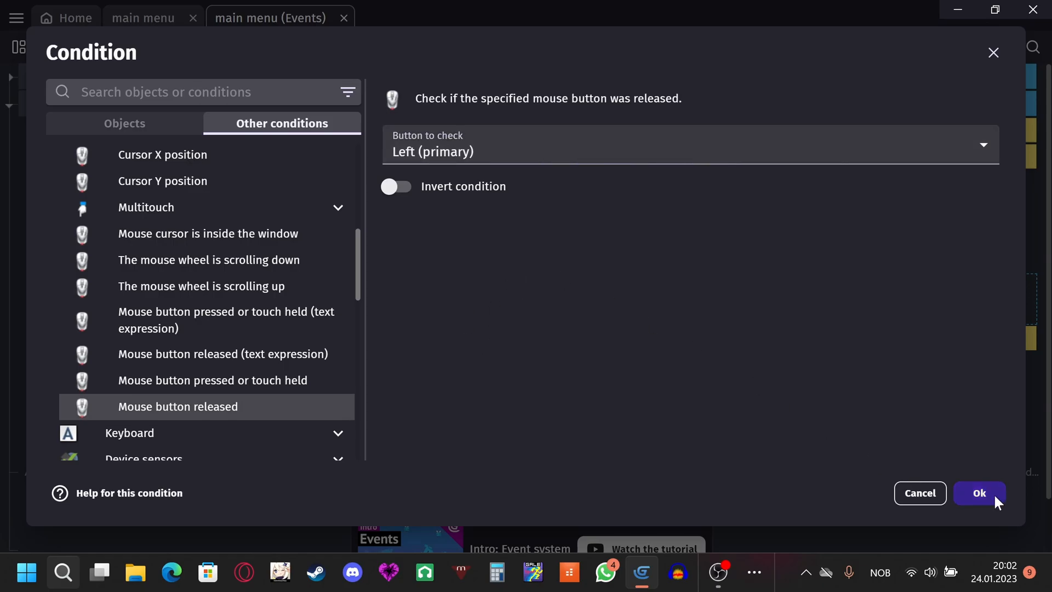
click(978, 493)
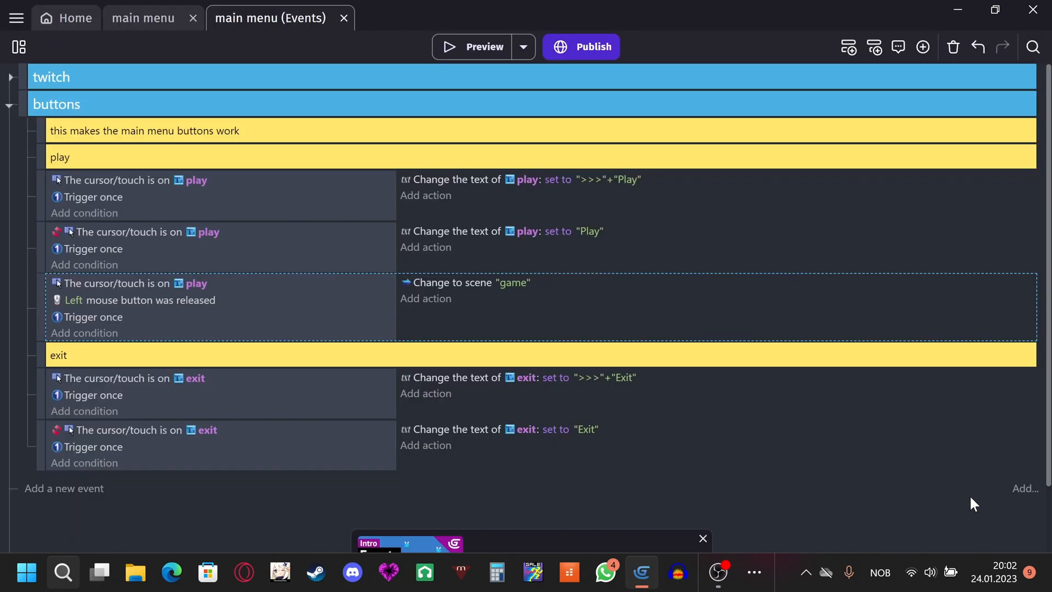
Preview the main menu twice and start the game with the Play option to test the scene change.
click(444, 46)
click(122, 379)
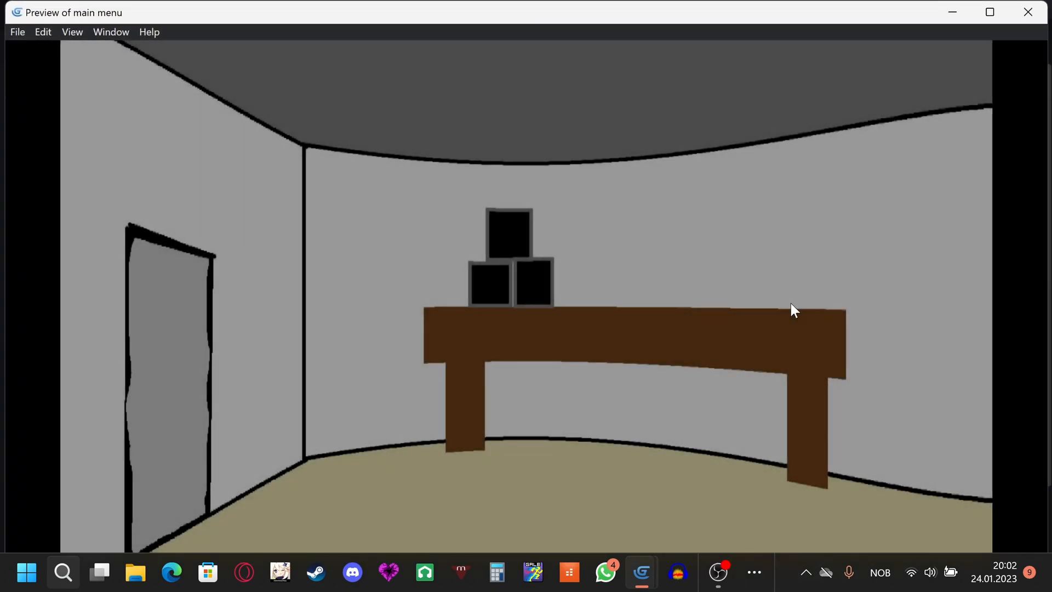
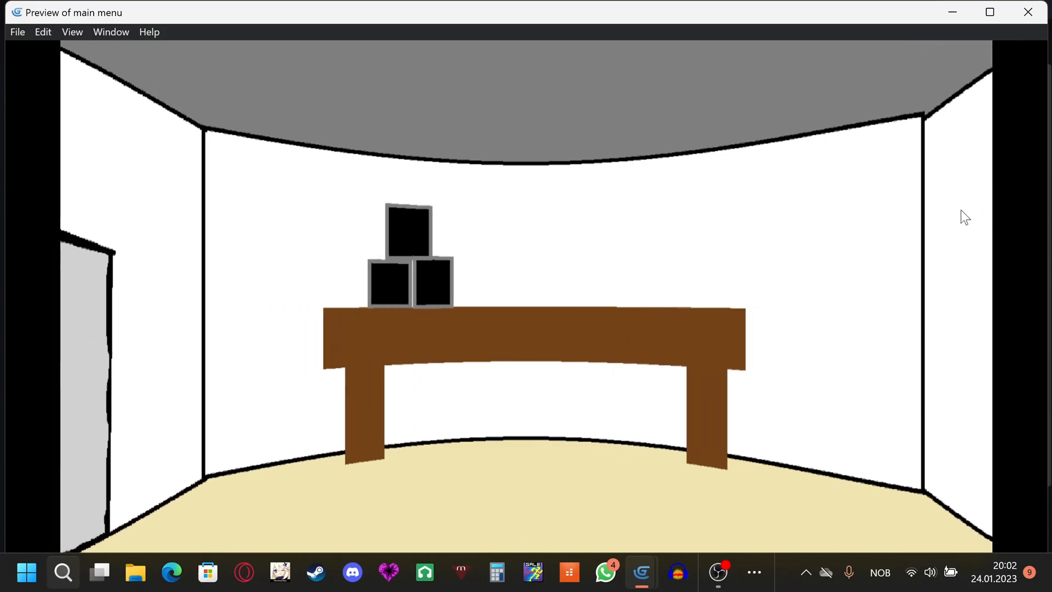
click(1027, 12)
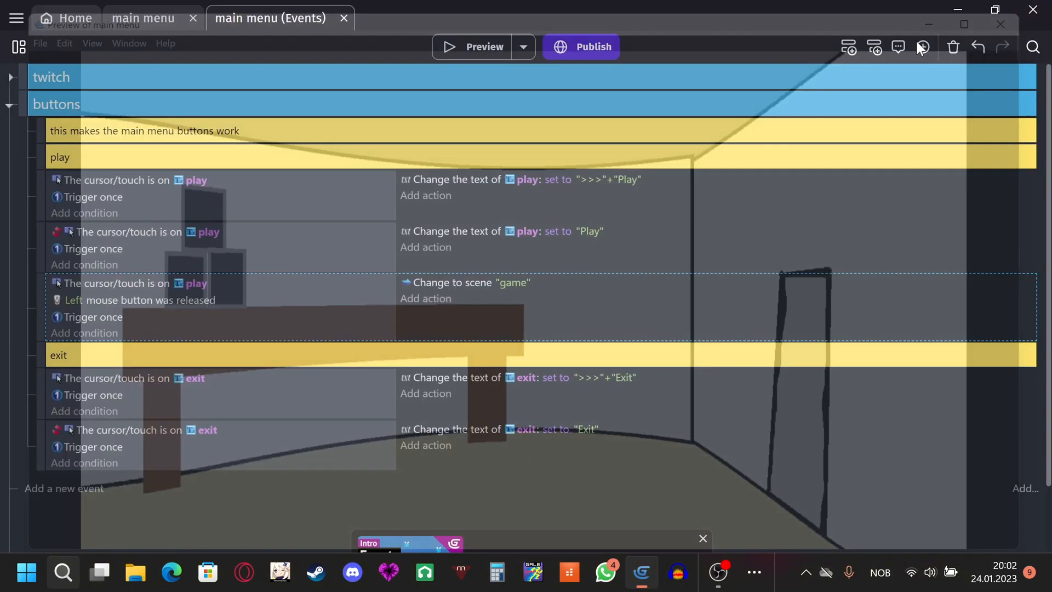
click(433, 51)
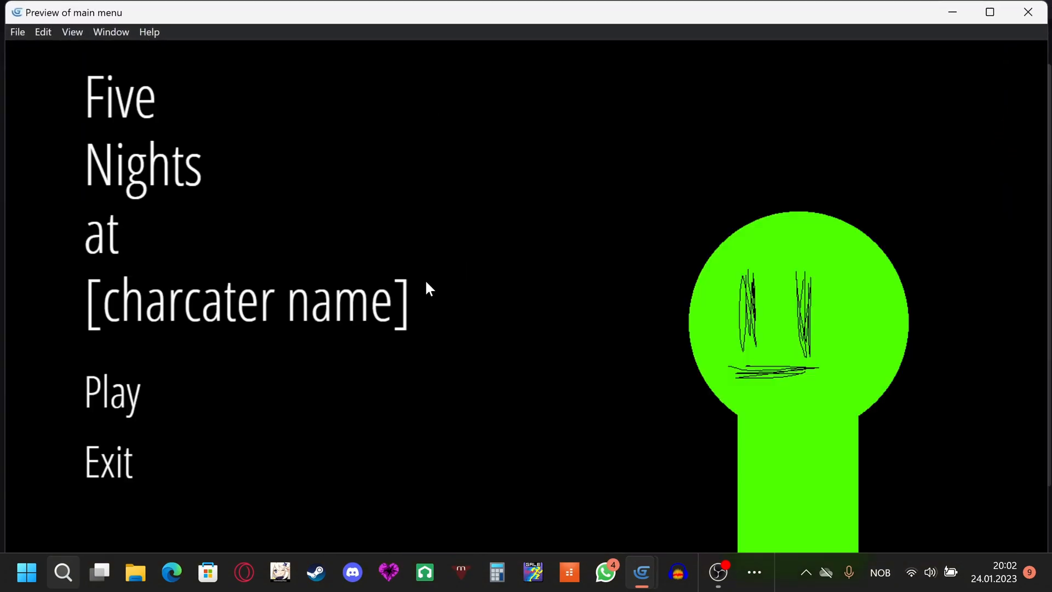
click(137, 390)
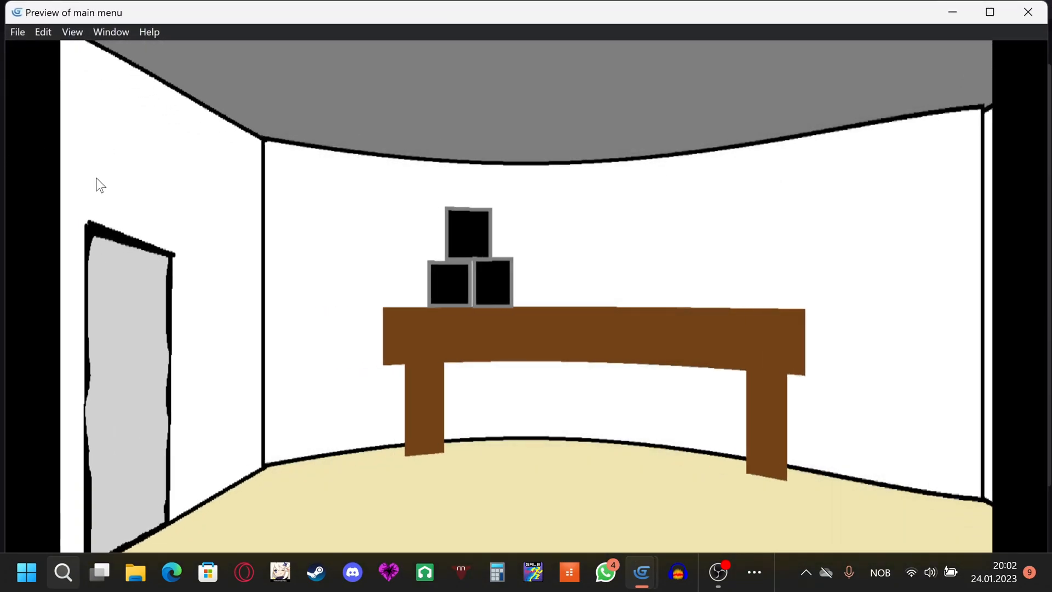
Duplicate the first exit hover event and move the copy below the inverted exit event.
click(1028, 12)
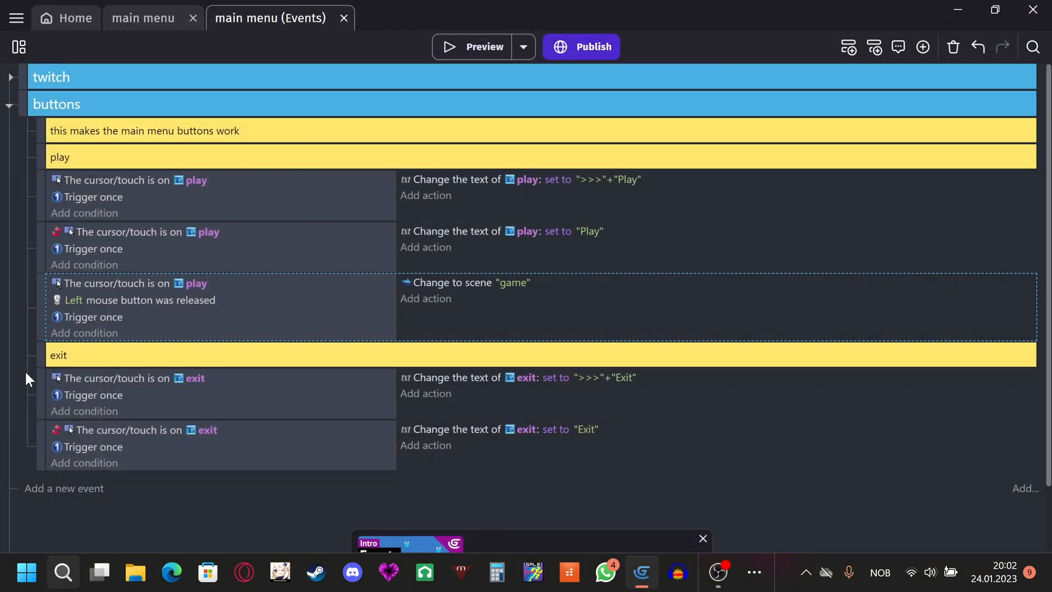
click(192, 408)
key(ctrl+c)
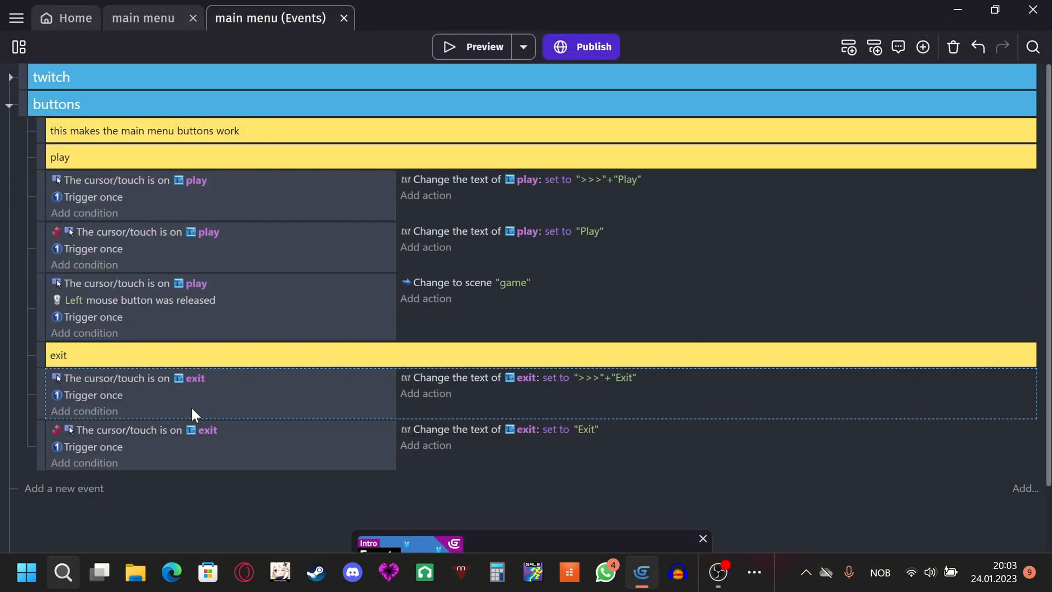
key(ctrl+v)
drag(39, 449, 48, 390)
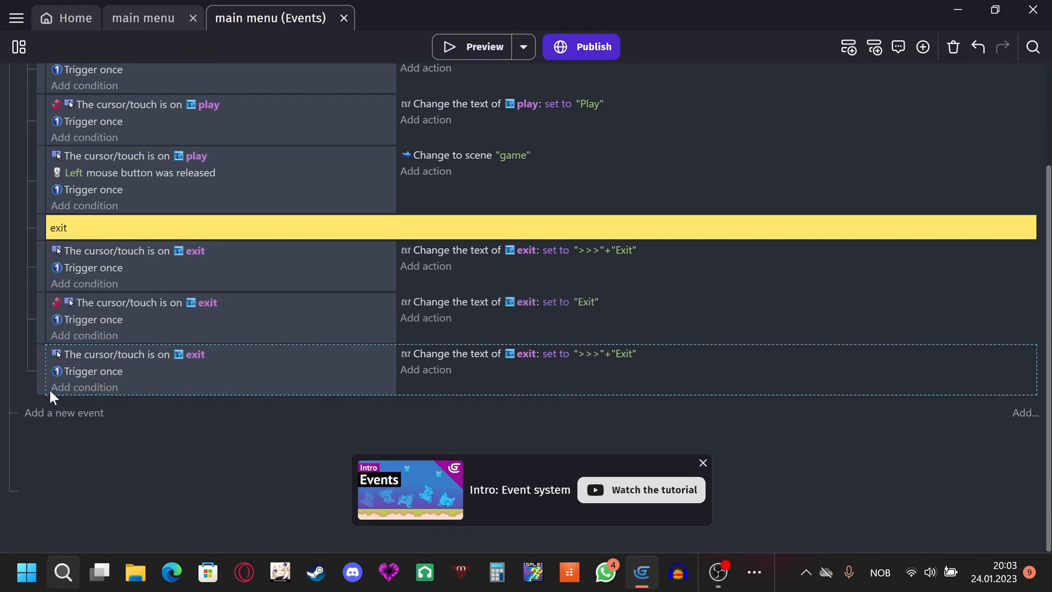
Copy the Left mouse button released condition from the play event into the duplicated exit event above Trigger once, and delete the copy's text action.
click(93, 173)
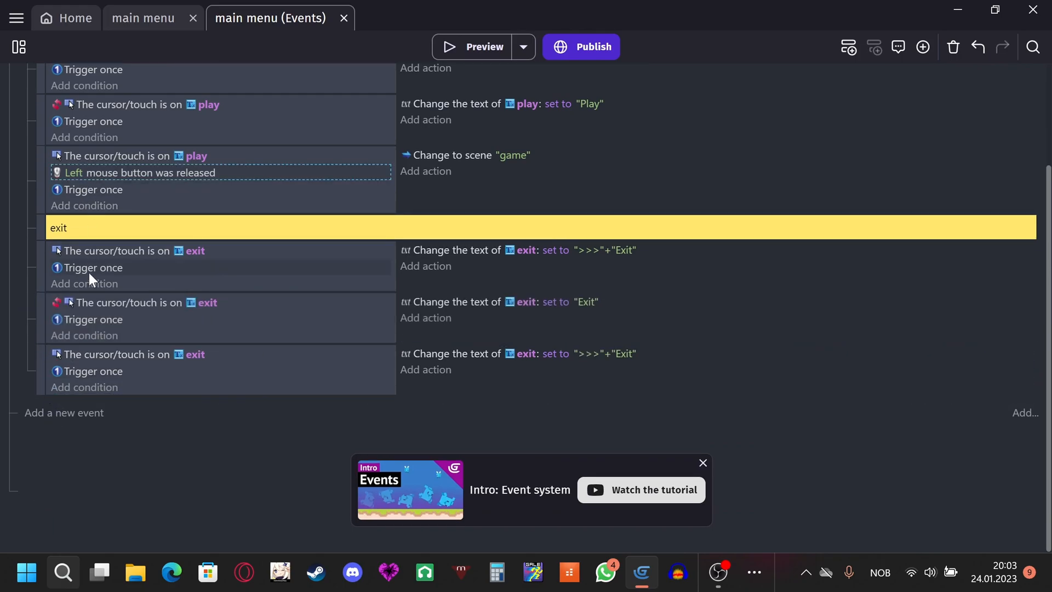
click(108, 372)
key(ctrl+v)
click(471, 356)
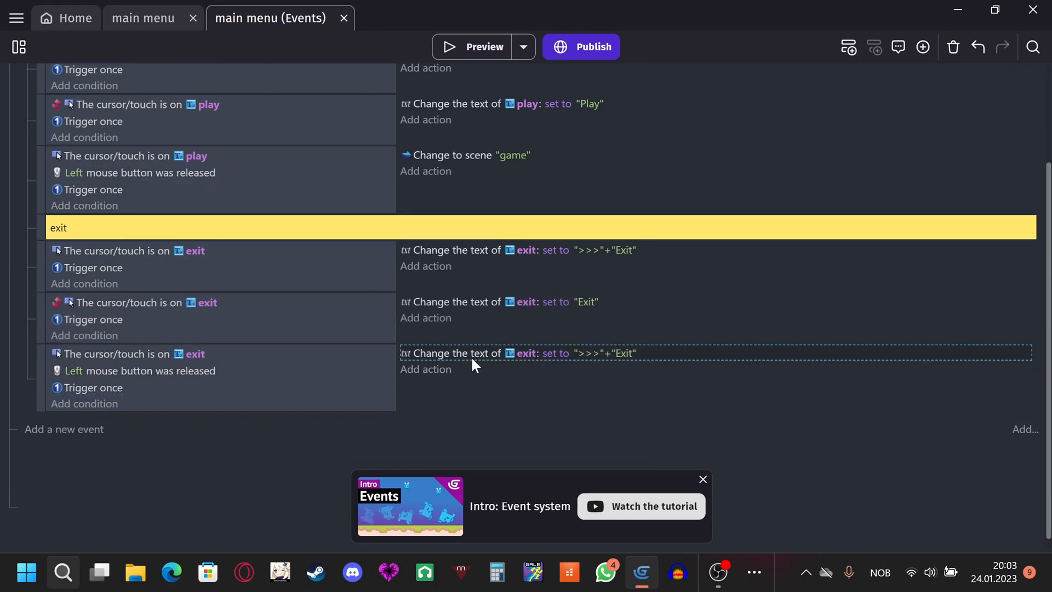
key(Delete)
Add a Quit the game action to the duplicated exit event.
click(425, 352)
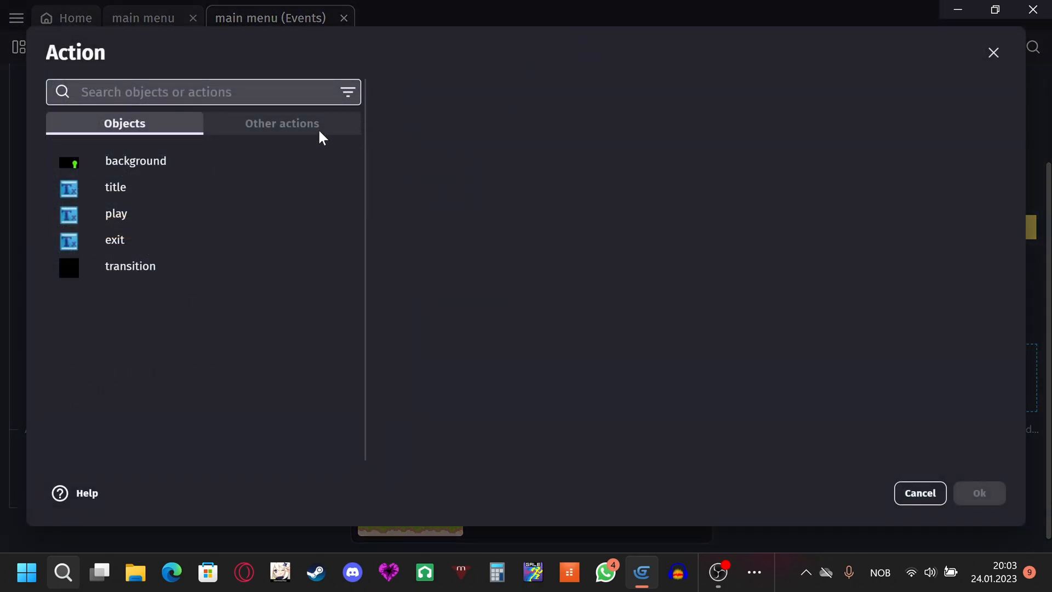
click(321, 131)
click(195, 271)
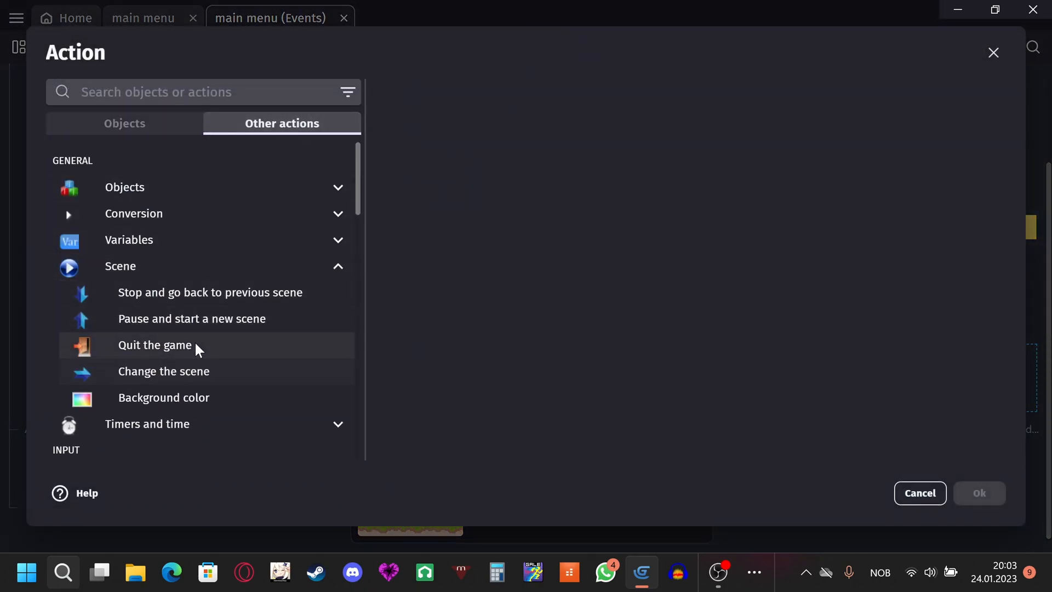
click(155, 345)
click(997, 493)
Preview the main menu to test the Exit option, and collapse the buttons event group.
click(474, 55)
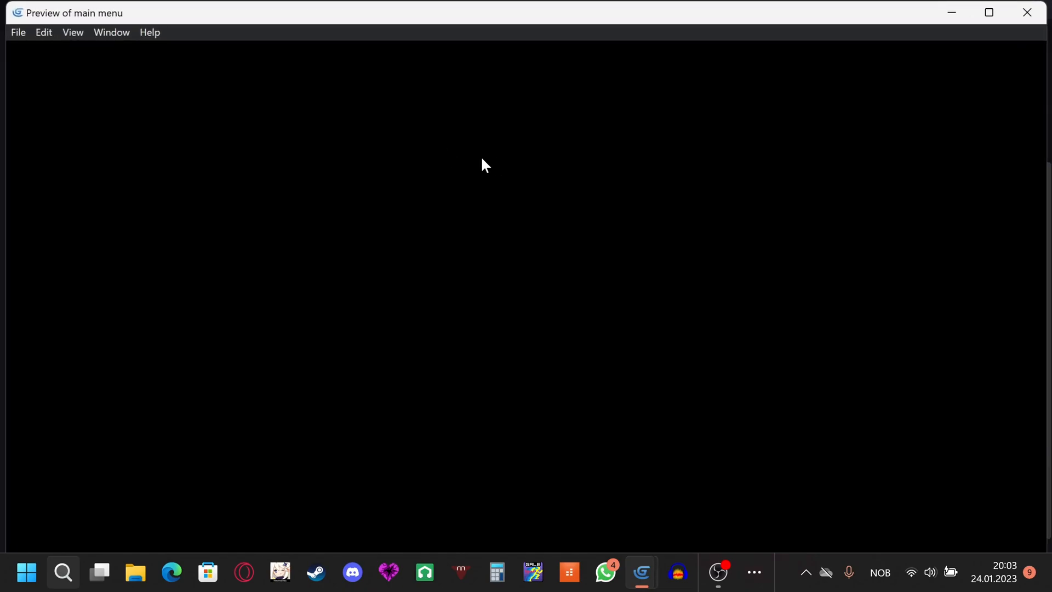
click(147, 442)
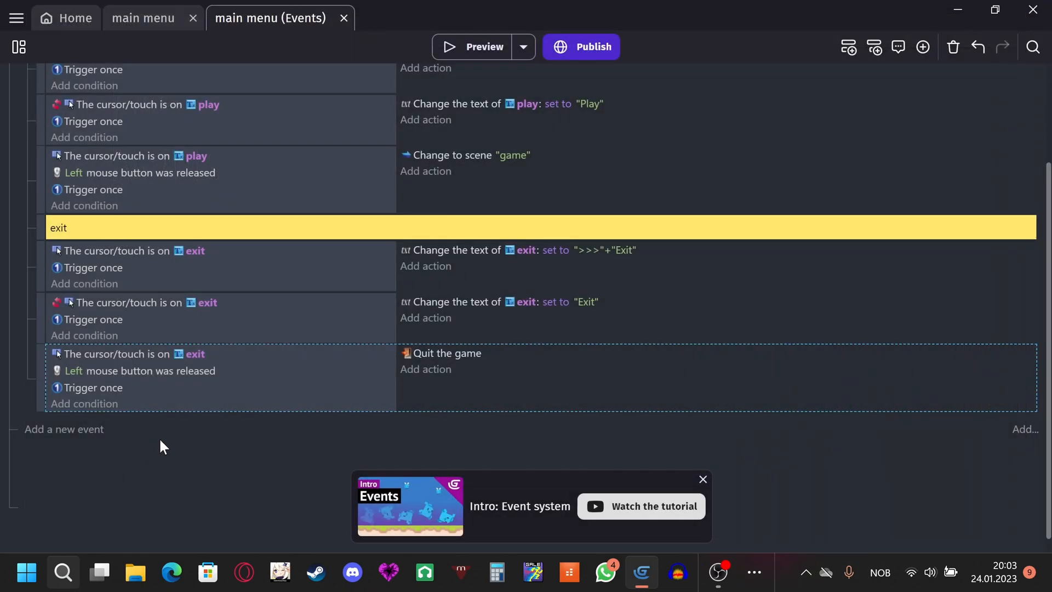
scroll(32, 318, up, 3)
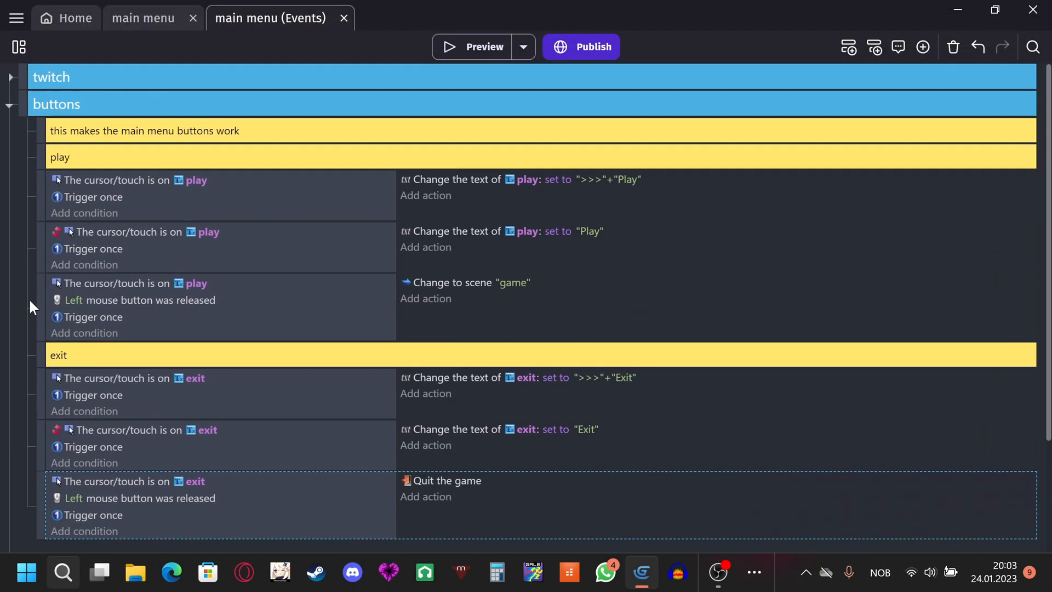
click(10, 104)
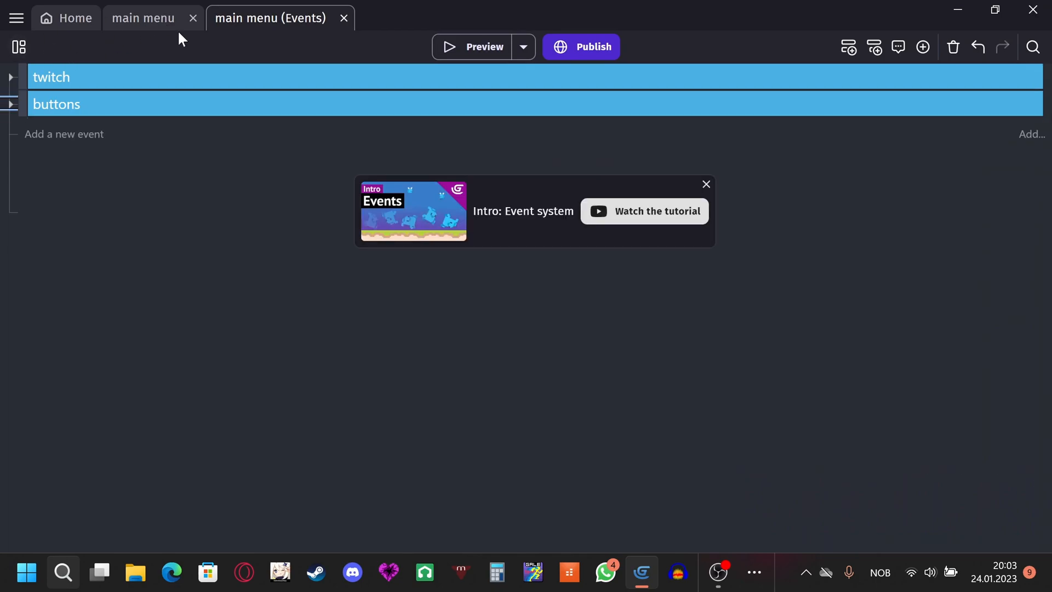
Preview the main menu again, start the game with the Play option, and close the preview.
click(479, 55)
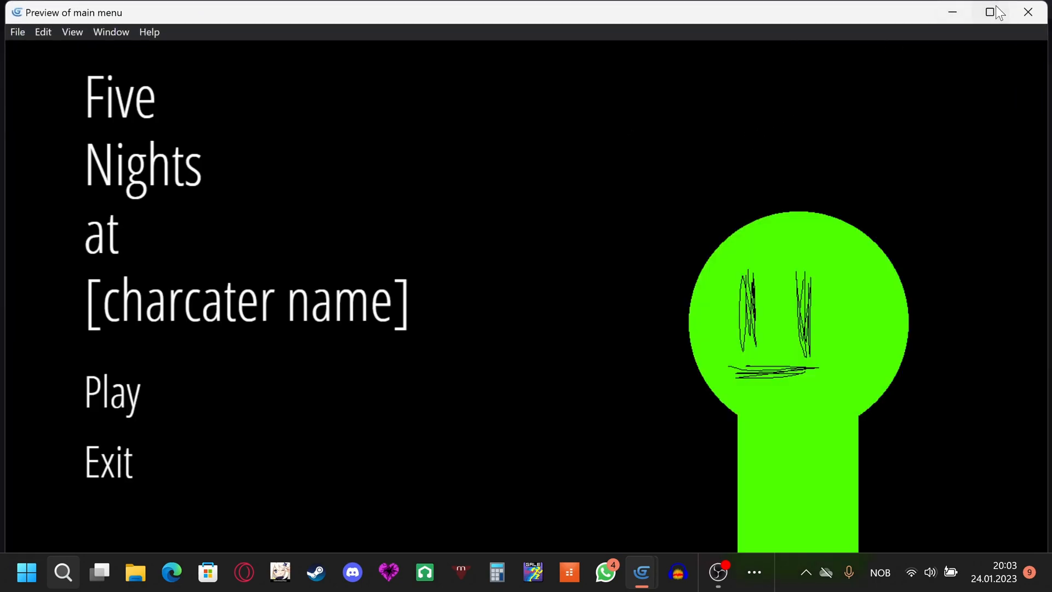
click(146, 392)
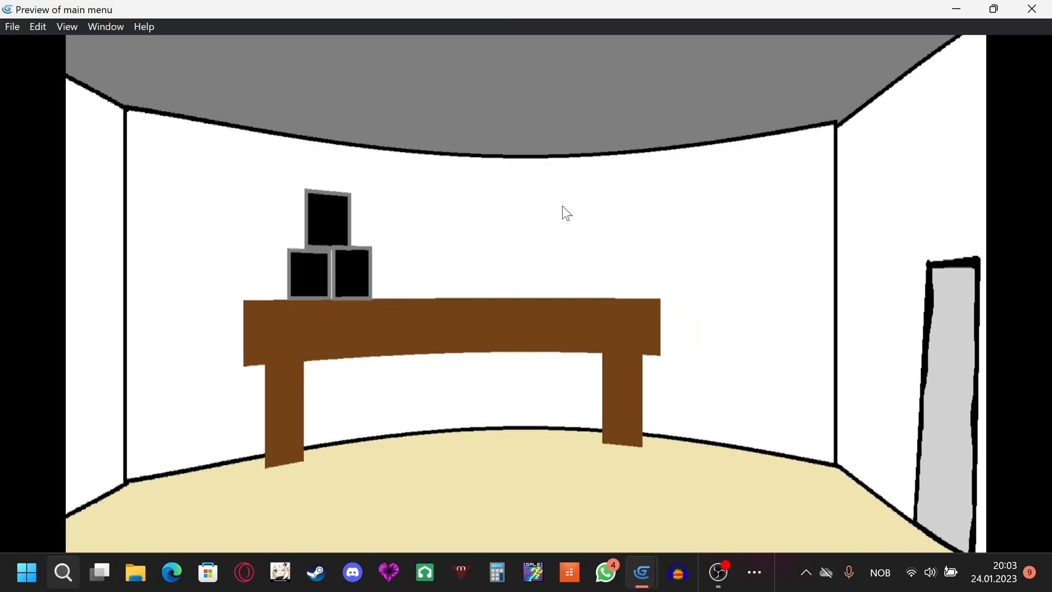
click(1031, 9)
Check the sprite and the behaviors of the transition object in the main menu scene.
click(134, 18)
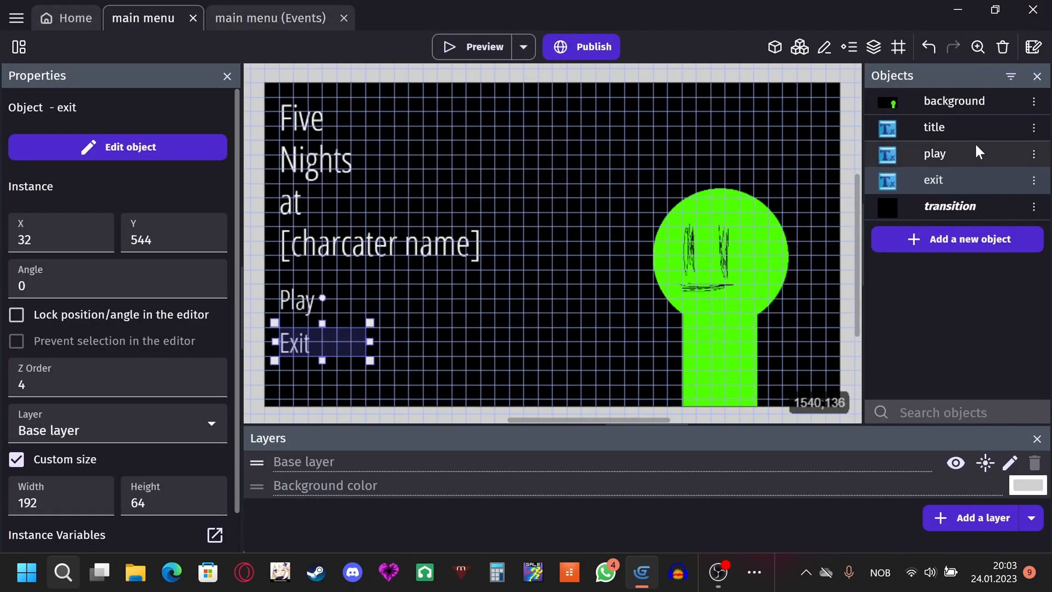
click(920, 211)
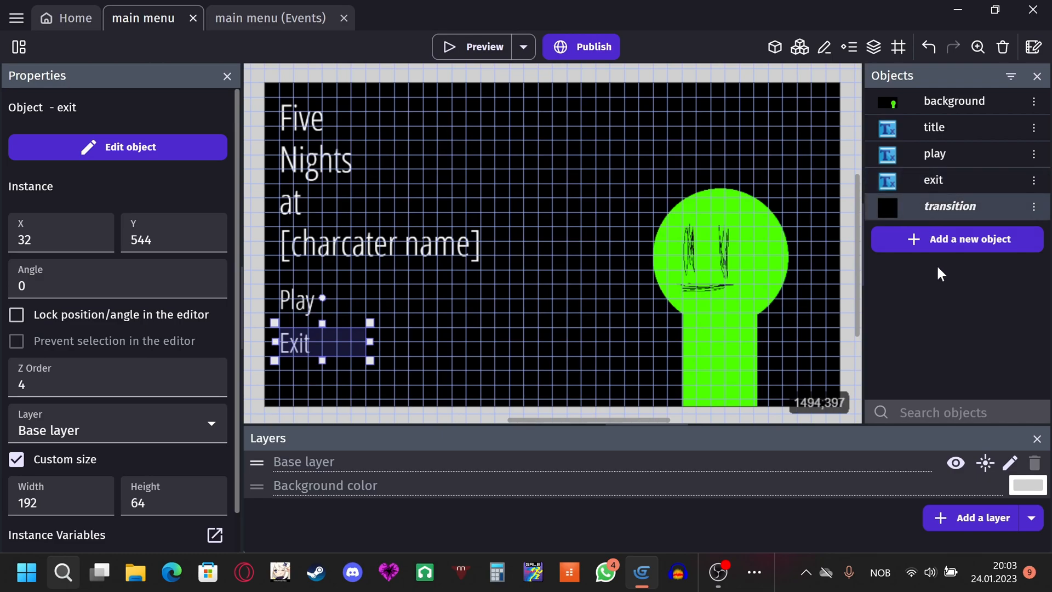
double_click(958, 205)
click(431, 291)
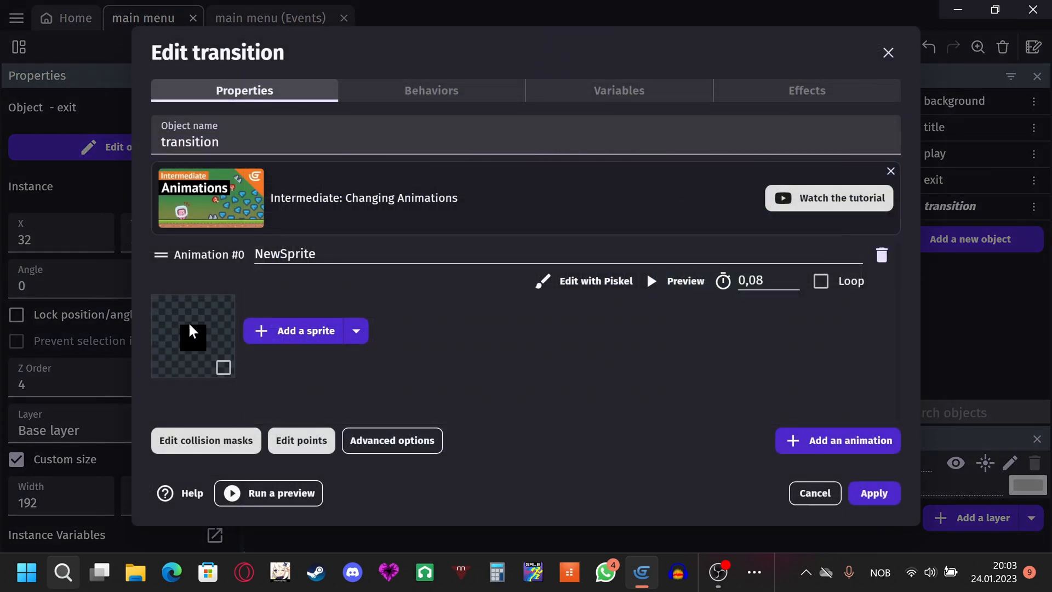
click(440, 97)
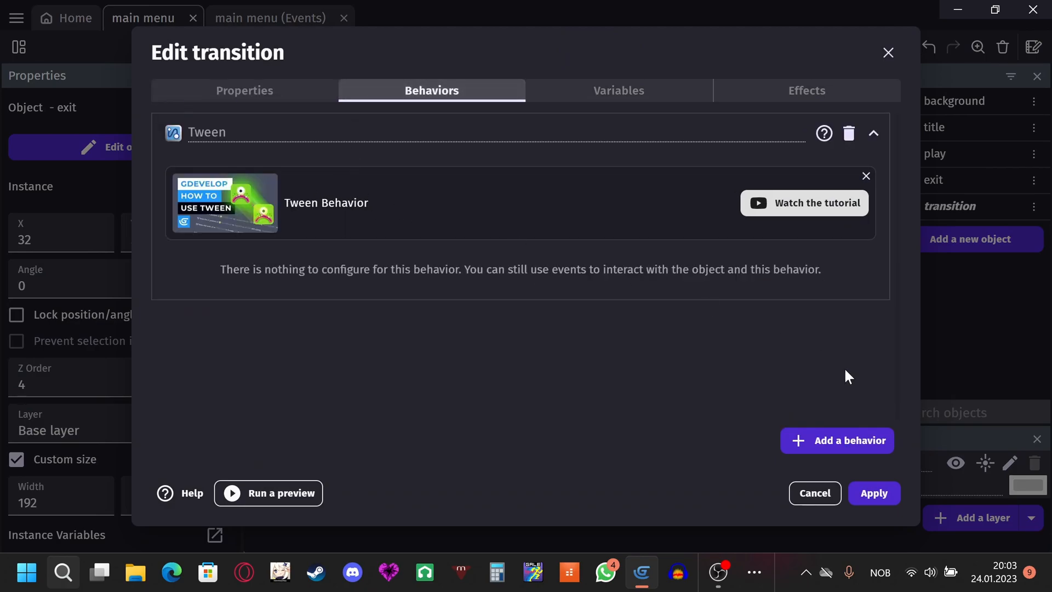
click(875, 492)
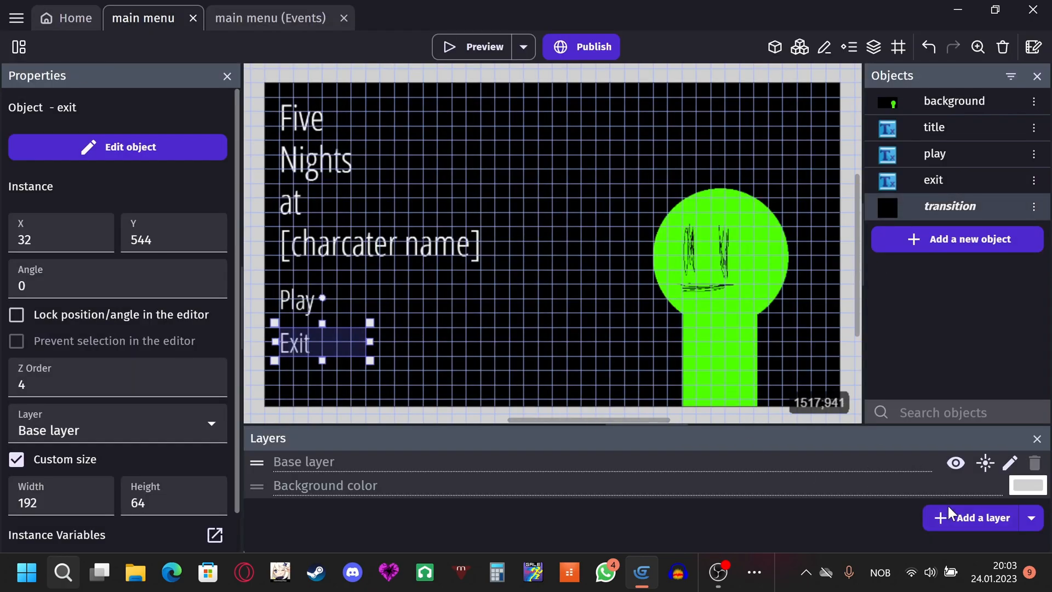
Add a layer named "ui" to the main menu scene.
click(975, 517)
text(ui)
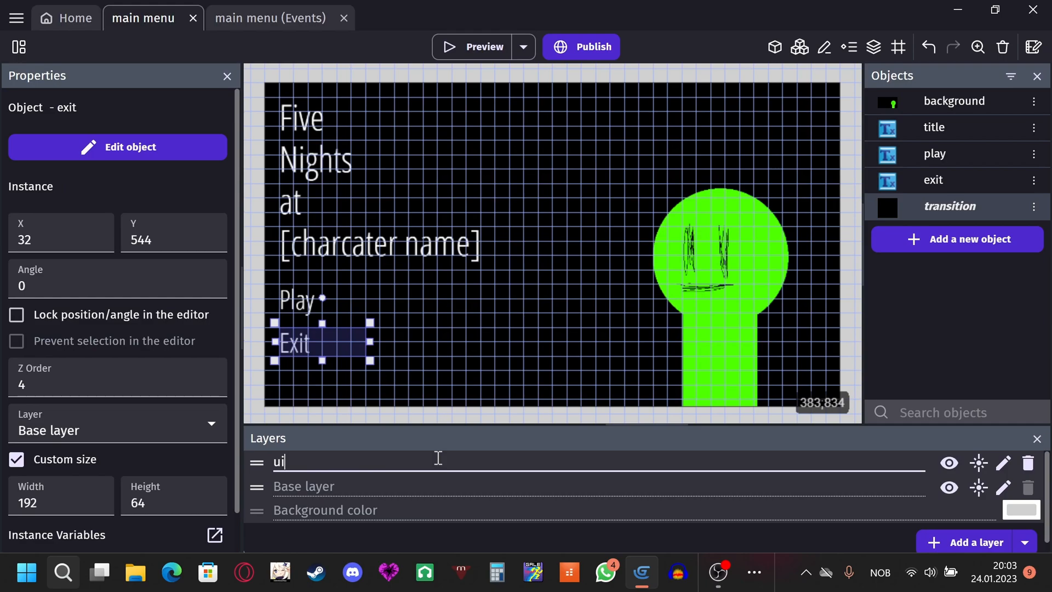
click(563, 383)
Place a transition instance over the whole menu, stretched to 1280 wide and 736 high, and preview the scene.
drag(876, 208, 846, 113)
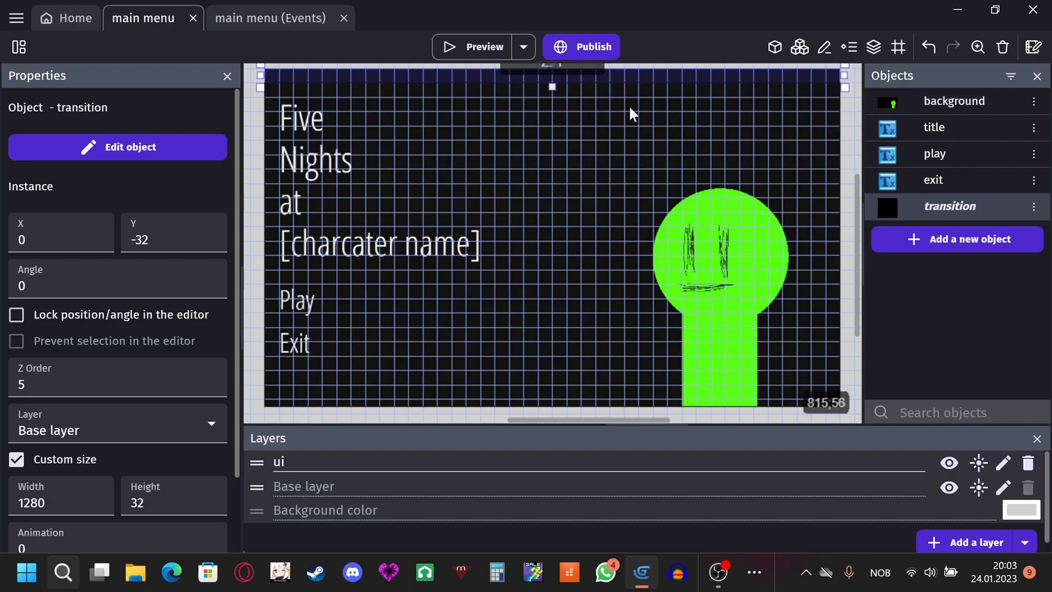
drag(552, 87, 552, 405)
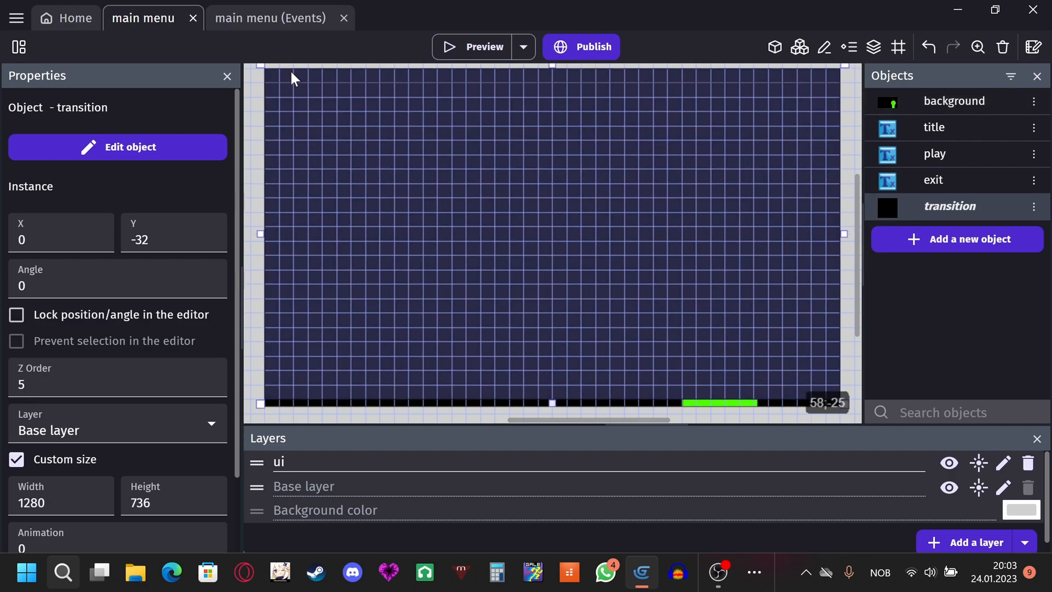
drag(290, 69, 293, 81)
scroll(643, 229, down, 3)
scroll(644, 237, up, 3)
click(666, 394)
click(485, 48)
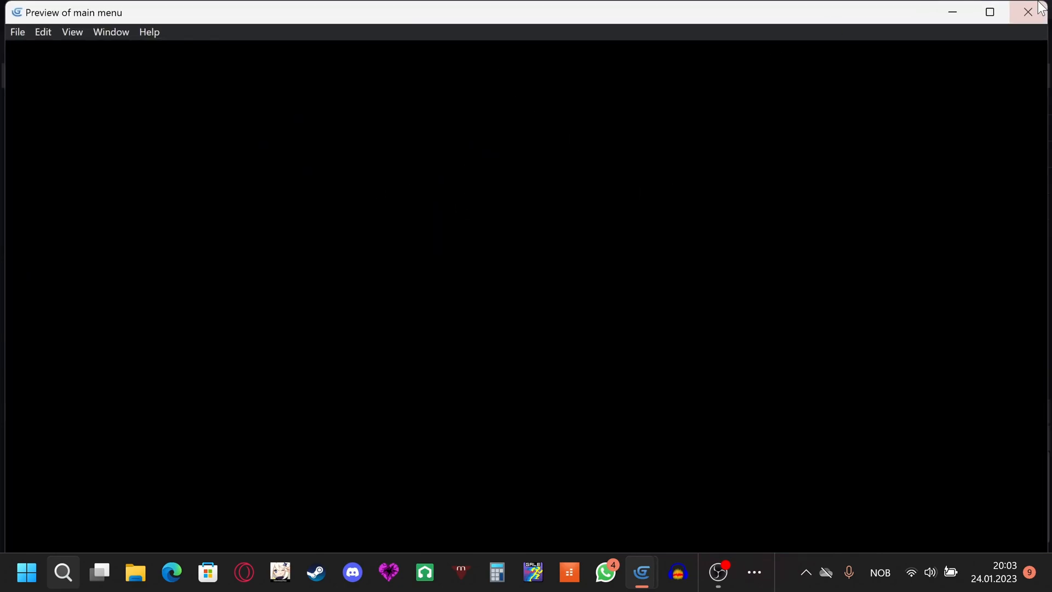
click(1012, 7)
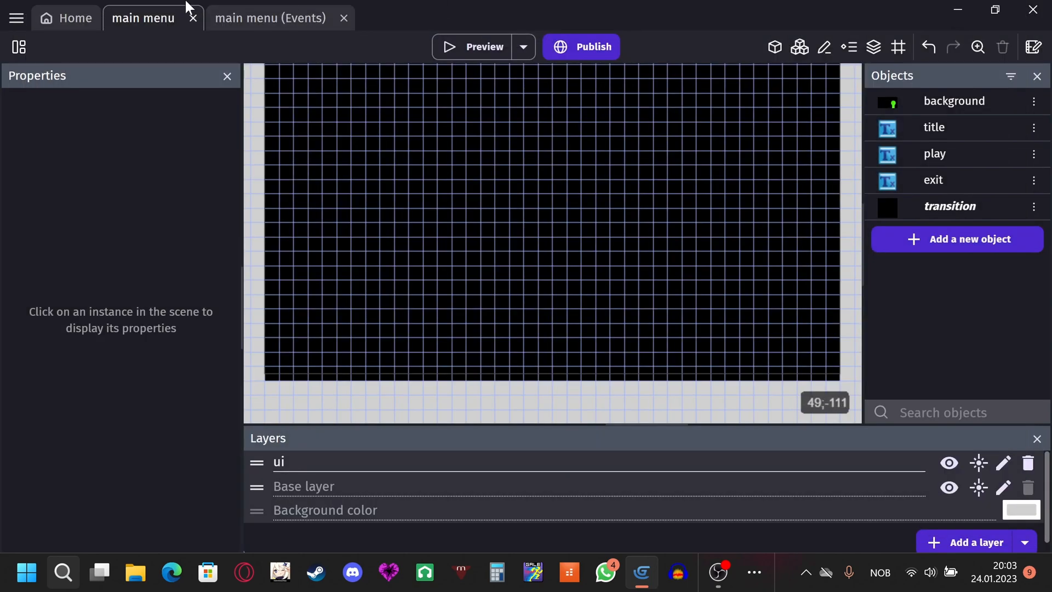
Add a new empty event below the buttons group in the main menu events and open its condition choices.
click(214, 12)
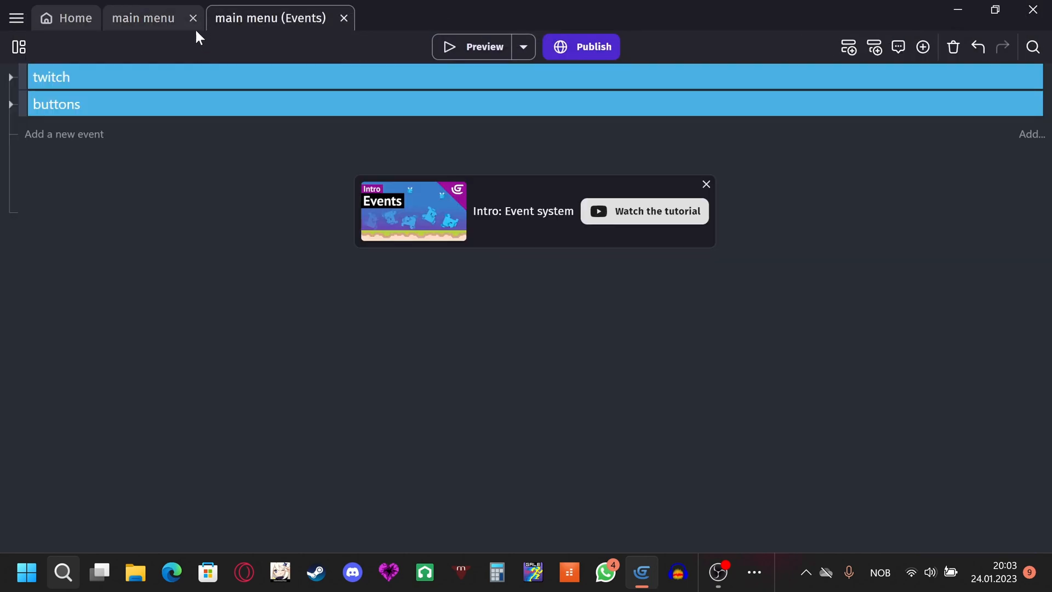
right_click(44, 141)
click(47, 159)
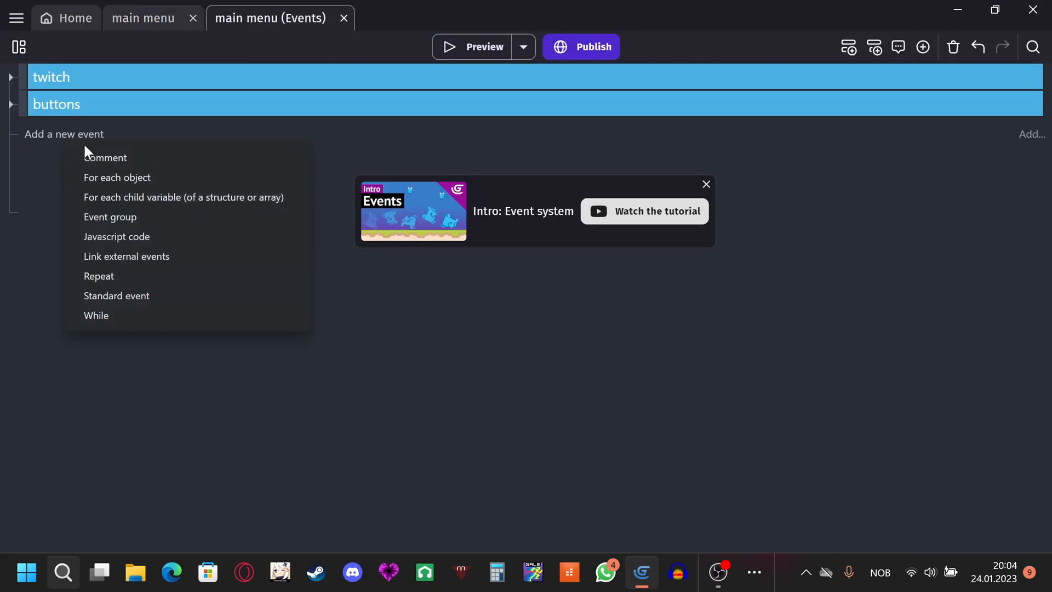
right_click(42, 133)
click(46, 112)
click(47, 109)
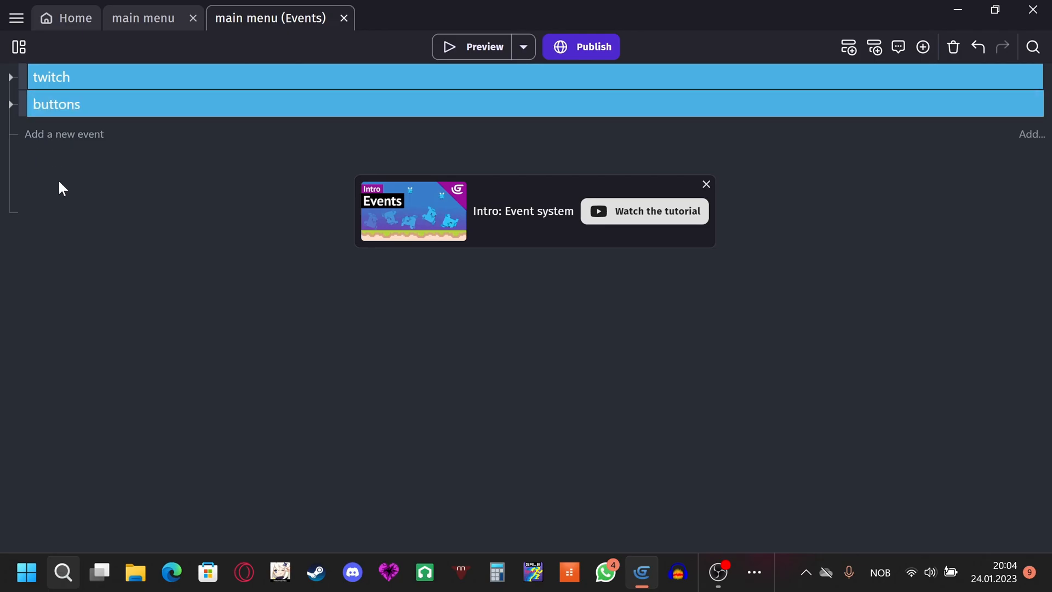
click(63, 134)
click(67, 132)
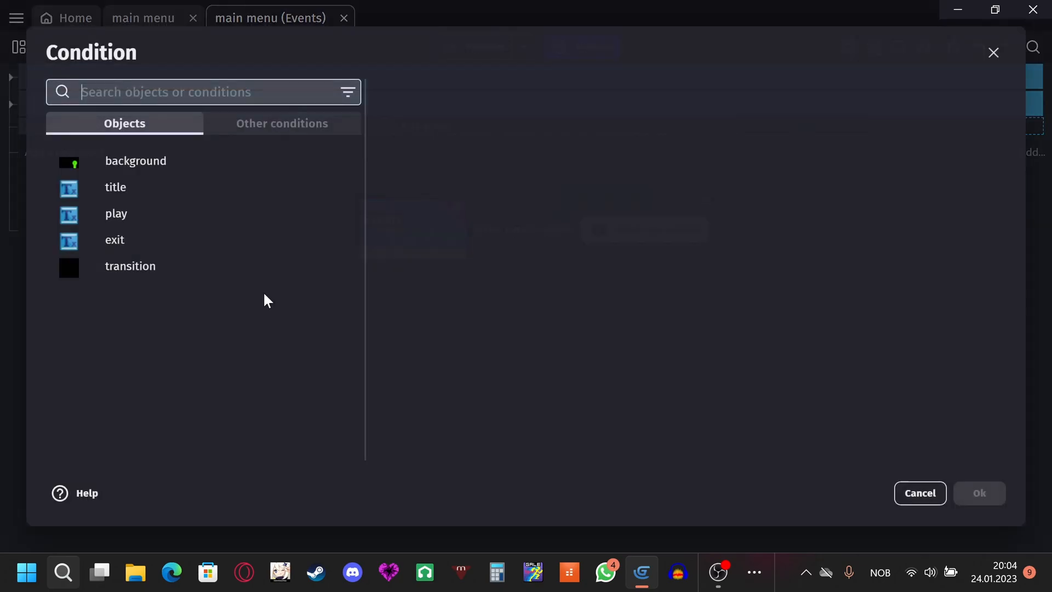
click(716, 571)
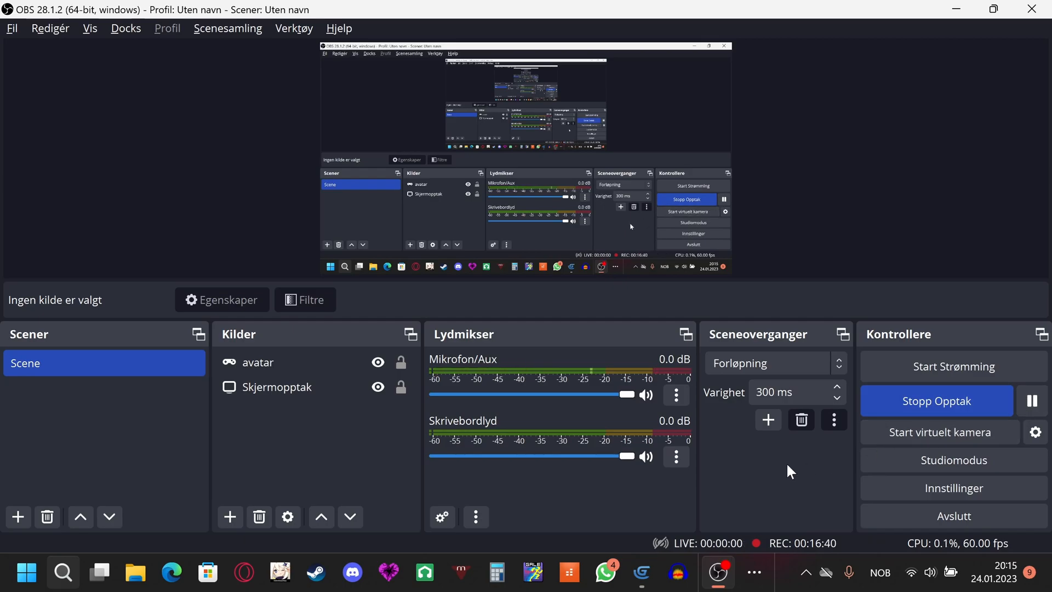
click(641, 571)
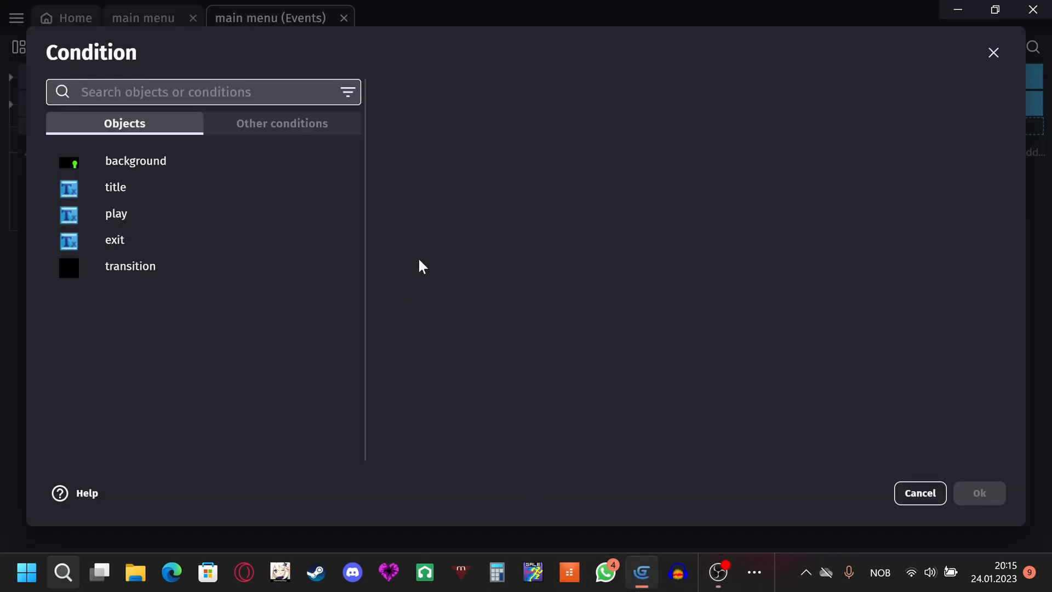
Cancel the unfinished condition and check the transition object for its Tween behavior.
click(913, 495)
click(173, 27)
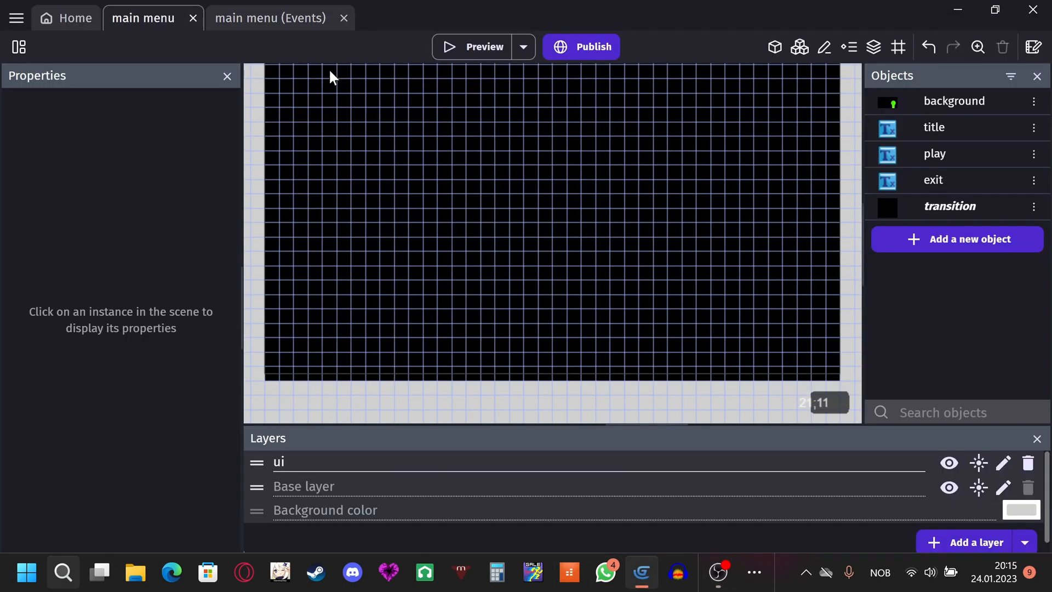
double_click(969, 204)
click(456, 89)
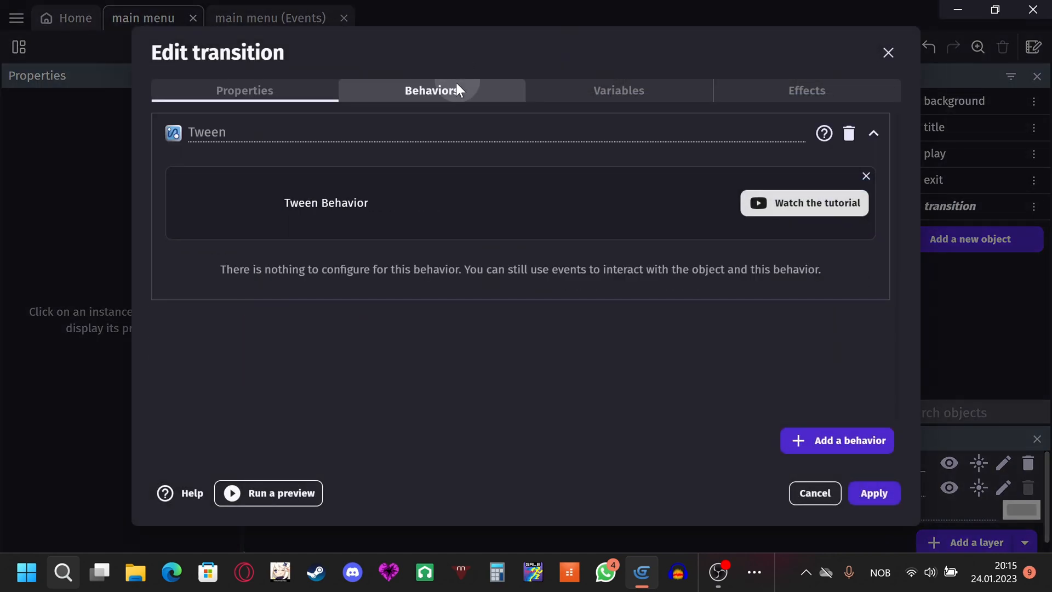
click(894, 491)
Add an At the beginning of the scene condition to the empty event below the buttons group.
click(265, 17)
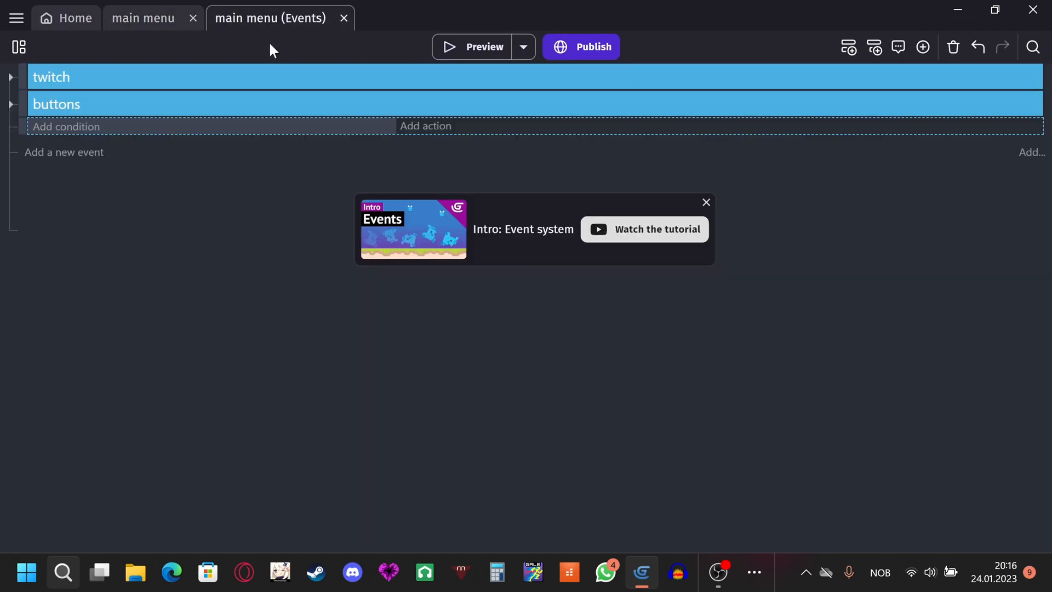
click(77, 127)
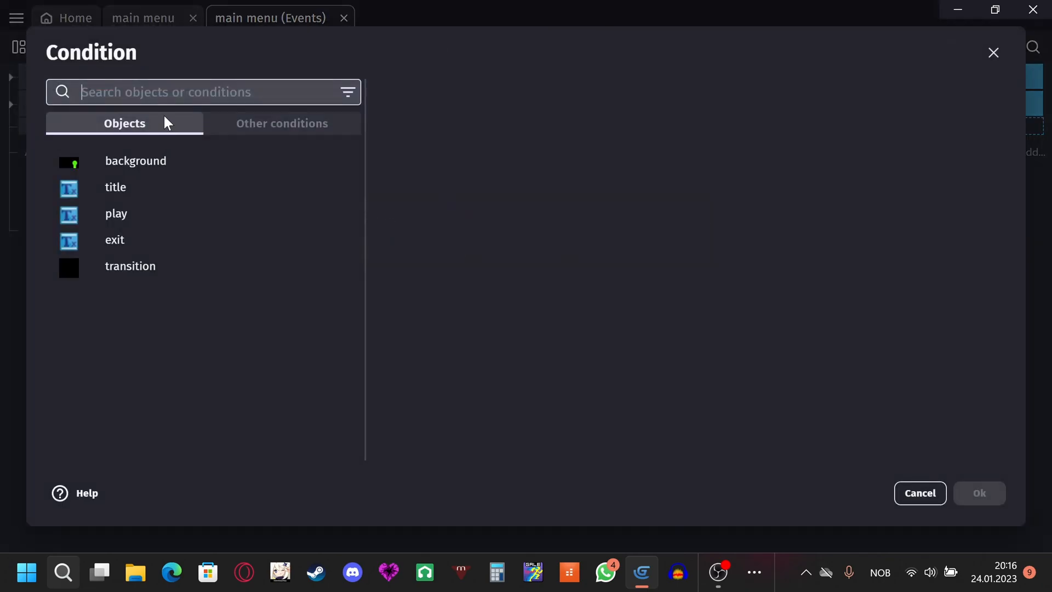
click(282, 125)
click(179, 241)
click(181, 265)
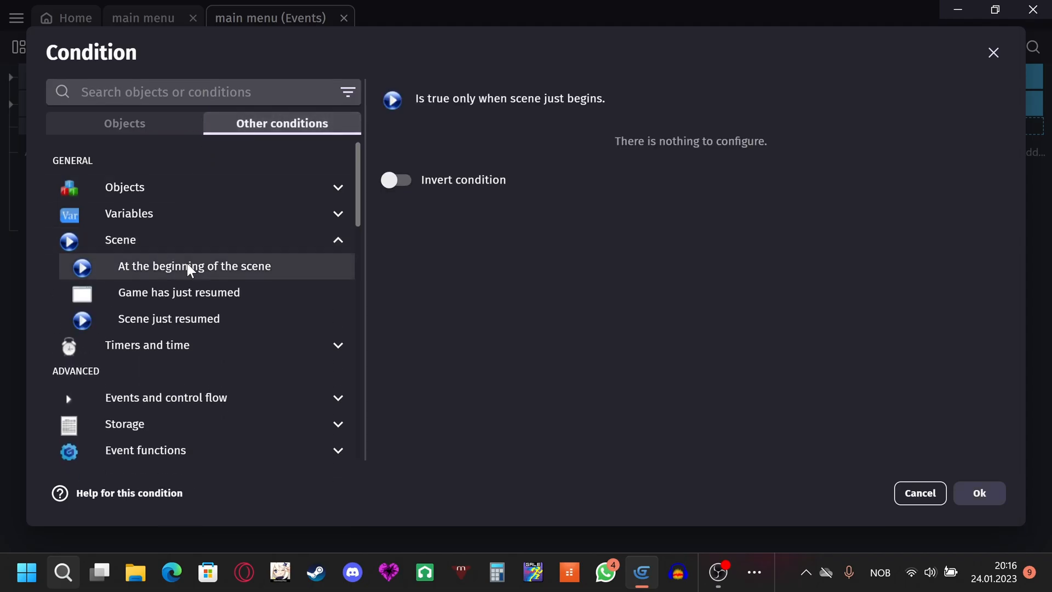
click(964, 500)
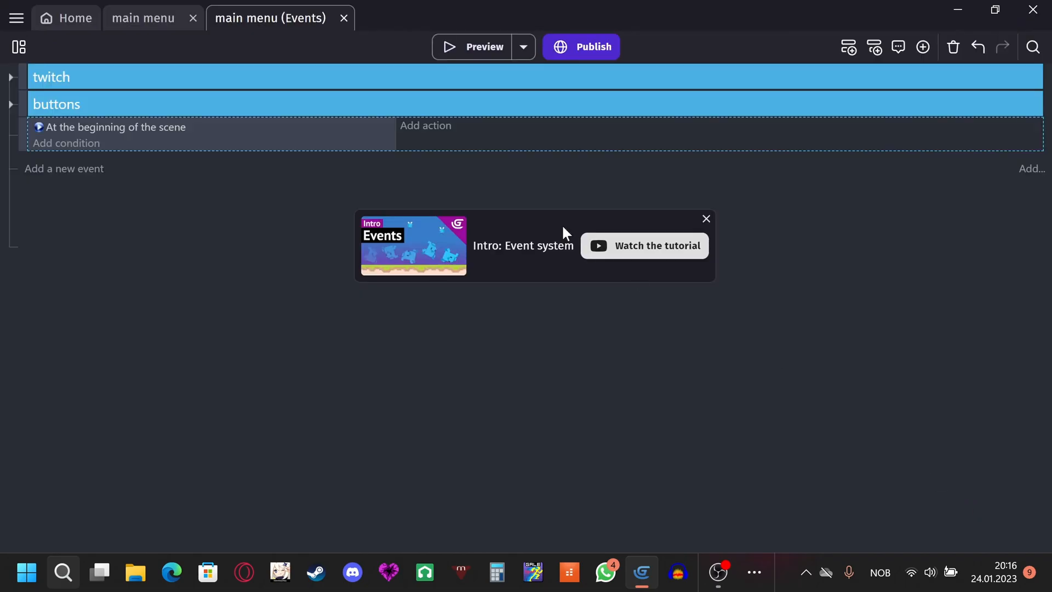
Start a Tween object opacity action for the transition object in the scene-start event, with the identifier "fade out".
click(436, 133)
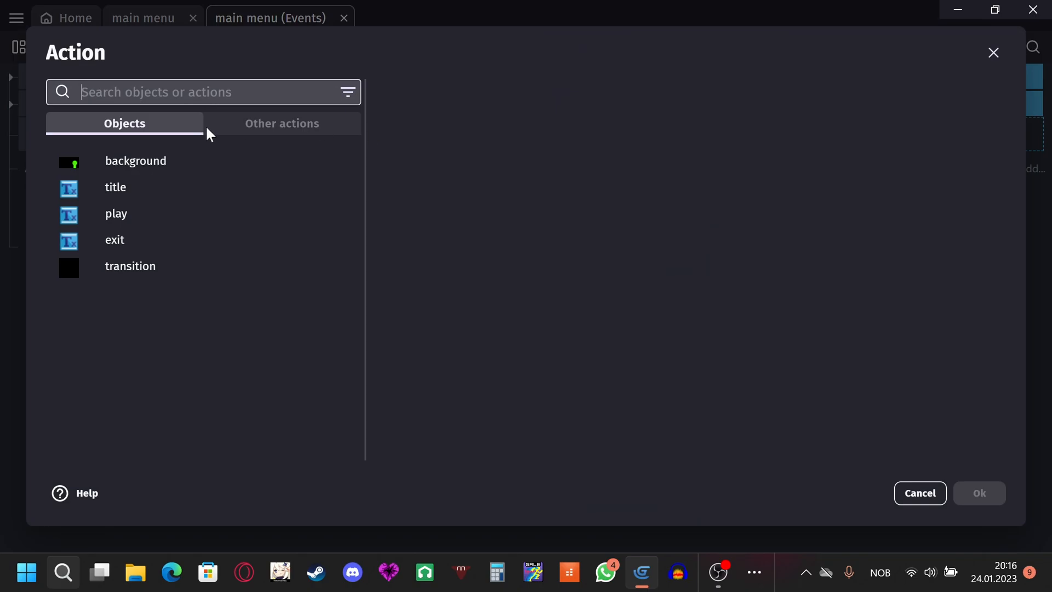
click(145, 261)
scroll(436, 265, down, 9)
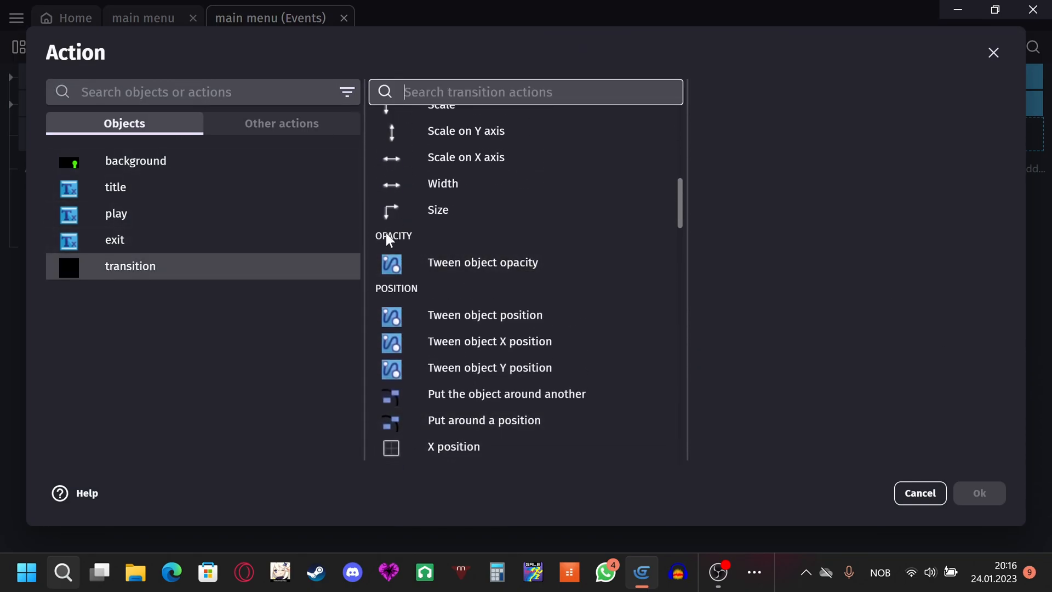
click(453, 264)
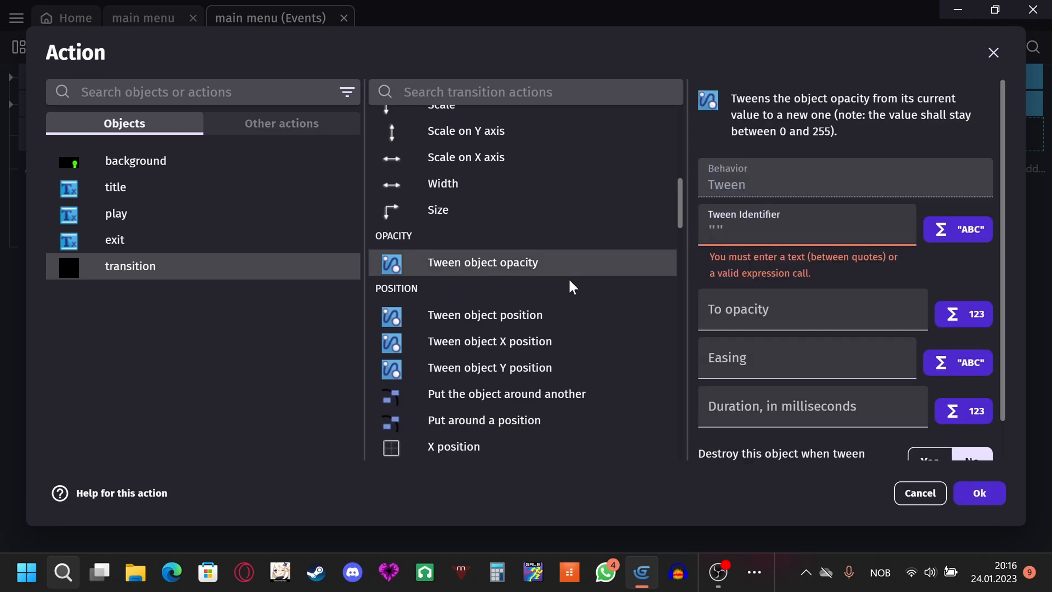
key(BackSpace)
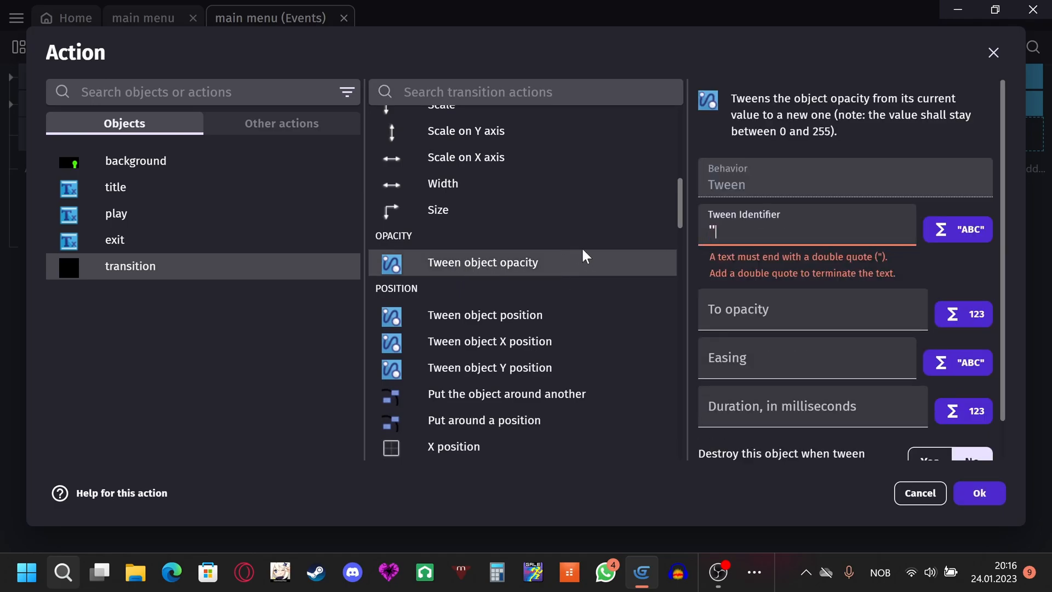
text(fade away")
drag(788, 232, 764, 234)
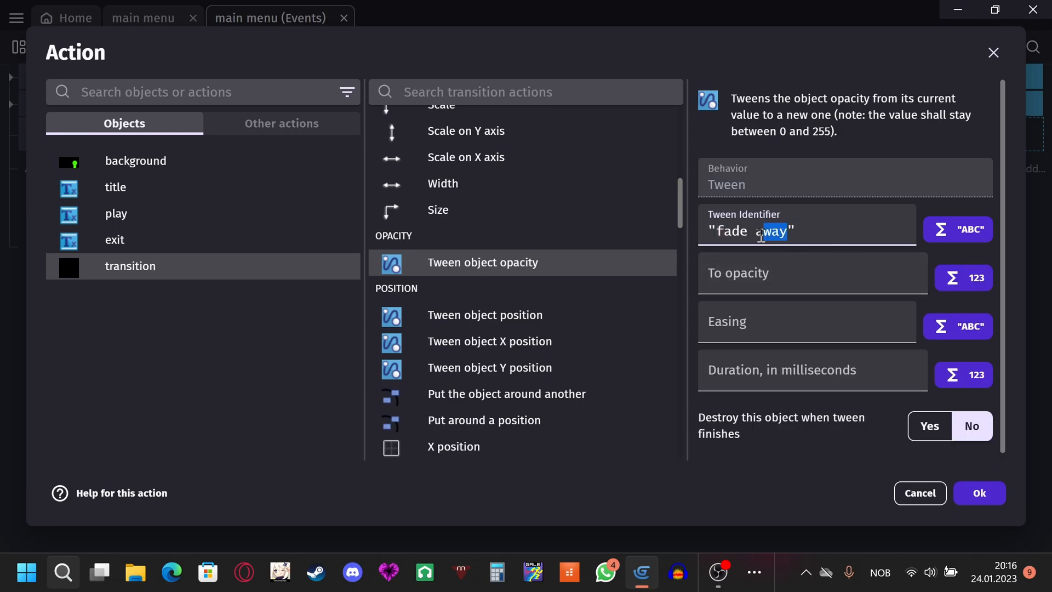
text(out)
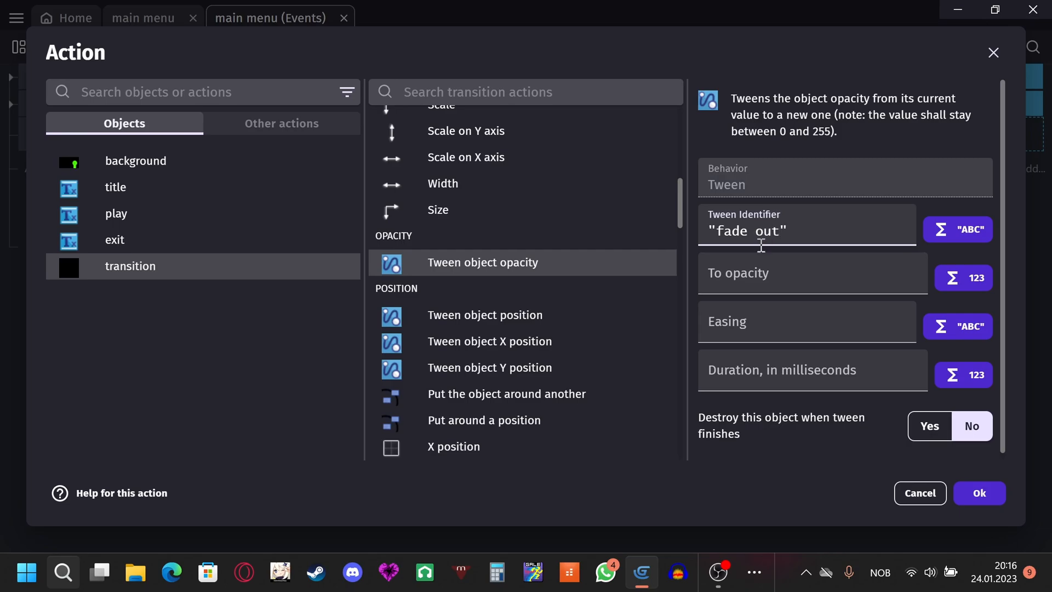
Set the tween's target opacity to 0, easing to "linear" and duration to 500 milliseconds, and confirm the action.
click(765, 265)
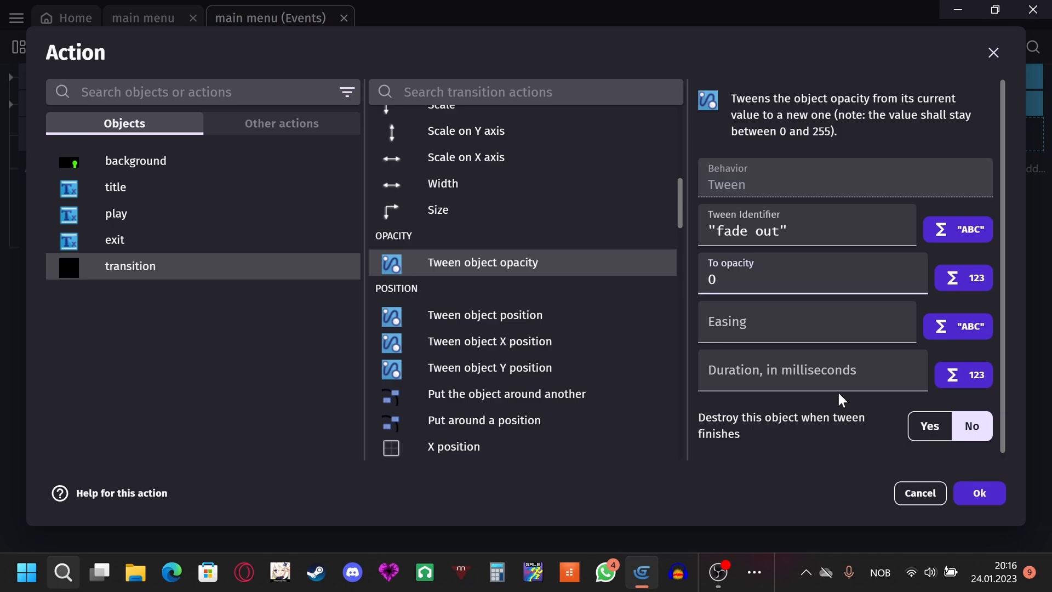
click(710, 321)
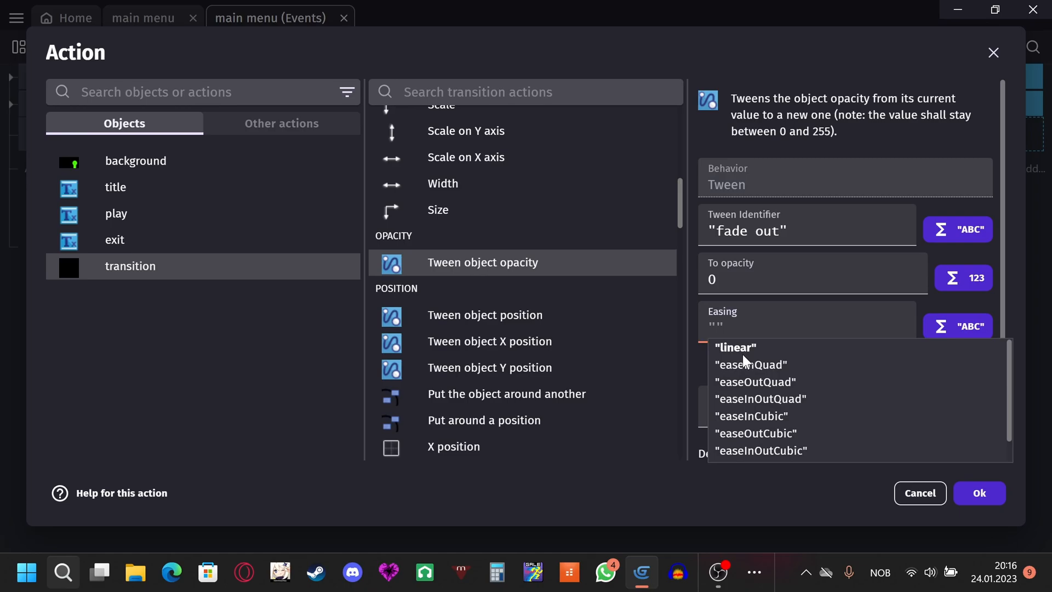
click(744, 350)
click(765, 357)
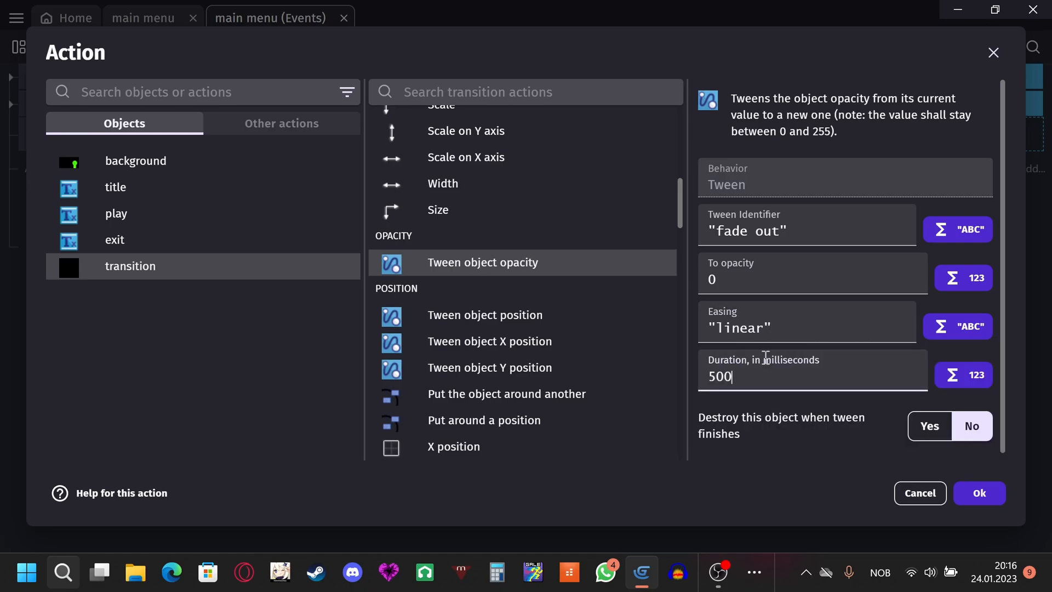
click(979, 492)
Preview the main menu scene to check the transition's fade-out, and close the preview.
click(469, 51)
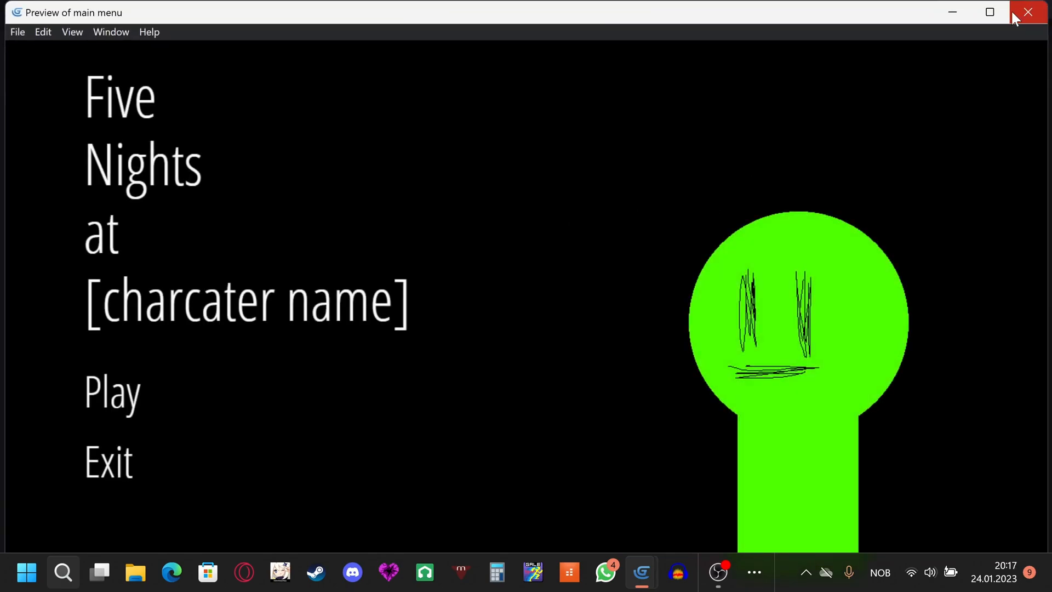
click(1005, 15)
mouse_move(1004, 23)
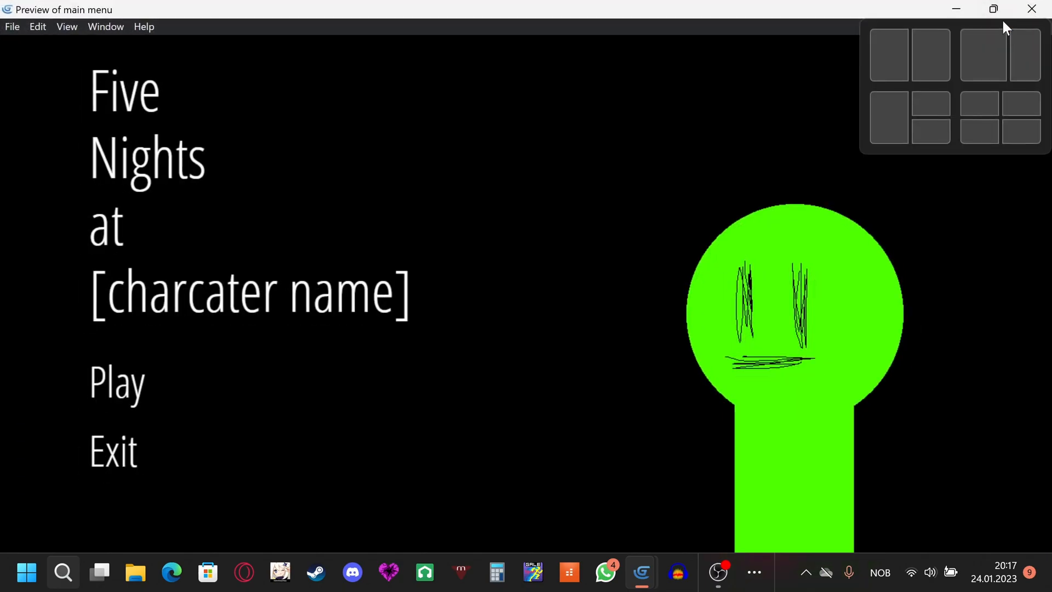
click(1032, 9)
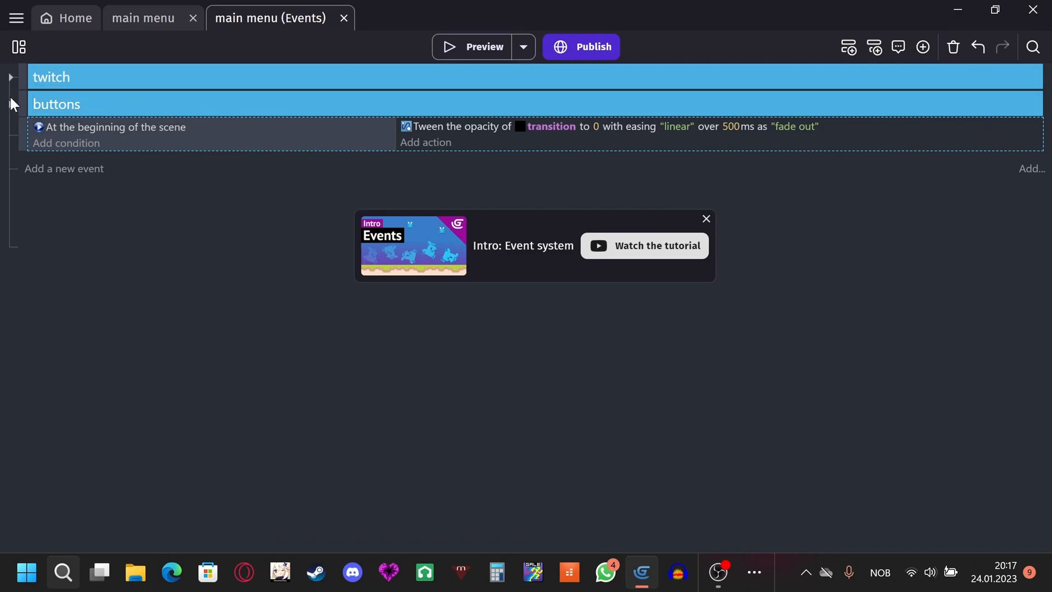
Move the scene-start event above the twitch group and copy its tween action in front of the Change to scene "game" action.
drag(22, 133, 20, 82)
click(11, 139)
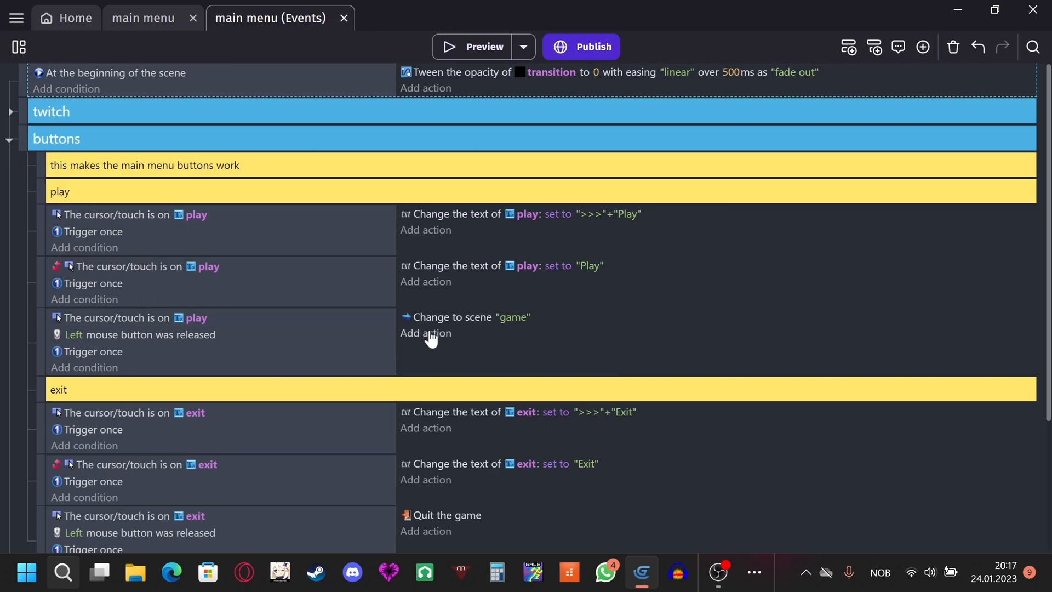
click(433, 71)
key(ctrl+c)
click(420, 316)
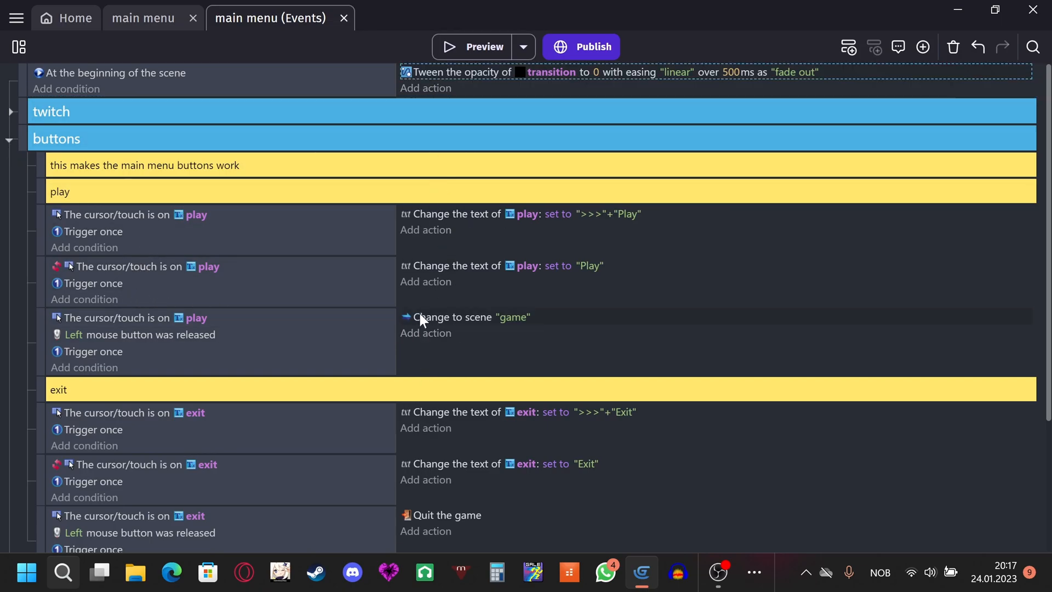
key(ctrl+v)
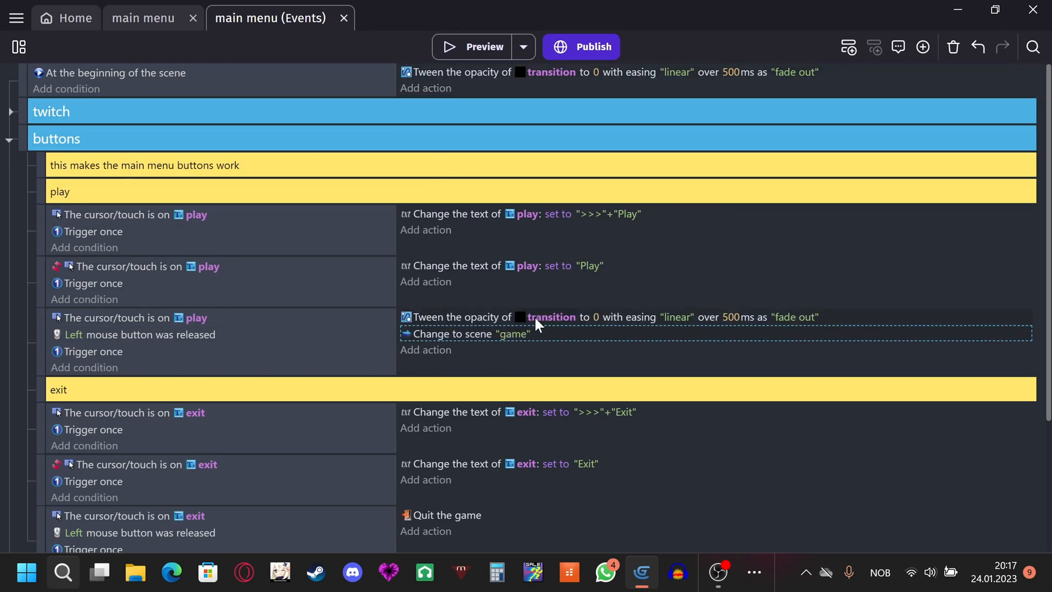
Set the copied tween's target opacity to 255 and its identifier to "fade in".
click(731, 317)
click(596, 316)
text(255)
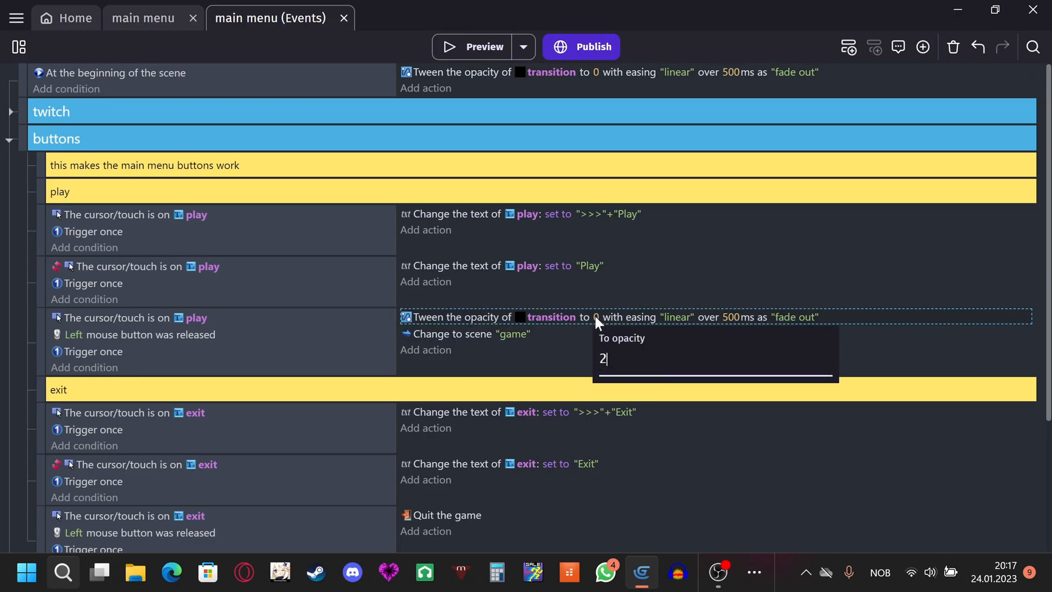
key(Return)
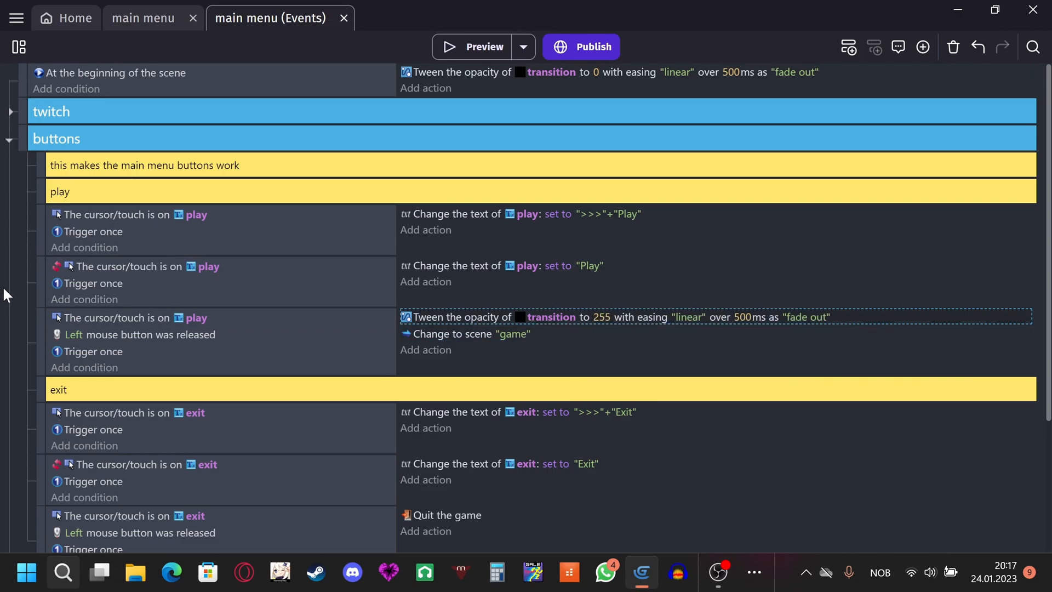
click(820, 318)
drag(854, 359, 843, 360)
text(in)
key(Return)
Add a Wait 1 seconds action between the fade-in tween and the scene change, and collapse the buttons group.
click(433, 349)
click(282, 124)
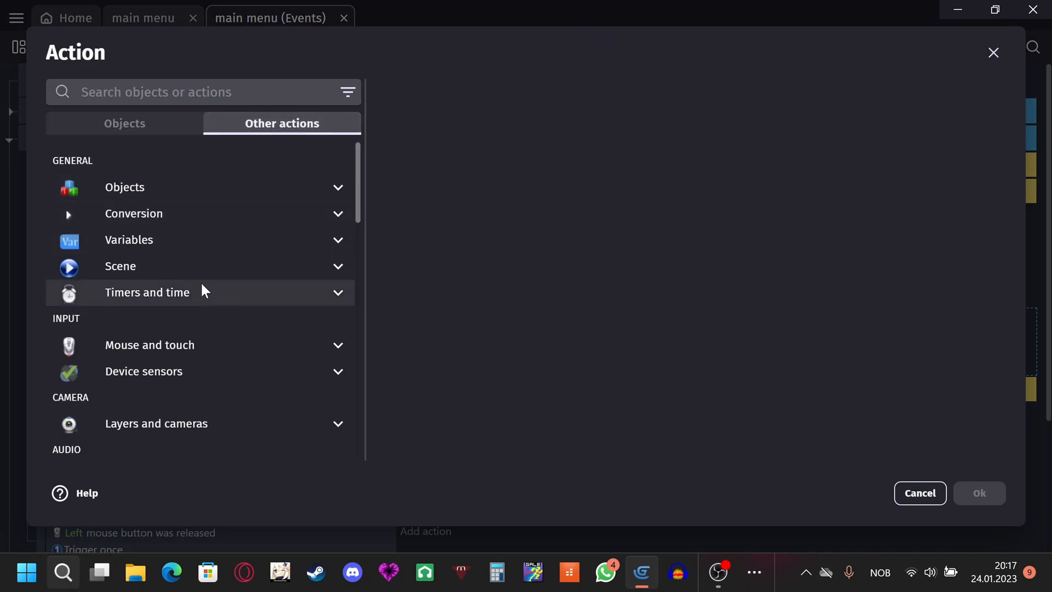
click(167, 291)
scroll(168, 290, down, 1)
click(189, 342)
click(180, 368)
text(1)
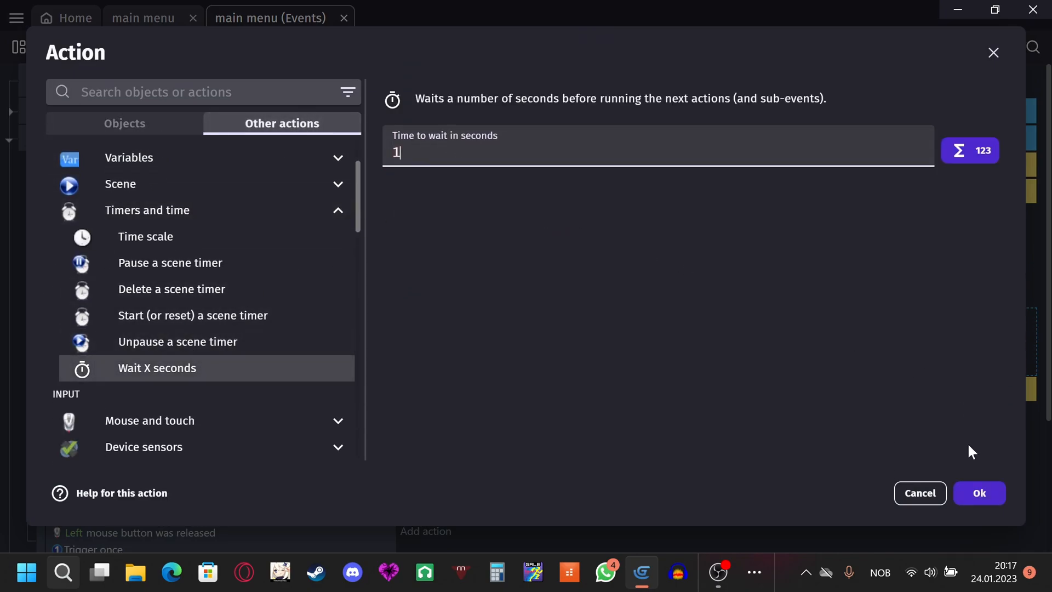
click(979, 493)
drag(433, 350, 420, 335)
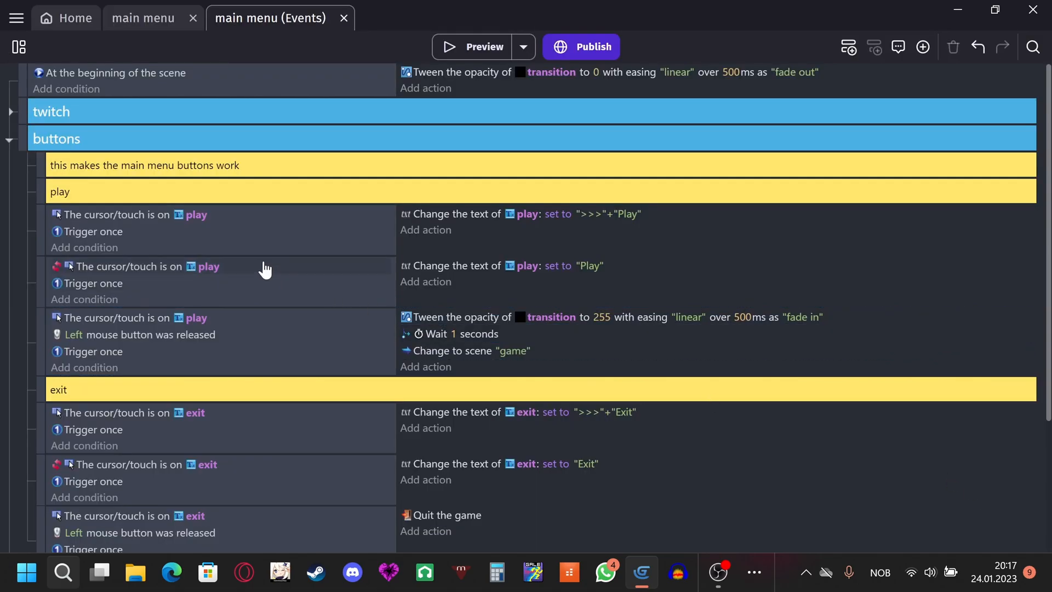
click(10, 140)
Preview the main menu maximized and test the Exit and Play buttons with the transition.
click(482, 47)
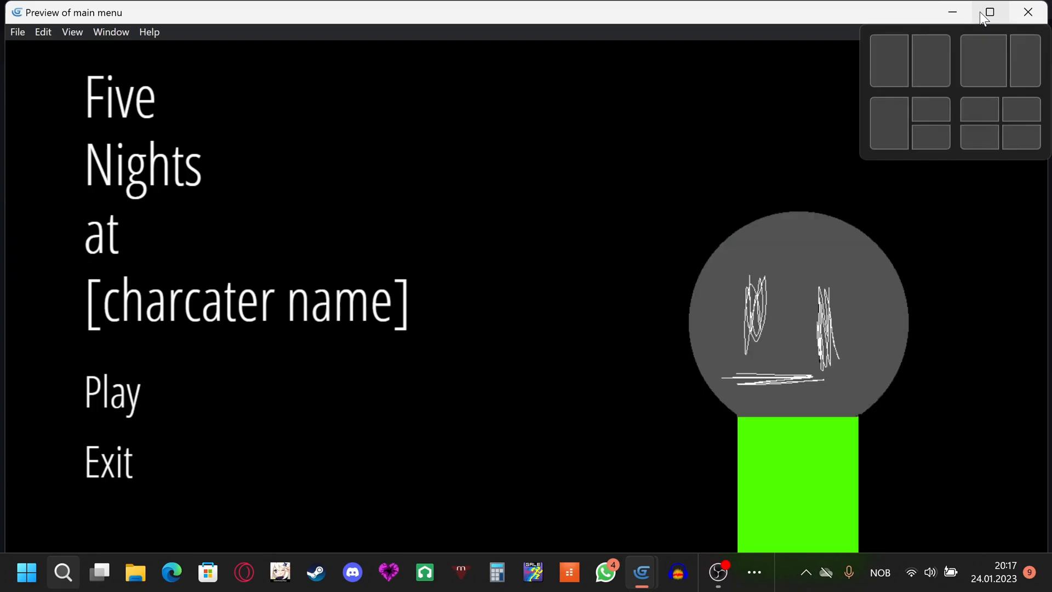
click(980, 13)
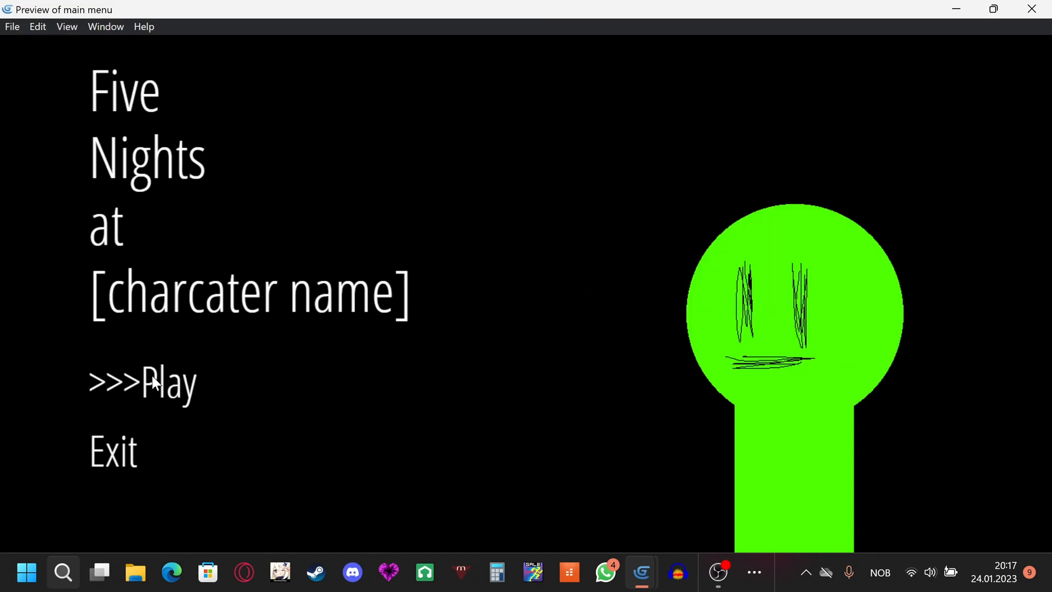
click(108, 453)
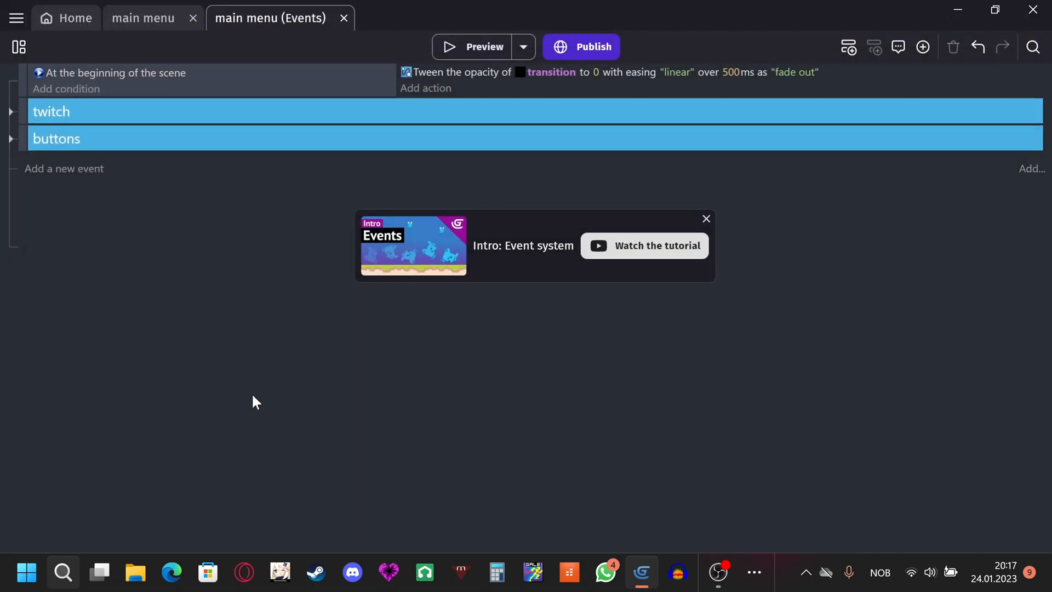
click(485, 42)
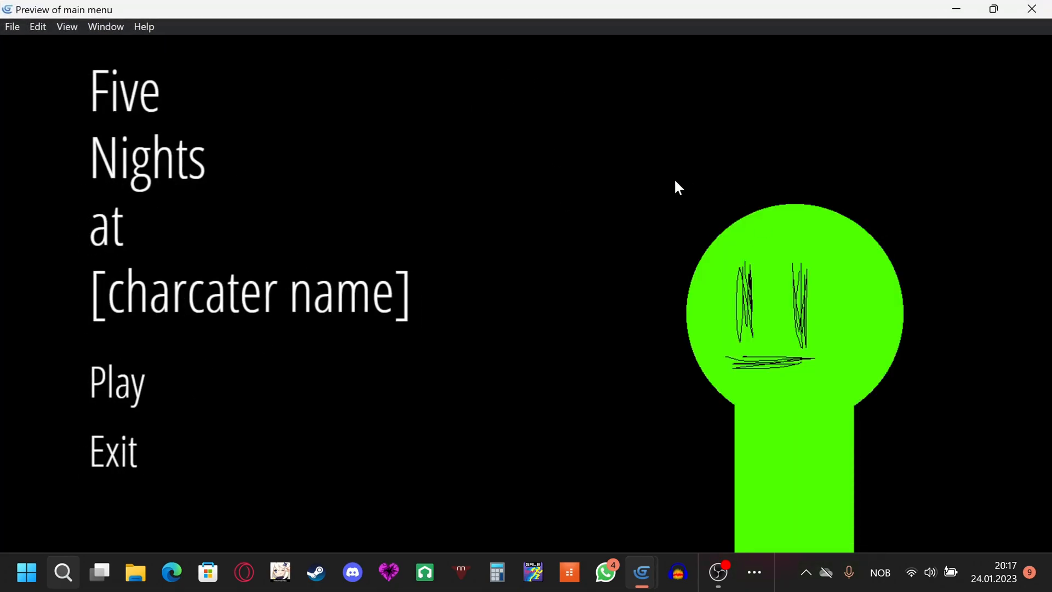
click(176, 383)
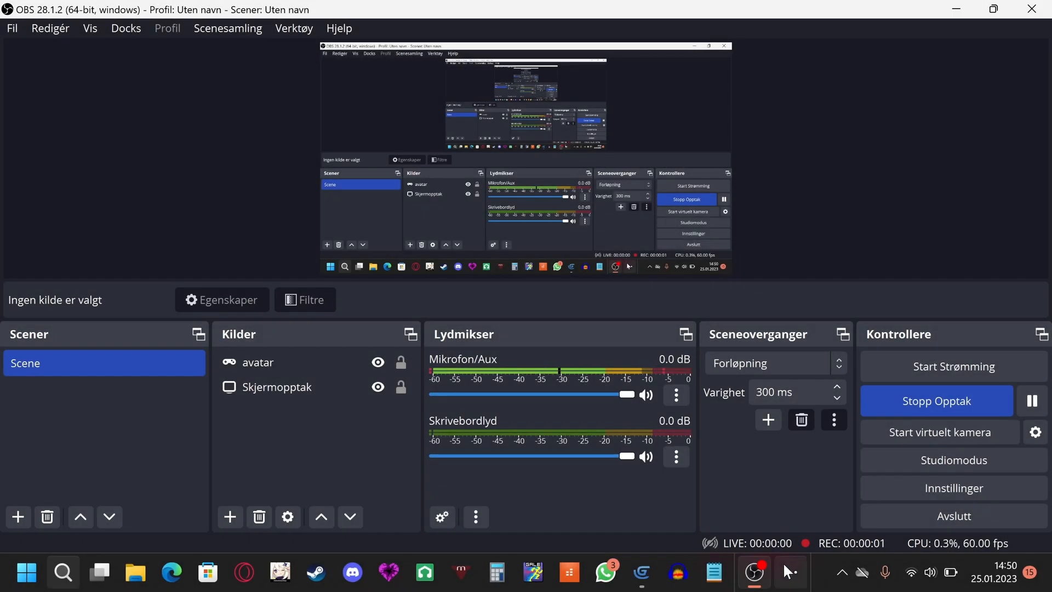
View the CapCut timeline, return to GDevelop and preview the main menu's button hover areas.
click(783, 565)
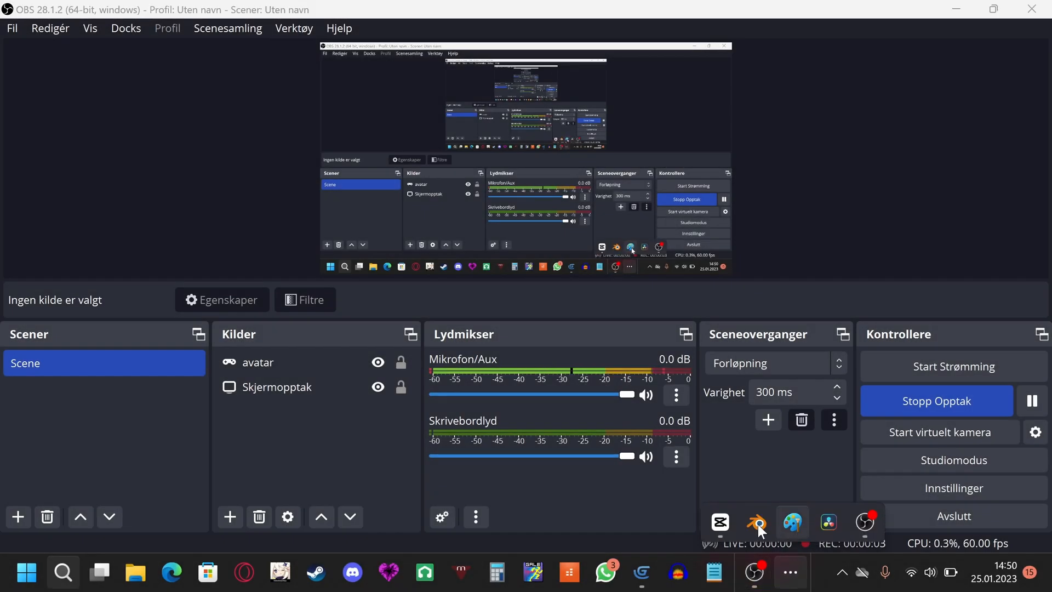
click(719, 523)
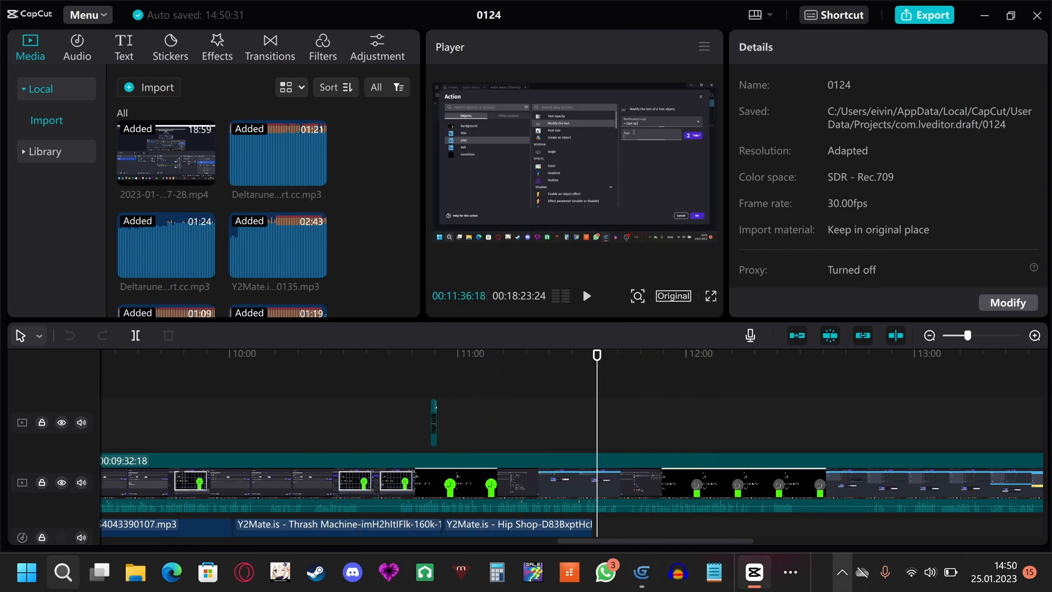
click(644, 583)
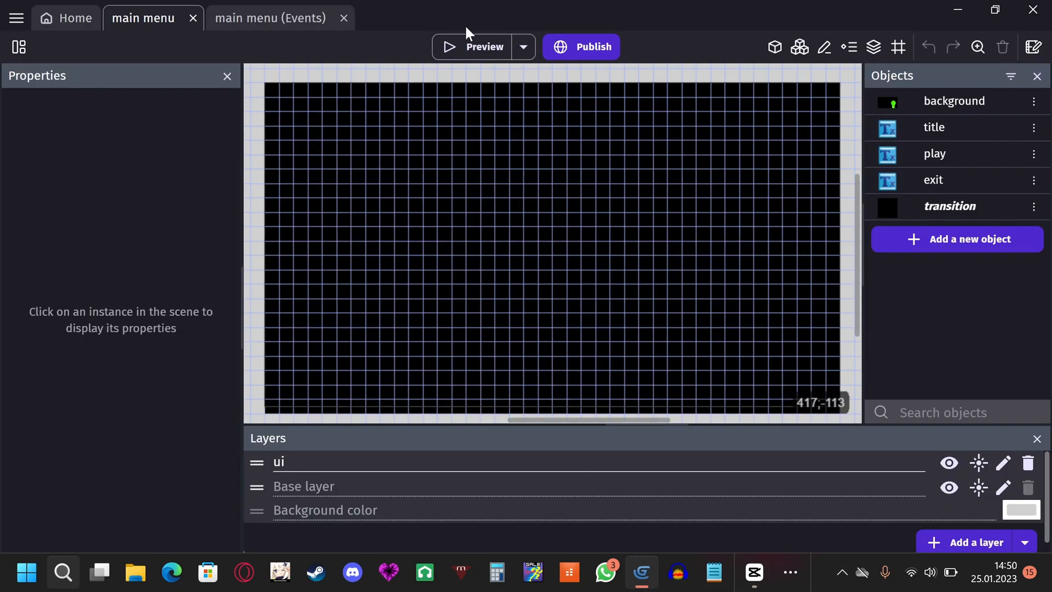
click(486, 44)
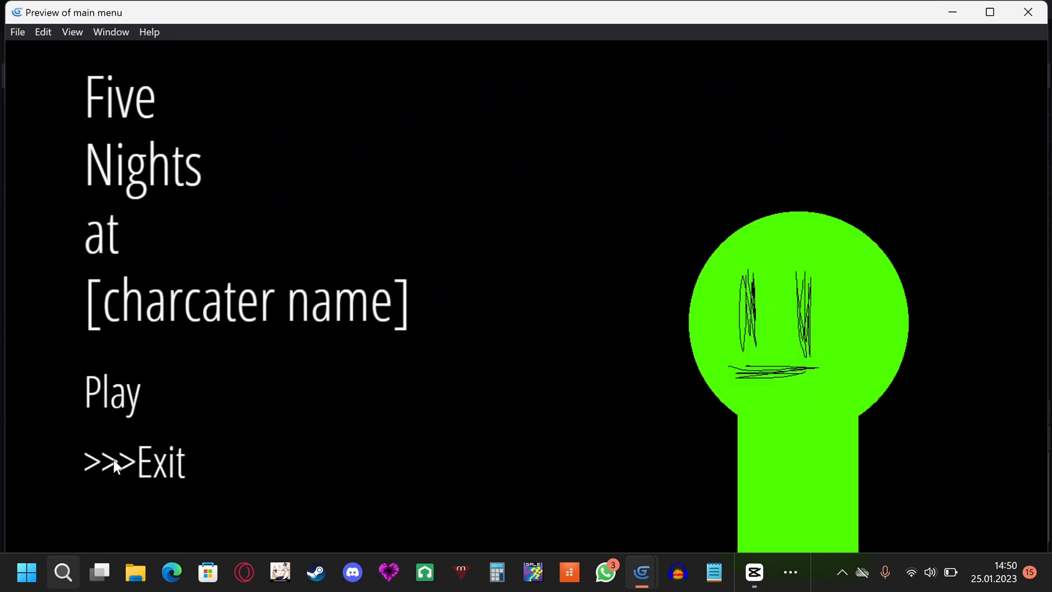
click(1028, 12)
Move the transition instance aside to X 832 and shift the title to X 64 and the Play and Exit texts to X 128.
drag(329, 304, 704, 287)
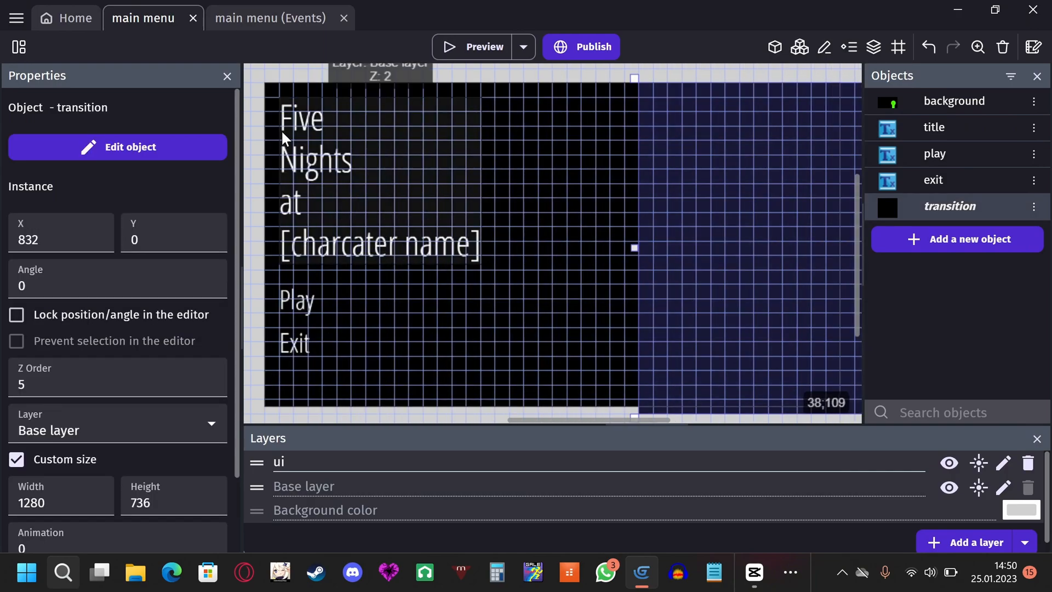
drag(282, 130, 297, 127)
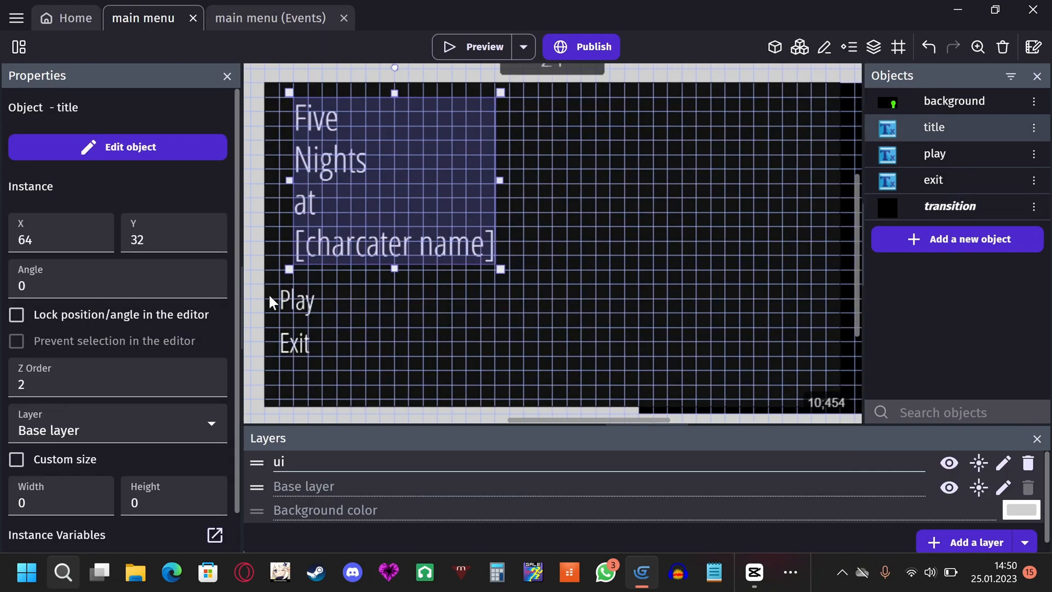
drag(287, 304, 304, 305)
click(295, 345)
drag(295, 343, 309, 344)
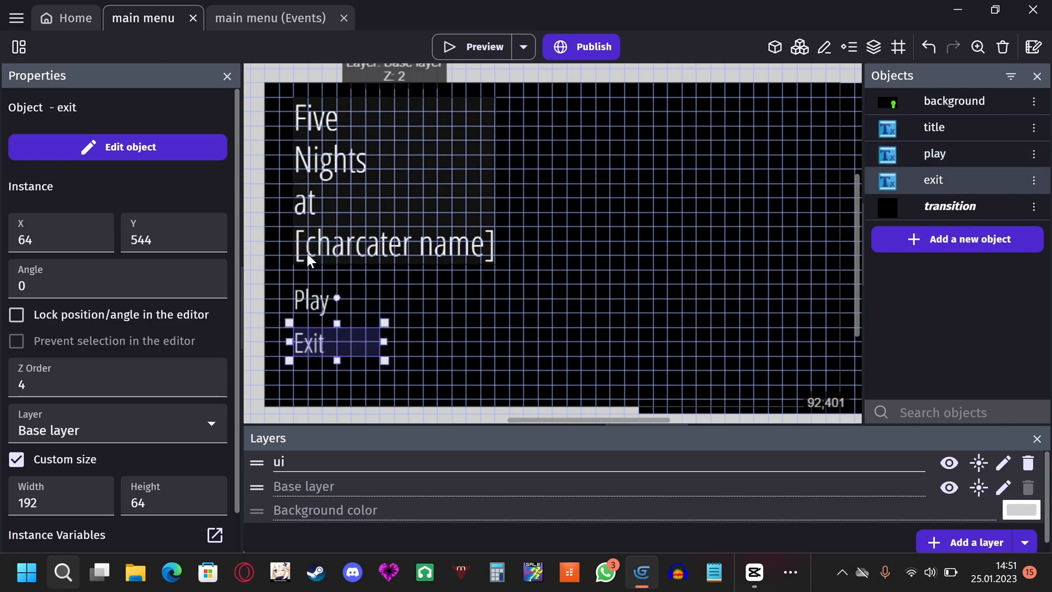
drag(307, 303, 342, 298)
drag(304, 340, 340, 340)
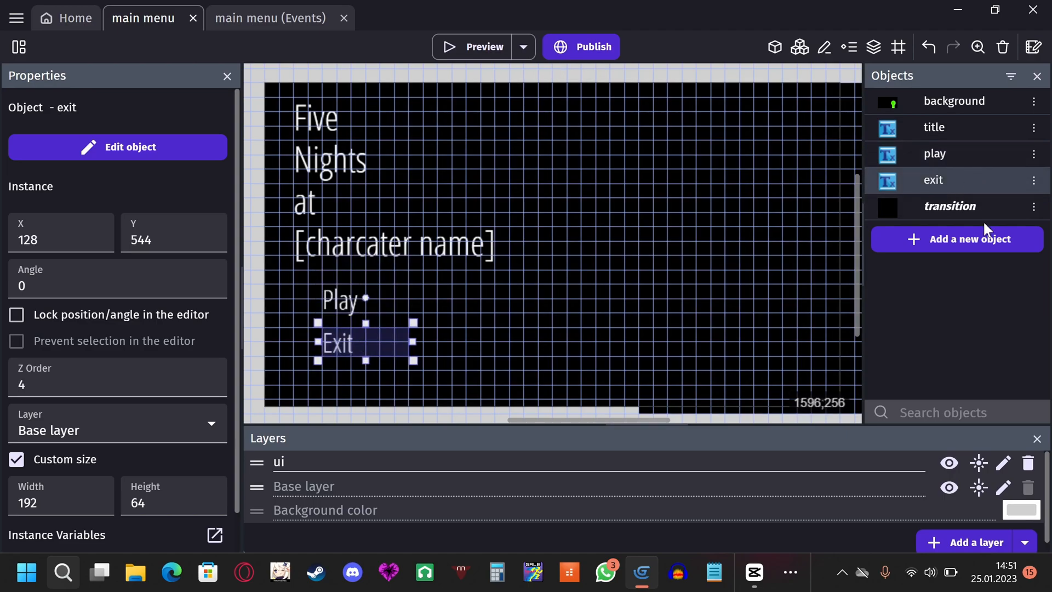
Add a new Sprite object without any animation to the main menu scene, keeping its default name.
click(985, 241)
click(656, 248)
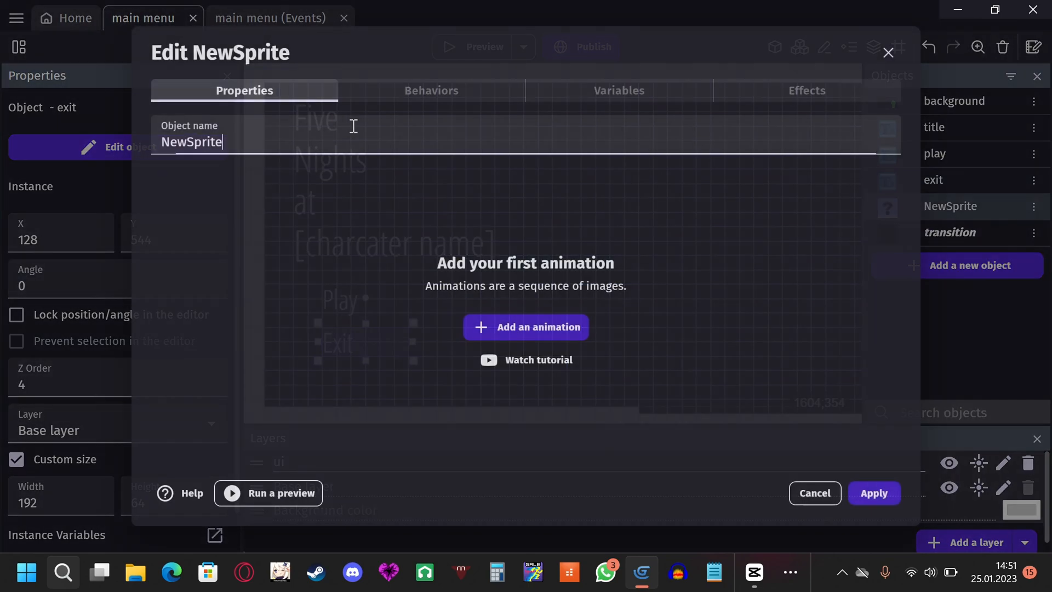
click(856, 491)
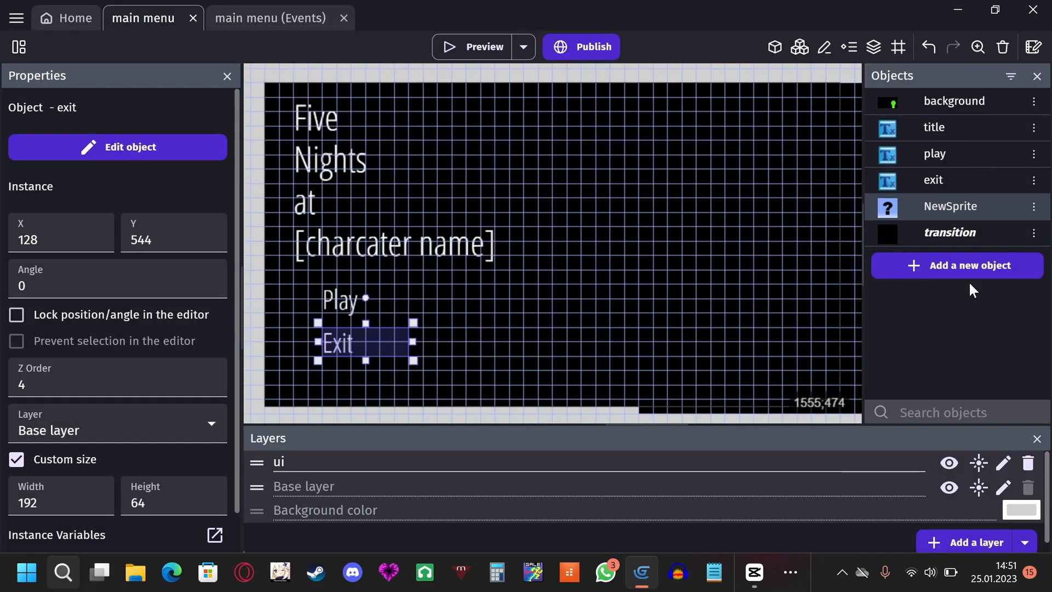
Delete the NewSprite object from the main menu scene and confirm its removal.
click(1032, 207)
click(909, 471)
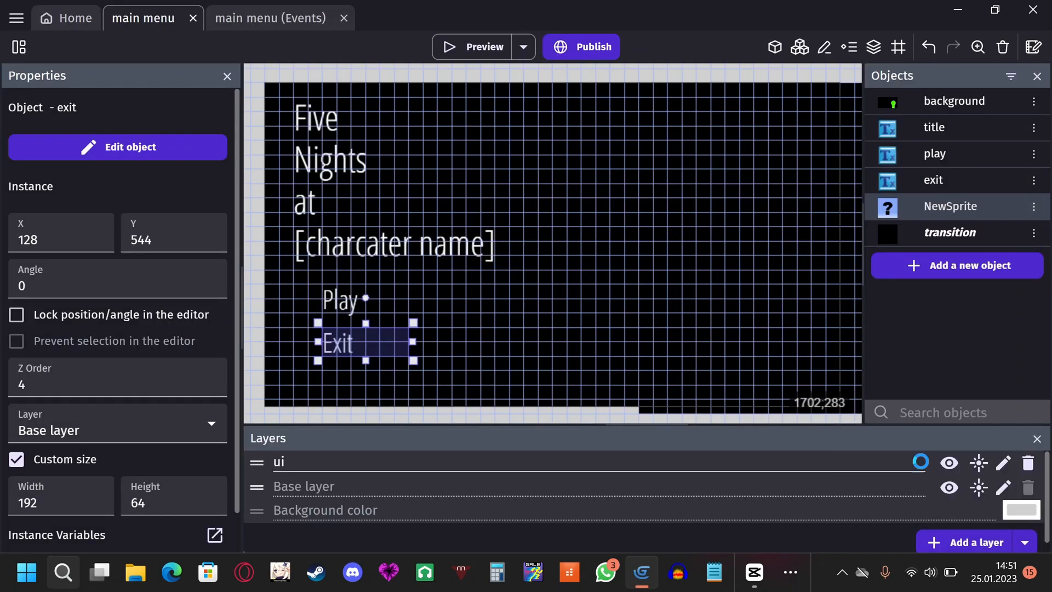
click(598, 286)
click(582, 294)
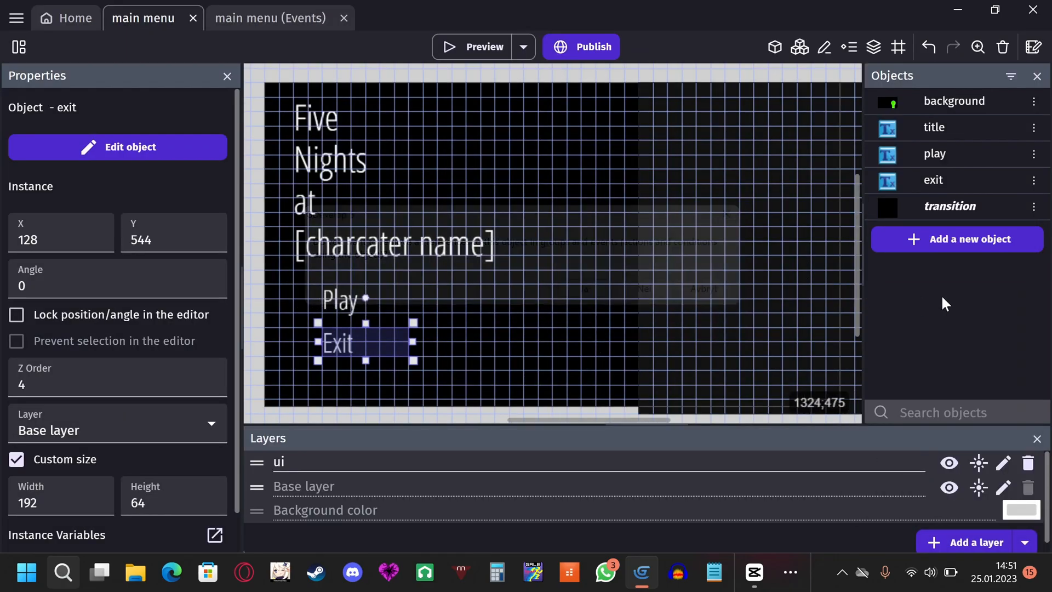
Add a new Text object to the scene with ">>" as its initial text.
click(965, 264)
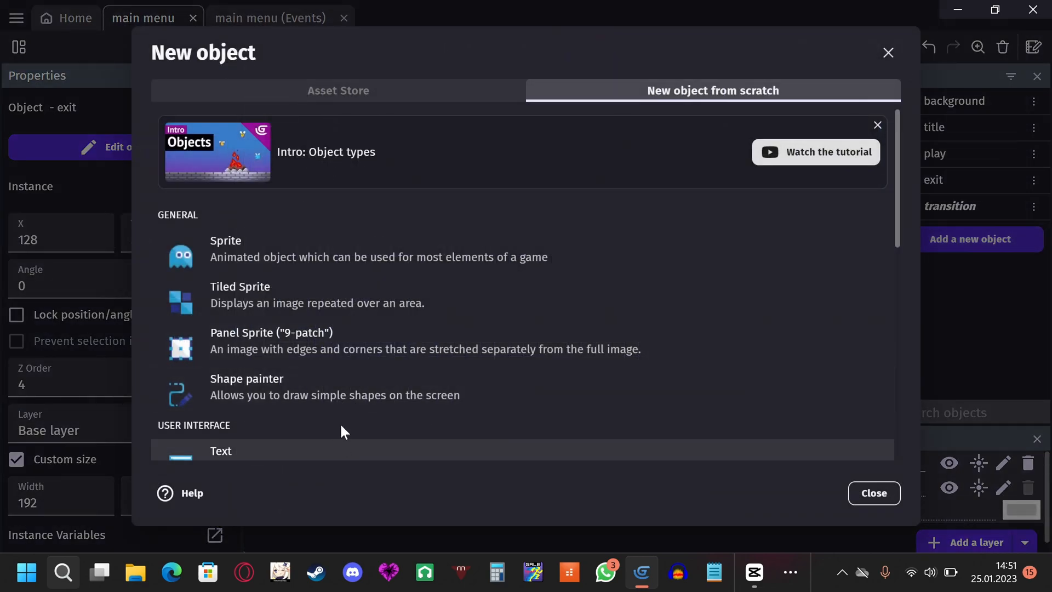
click(340, 436)
click(380, 216)
click(366, 316)
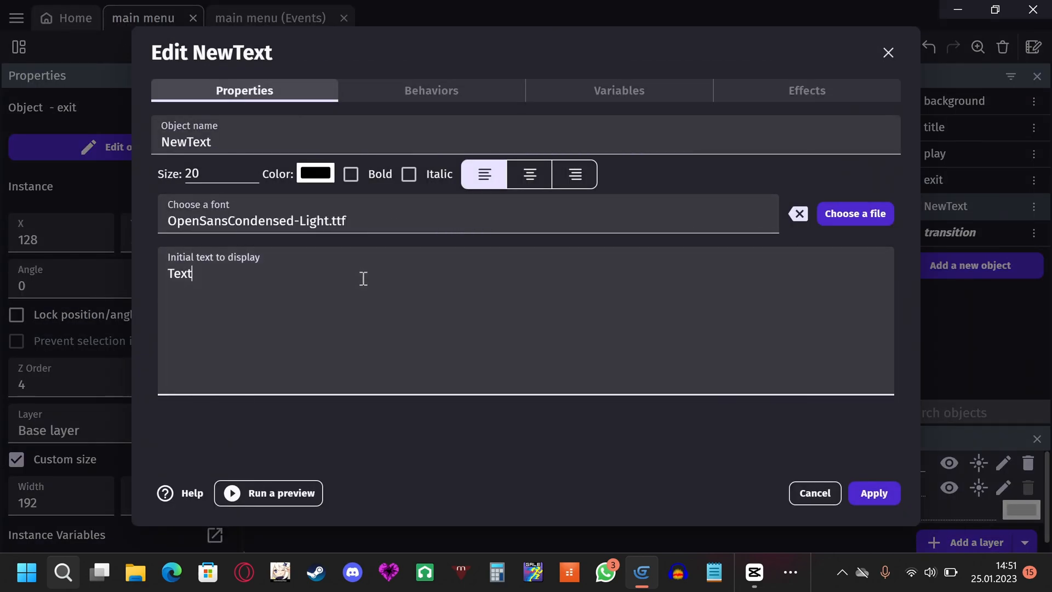
triple_click(363, 279)
text(<)
key(BackSpace)
text(>>)
Set the new text's size to 50 and its color to white FFFFFF, and apply the changes.
drag(228, 175, 142, 178)
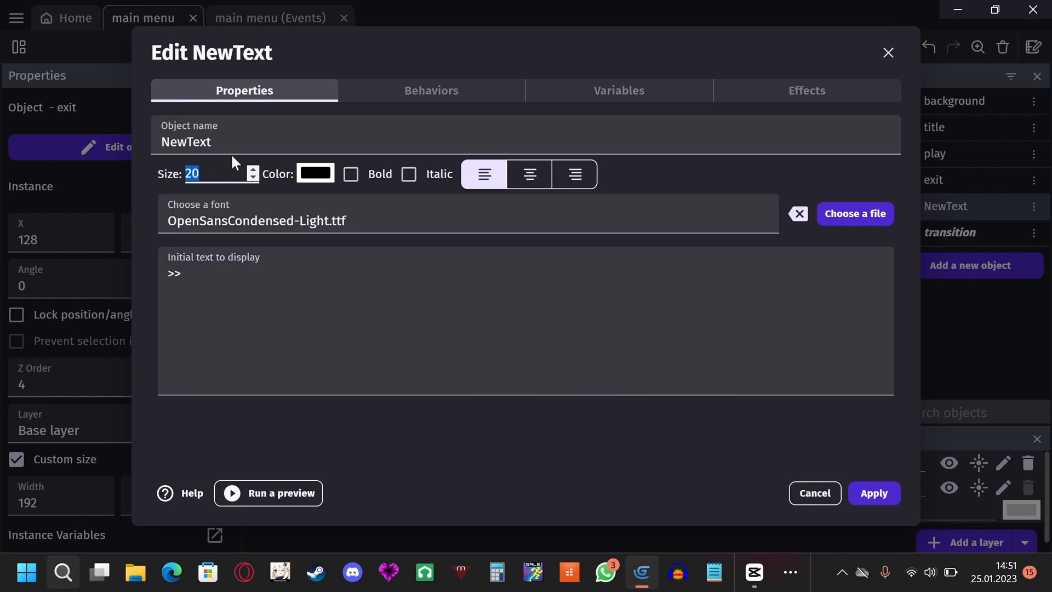
text(50)
click(351, 174)
click(315, 173)
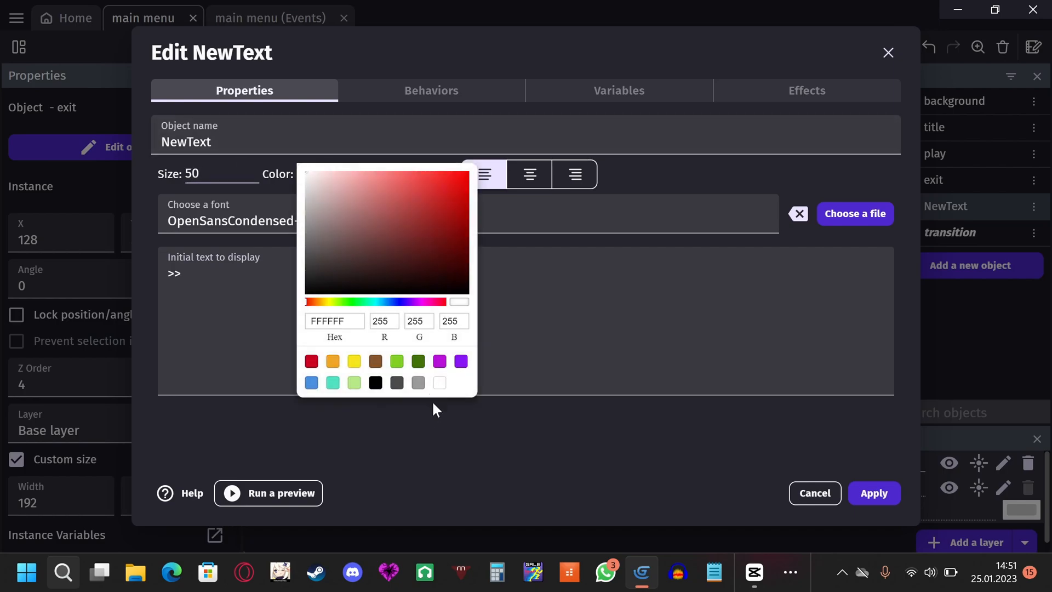
click(440, 382)
click(866, 495)
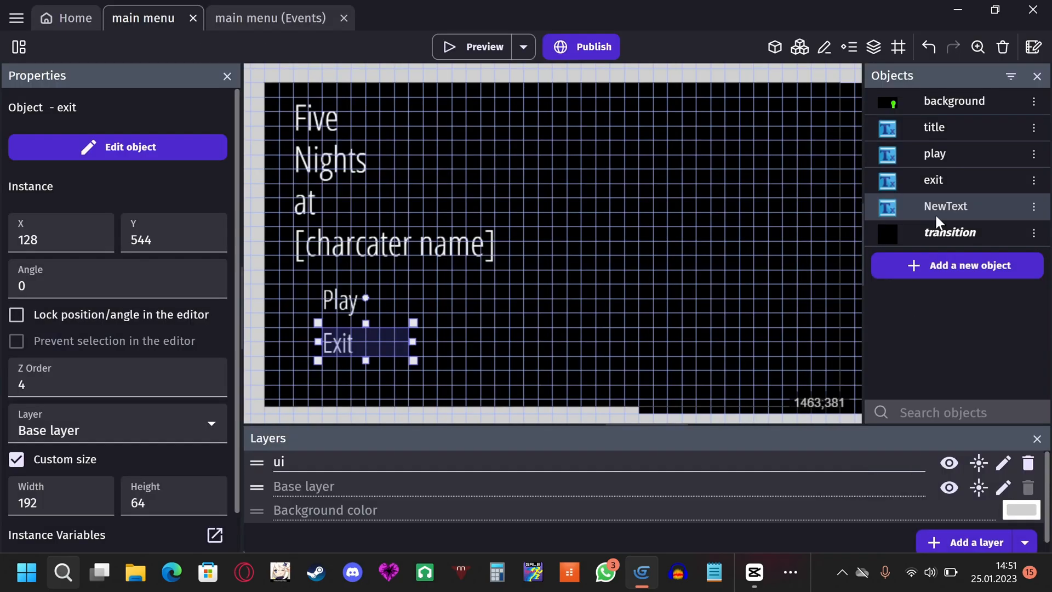
Check the exit text's size, set NewText to the matching size 60 and rename it arrows.
double_click(941, 181)
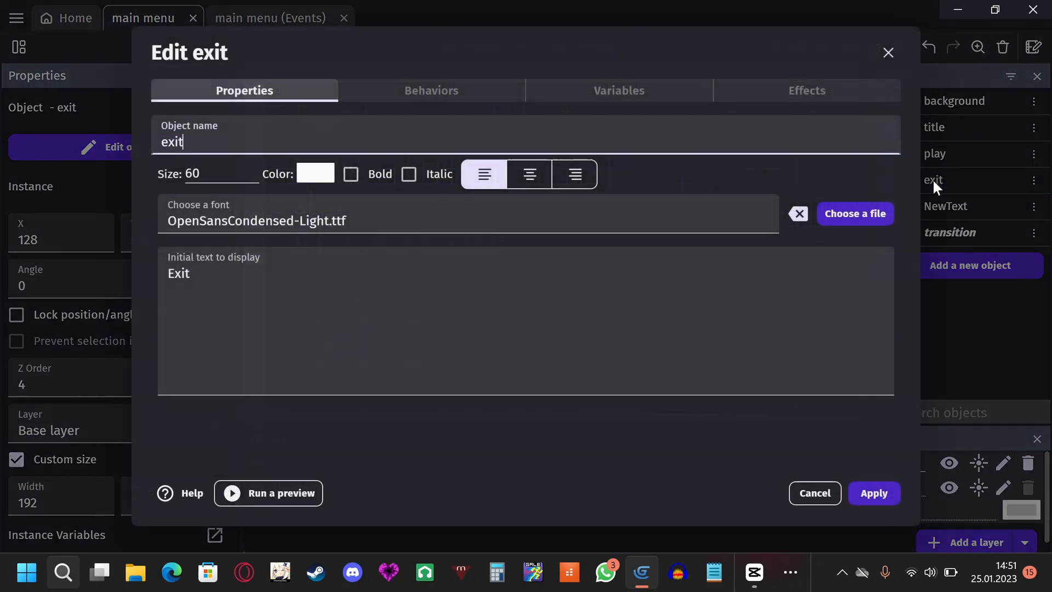
click(832, 493)
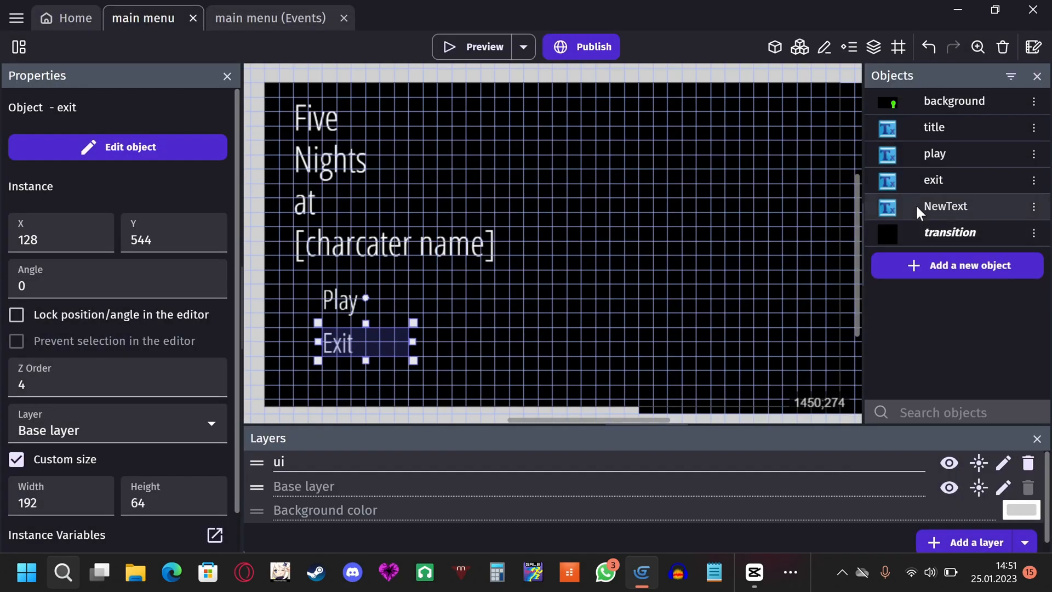
double_click(917, 206)
click(174, 172)
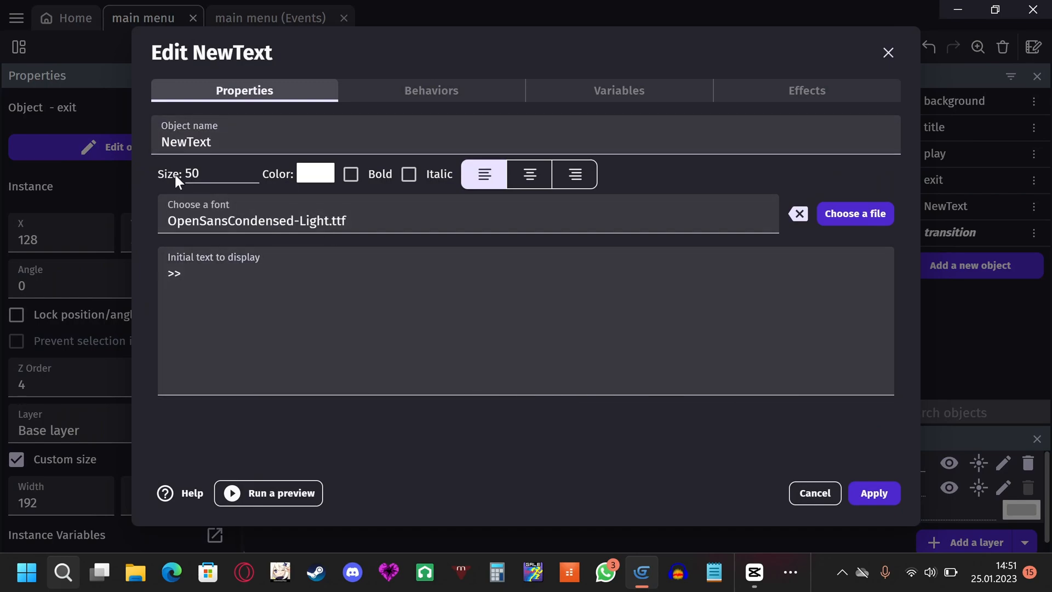
text(60)
click(239, 142)
double_click(239, 142)
text(arrows)
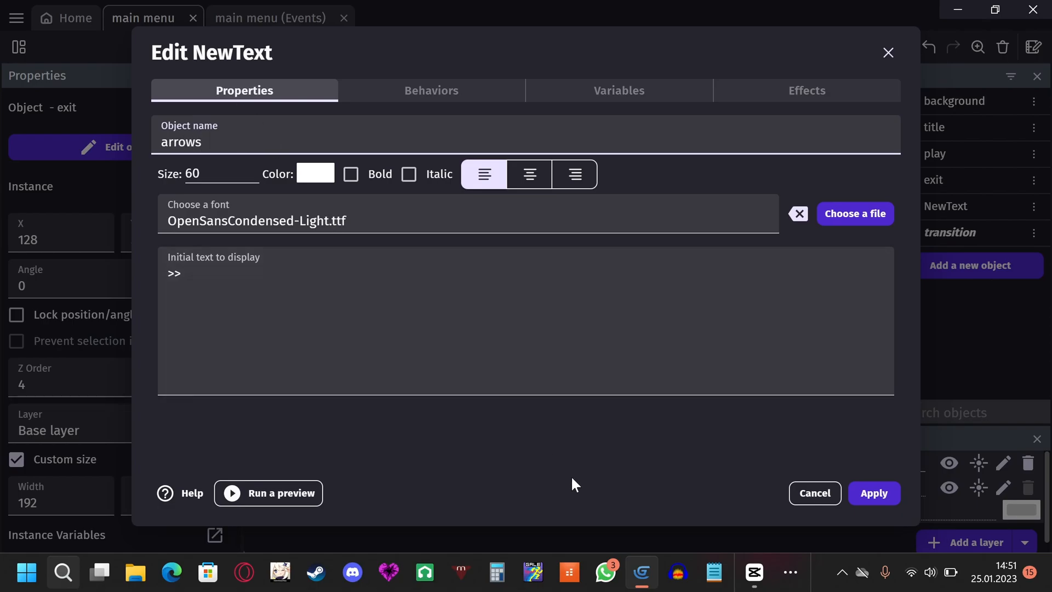
click(570, 475)
click(876, 493)
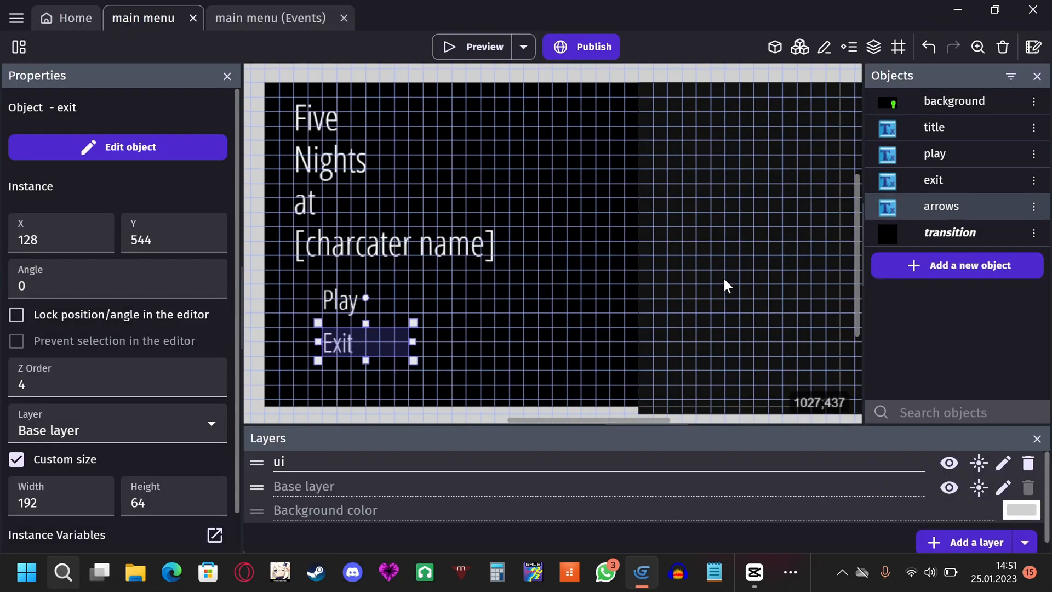
Place the arrows text in front of Play at X 32, Y 448, and shift the Play and Exit texts to X 96.
drag(931, 207, 327, 300)
click(300, 298)
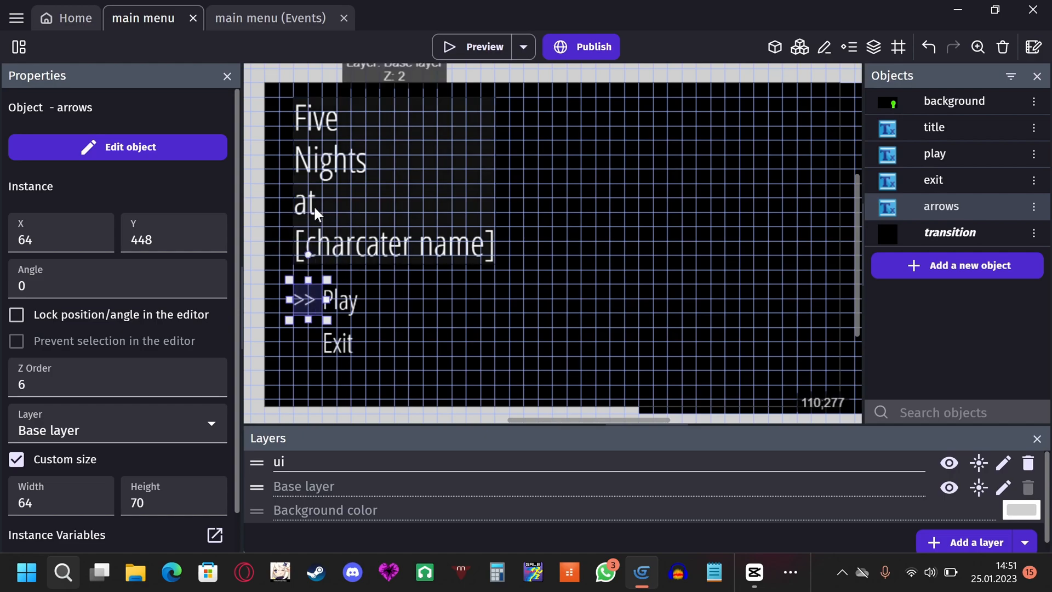
drag(304, 306, 323, 295)
click(334, 297)
drag(337, 340, 321, 334)
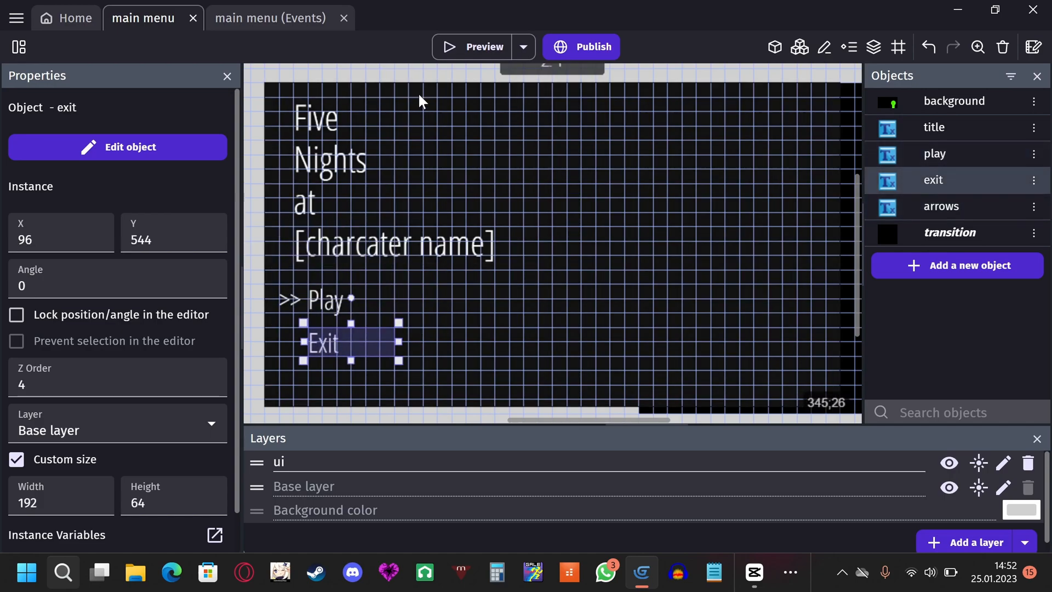
In the buttons event group, delete the inverted cursor events that reset the play and exit texts.
click(282, 17)
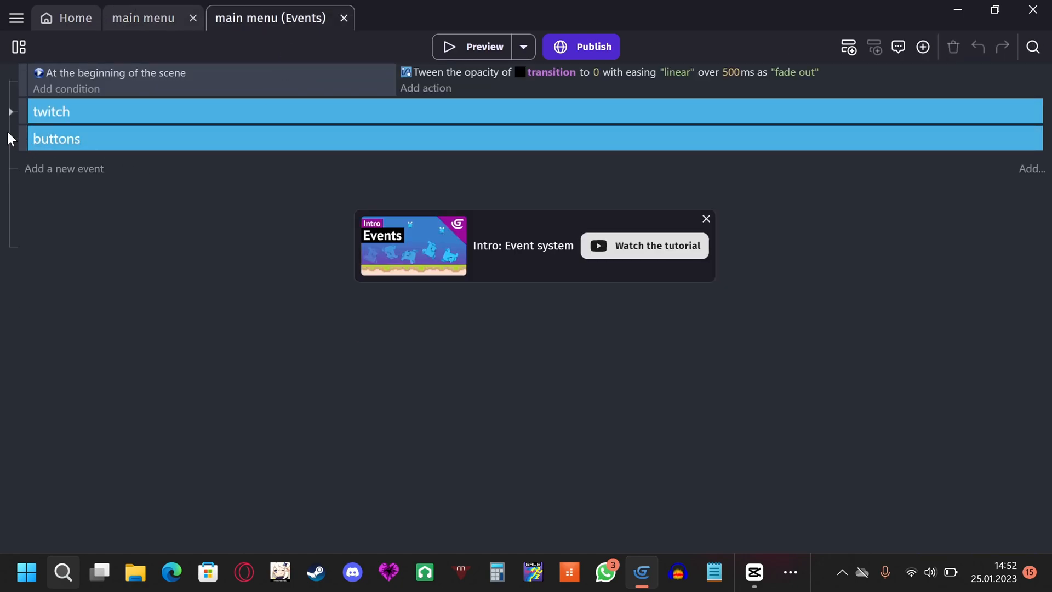
click(10, 139)
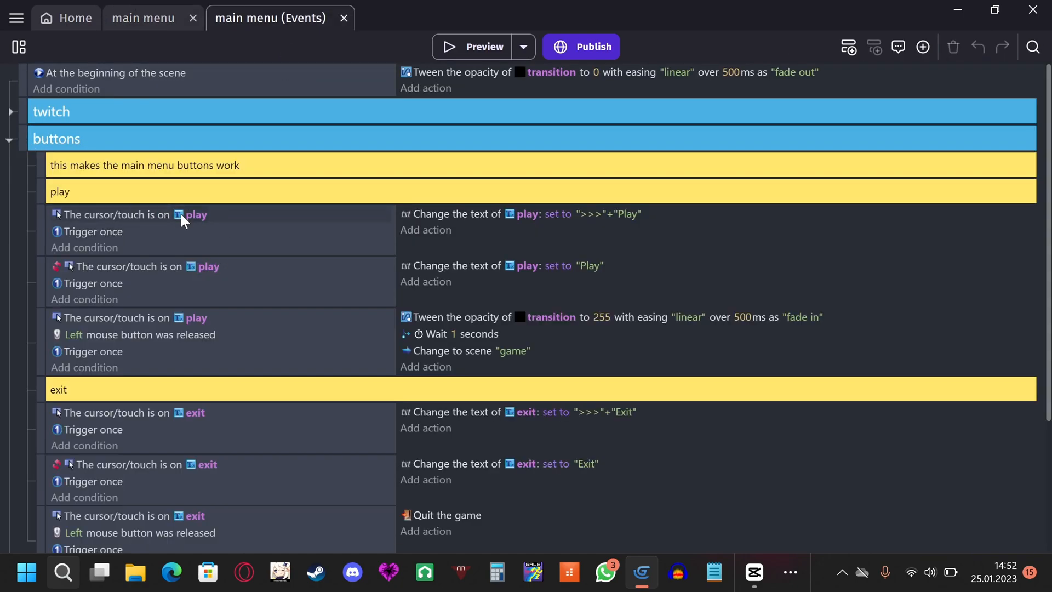
click(315, 301)
key(Delete)
click(279, 444)
key(Delete)
Remove the change-text actions from the play and exit hover events.
click(453, 218)
key(Delete)
click(461, 363)
key(Delete)
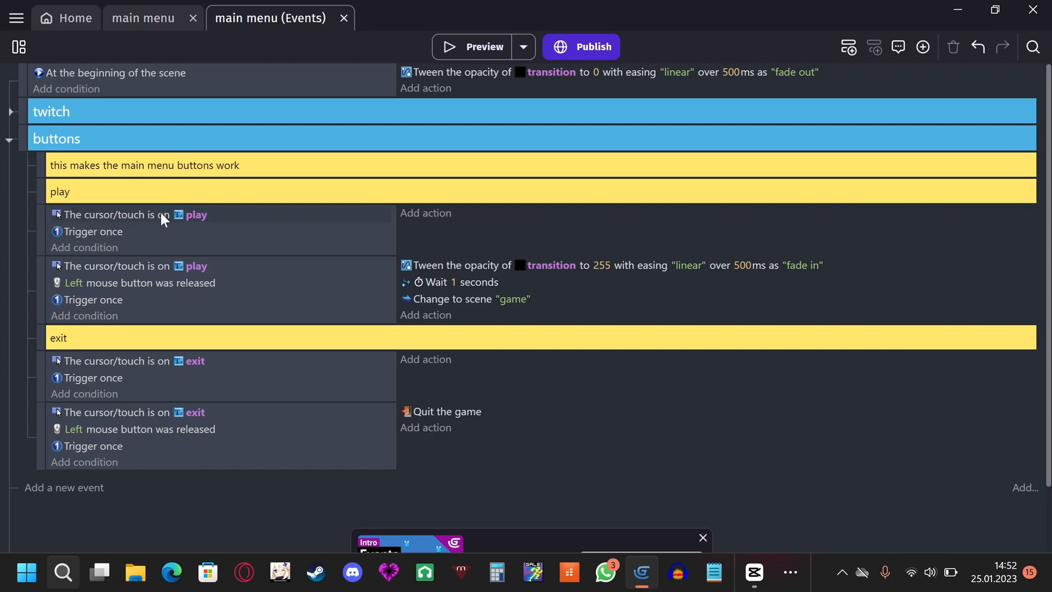
Check the Y position of the arrows instance beside Play in the main menu scene.
click(159, 18)
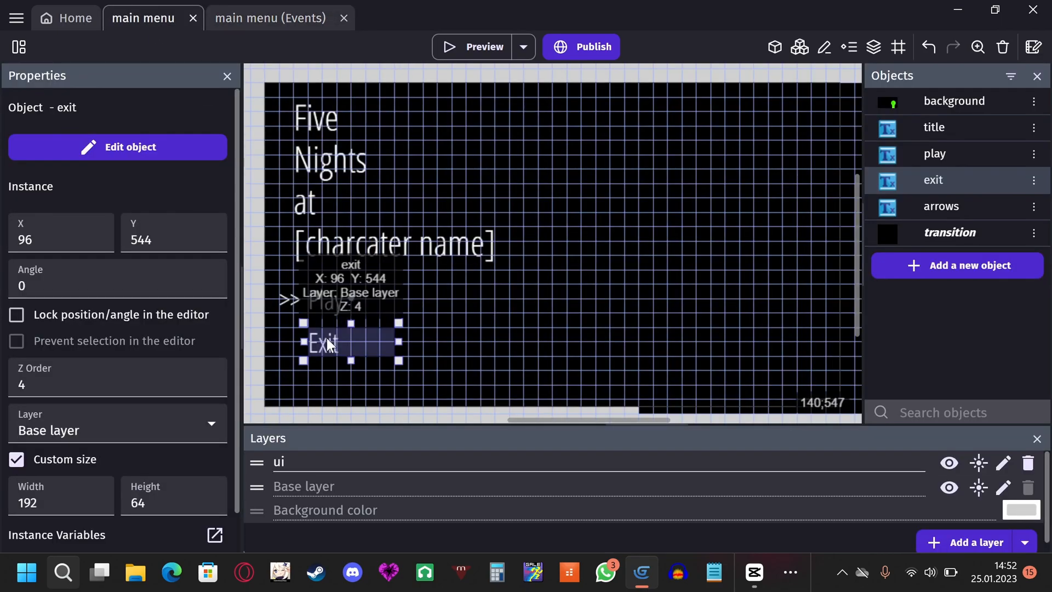
click(287, 299)
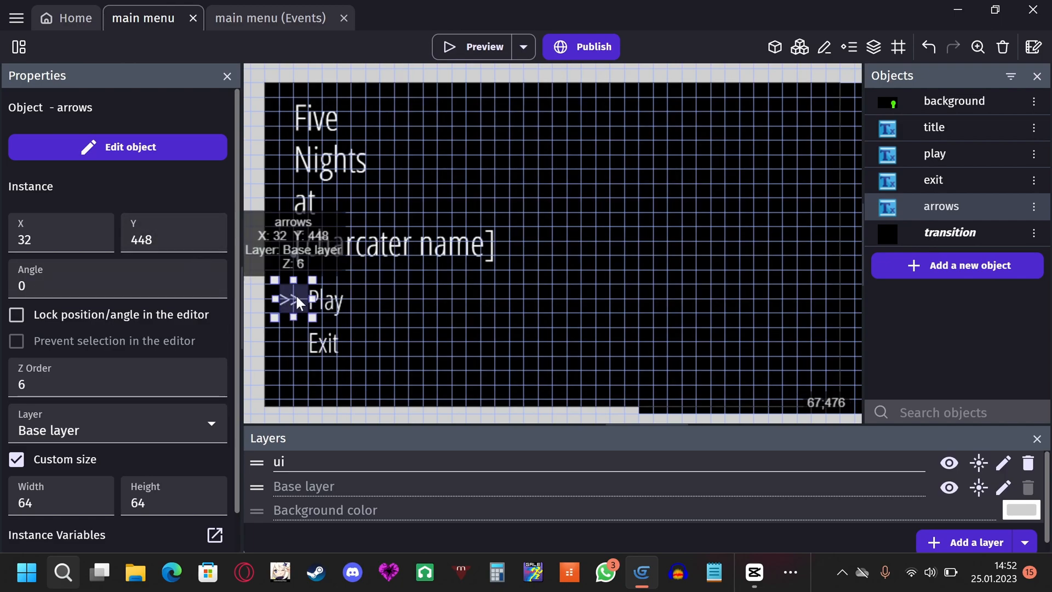
drag(161, 237, 129, 237)
click(322, 301)
click(287, 294)
click(317, 300)
click(288, 297)
click(194, 236)
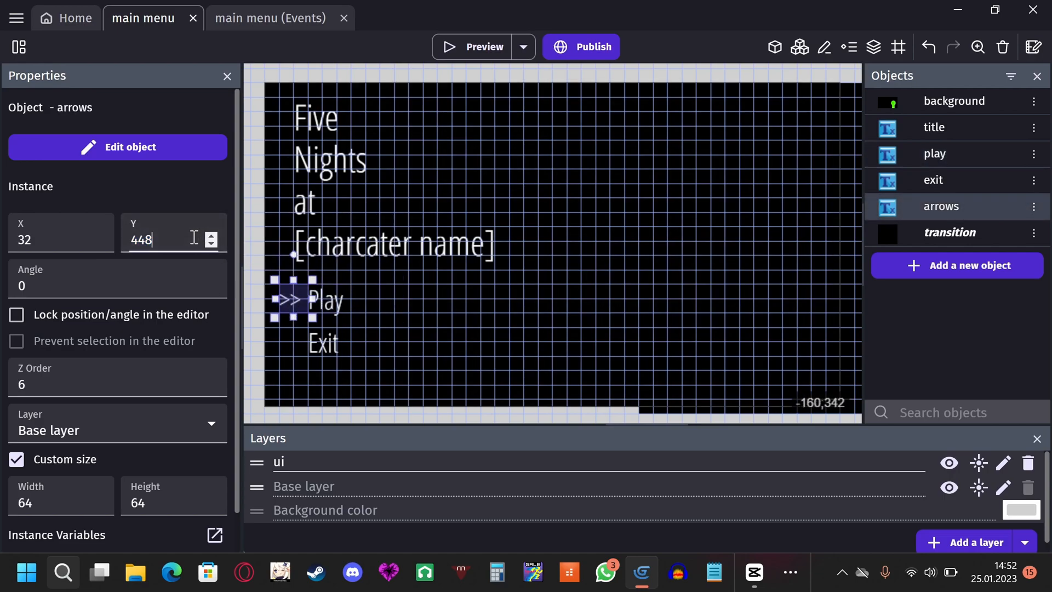
key(Caps_Lock)
key(ctrl+a)
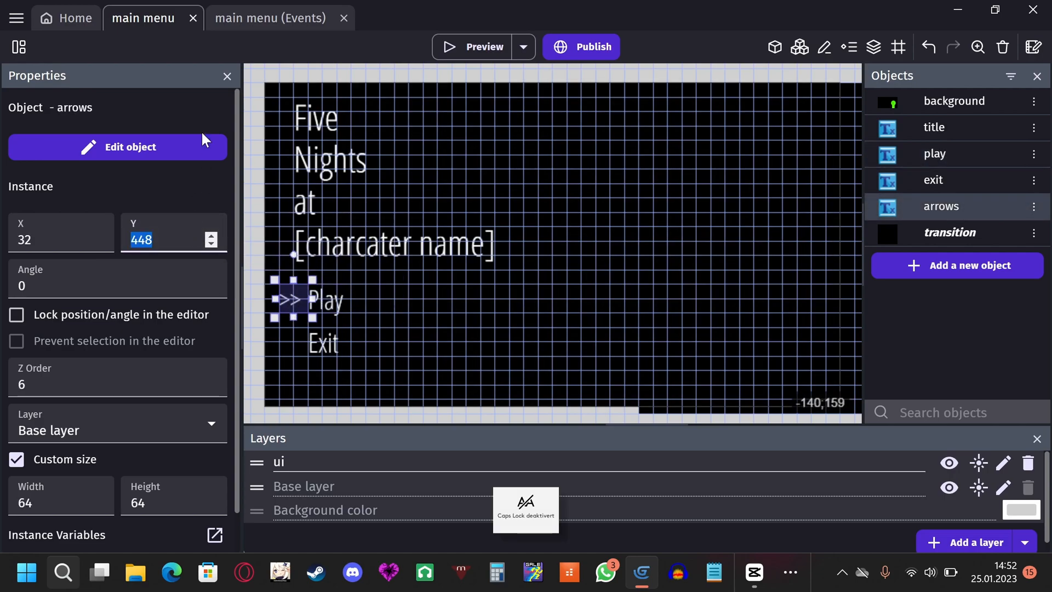
Add an action to the play hover event that sets the Y position of arrows to 448.
click(238, 24)
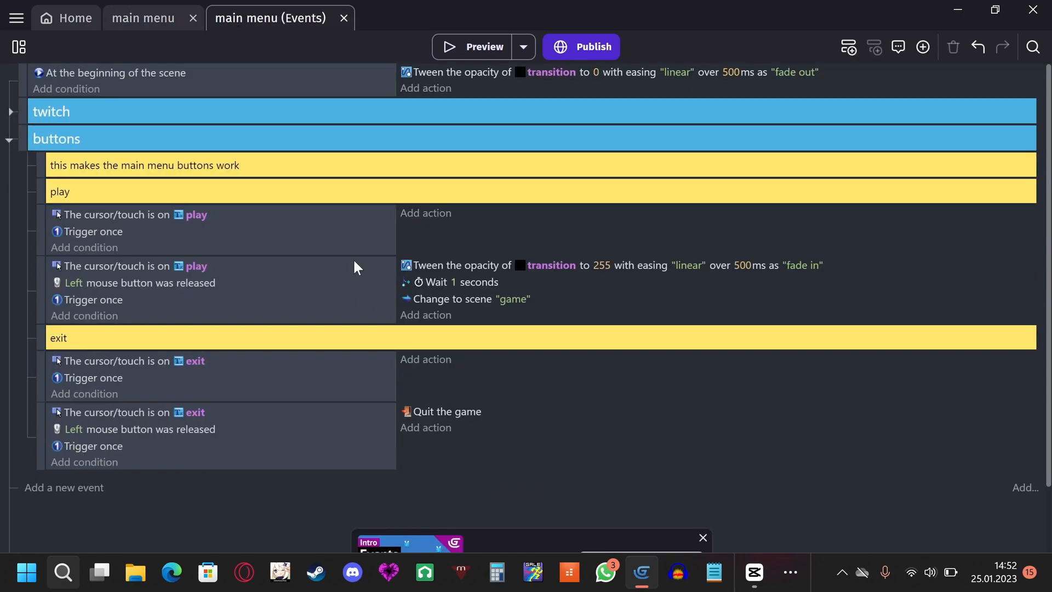
click(420, 214)
click(182, 267)
scroll(470, 269, down, 5)
scroll(471, 265, down, 10)
scroll(467, 245, up, 1)
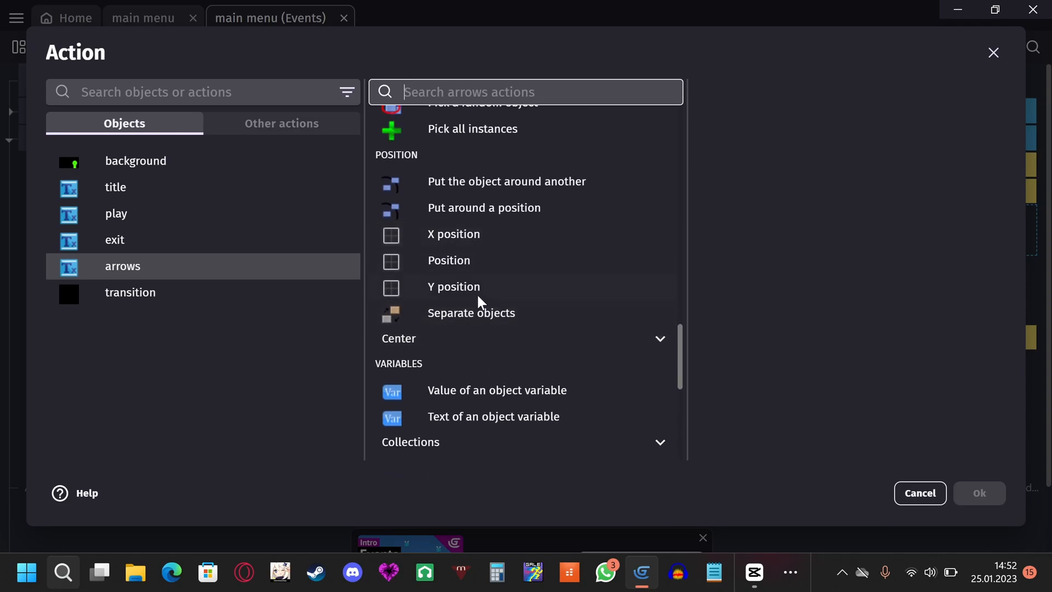
click(475, 288)
click(775, 158)
click(768, 189)
click(772, 199)
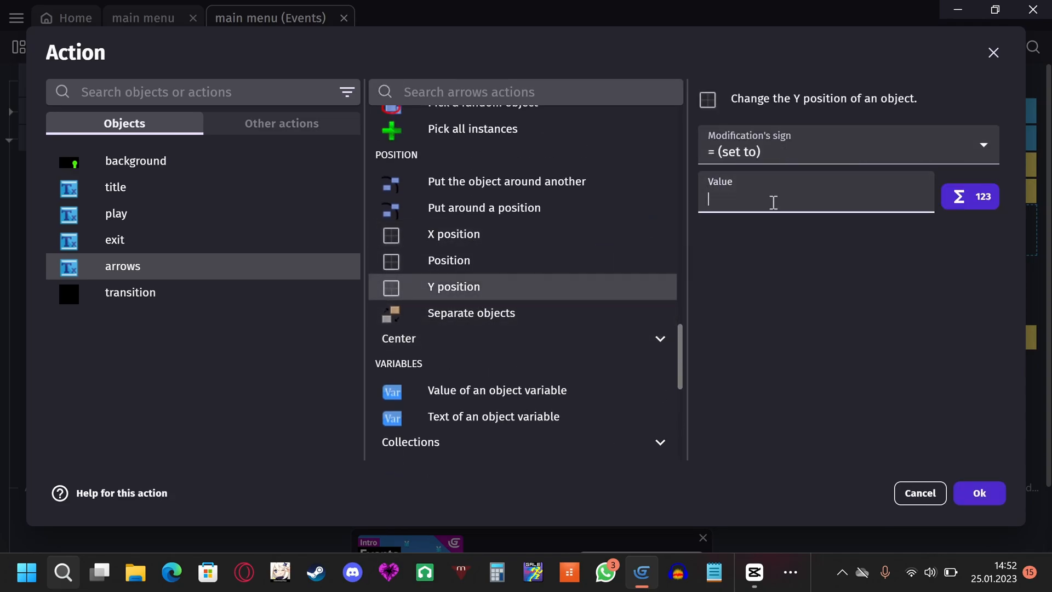
text(448)
click(978, 492)
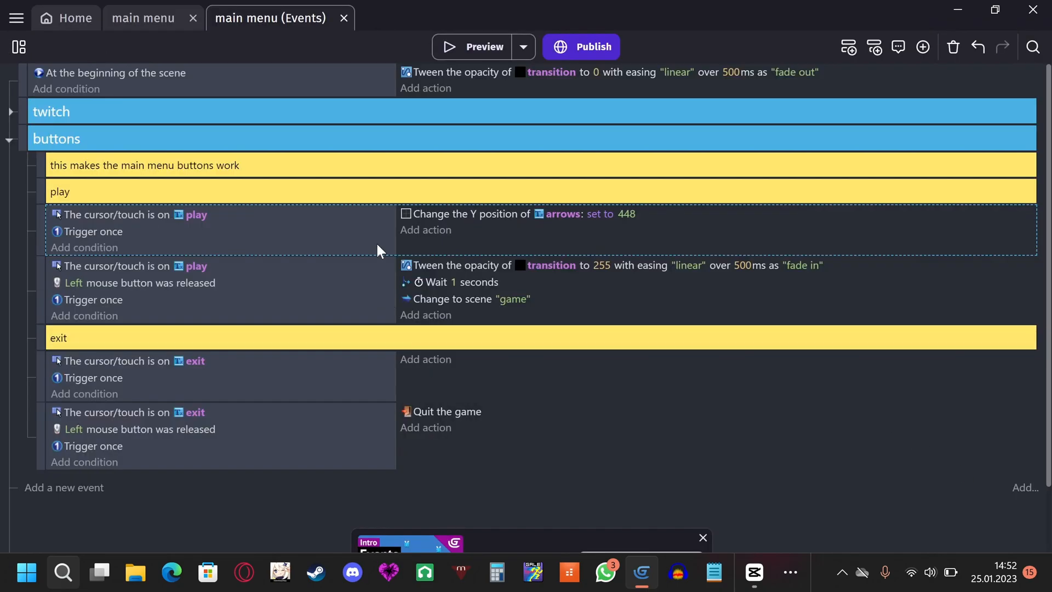
Move the arrows in front of Exit to read the Y position there, and undo the move.
click(151, 17)
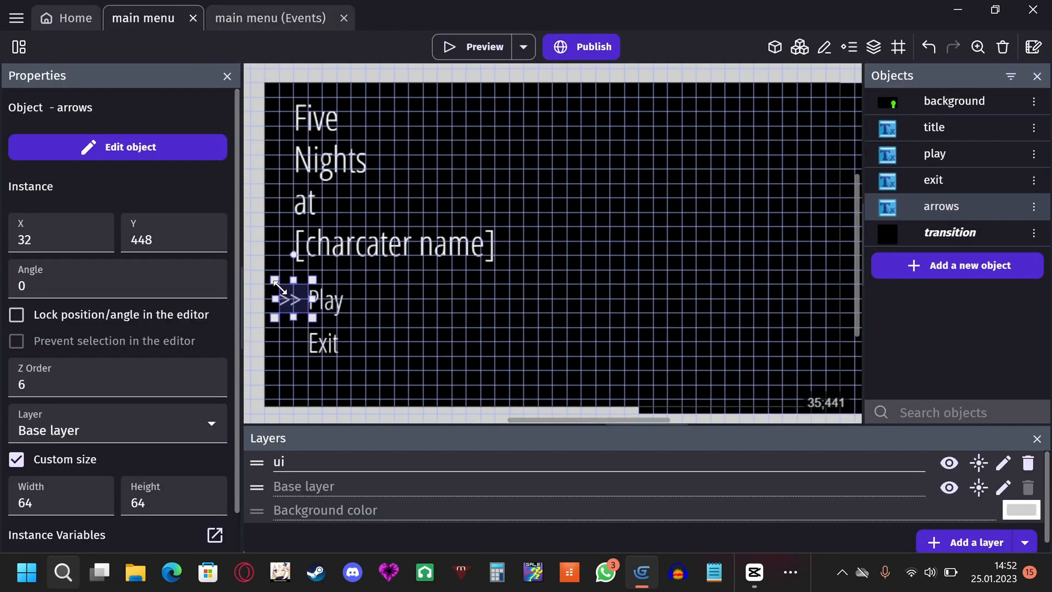
drag(290, 303, 293, 347)
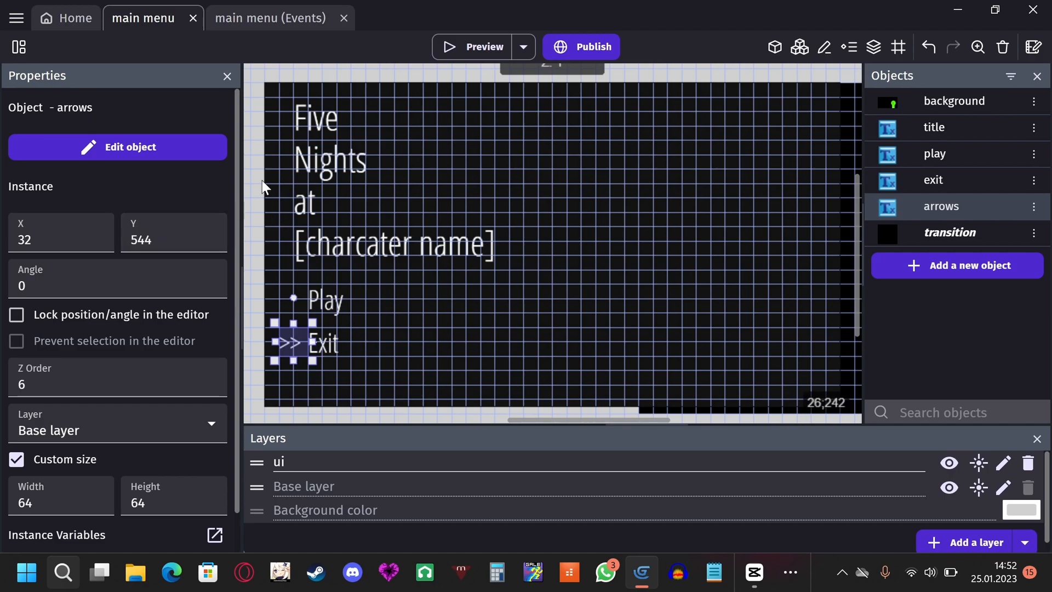
key(ctrl+z)
Copy the arrows Y position action into the exit hover event and set its value to 544.
click(252, 21)
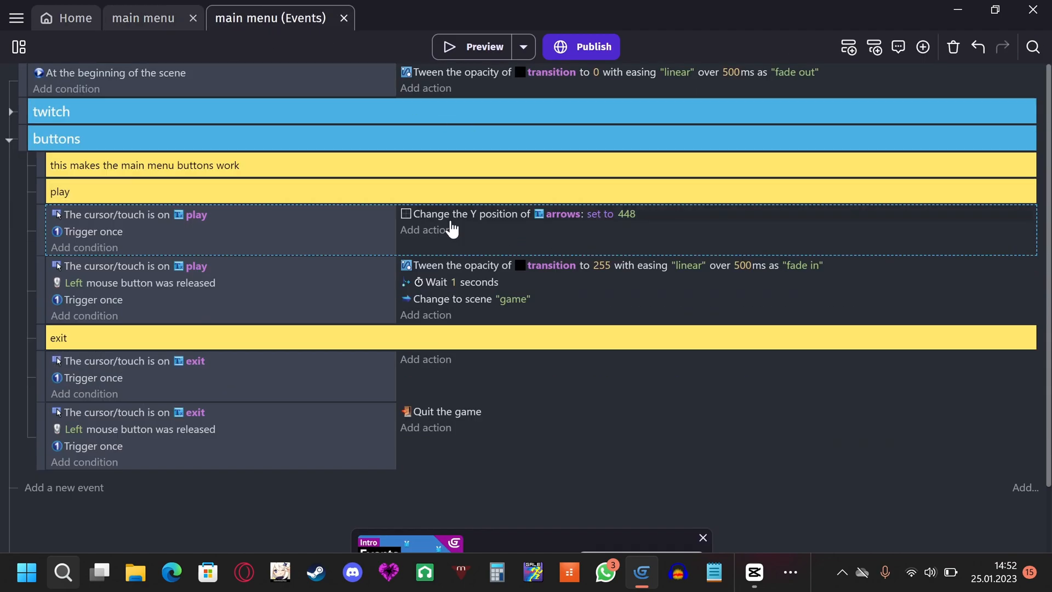
click(433, 359)
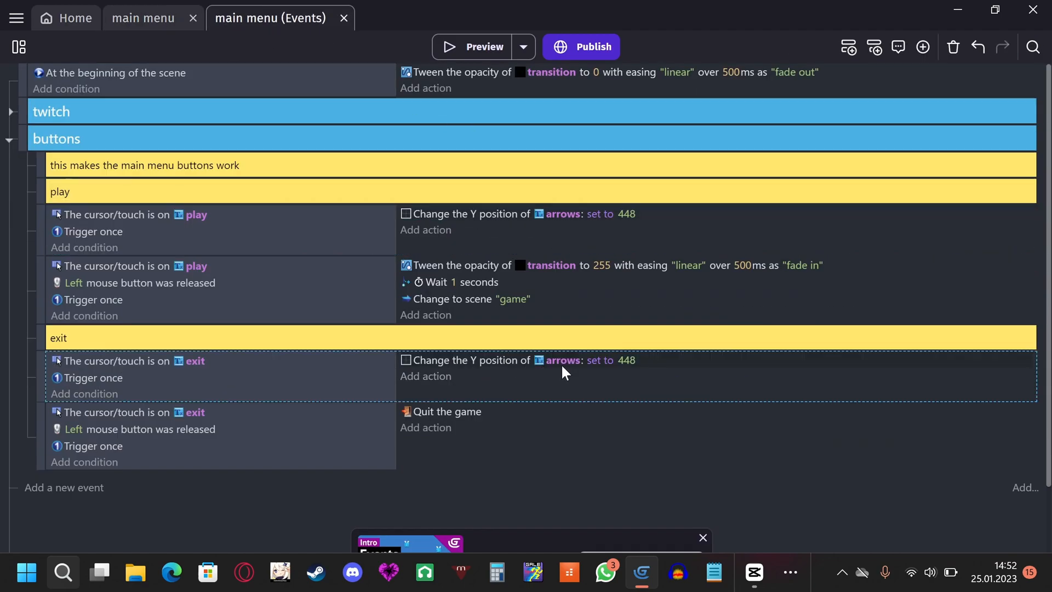
click(623, 360)
text(544)
click(476, 469)
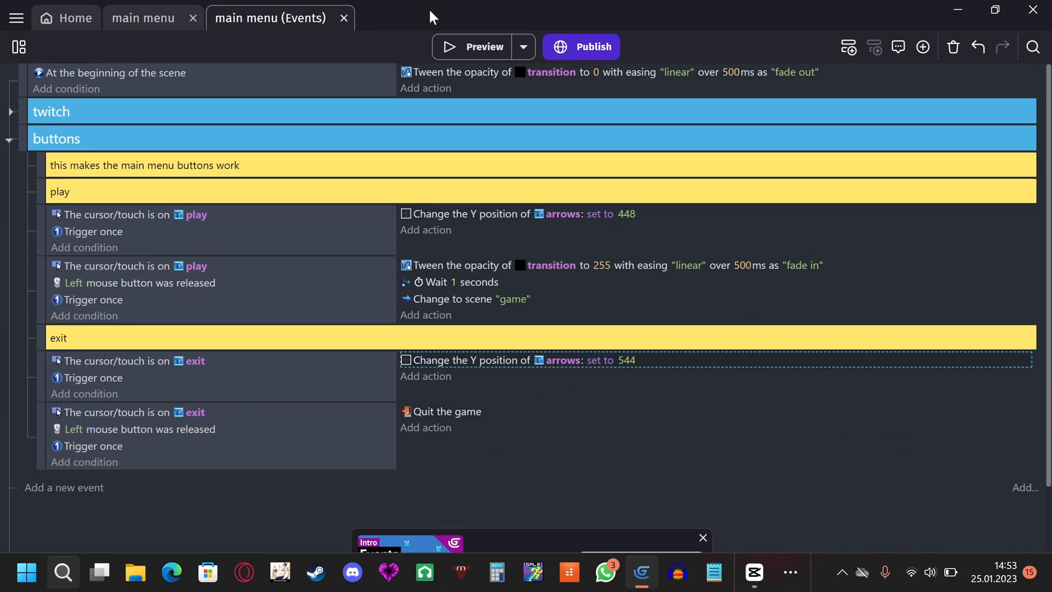
Preview the main menu and test the arrows by pointing at Play and Exit.
click(482, 46)
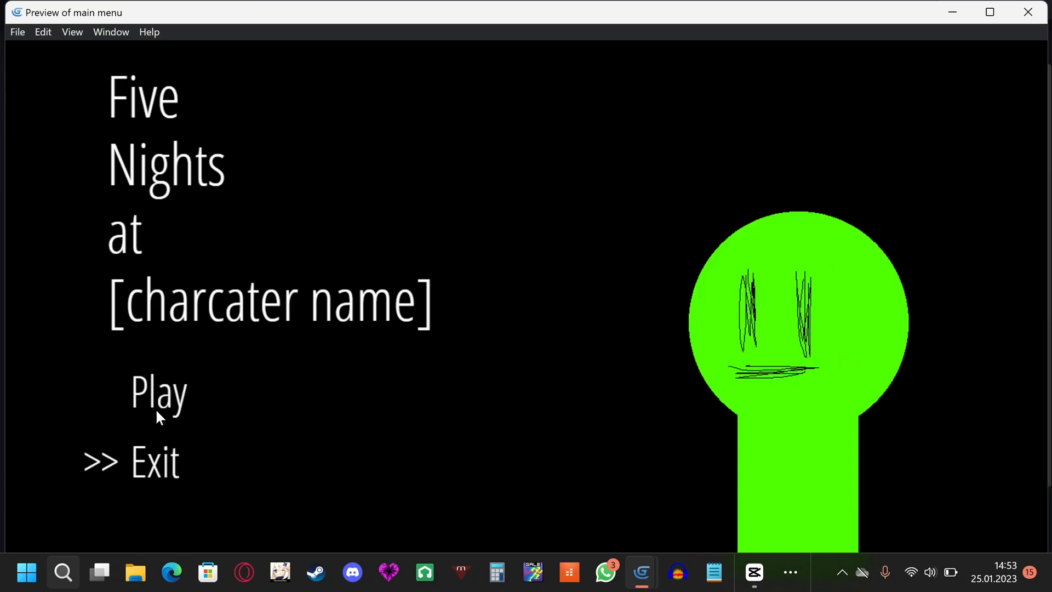
click(790, 572)
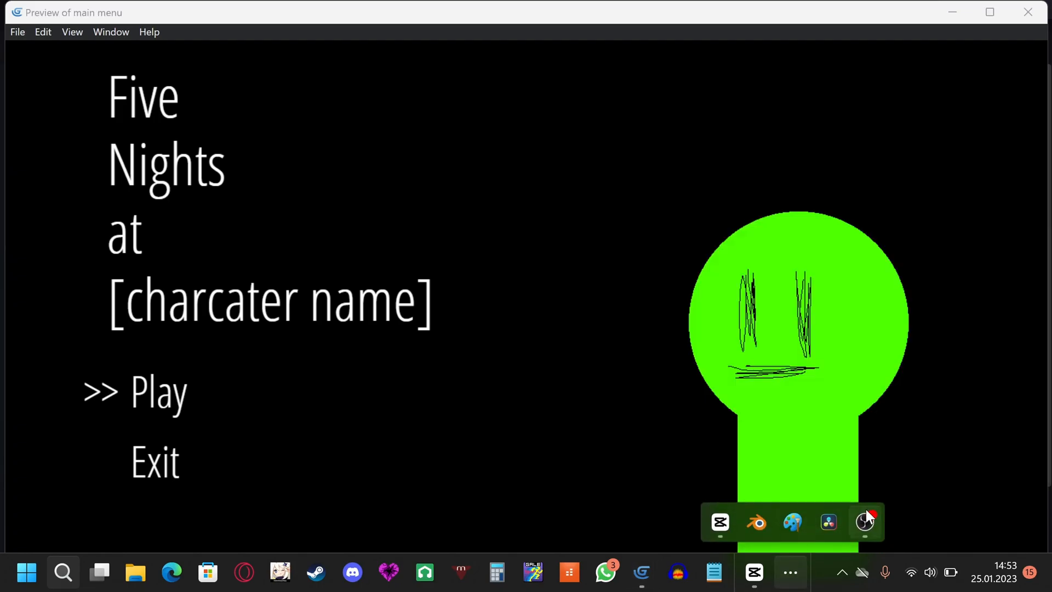
click(866, 518)
click(1031, 401)
click(1032, 400)
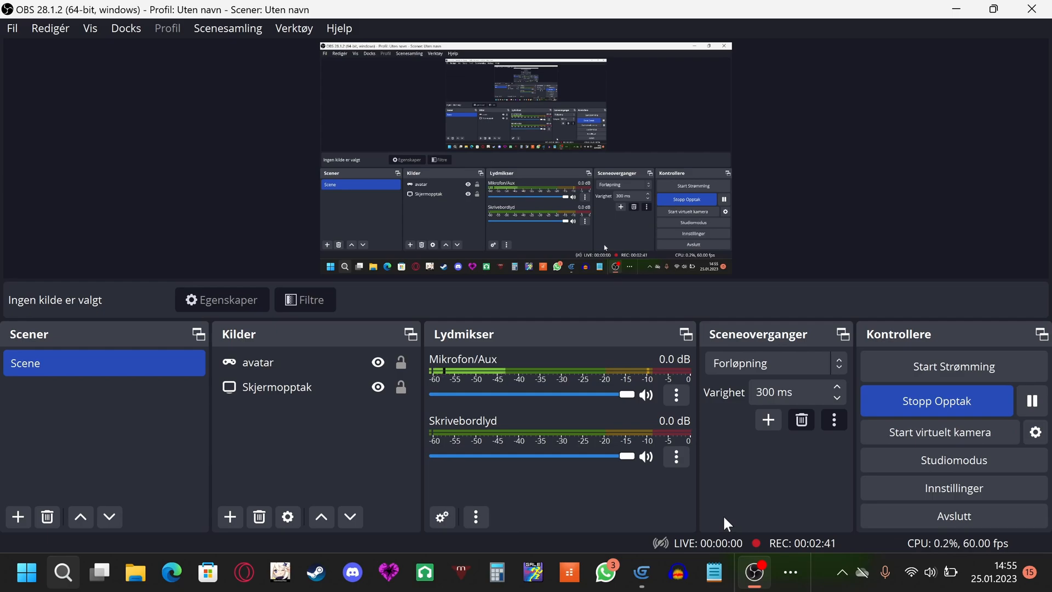
Return to the main menu preview window and close it.
mouse_move(642, 572)
click(706, 491)
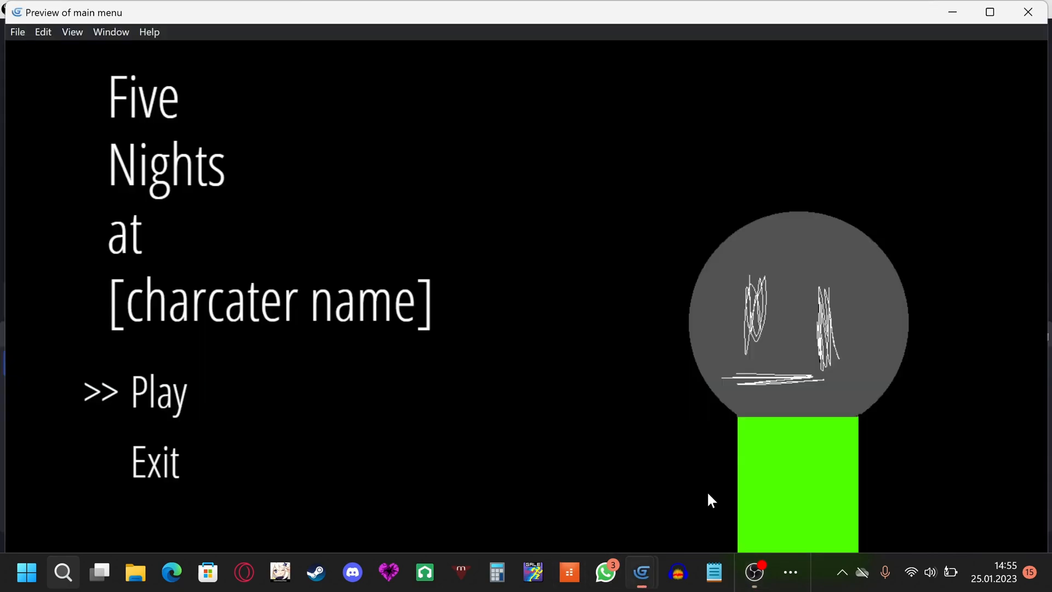
click(1017, 12)
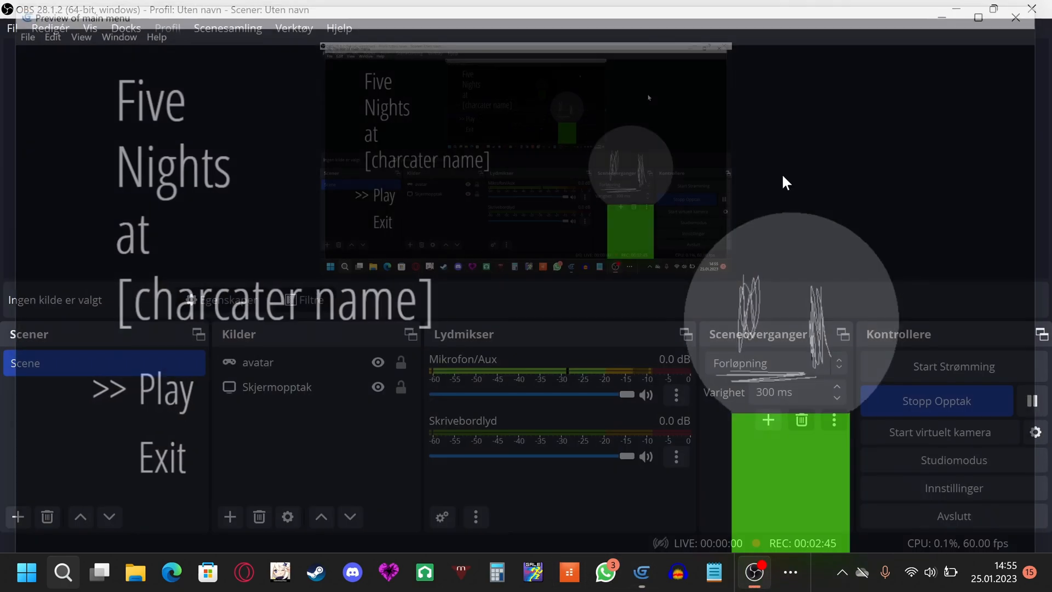
Switch back to GDevelop and, in the main menu scene, move the title text up slightly to X 96, Y 32.
click(642, 572)
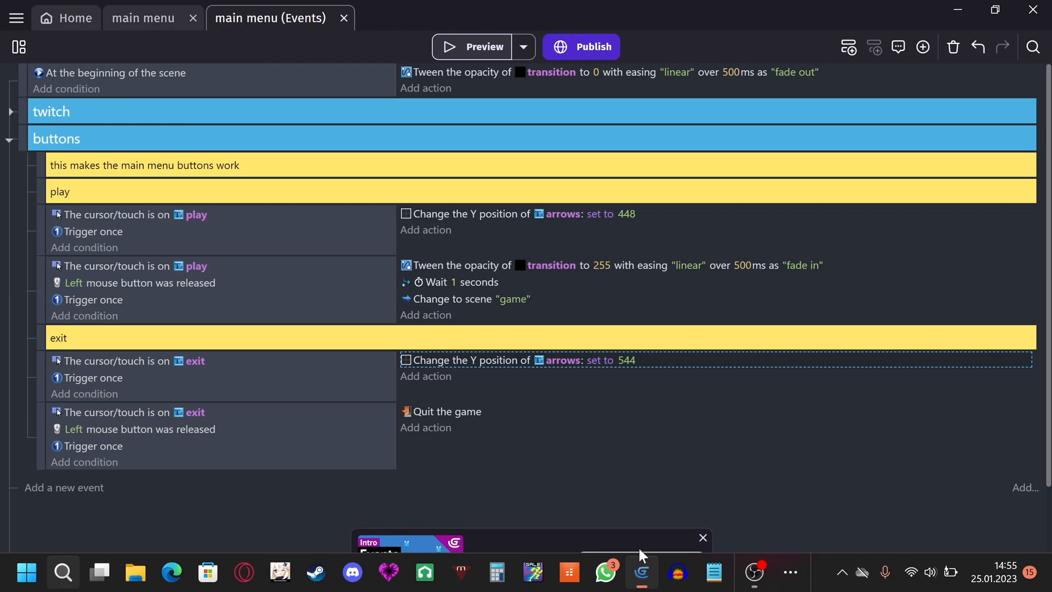
click(120, 22)
click(329, 222)
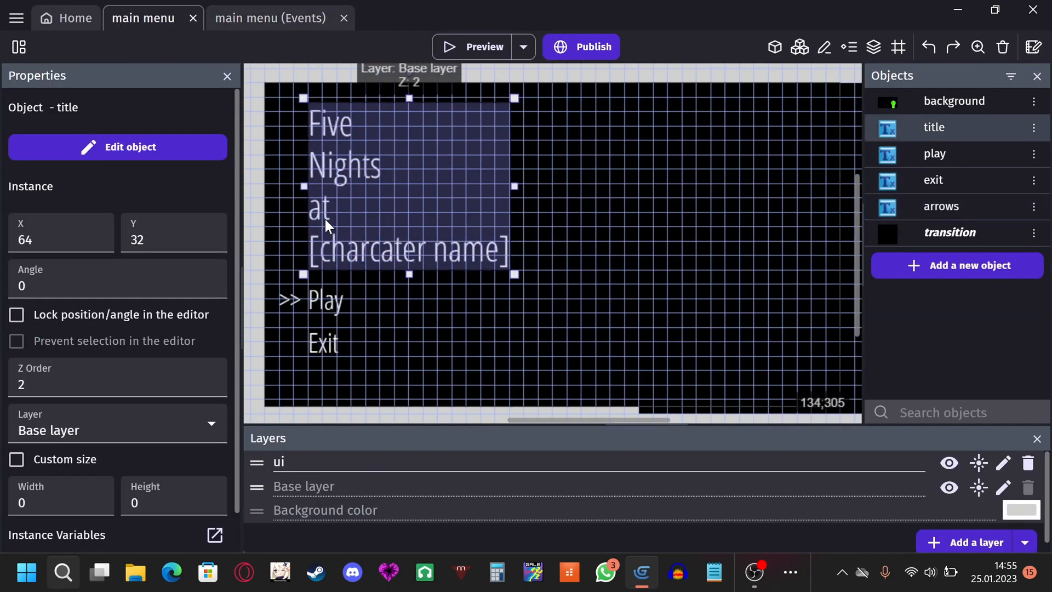
drag(323, 126, 320, 120)
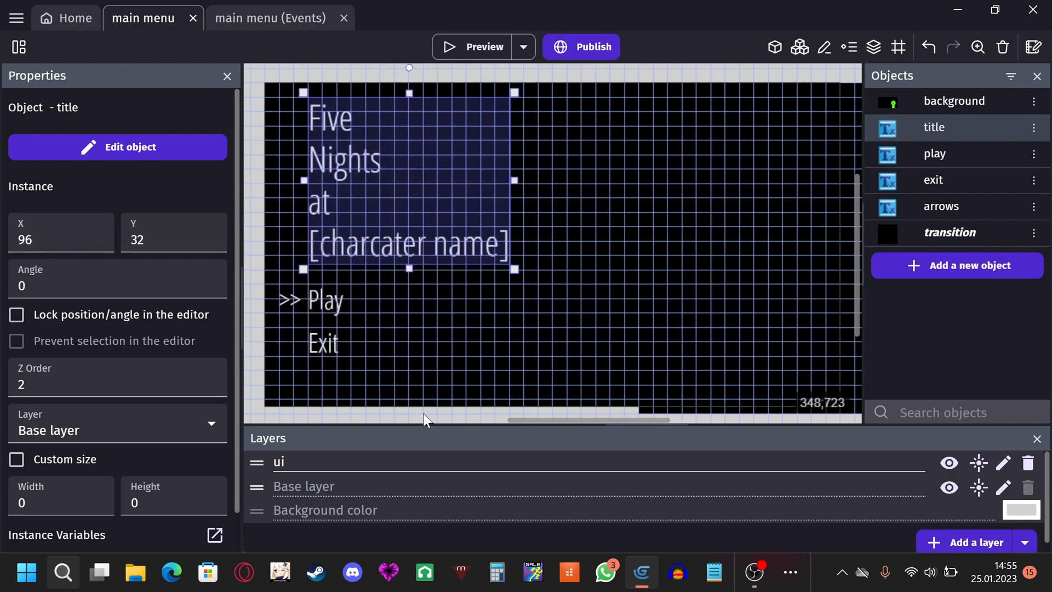
click(426, 418)
Preview the main menu to check the title's placement and the arrows, and close the preview.
click(469, 50)
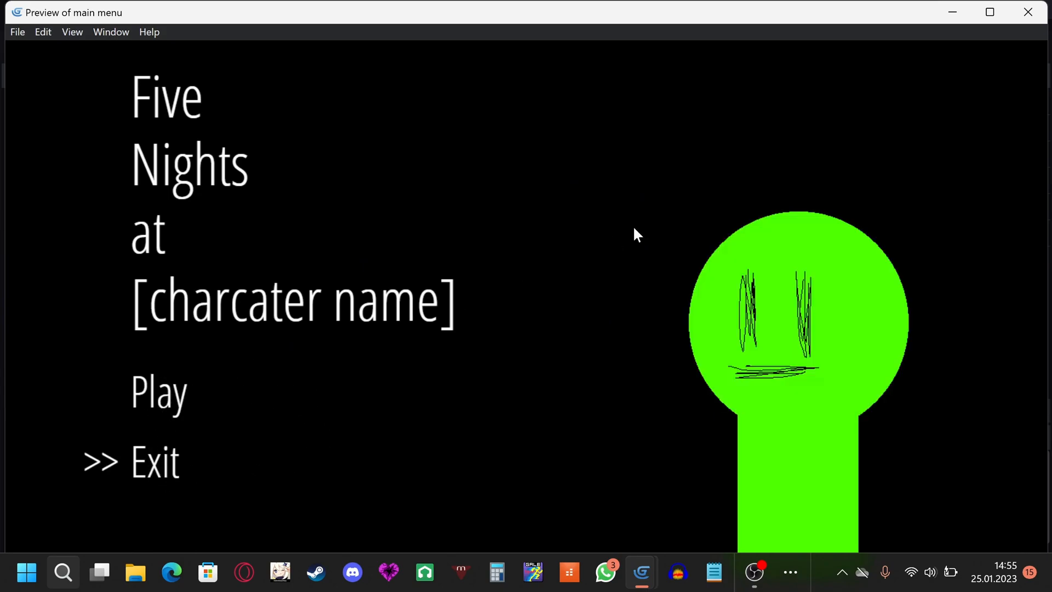
click(1028, 12)
Shrink the Exit text's selection box to 96 wide by 64 high, and preview the main menu.
click(329, 295)
click(337, 301)
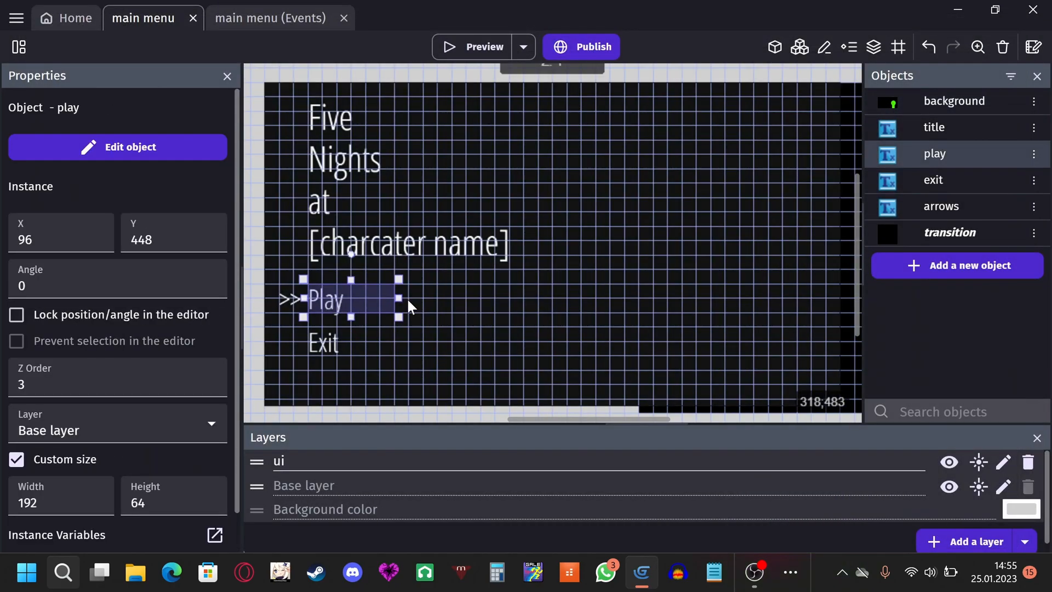
click(329, 340)
drag(400, 360, 352, 345)
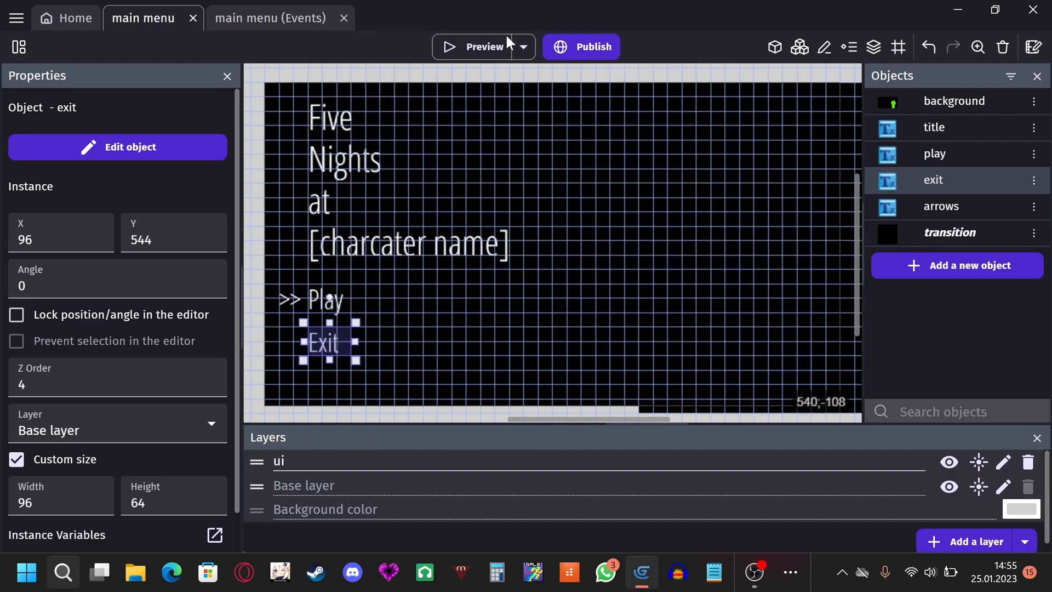
click(505, 40)
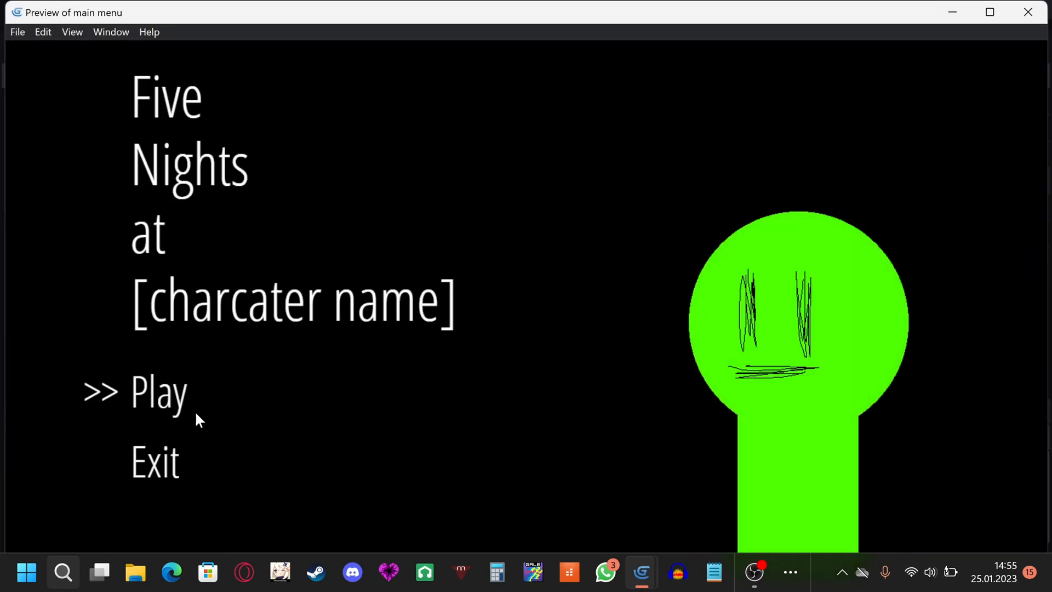